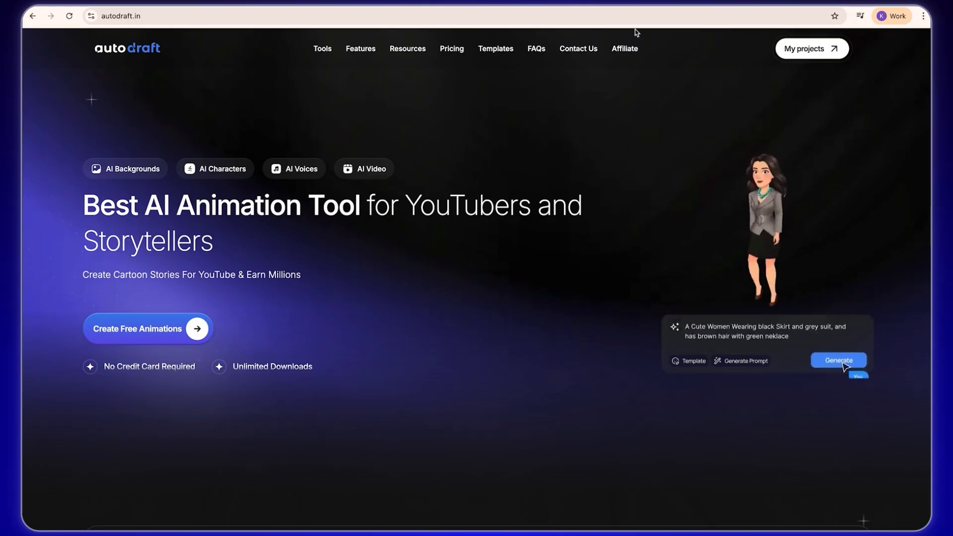
Create a new Animation Studio project titled "My first children rhyme Video" with a 16:9 canvas.
left_click(800, 50)
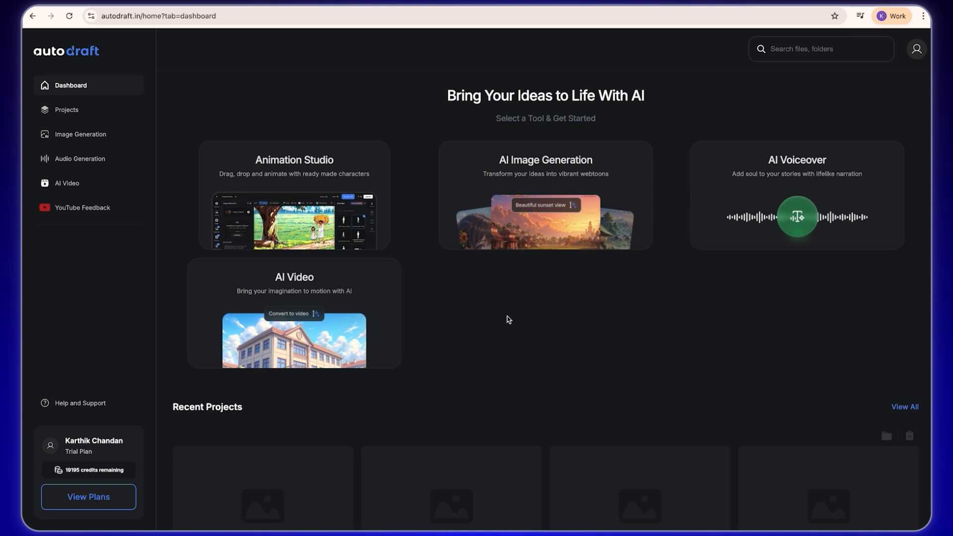
left_click(297, 179)
left_click_drag(408, 255, 272, 257)
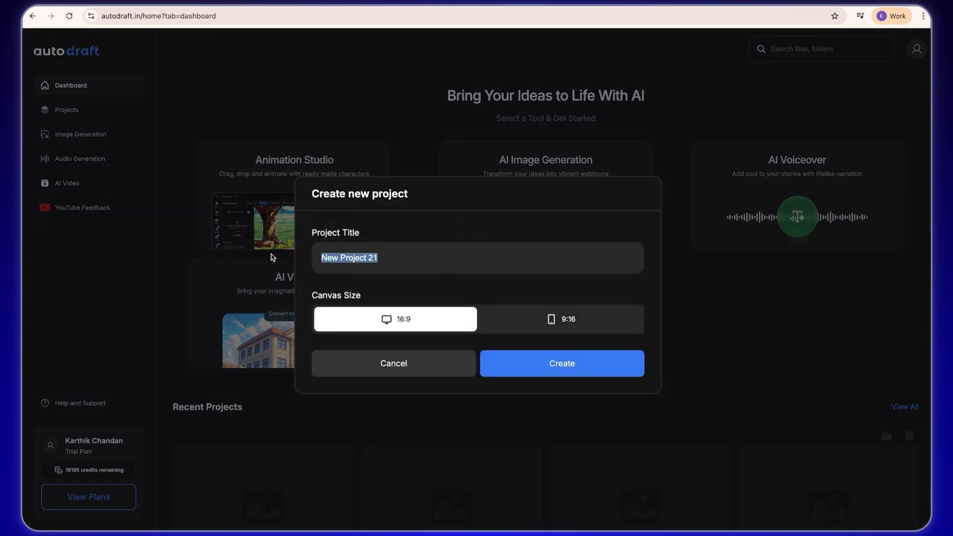
type("M")
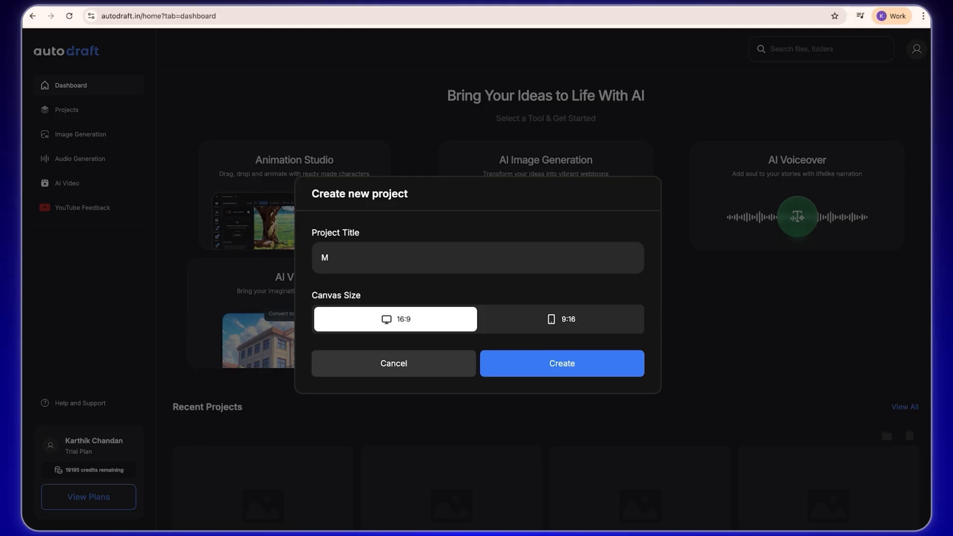
type("y first children rhyme Video")
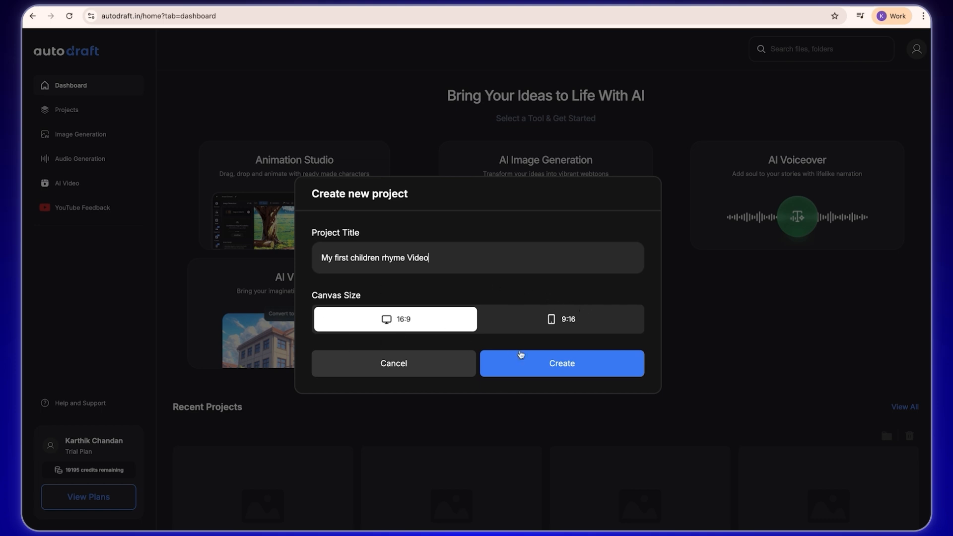
left_click(544, 367)
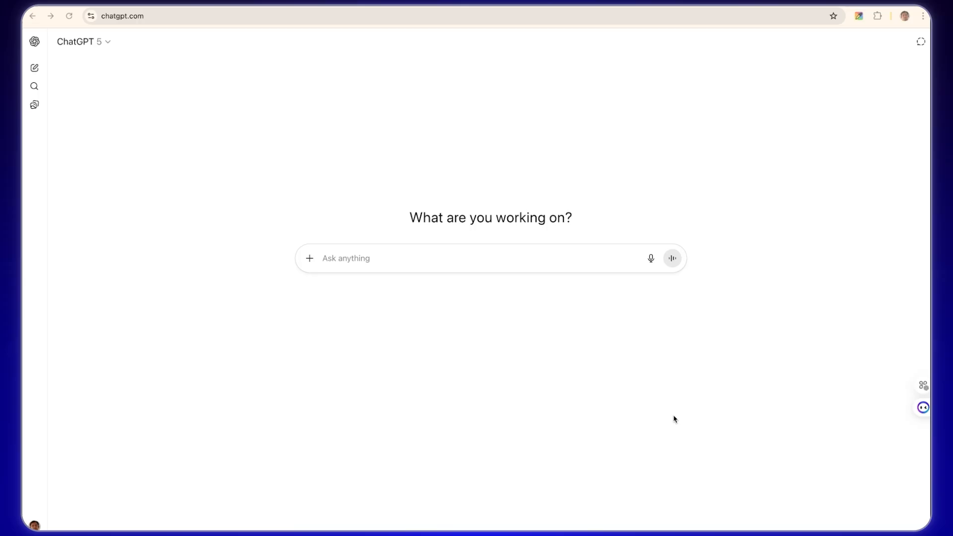
Ask ChatGPT for a magical, calm children's rhyme about riding a cloud to a dreamland with a repeating "la la la" chorus, and read it.
left_click(456, 260)
type("I want to write a children’s rhyme that feels magical, calm, and dreamy. The story should follow a child looking up at the sky, seeing birds and trees, then riding on a cloud to a faraway place where dreamers live. The rhyme should feel playful but soothing, something kids can sing along with easily. It should include a simple chorus that repeats, with words like ‘la la la’ to make it fun and musical. I want it to feel like a journey — starting in nature, rising to the sky, and ending in a magical dreamland.")
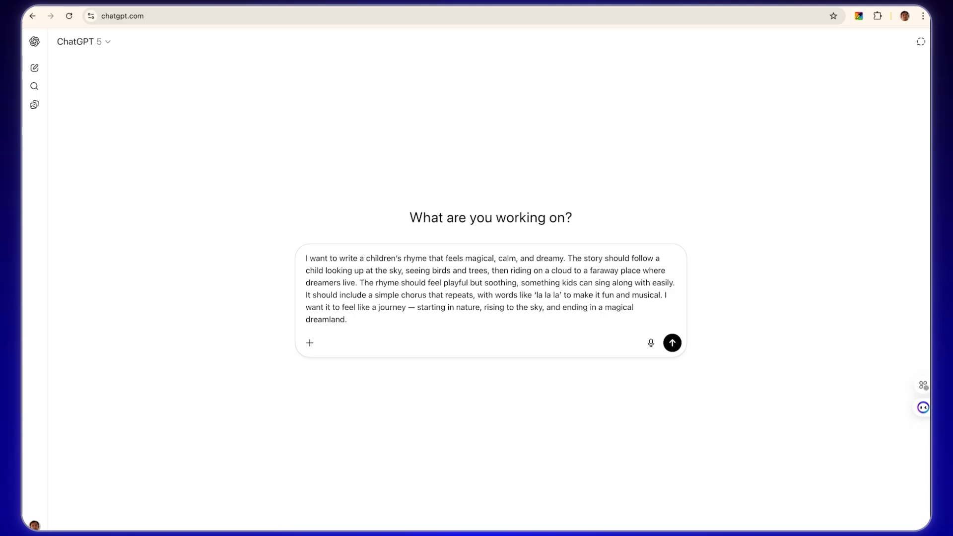
key("Return")
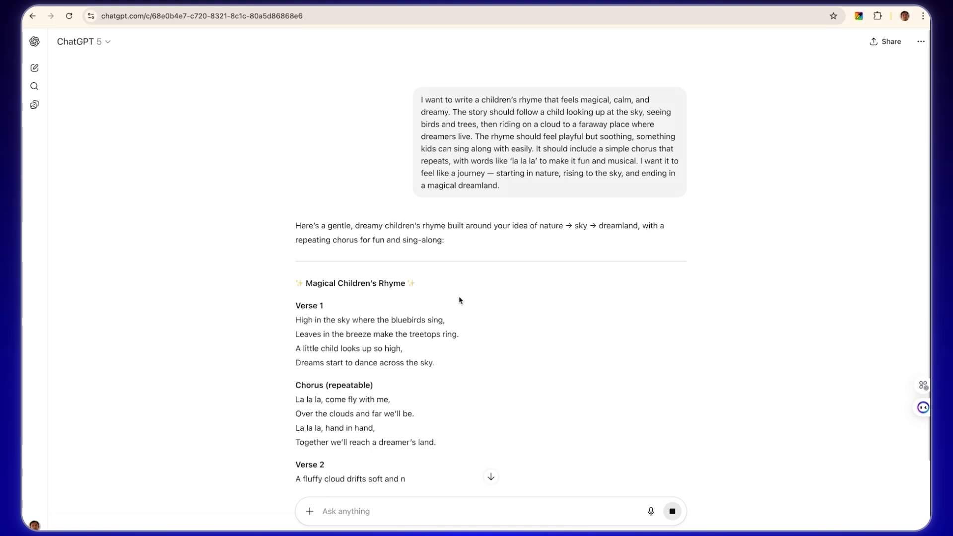
scroll(460, 300, "down", 2)
scroll(459, 300, "down", 2)
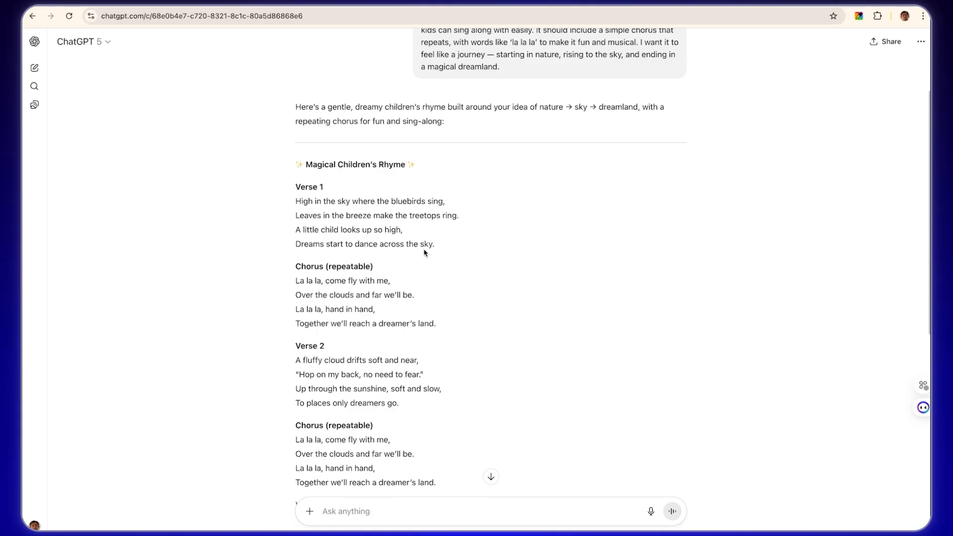
scroll(424, 252, "down", 2)
Ask for more versions of the rhyme and read through the alternatives.
type("Can you create more")
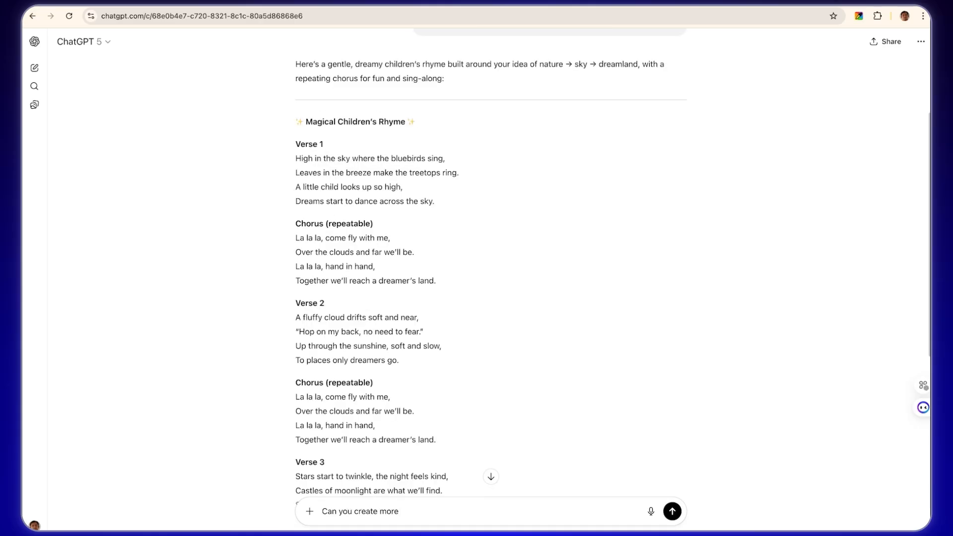
type(" versions of it")
key("Return")
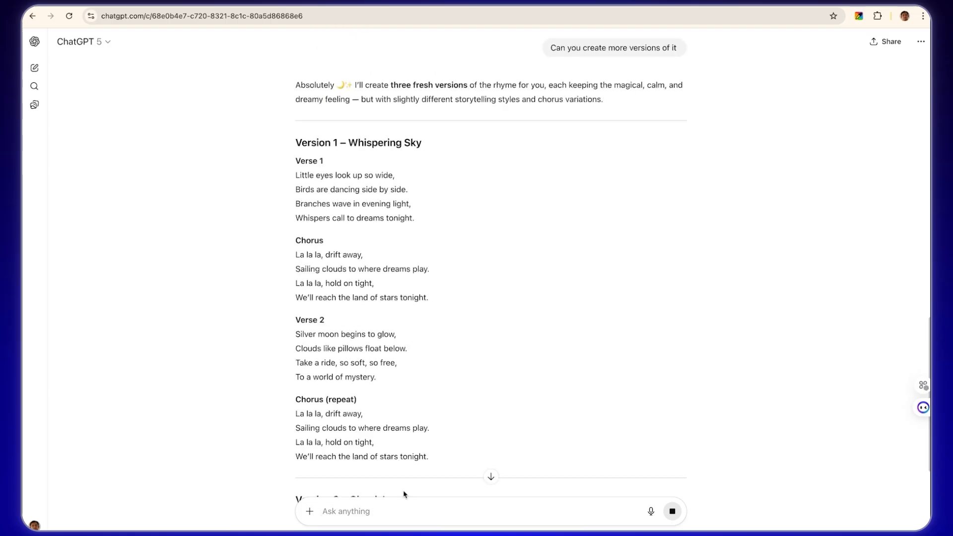
scroll(445, 351, "down", 8)
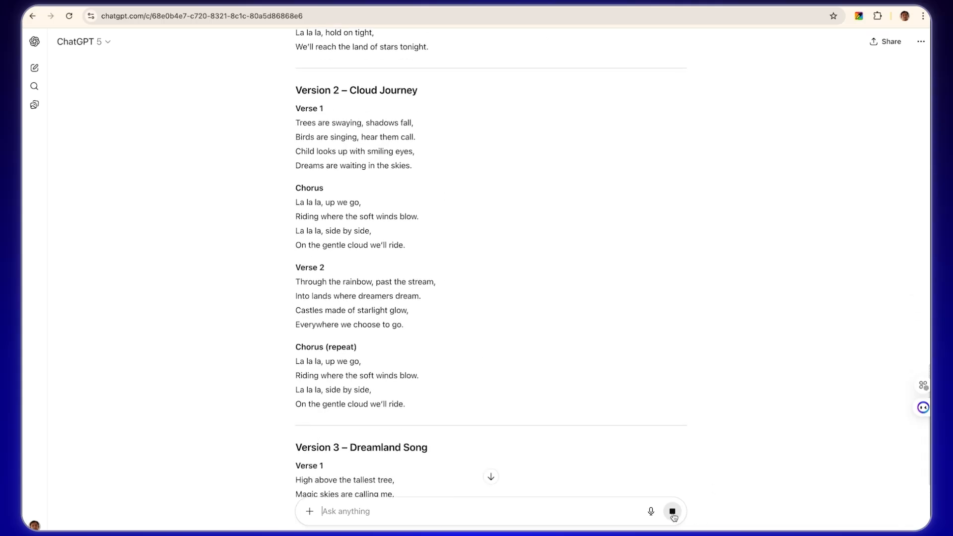
scroll(547, 325, "down", 4)
scroll(546, 325, "down", 5)
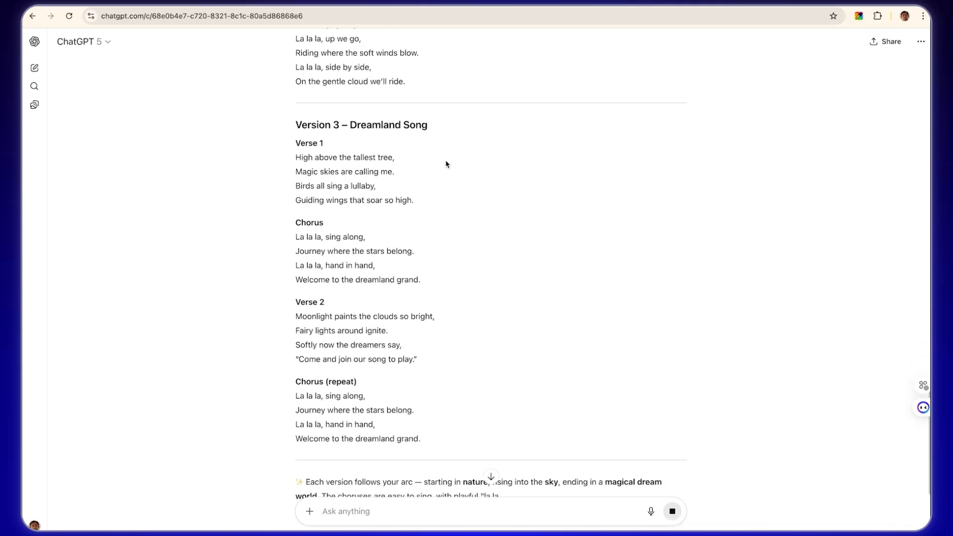
scroll(449, 185, "down", 1)
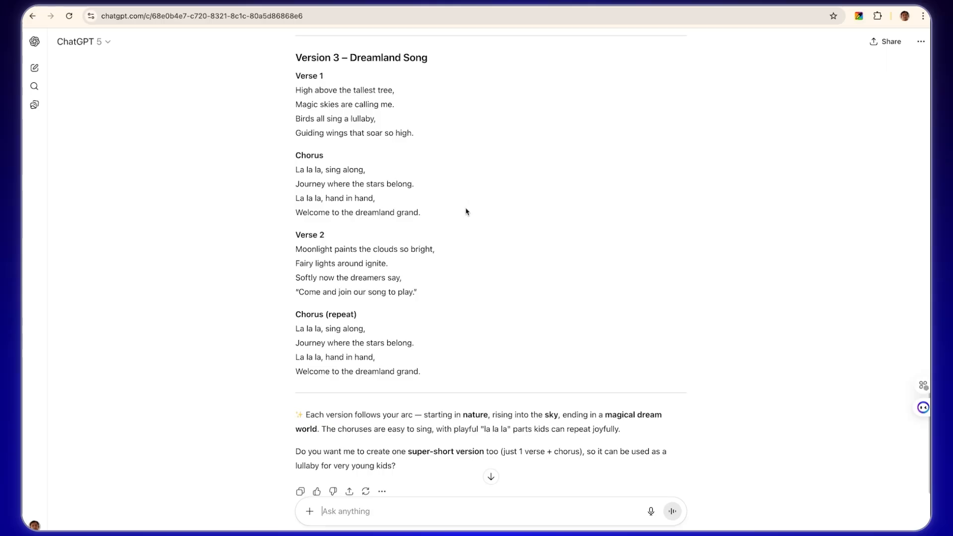
scroll(466, 212, "down", 3)
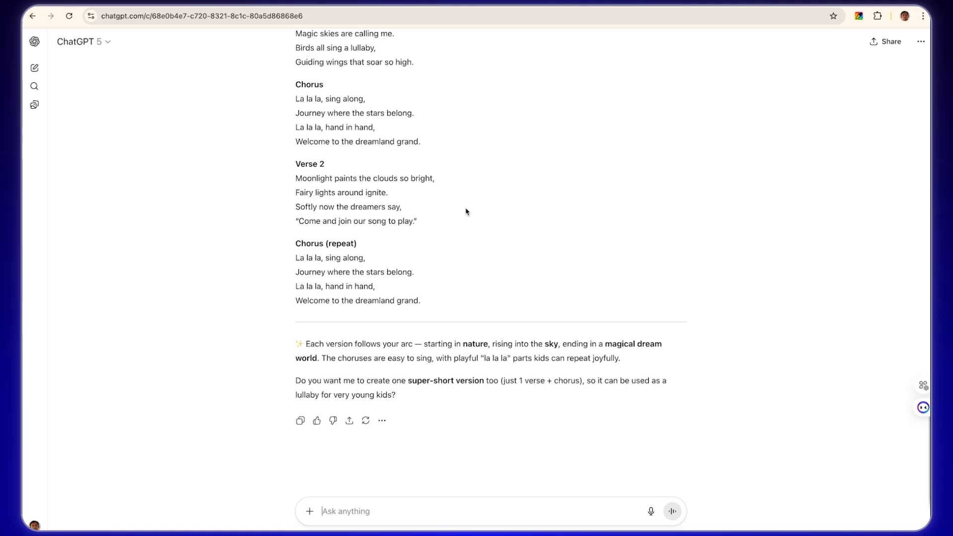
In a new chat, enter the "High in the tree where the bluebirds sing" verse and its chorus, with an empty line above them.
key("super+shift+o")
type("High in the tree where the bluebirds sing, Sun in the sky makes the bright leaves swing, Jump on a cloud, let it sail so far, Off to the land where the dreamers are.  Chorus: La la la, we’ll touch the moon, Sing our song from noon to noon, Clap your hands and skip in time, Together we’ll dance in dreamland’s rhyme.")
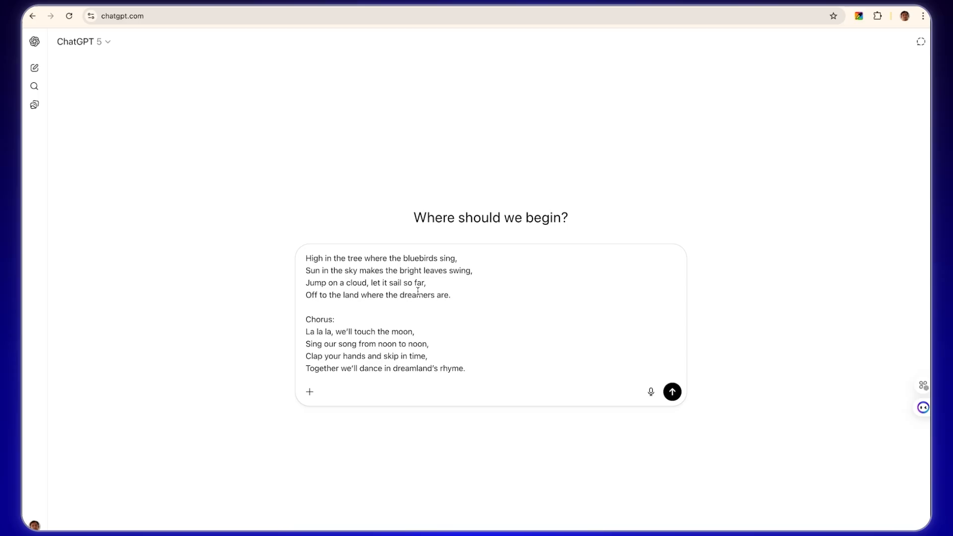
key("Up")
key("Up")
key("Up")
key("Up")
key("shift+Return")
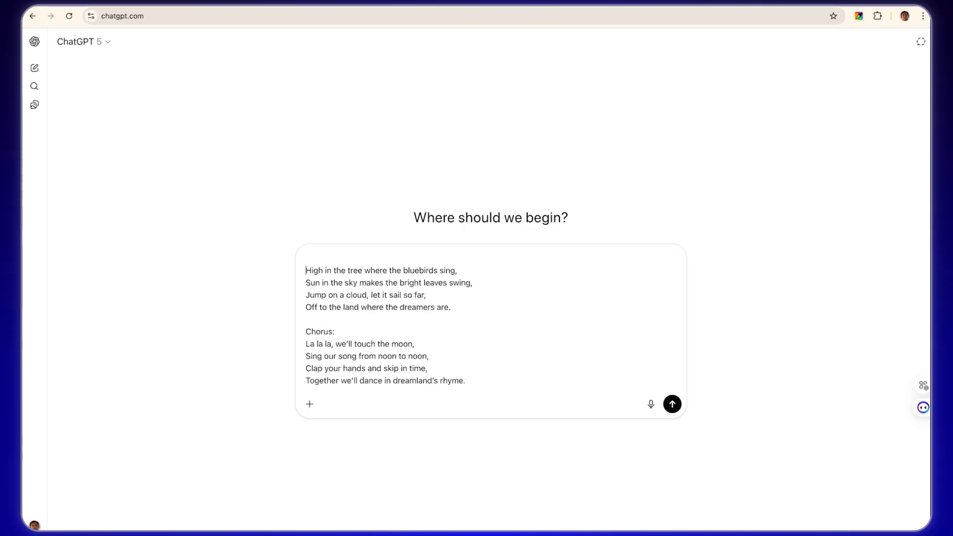
Request a prompt for generating Cocomelon-style music from the rhyme lyrics and select the answer's text.
type("Give me a propt to generate music using the below given rhyme lyrics. Music should be of style cocomelon")
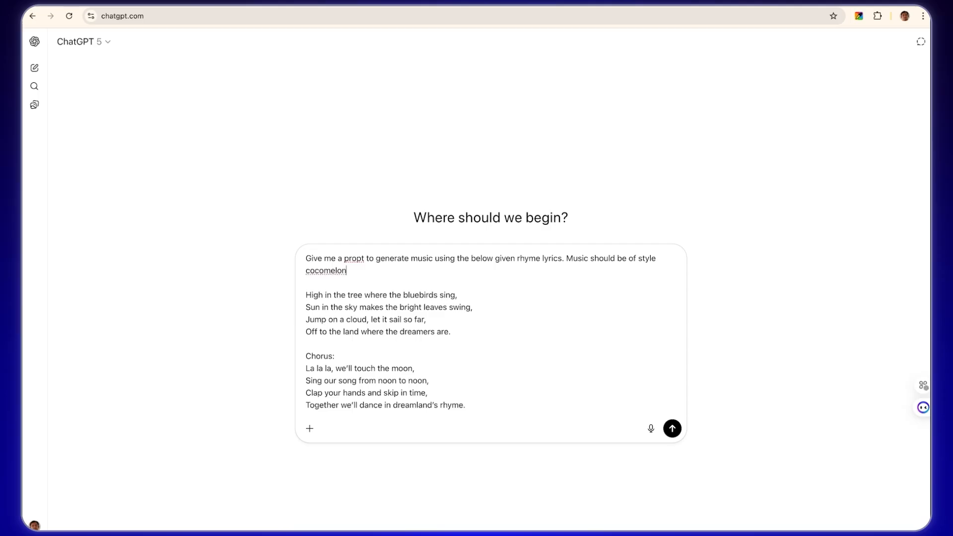
key("Return")
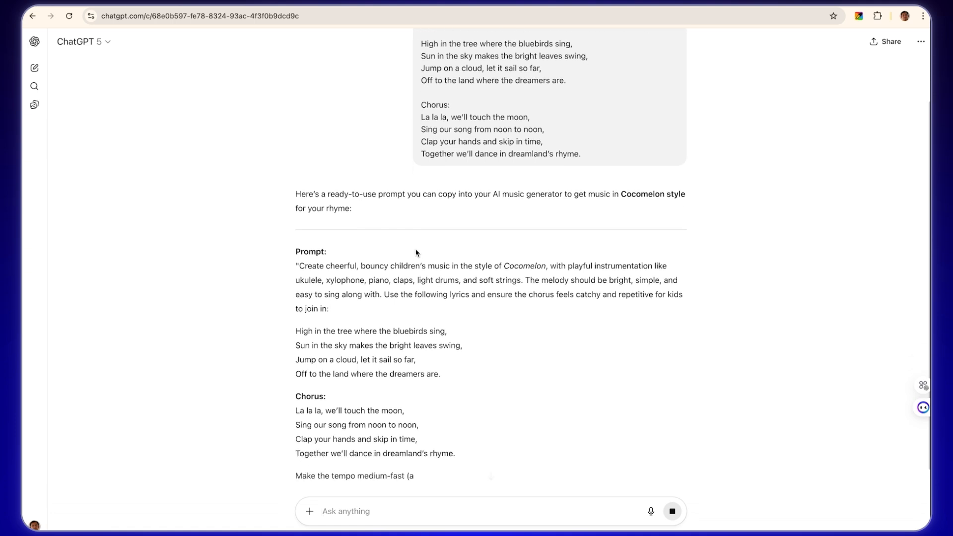
left_click_drag(299, 133, 383, 362)
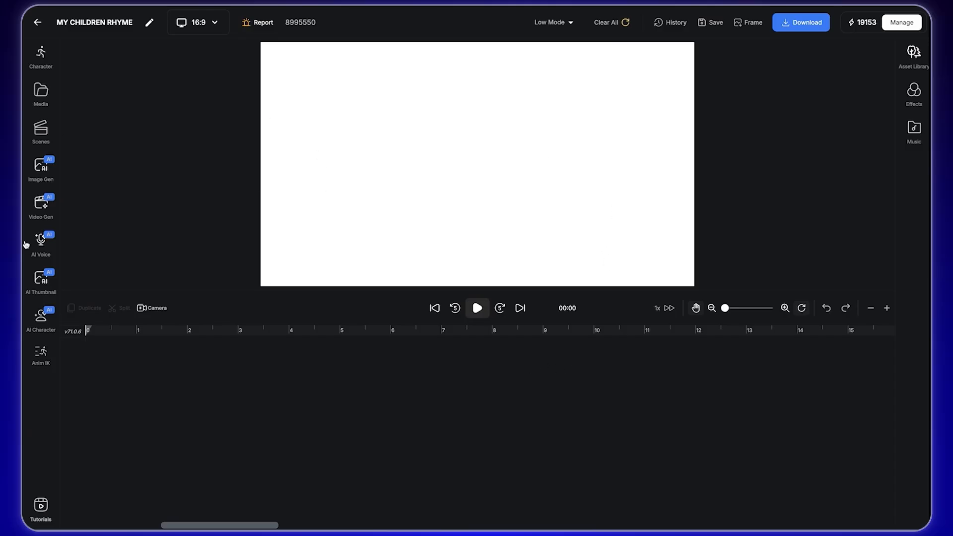
Switch to the Autodraft project and paste the Kids Rhymes prompt with the bluebird lyrics into the AI music creator.
left_click(44, 248)
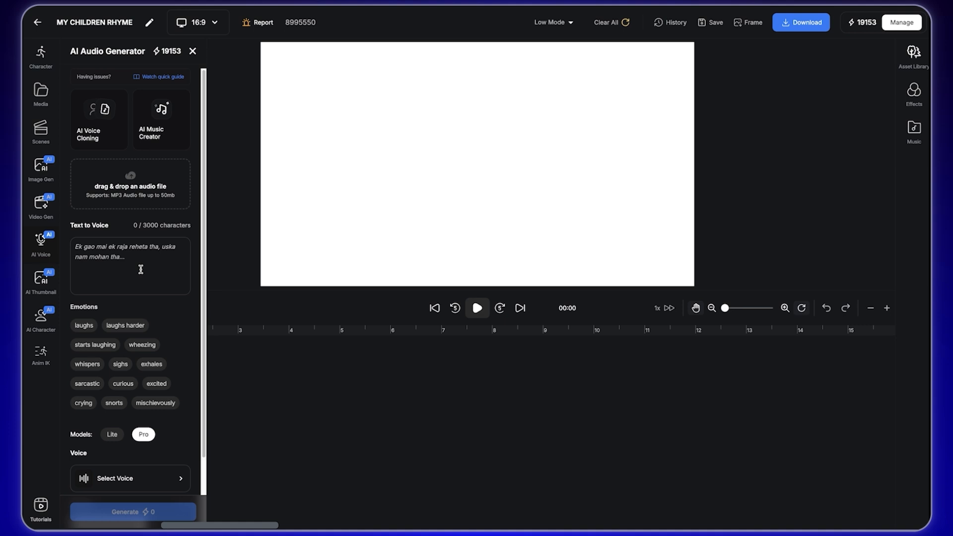
left_click(147, 118)
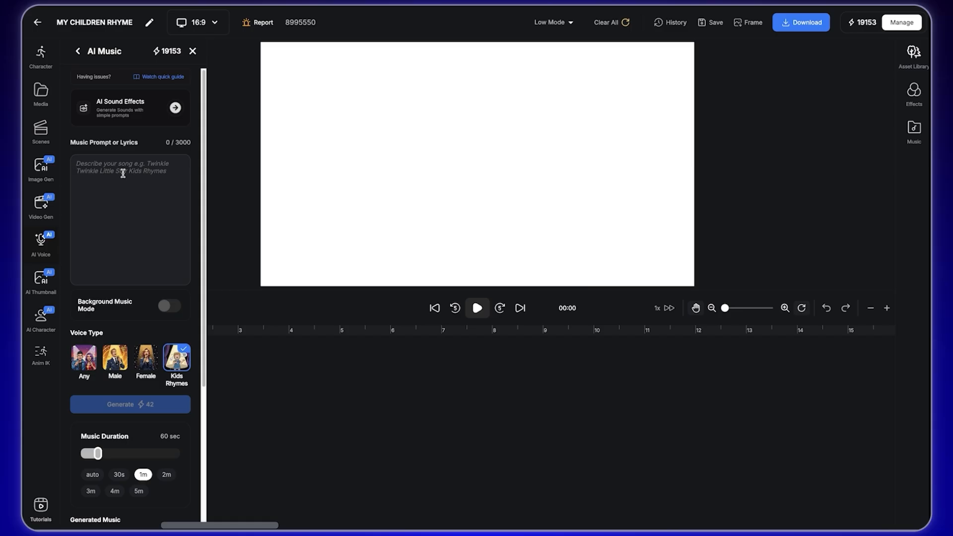
key("ctrl+v")
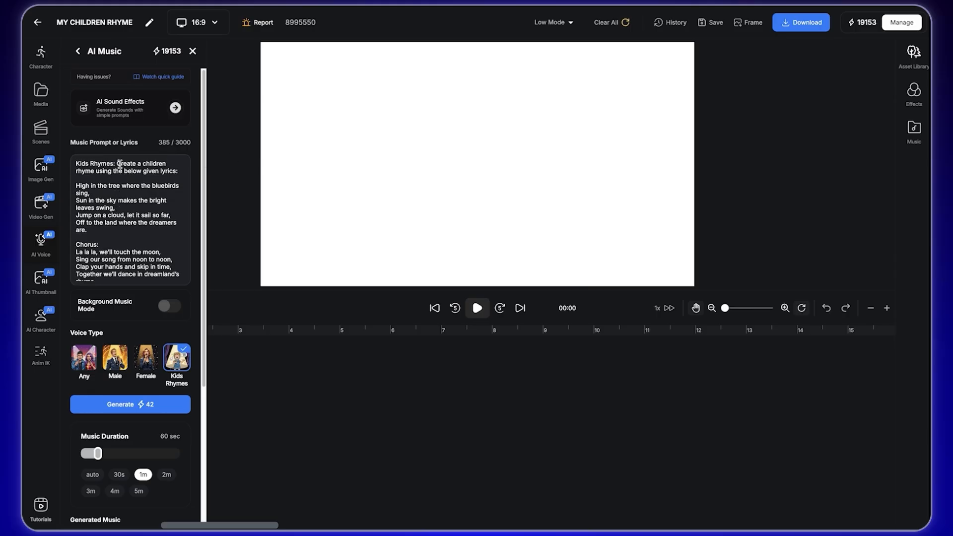
Set the voice type to Kids Rhymes and generate the song from the lyrics.
scroll(144, 167, "down", 3)
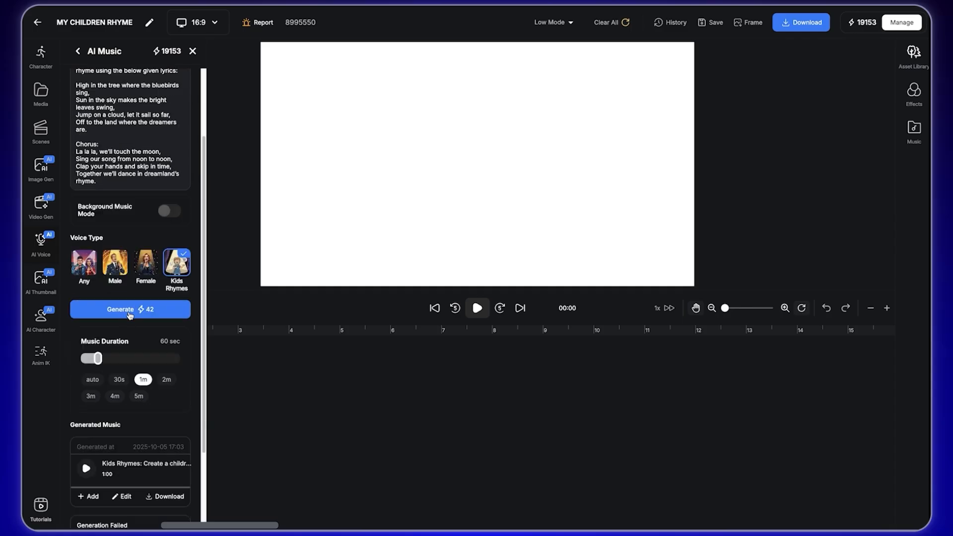
left_click(143, 266)
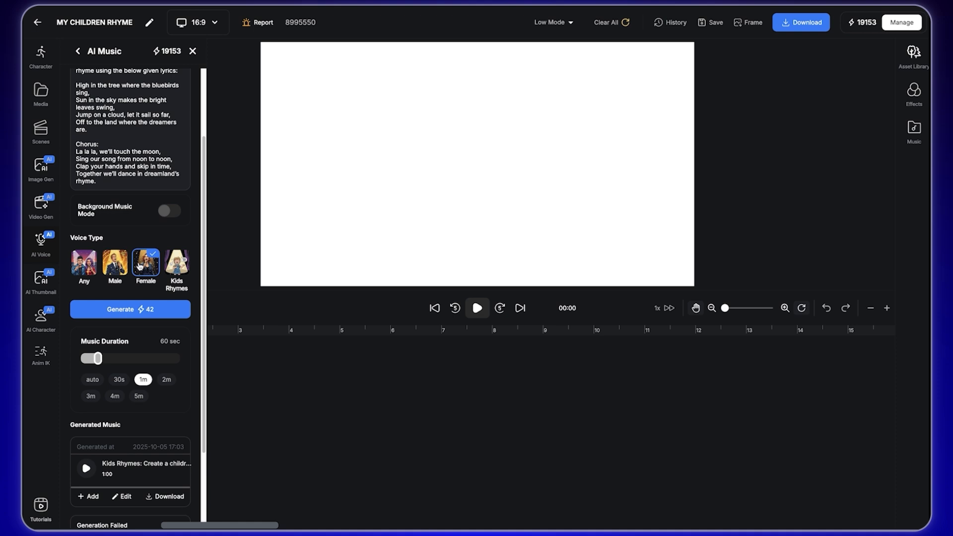
left_click(170, 266)
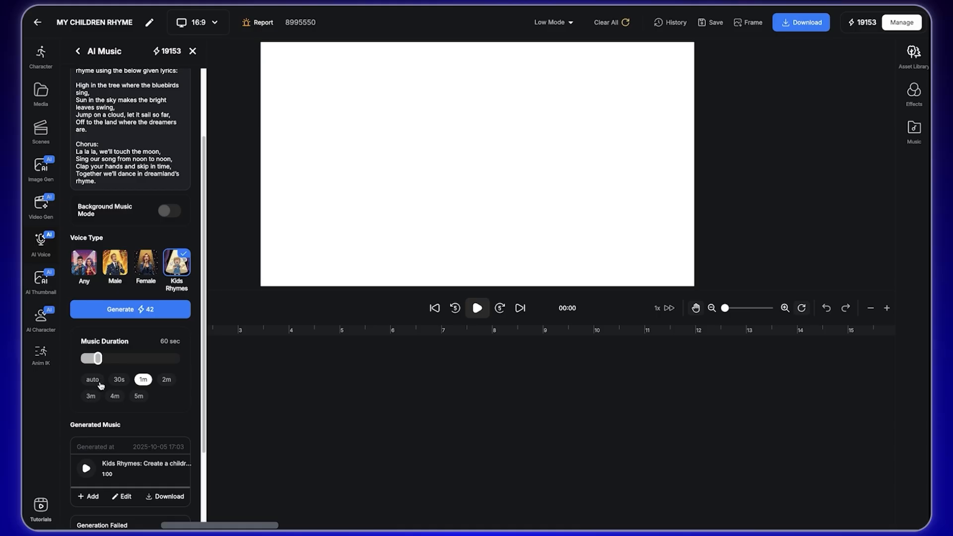
scroll(142, 393, "up", 2)
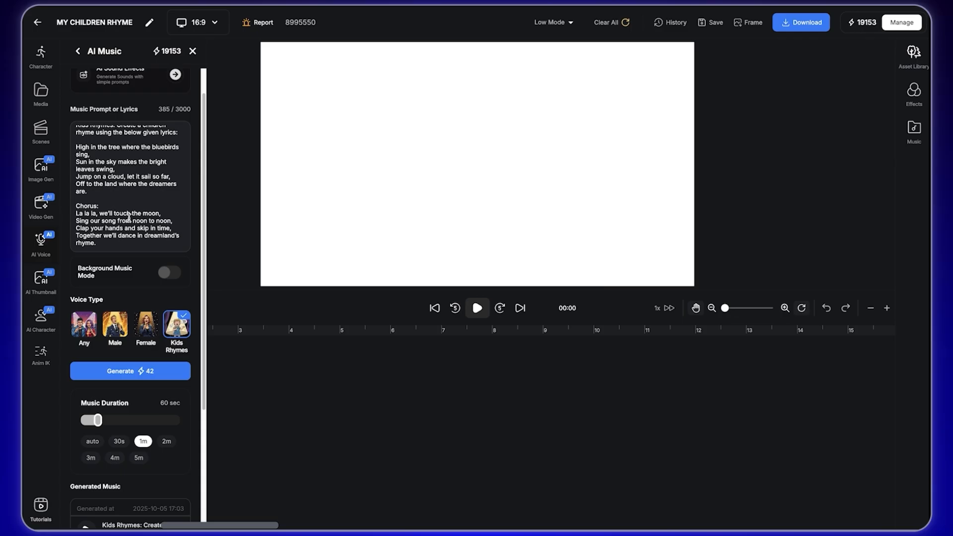
left_click(122, 373)
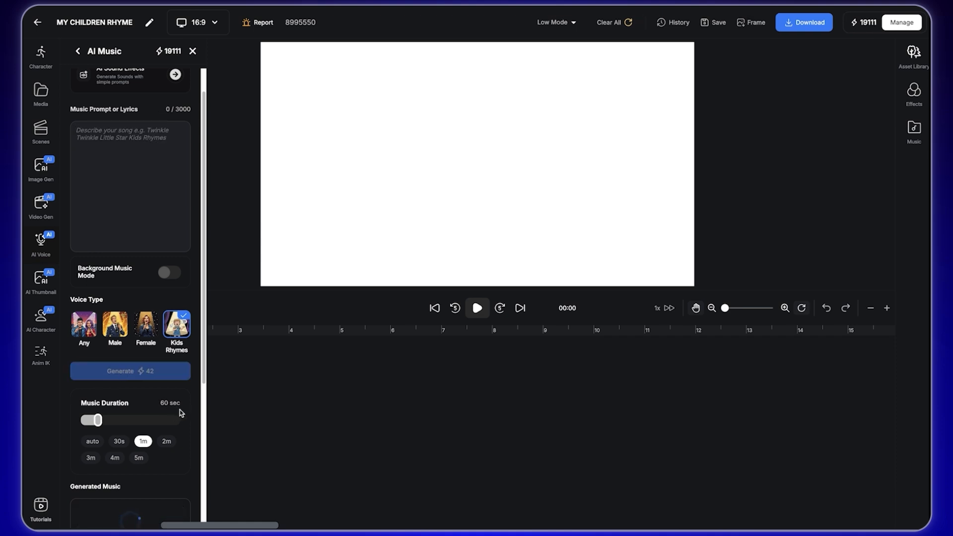
Preview the newest generated song and add the version generated at 17:03 to the timeline.
scroll(182, 414, "down", 5)
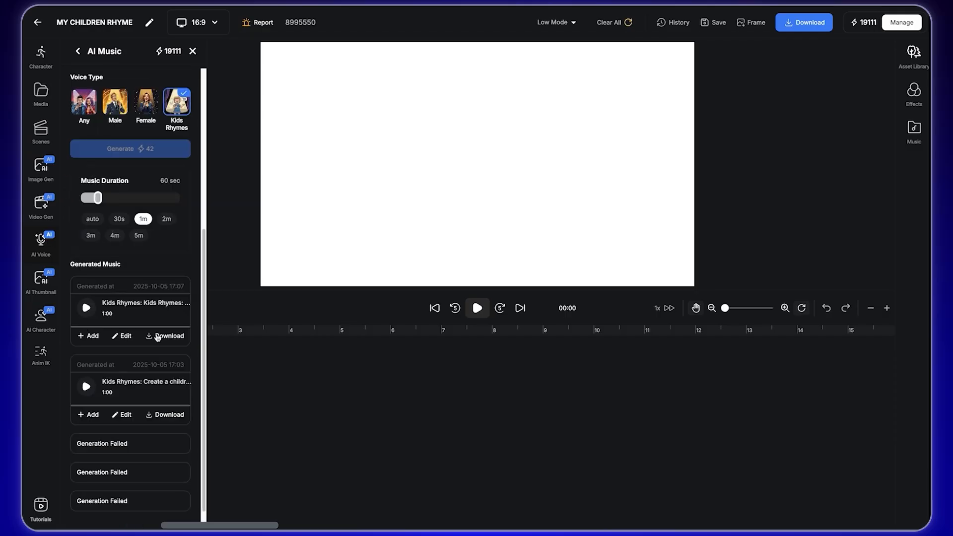
left_click(85, 309)
left_click(87, 308)
left_click(94, 418)
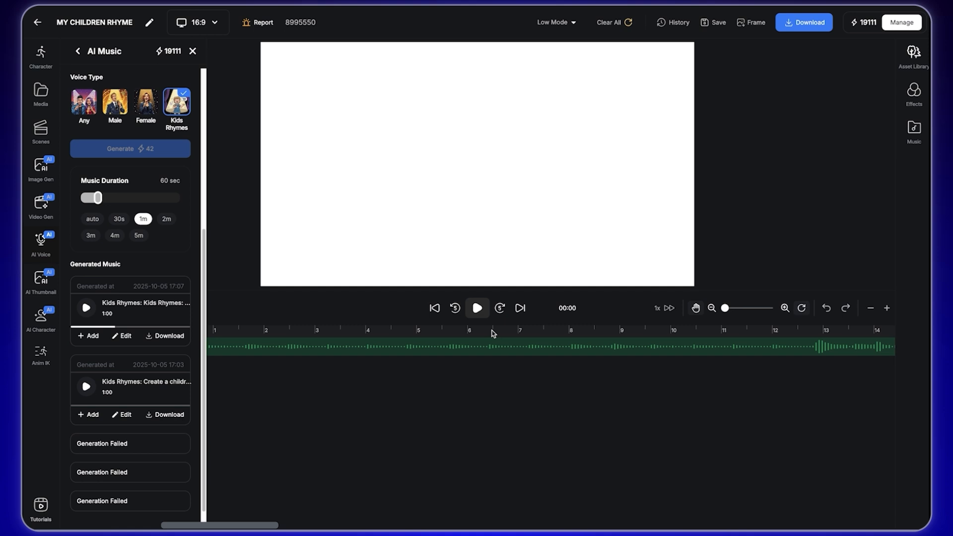
Rename the audio track to Rhyme and return the playhead to the start of the timeline.
left_click(492, 331)
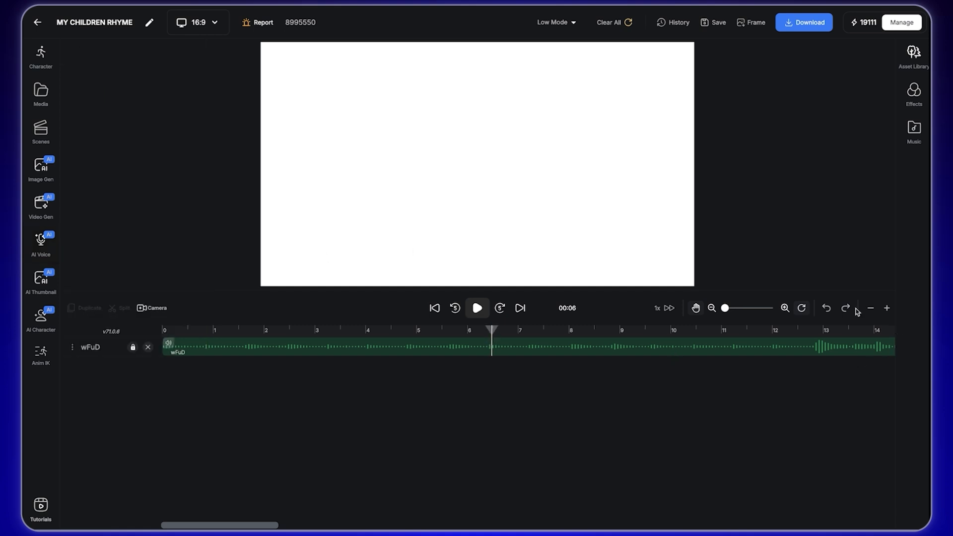
left_click(870, 308)
left_click(870, 309)
left_click(870, 308)
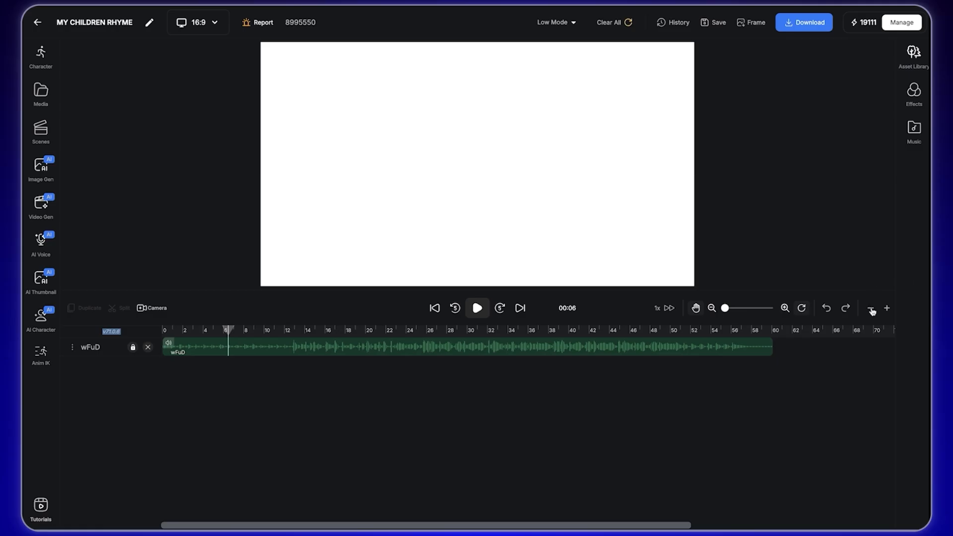
left_click(887, 308)
left_click(874, 309)
double_click(89, 349)
type("yme")
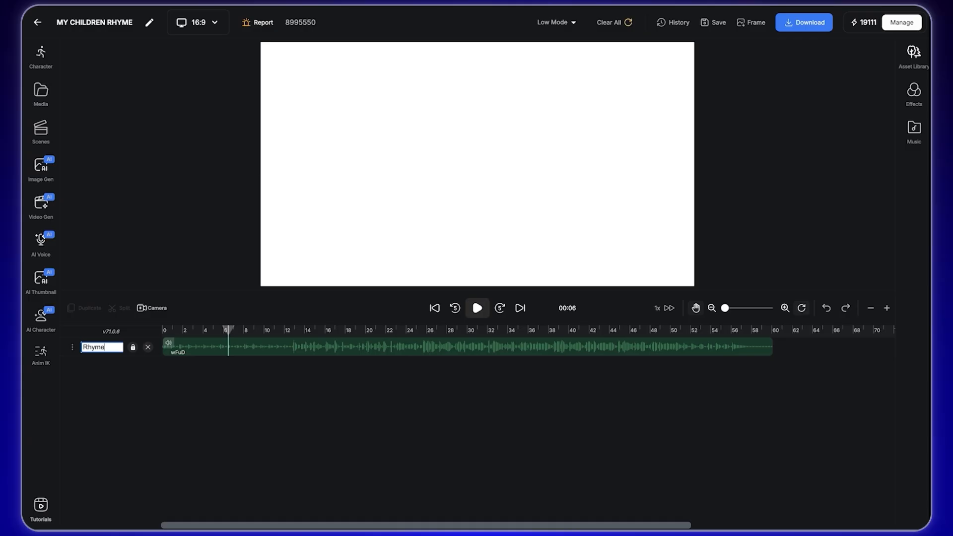
key("Return")
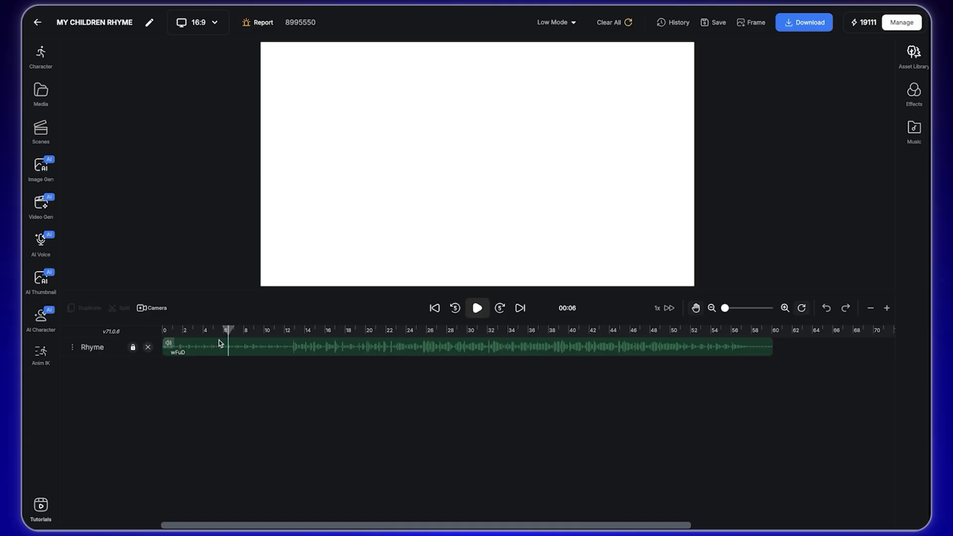
left_click_drag(227, 333, 165, 331)
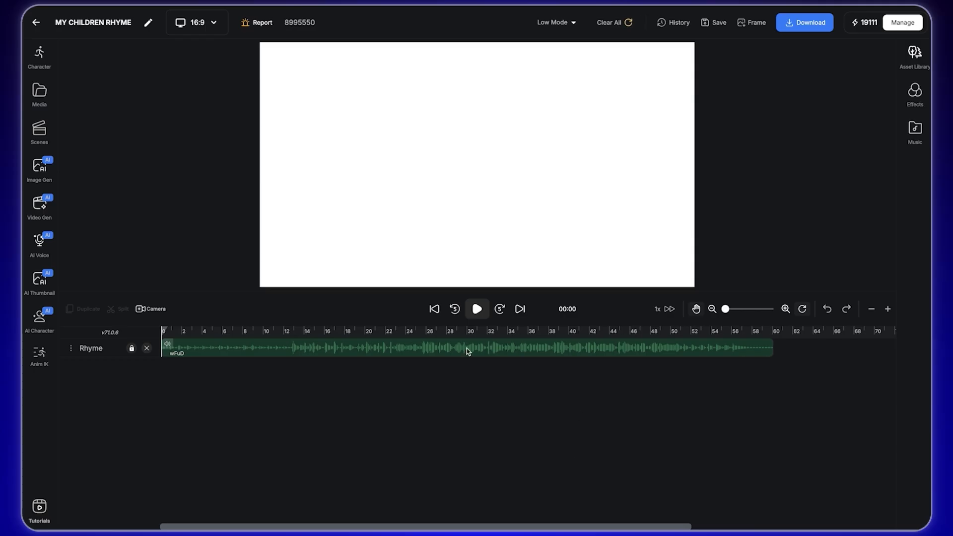
Upload House - 01.jpg from the English Rhyme - Assets folder as the reference image in the Image Generator.
left_click(37, 169)
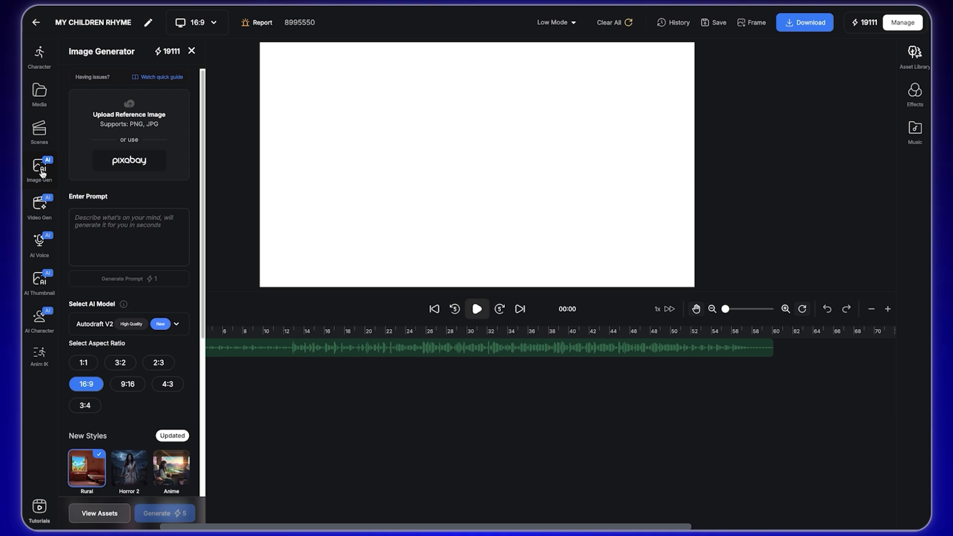
left_click(118, 118)
left_click(410, 229)
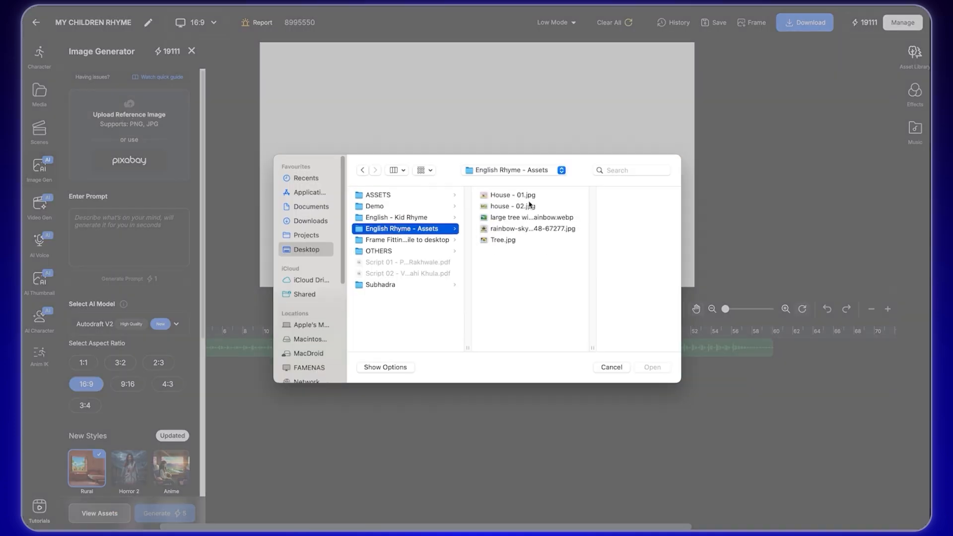
left_click(522, 197)
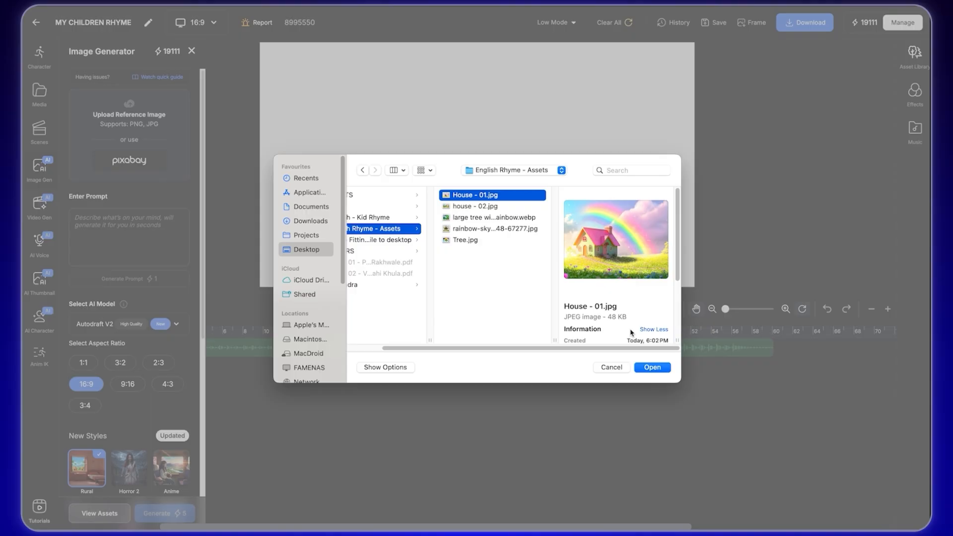
left_click(651, 368)
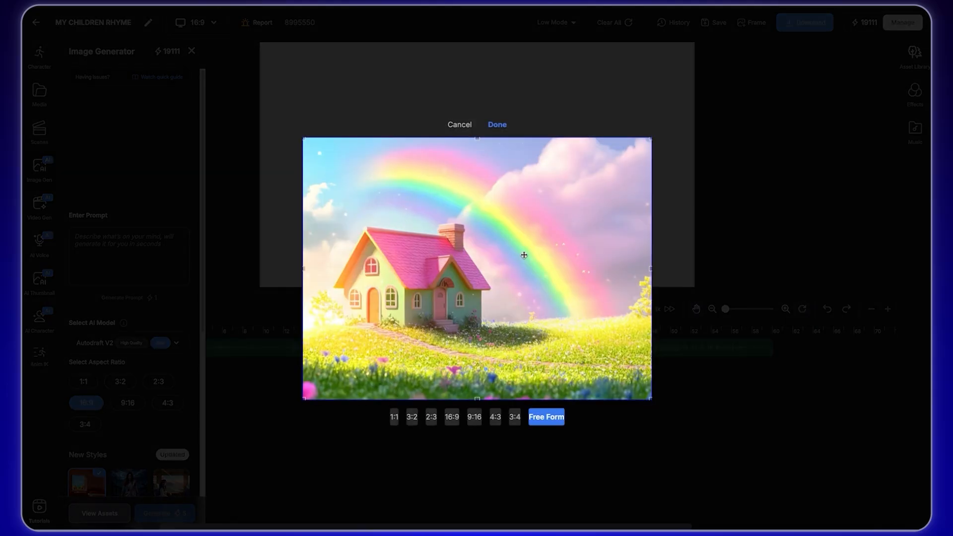
Try a 16:9 crop on the house reference image, and return to a free-form crop covering the full picture.
left_click(451, 418)
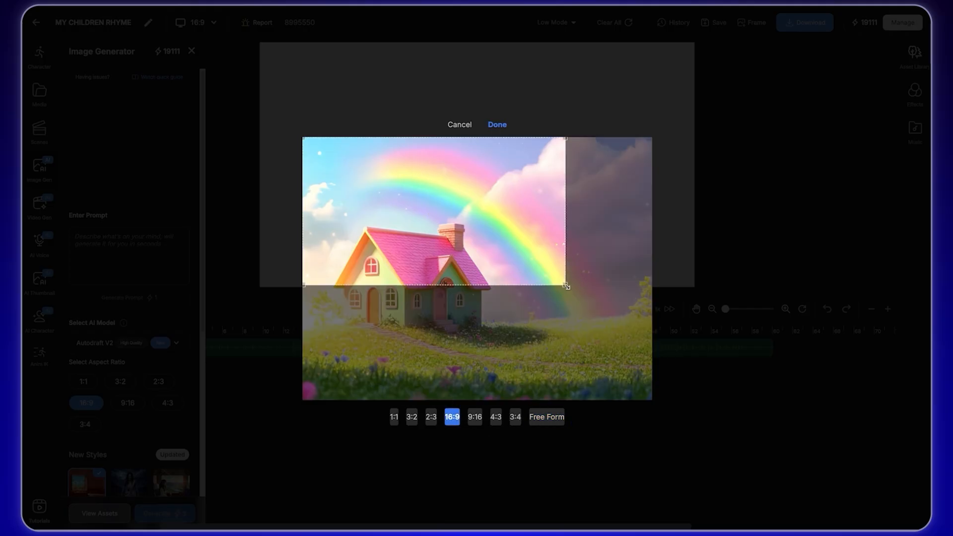
left_click_drag(569, 287, 606, 308)
left_click_drag(694, 377, 713, 400)
left_click_drag(597, 272, 600, 307)
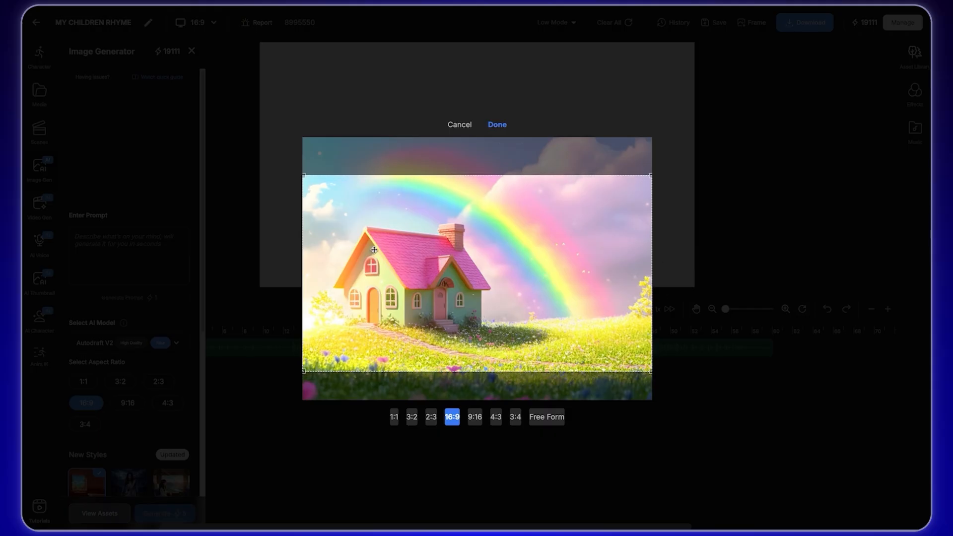
left_click(546, 417)
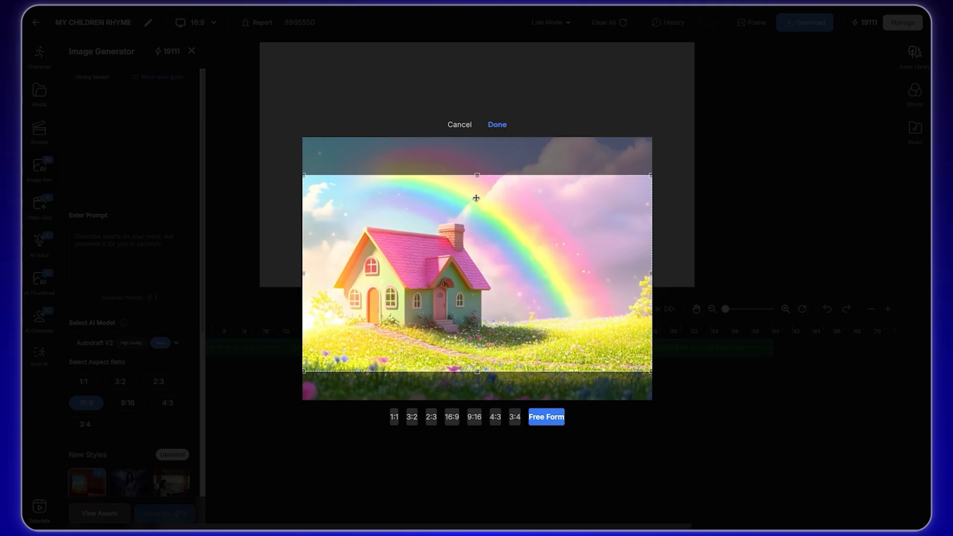
left_click_drag(478, 171, 478, 127)
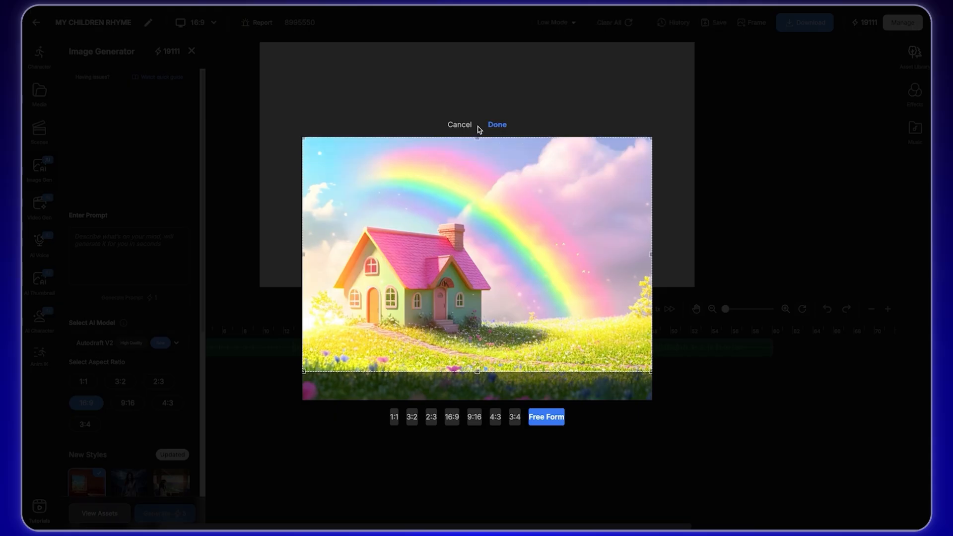
left_click_drag(477, 371, 478, 416)
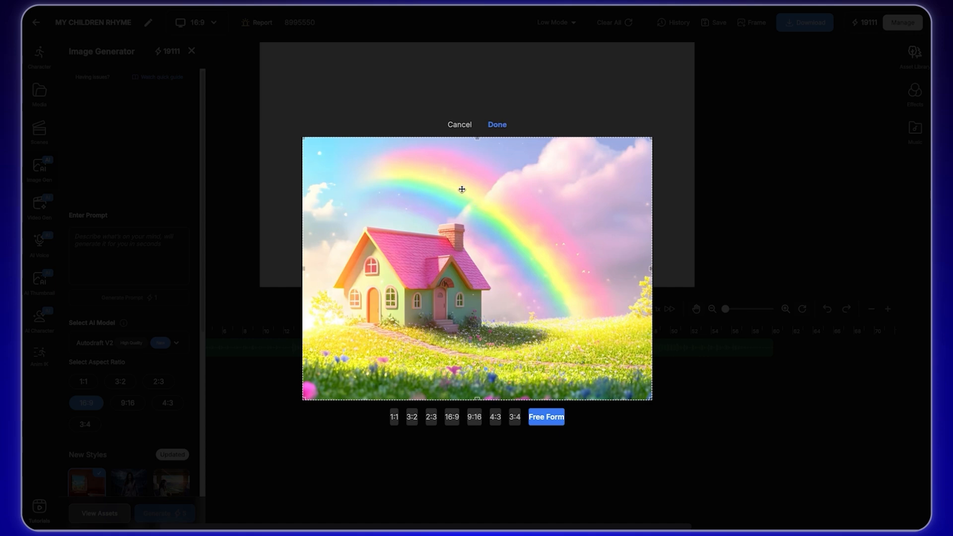
Accept the full reference image for Image Stylization and generate a prompt from it.
left_click(498, 125)
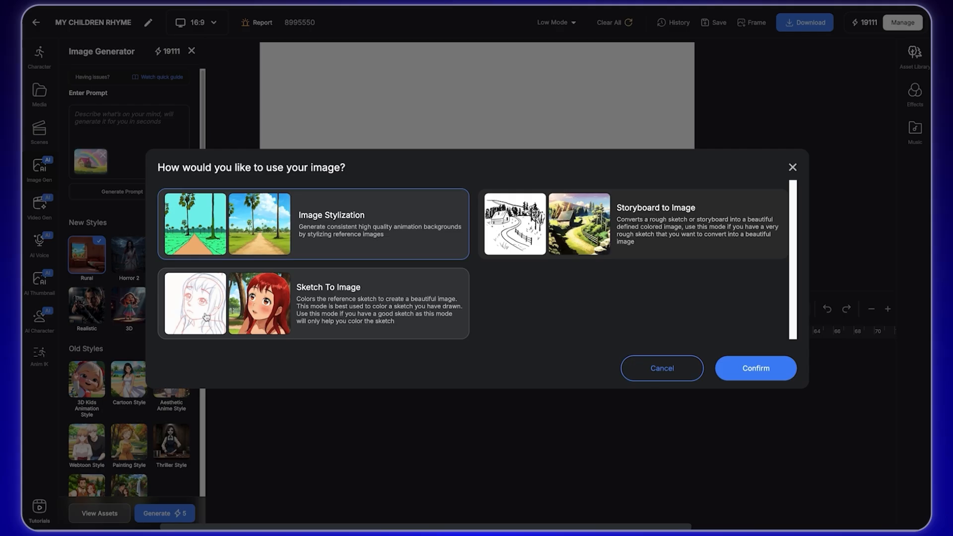
left_click(759, 372)
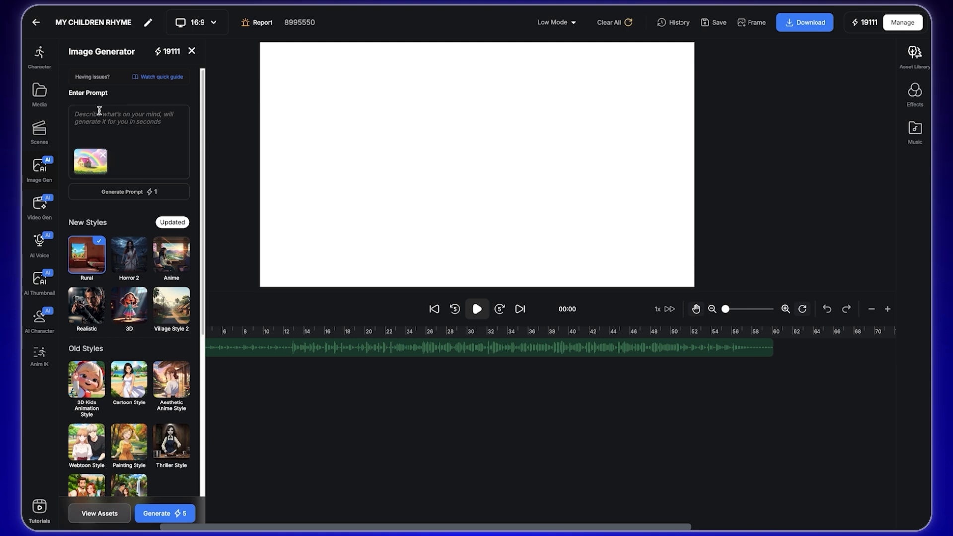
left_click(128, 191)
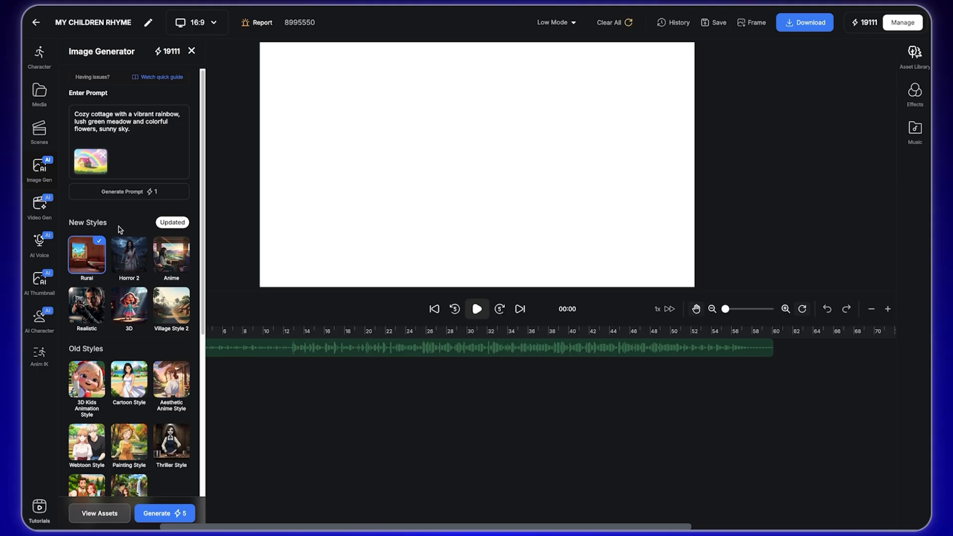
Choose Kids Animation Style from the old styles for the generated house image.
scroll(146, 302, "down", 1)
scroll(146, 259, "down", 1)
scroll(146, 259, "down", 2)
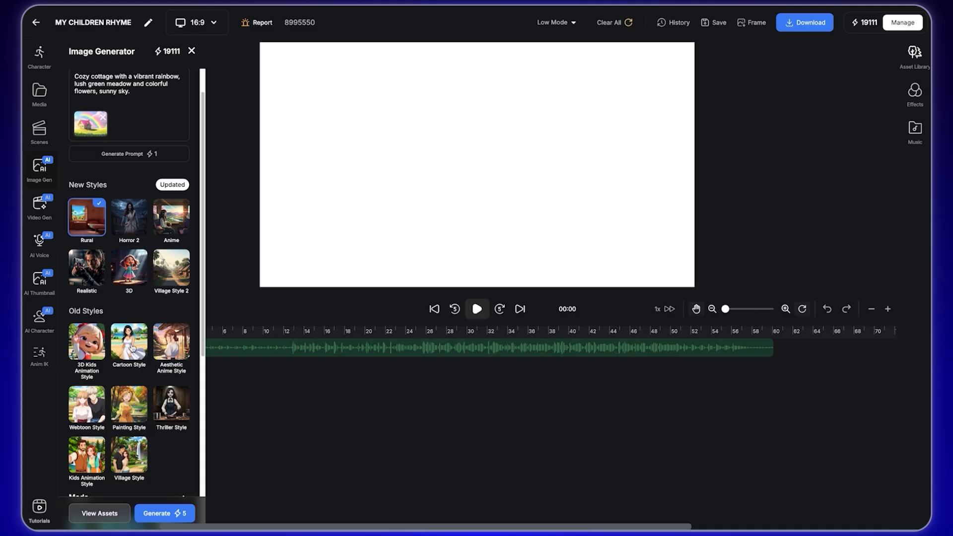
scroll(132, 428, "down", 1)
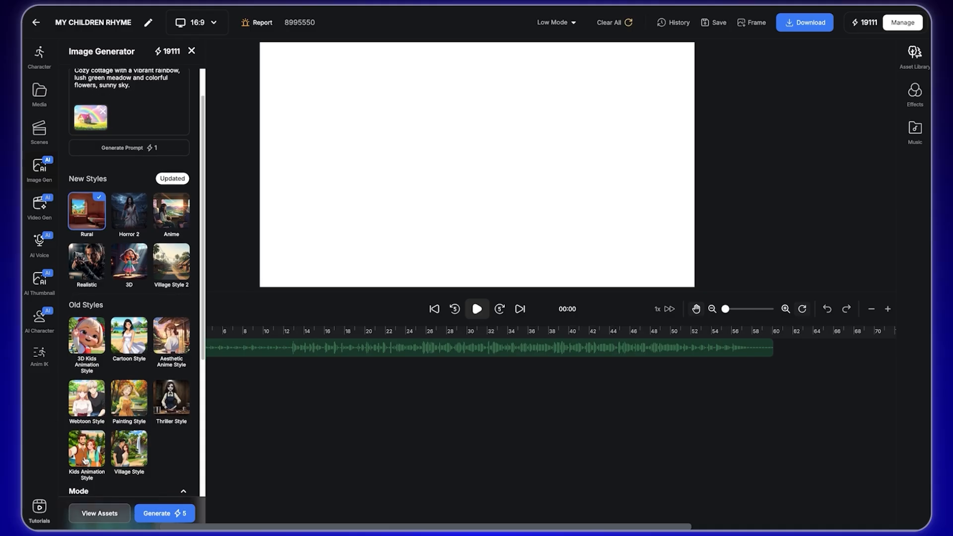
left_click(86, 456)
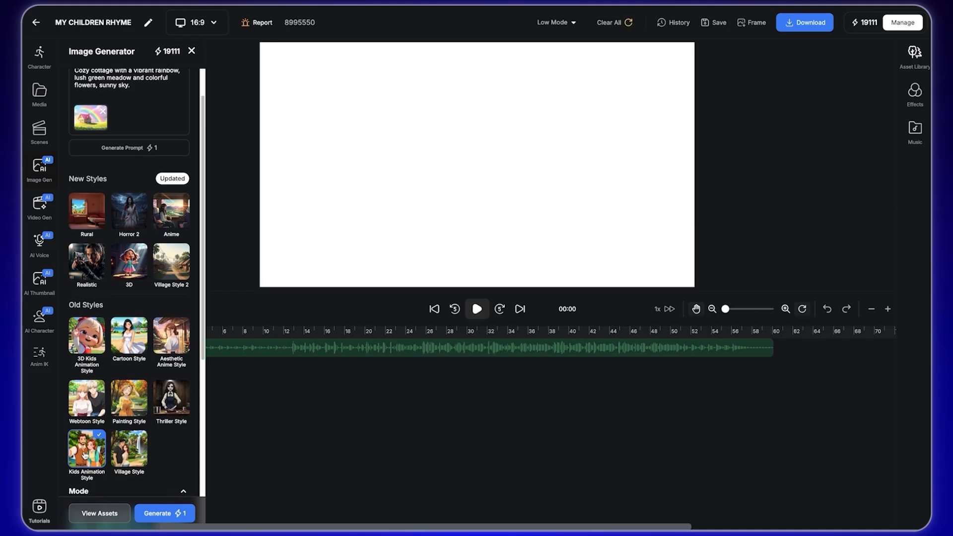
Generate the stylized image with the default advanced options and add the rainbow cottage result to the timeline.
scroll(151, 398, "down", 2)
scroll(148, 447, "down", 3)
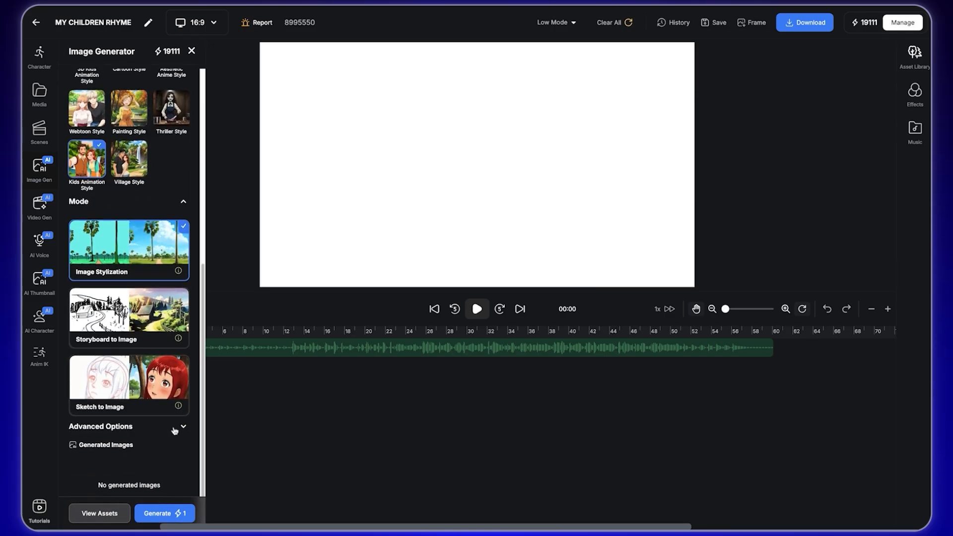
left_click(182, 429)
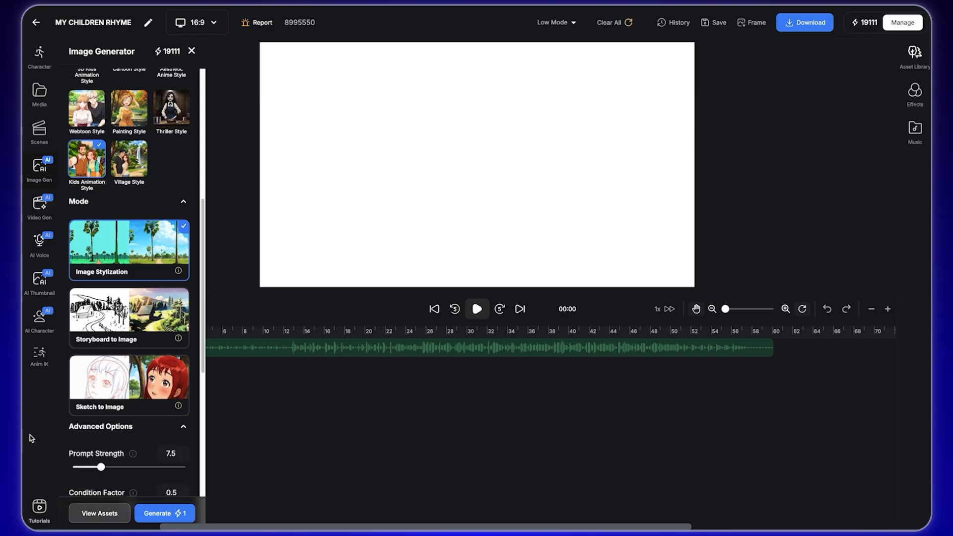
scroll(114, 422, "down", 2)
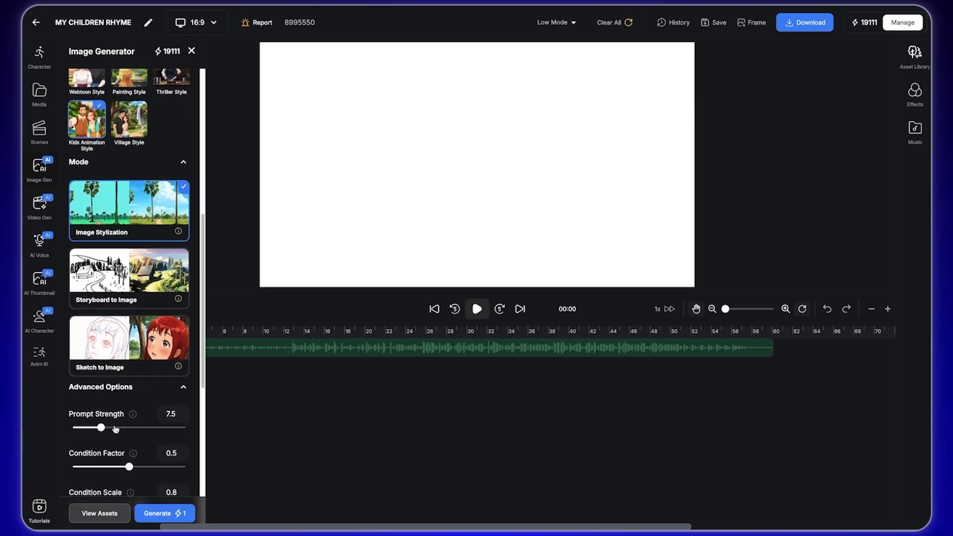
scroll(162, 416, "down", 2)
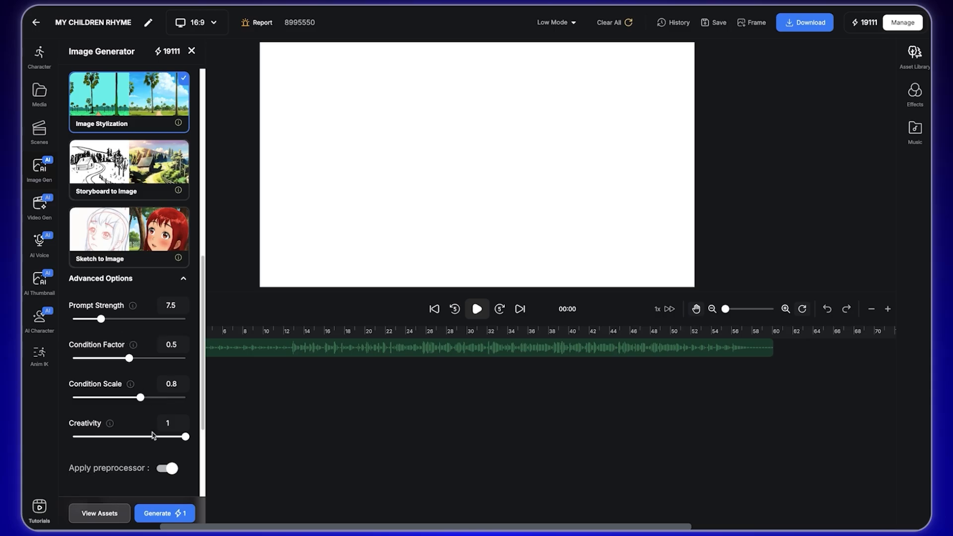
left_click(181, 281)
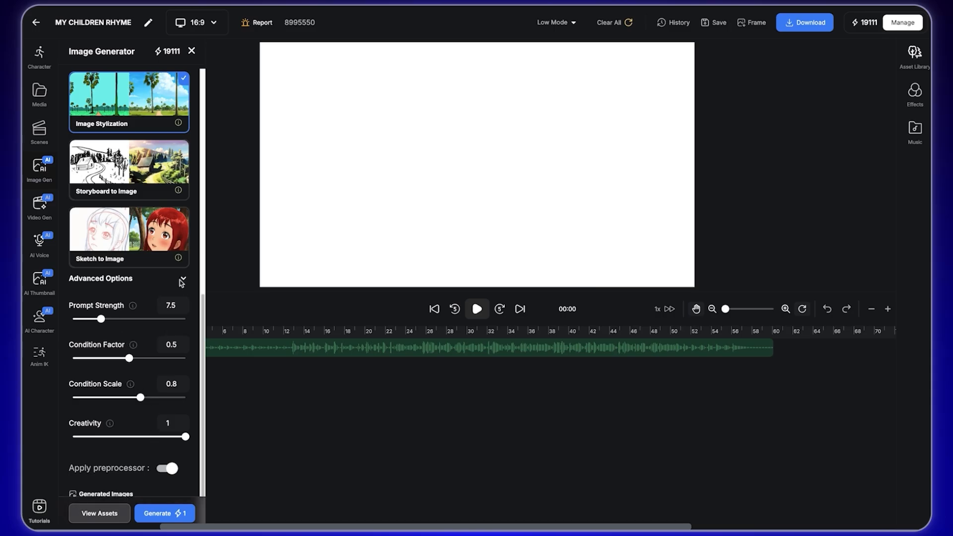
left_click(161, 515)
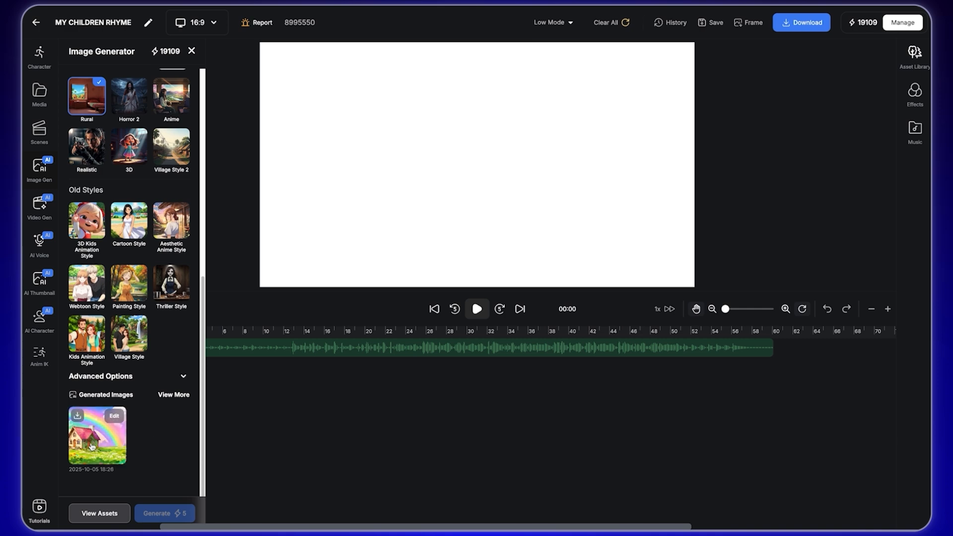
left_click(92, 447)
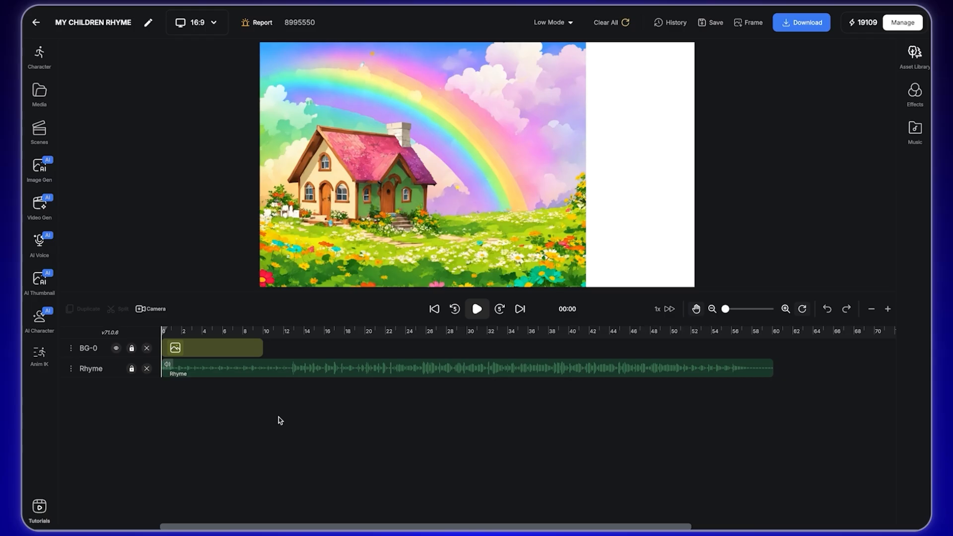
Enlarge and position the rainbow cottage image to fill the frame, and shorten its timeline clip to about 3 seconds.
left_click(489, 159)
left_click_drag(484, 194, 528, 139)
left_click_drag(311, 234, 242, 299)
left_click_drag(430, 187, 448, 60)
mouse_move(624, 249)
left_mouse_down()
mouse_move(695, 284)
mouse_move(624, 238)
left_mouse_up()
left_click_drag(264, 348, 193, 349)
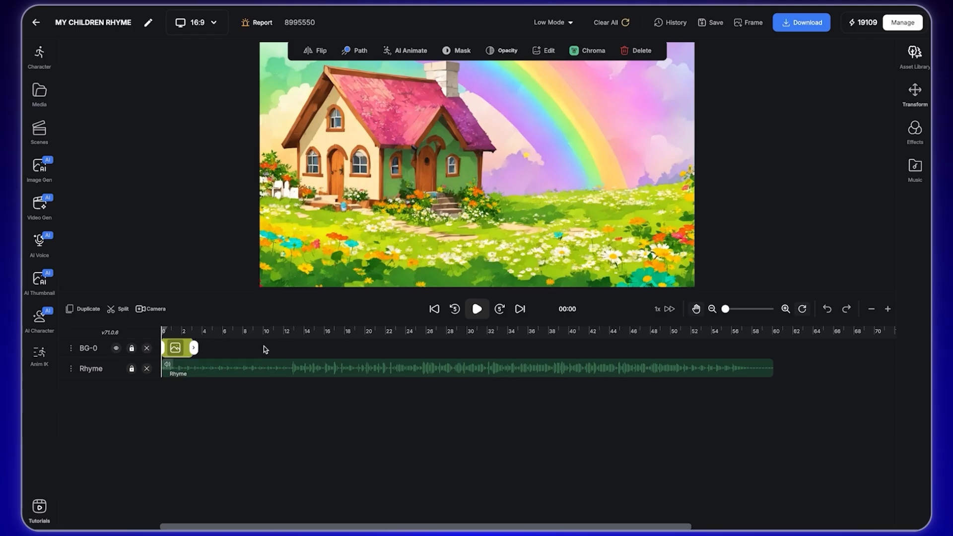
Upload house - 02.jpg as the next reference image in the Image Generator, keeping the full picture with a free-form crop.
left_click(38, 171)
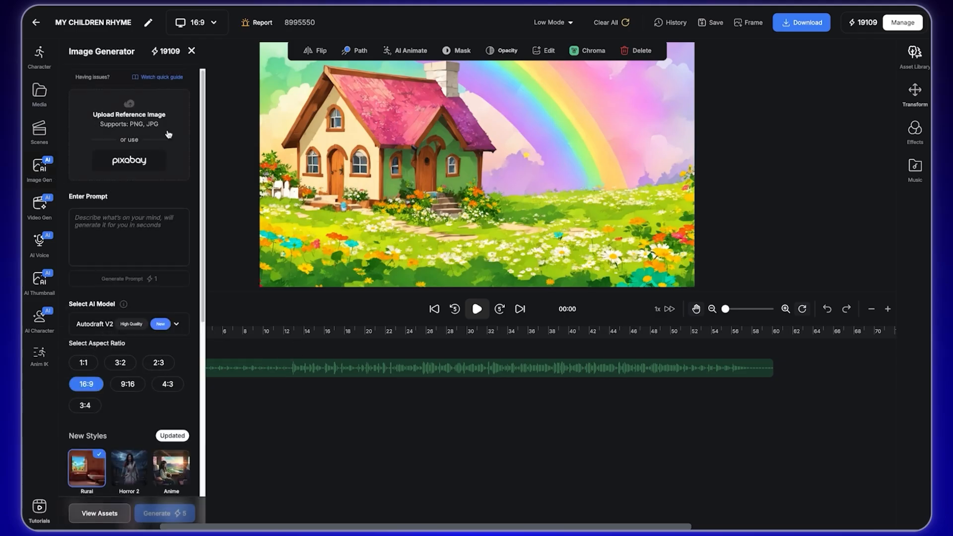
left_click(144, 123)
left_click(530, 206)
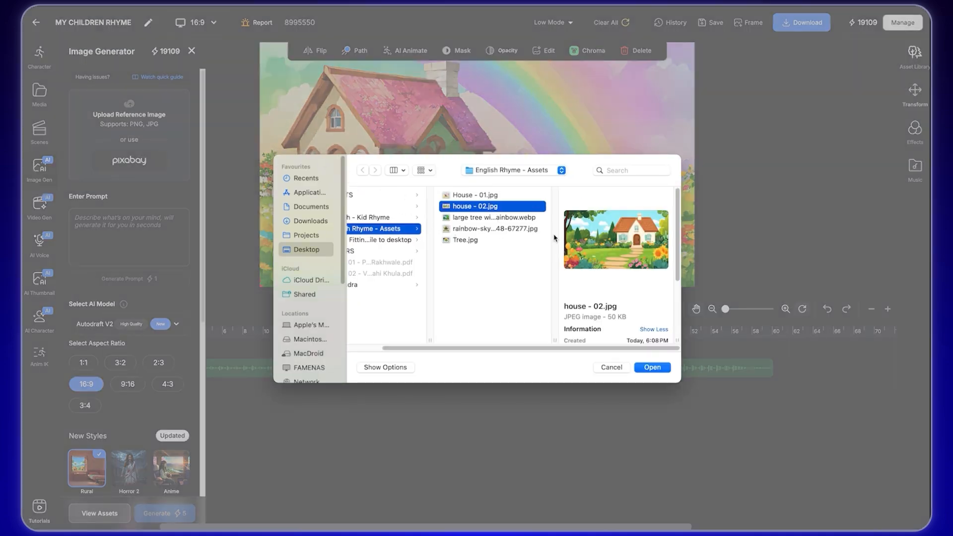
left_click(652, 368)
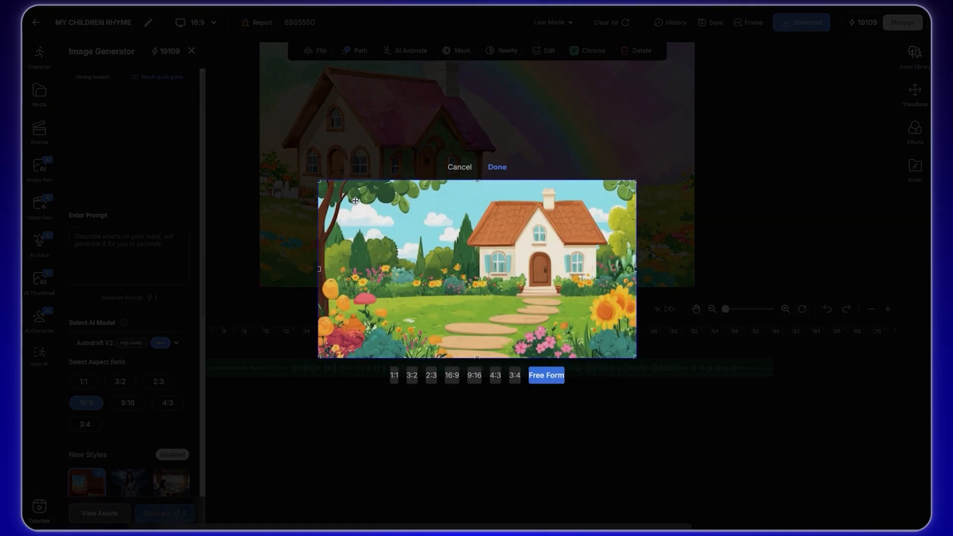
left_click(546, 376)
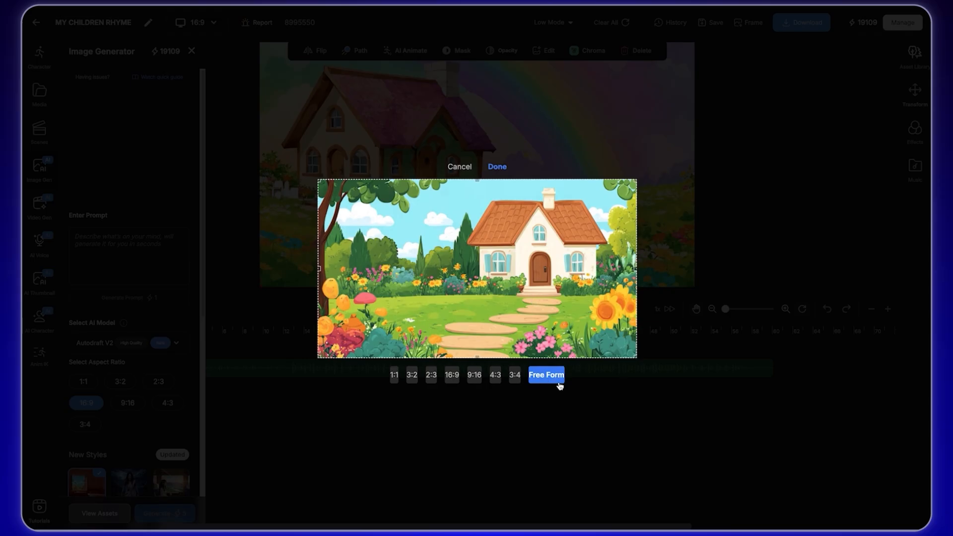
left_click(501, 169)
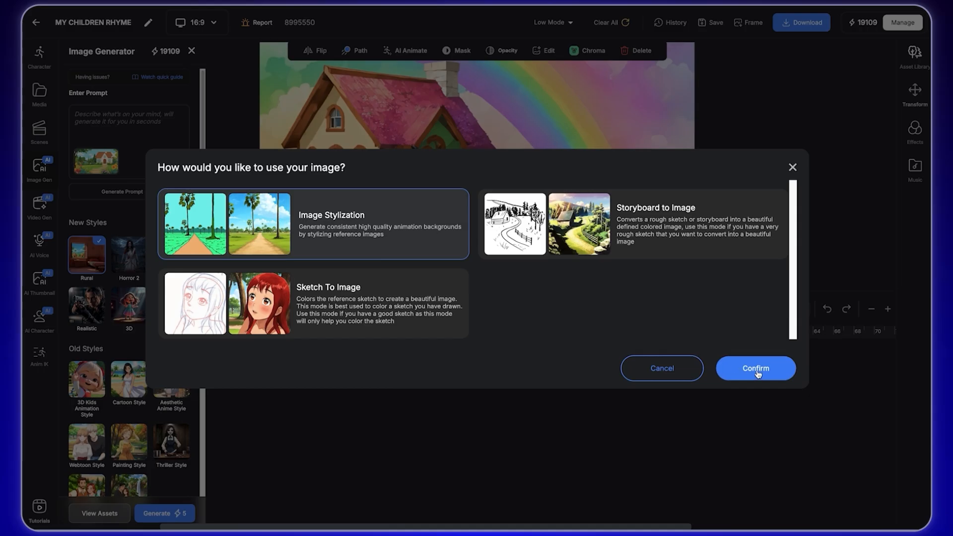
Use the garden cottage reference for Image Stylization and generate a prompt from it.
left_click(756, 370)
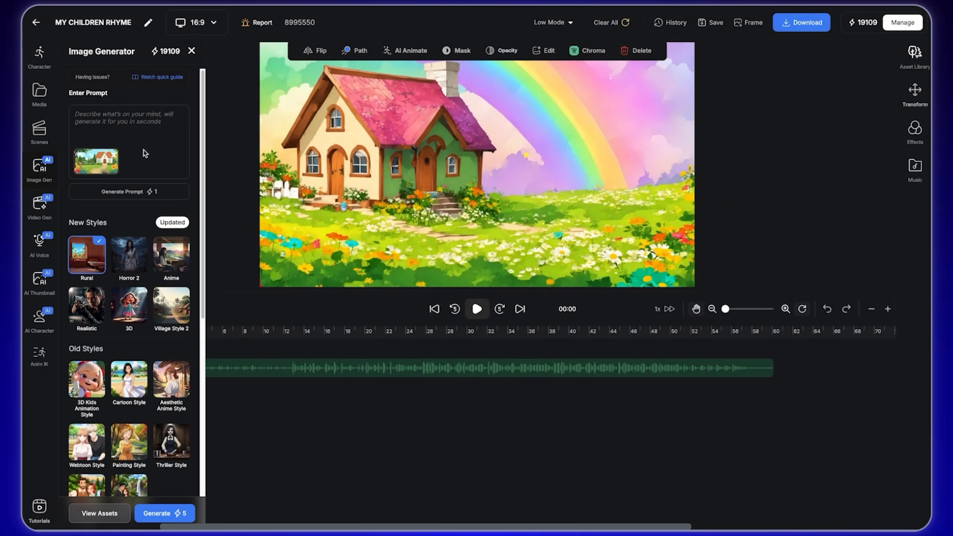
left_click(121, 125)
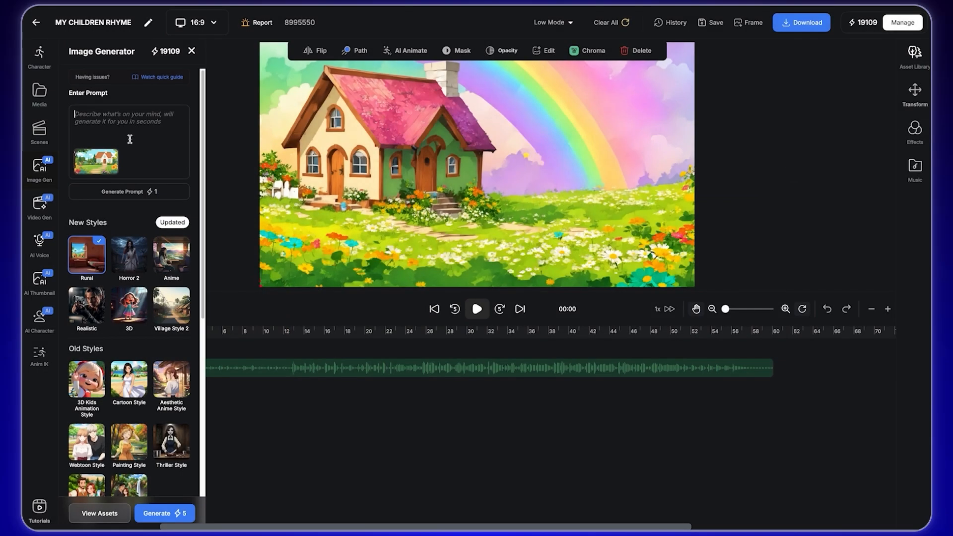
left_click(124, 194)
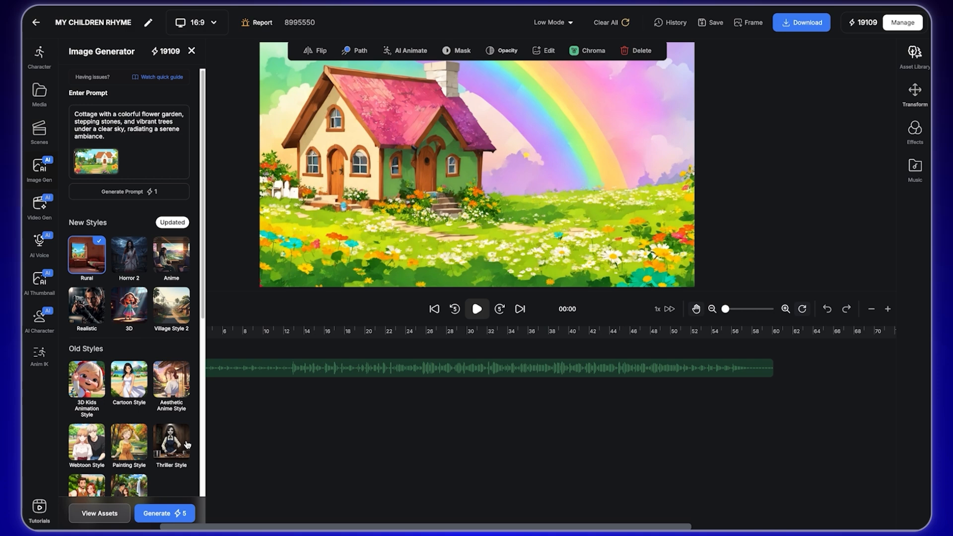
Generate the garden cottage image in Kids Animation Style and add it to the timeline.
scroll(95, 381, "down", 3)
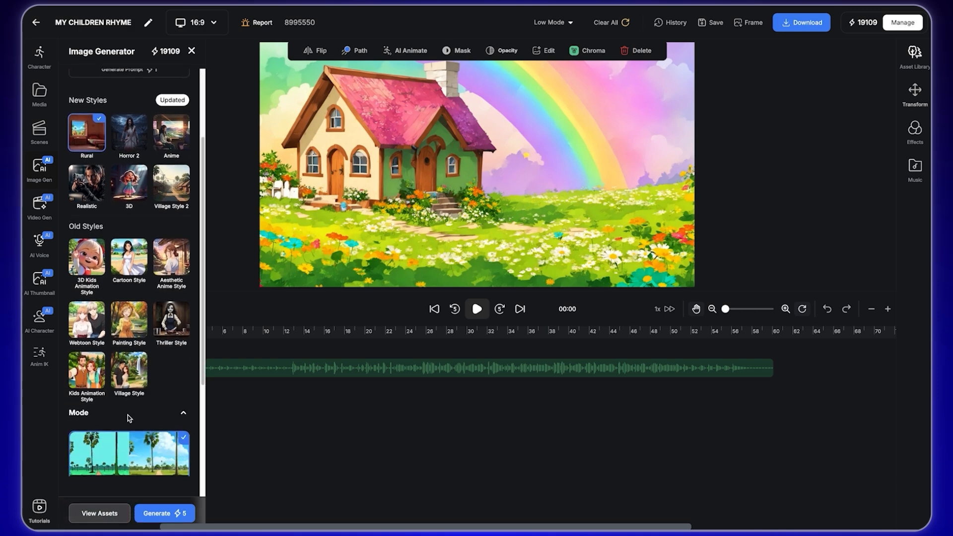
left_click(94, 381)
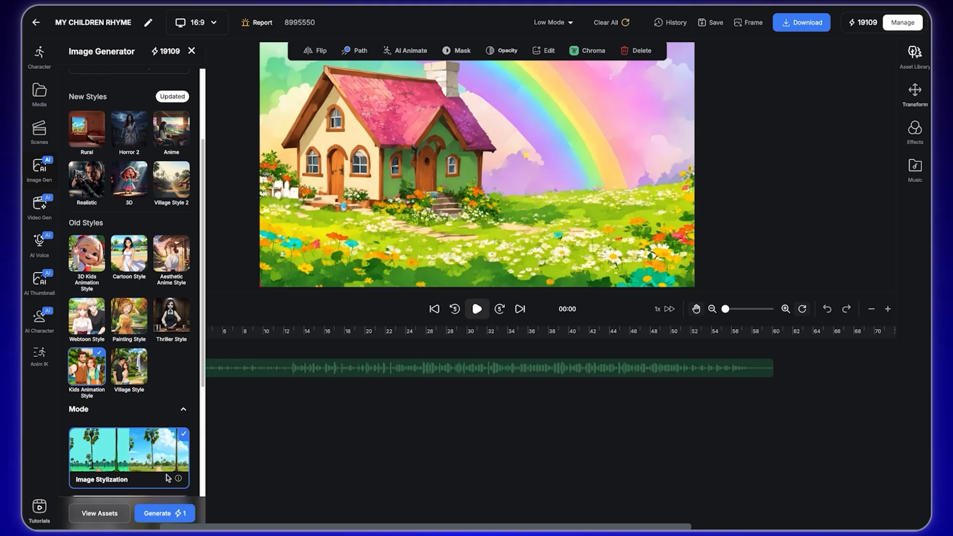
left_click(159, 516)
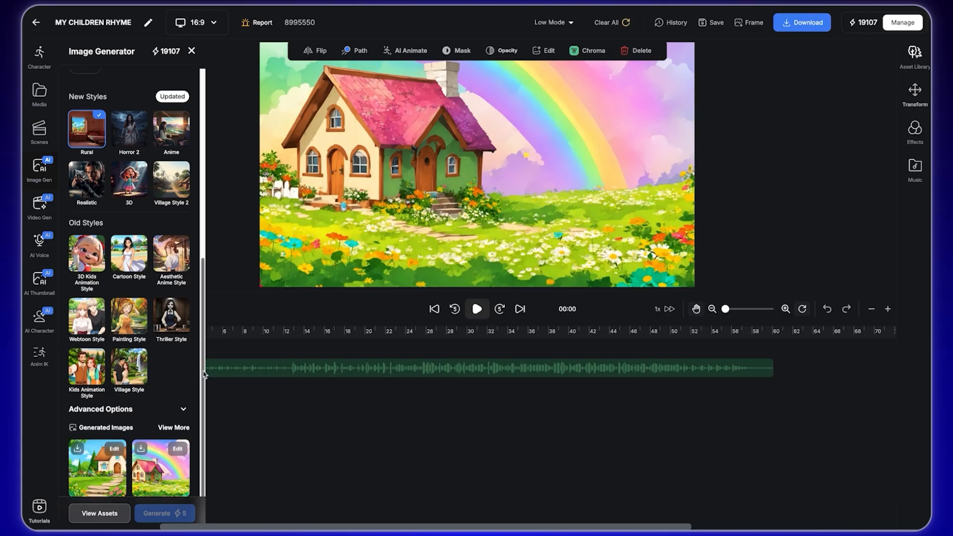
left_click(82, 470)
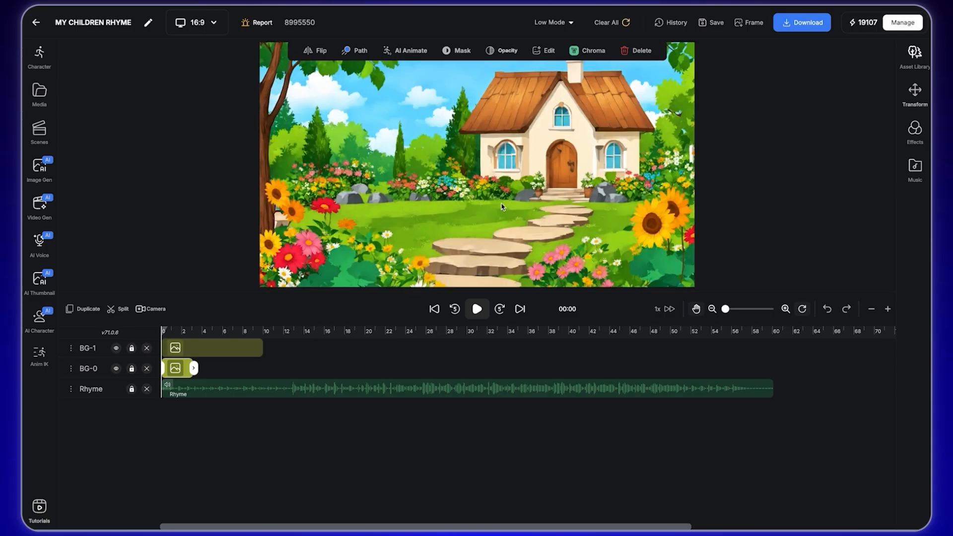
Upload the rainbow-sky-tree-with-apples JPG as the next reference image in the Image Generator, keeping the full picture with a free-form crop.
left_click(195, 347)
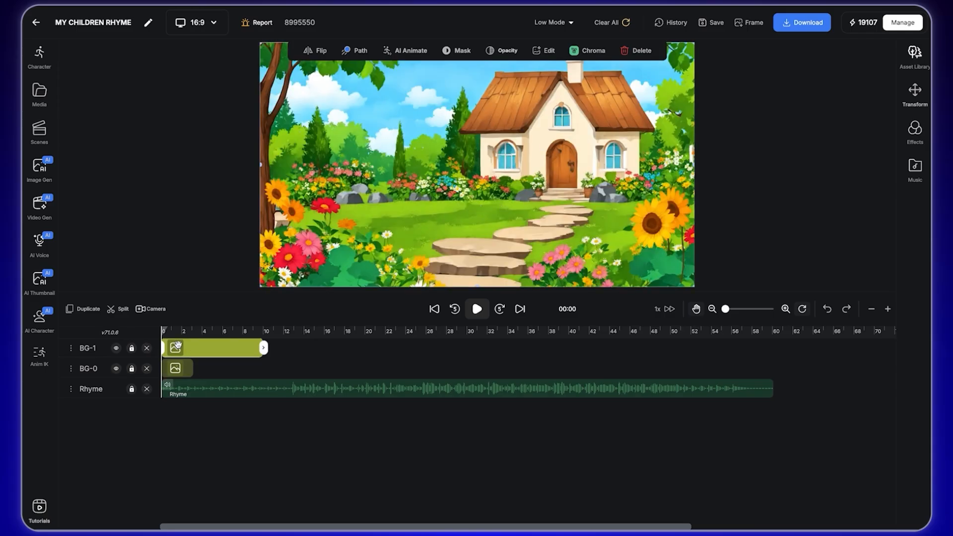
left_click(39, 166)
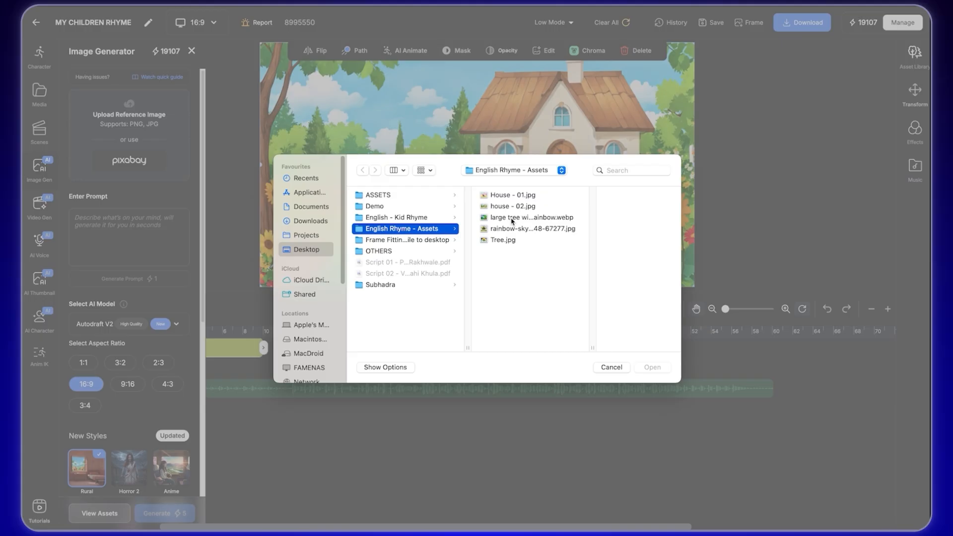
left_click(512, 221)
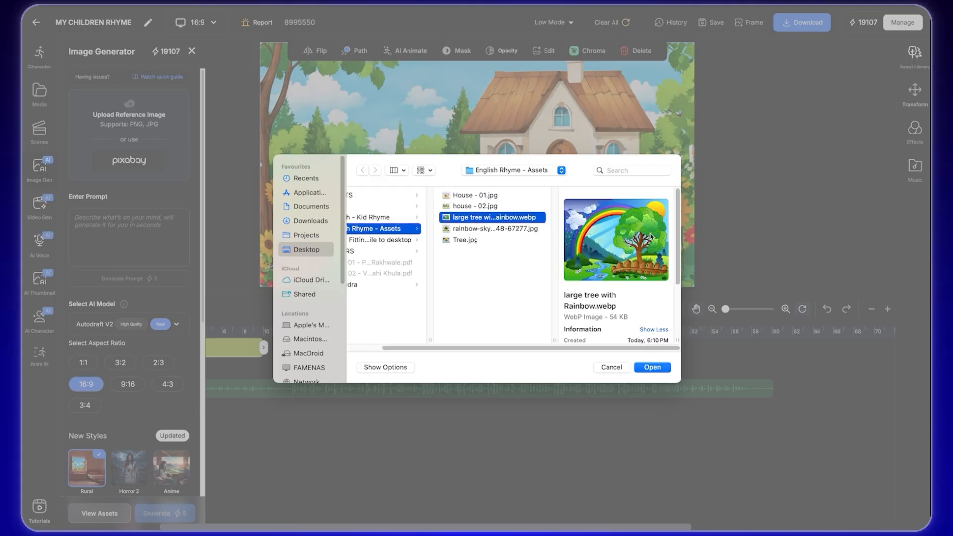
left_click(490, 230)
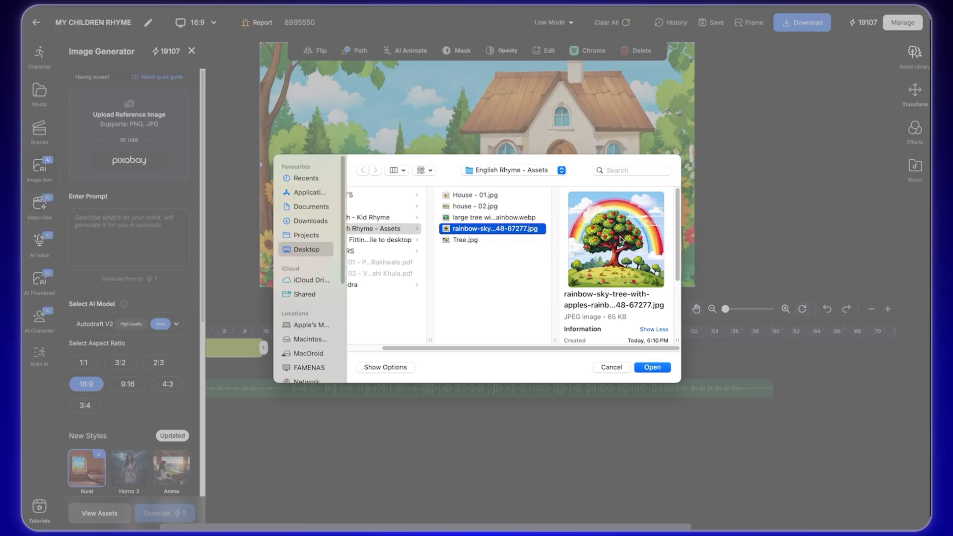
left_click(653, 368)
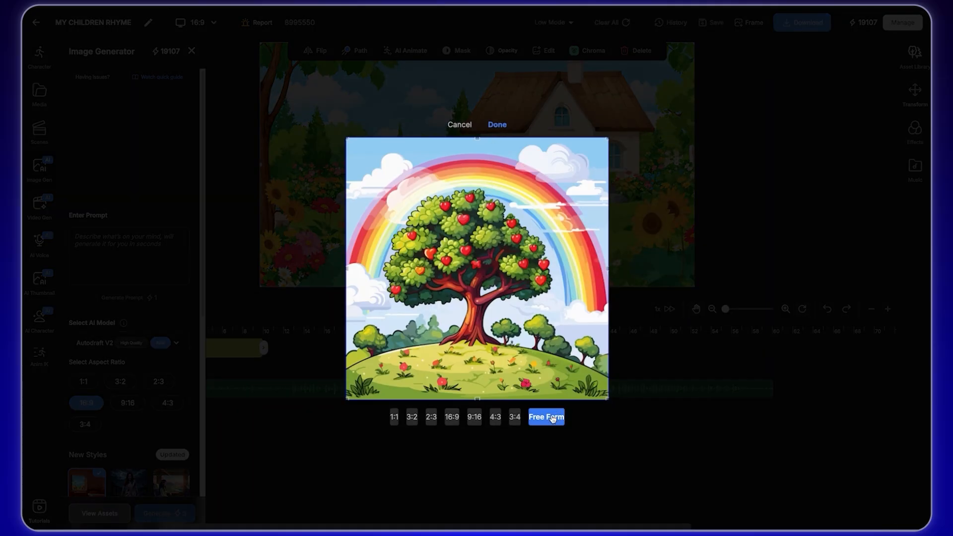
left_click(495, 124)
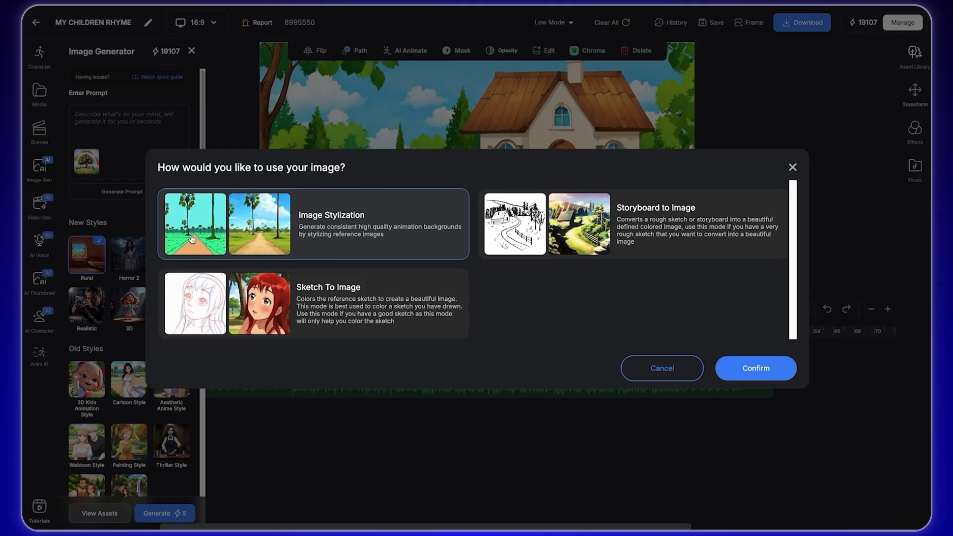
Use the apple tree reference for Image Stylization, generating a prompt from it and producing the image.
left_click(755, 369)
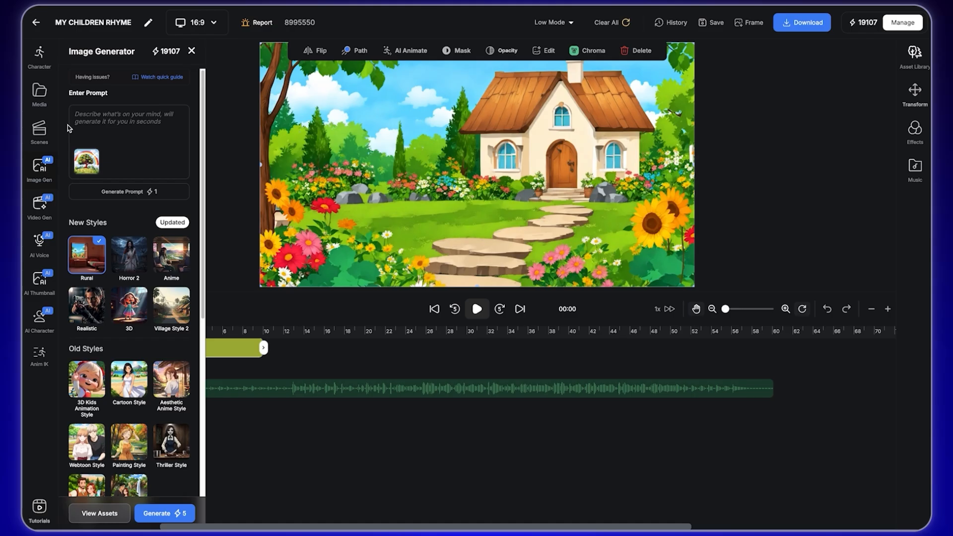
left_click(128, 192)
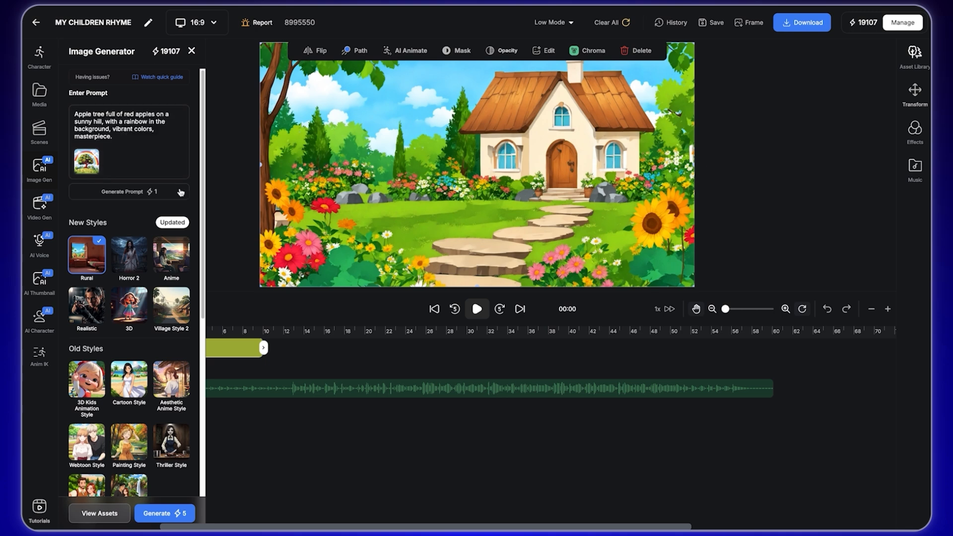
scroll(159, 364, "down", 5)
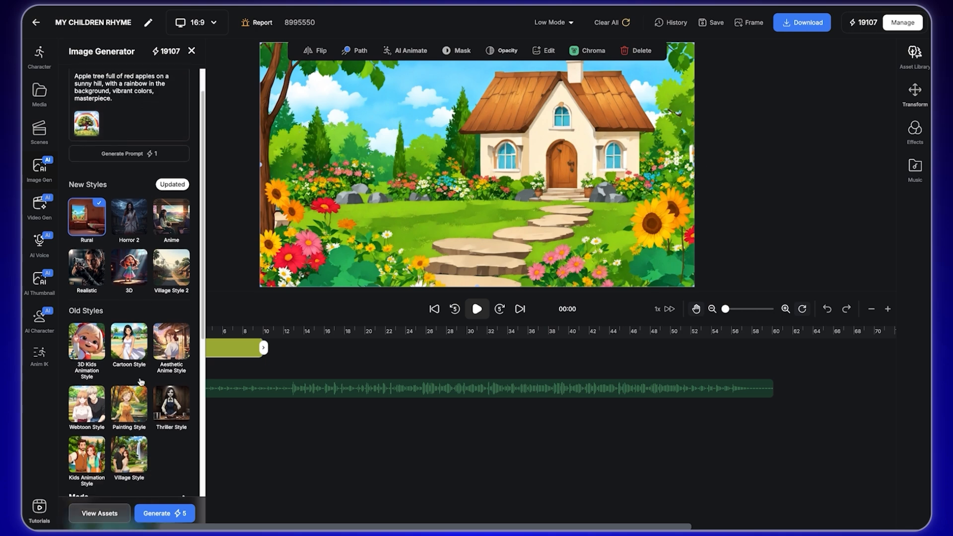
scroll(162, 404, "down", 3)
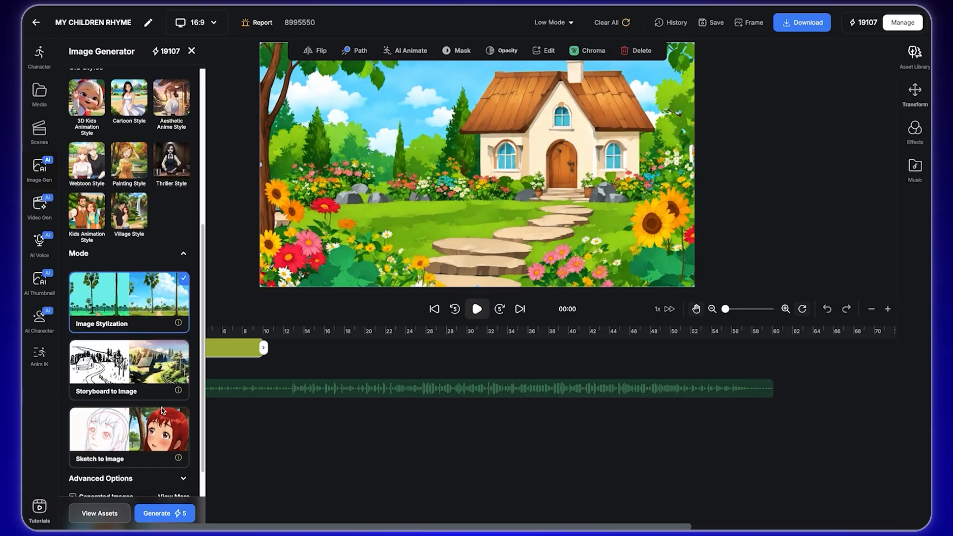
left_click(163, 515)
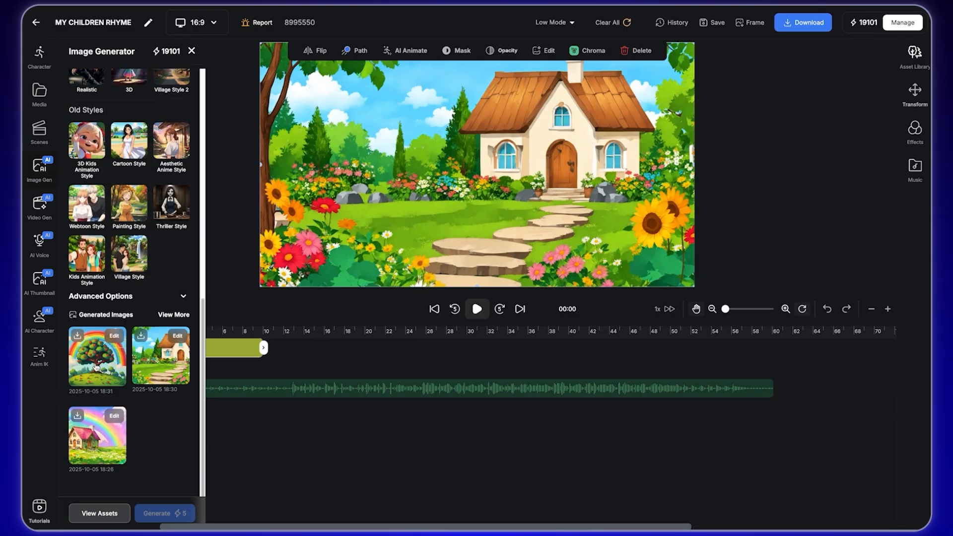
Add the generated apple tree image to the timeline, then enlarge and position it to fill the whole frame.
left_click(96, 367)
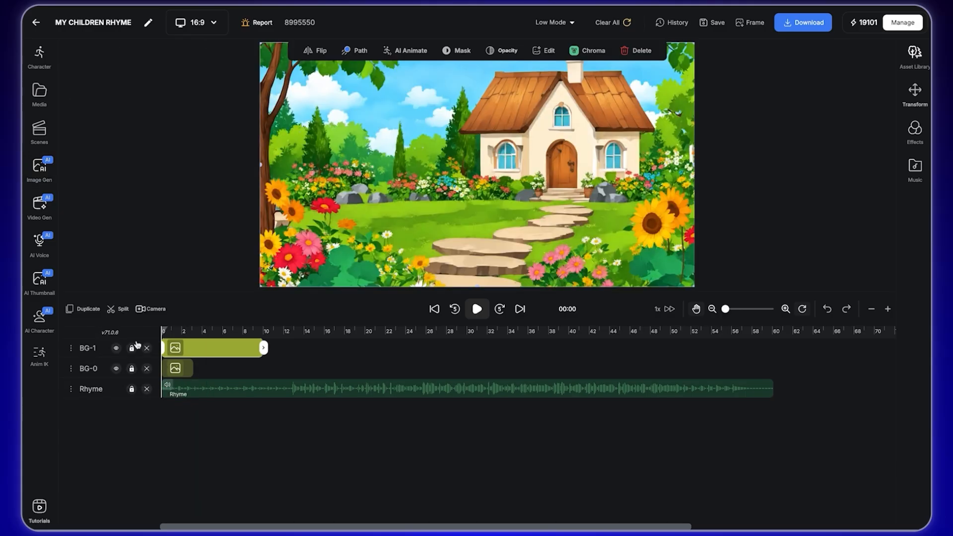
left_click(417, 222)
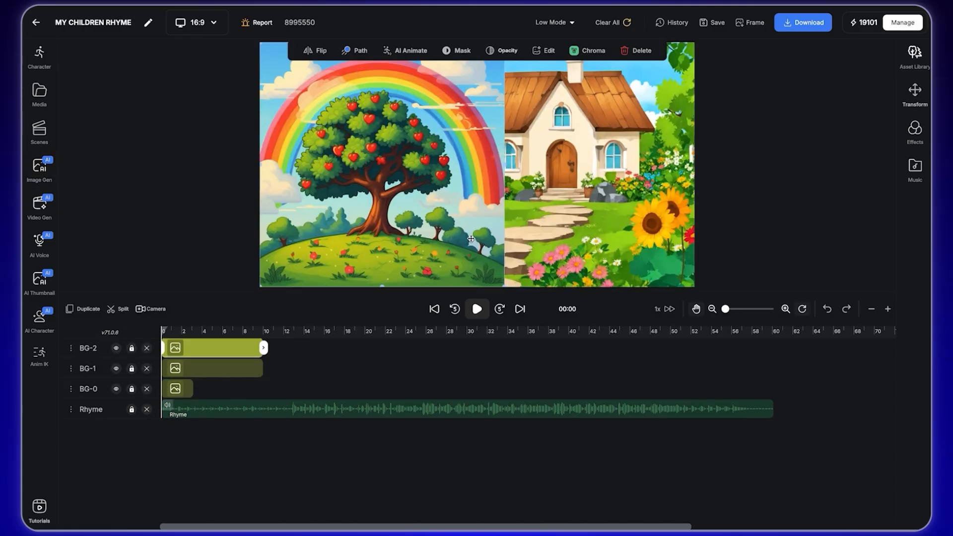
left_click_drag(471, 240, 511, 179)
left_click_drag(544, 224, 708, 329)
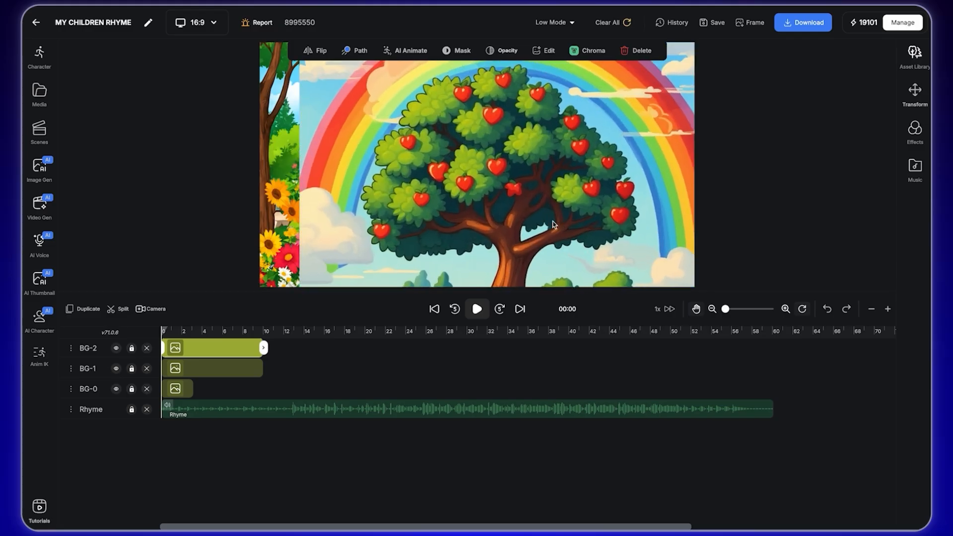
left_click_drag(481, 139, 473, 193)
left_click_drag(353, 130, 357, 178)
left_click_drag(295, 83, 249, 55)
left_click_drag(453, 273, 454, 143)
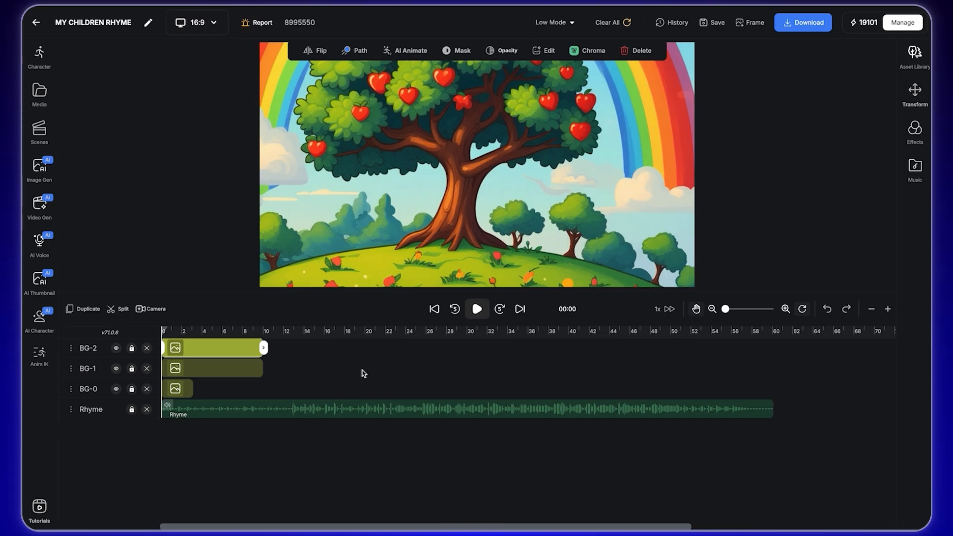
Play back the beginning of the background sequence.
left_click(477, 309)
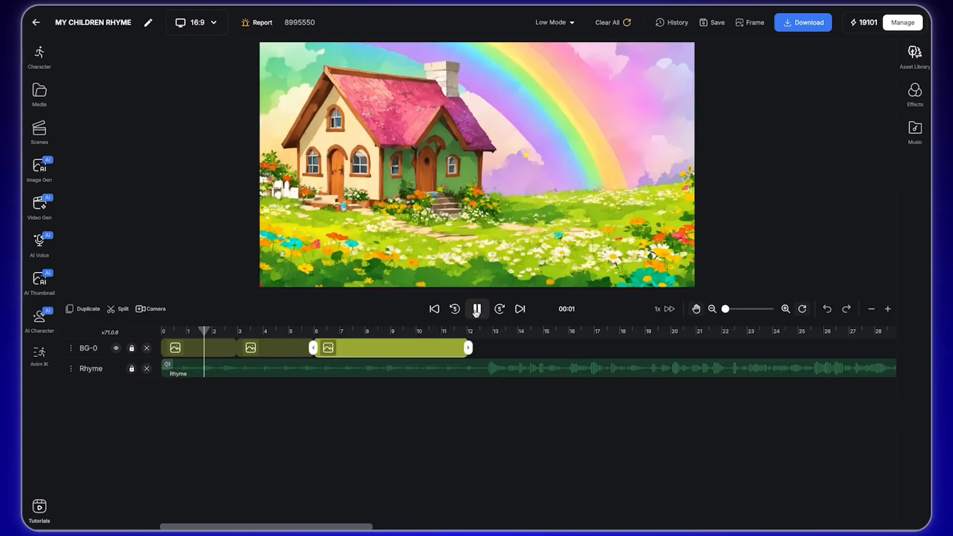
left_click(476, 310)
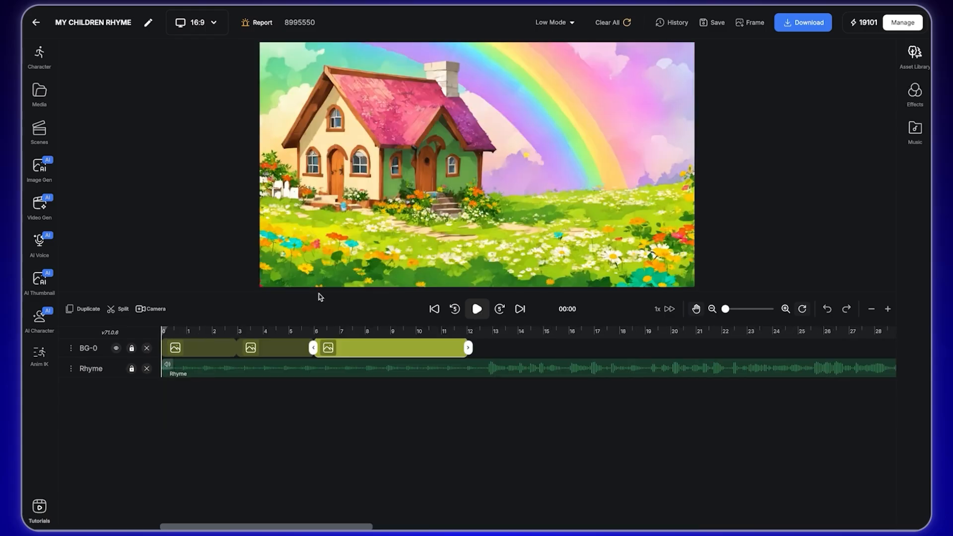
Add the Kids Boy 6 character from the Kid category to the scene with the Idle animation.
left_click(39, 54)
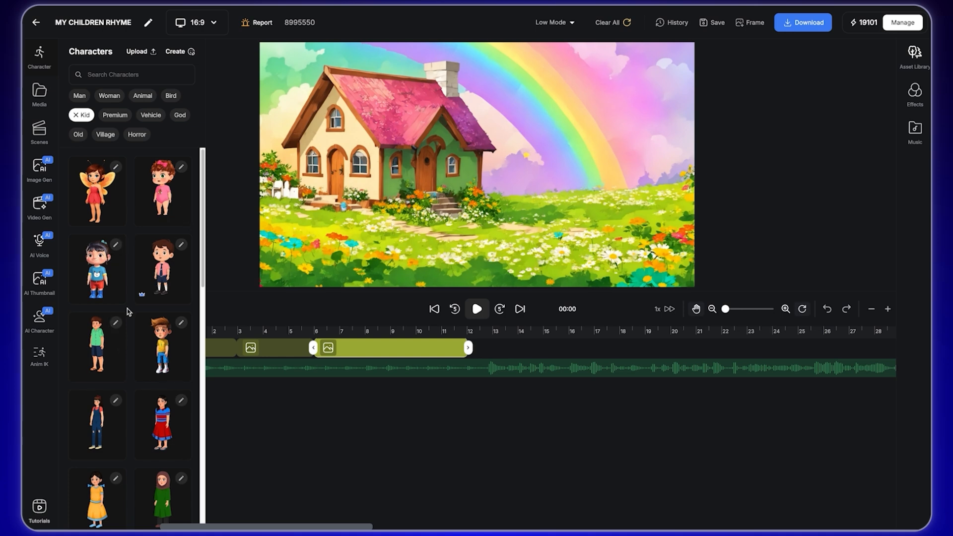
scroll(134, 348, "down", 15)
scroll(144, 387, "down", 8)
scroll(144, 388, "down", 10)
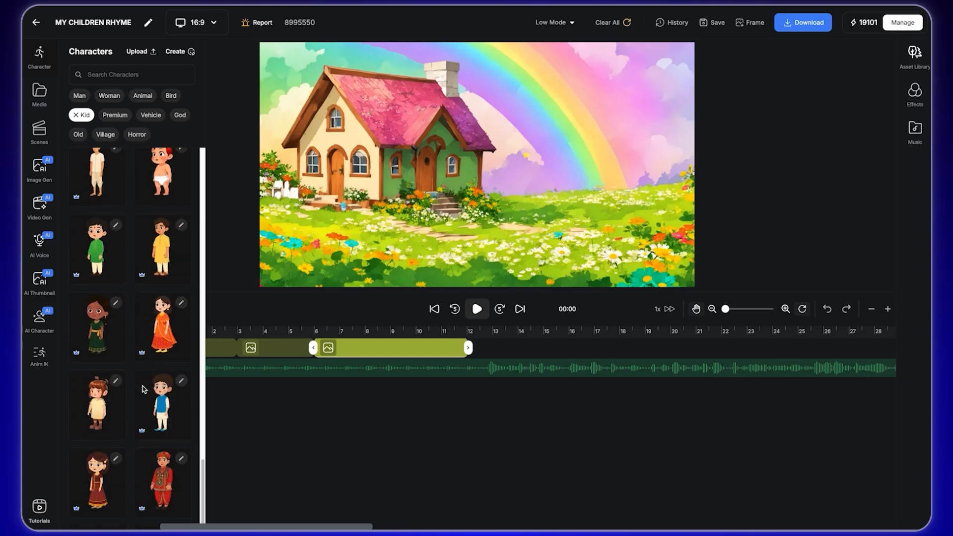
scroll(143, 389, "down", 10)
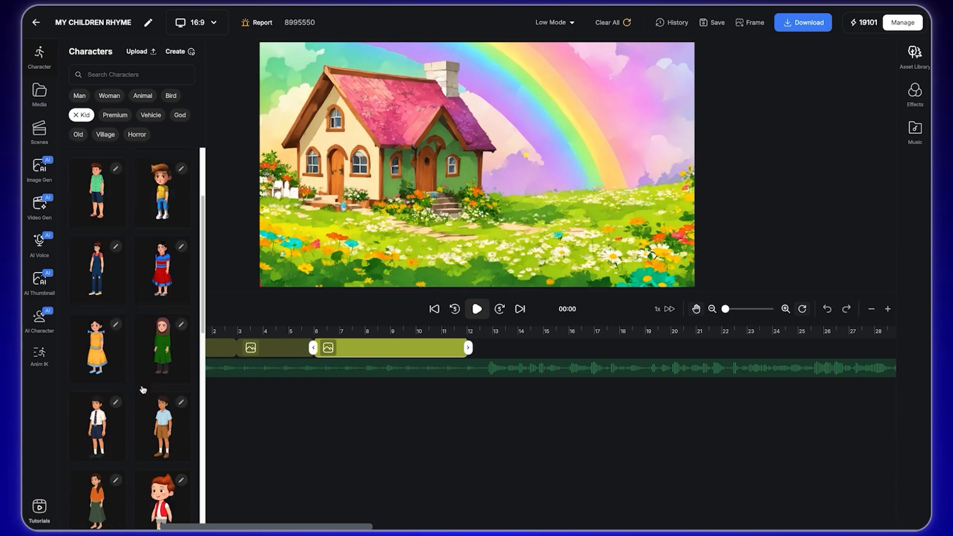
scroll(148, 332, "down", 4)
scroll(159, 271, "up", 7)
left_click(169, 390)
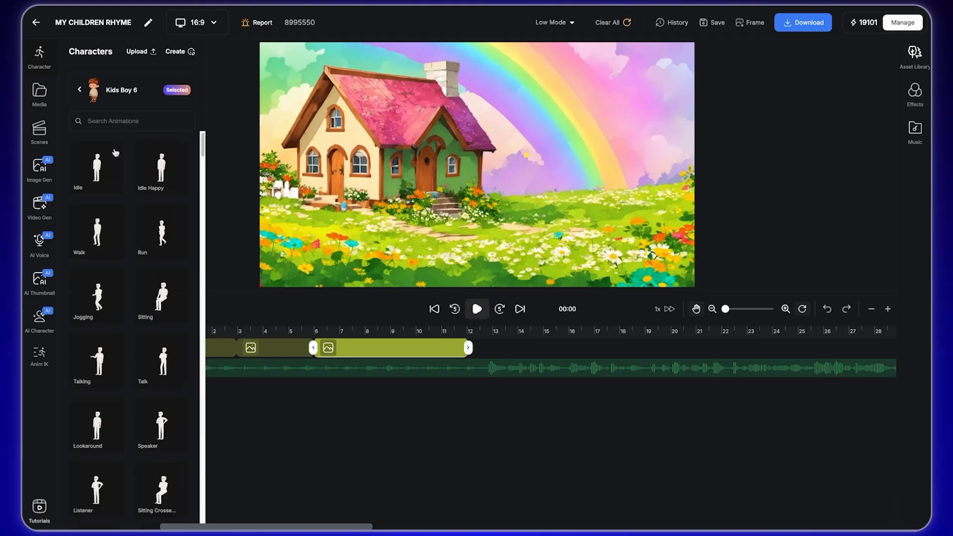
left_click(105, 159)
Add the Kids Girl7 character from the Kid category to the scene with the Idle animation.
left_click(39, 53)
scroll(134, 320, "down", 10)
left_click(78, 115)
scroll(136, 254, "down", 10)
scroll(135, 332, "up", 2)
scroll(134, 331, "down", 10)
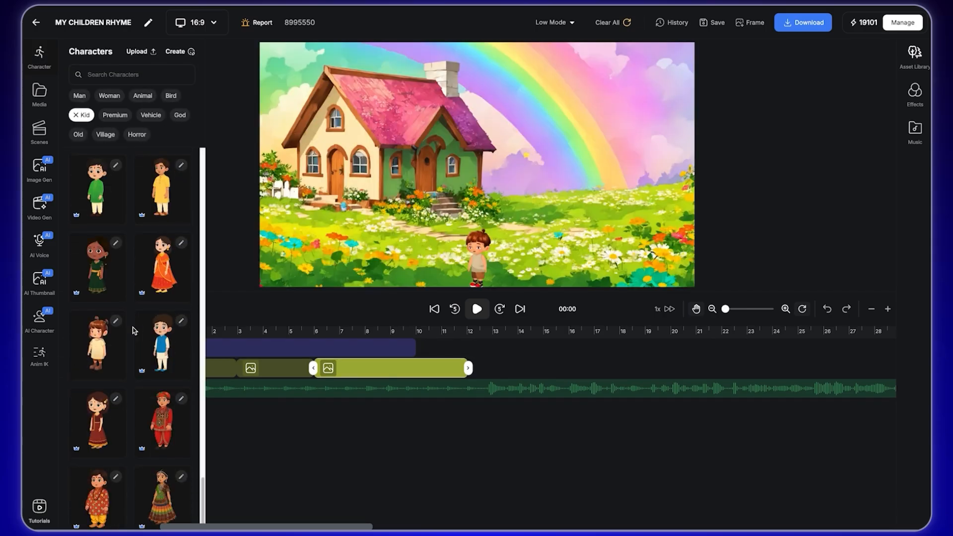
left_click(101, 346)
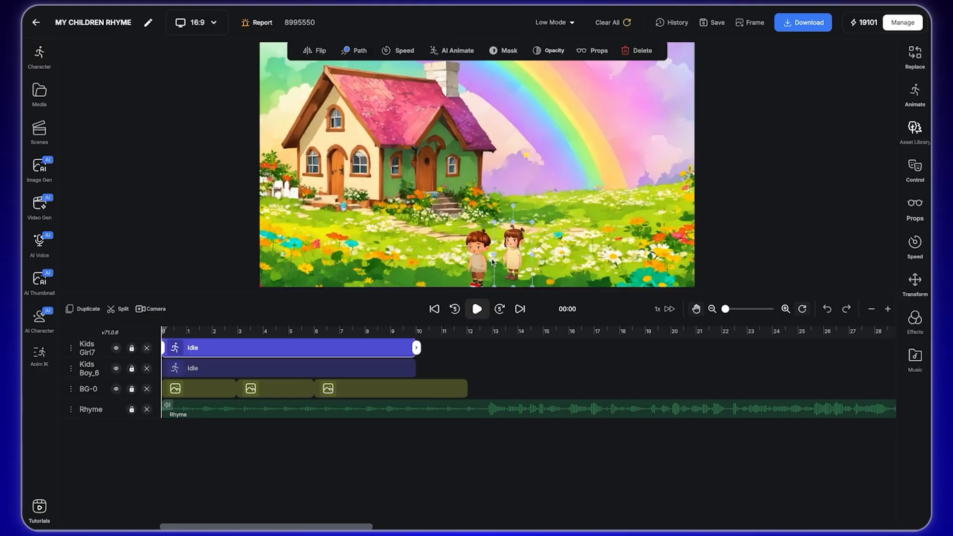
Flip the boy and the girl horizontally and place them side by side on the path in front of the rainbow cottage.
left_click(484, 264)
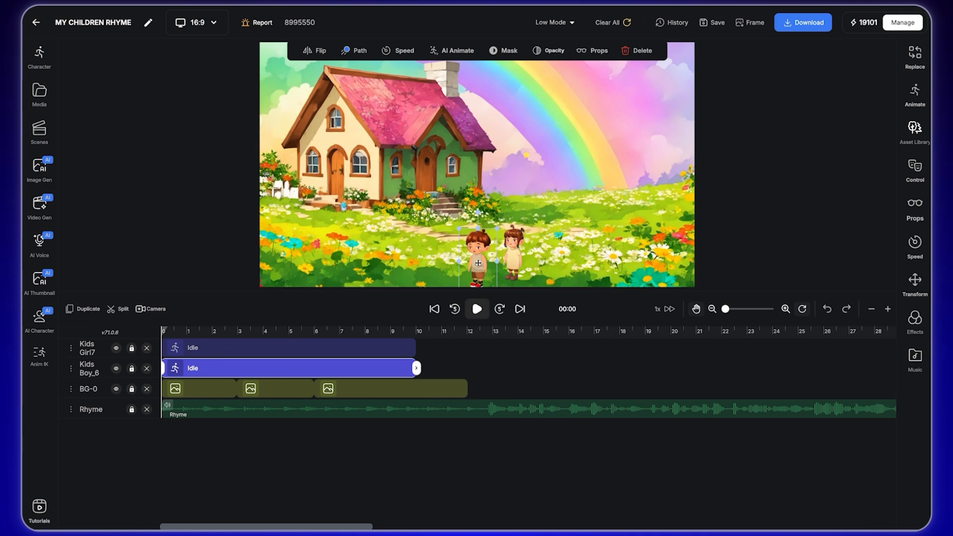
left_click_drag(478, 264, 473, 240)
left_click(322, 52)
left_click(516, 259)
left_click(322, 53)
left_click_drag(466, 244, 452, 211)
left_click_drag(507, 249, 485, 217)
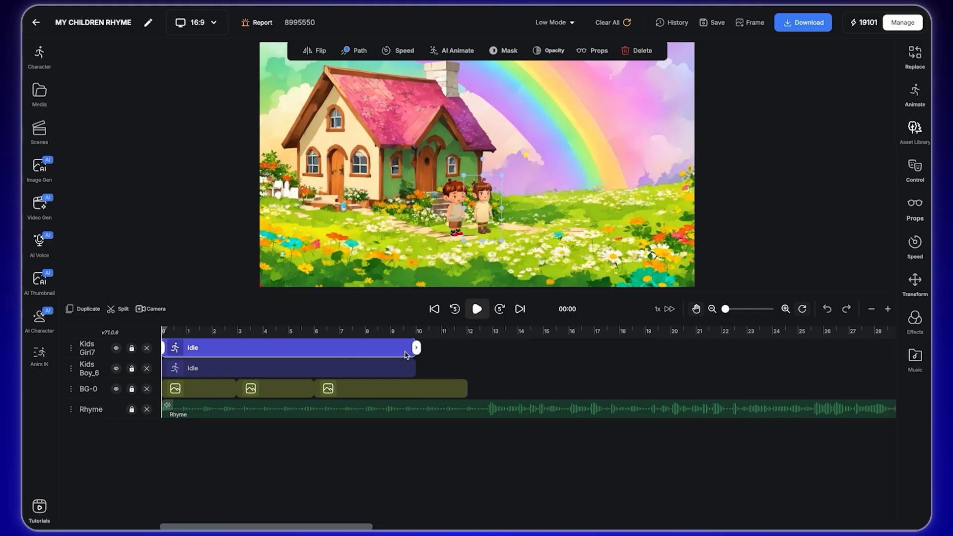
Shorten the girl and boy clips to just under 3 seconds, matching the end of the rainbow cottage background.
left_click(238, 331)
left_click_drag(238, 331, 237, 332)
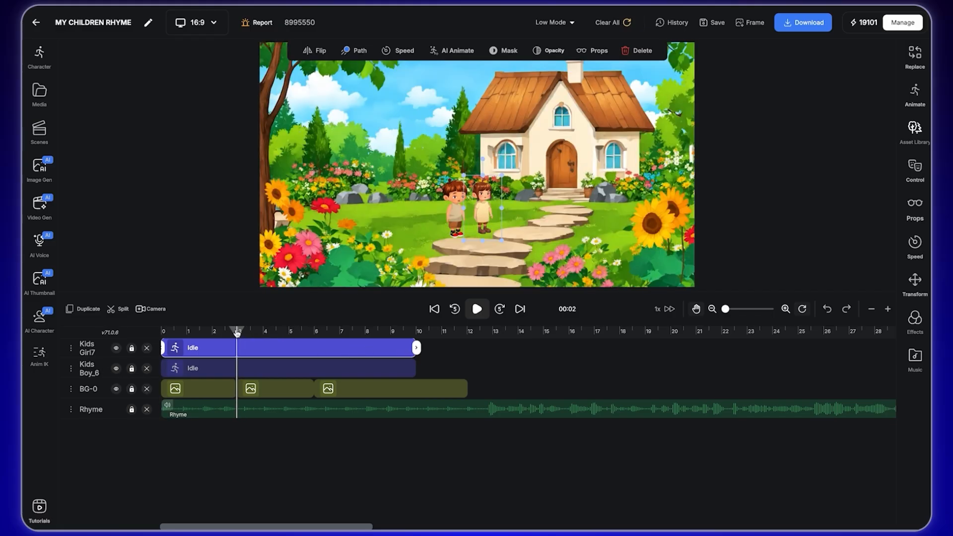
left_click_drag(417, 349, 237, 348)
left_click(343, 370)
mouse_move(416, 370)
left_mouse_down()
mouse_move(235, 368)
mouse_move(196, 333)
left_mouse_up()
left_click(888, 309)
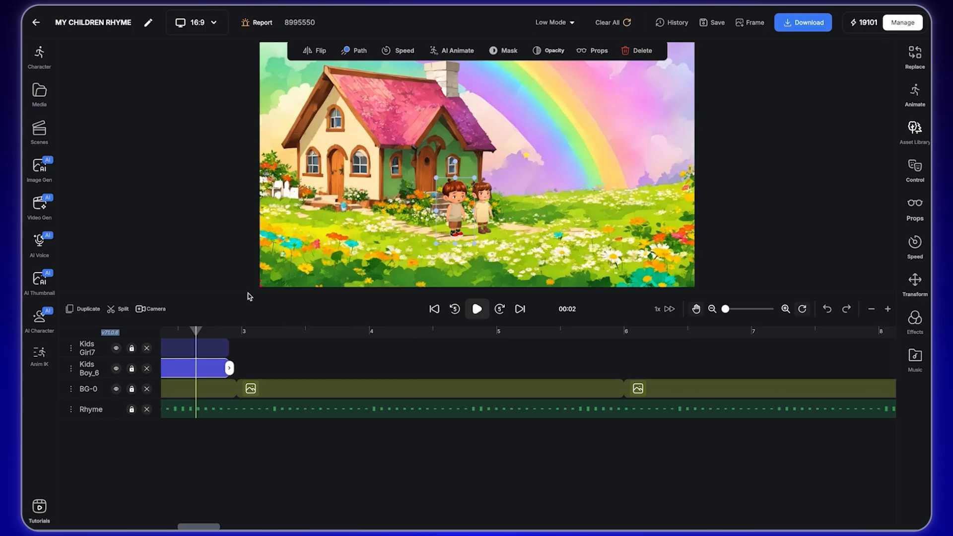
Enable Eyeblink for both the boy and the girl and apply the changes.
left_click(914, 171)
left_click(770, 203)
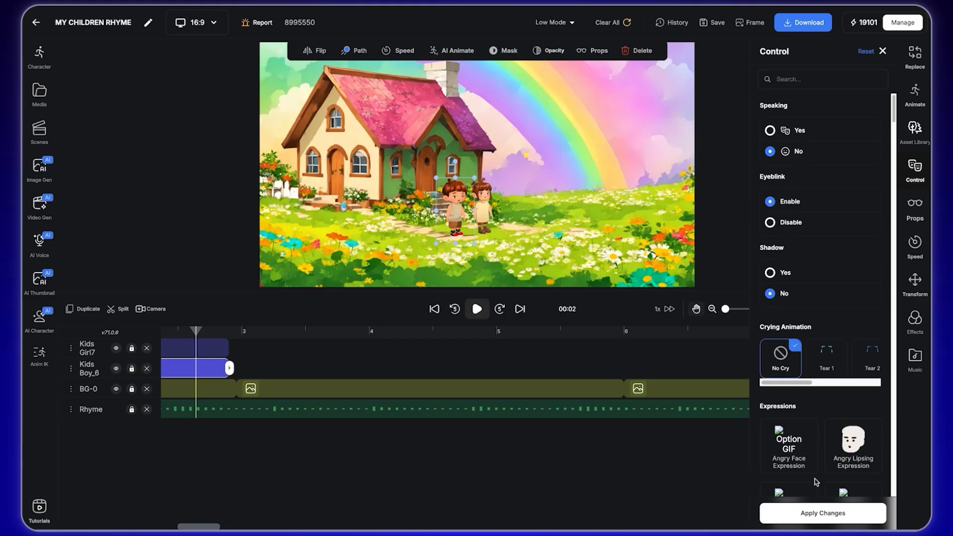
left_click(815, 513)
left_click(208, 350)
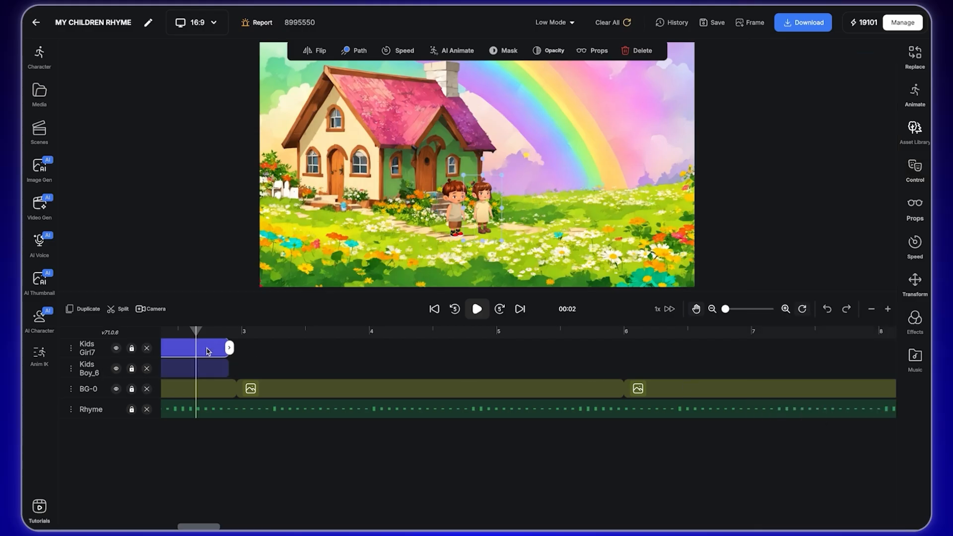
left_click(916, 168)
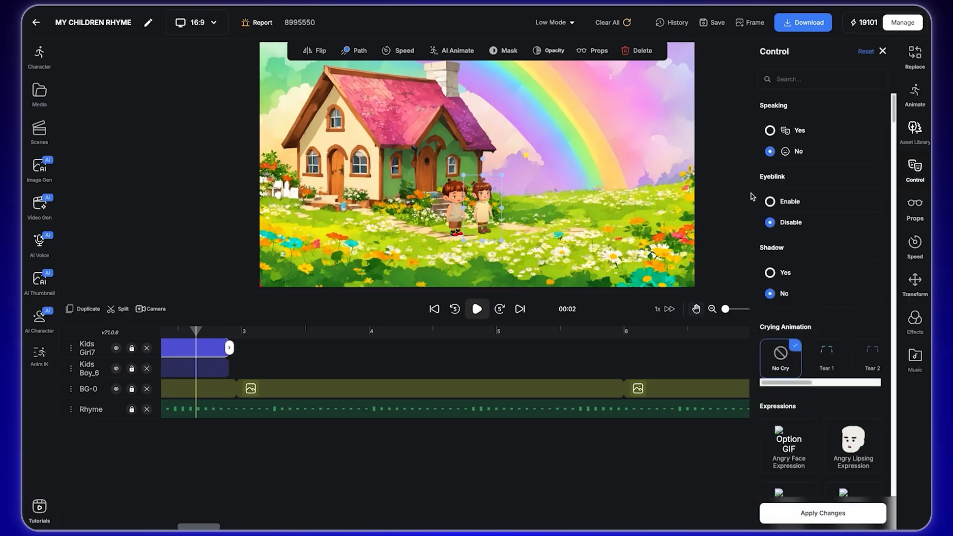
left_click(770, 202)
left_click(817, 515)
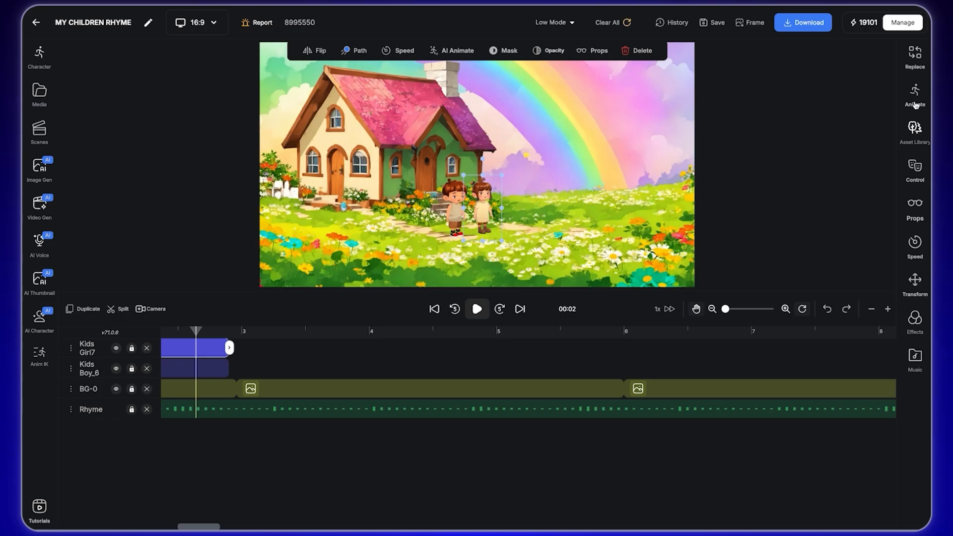
Return to the start of the timeline and change the girl's and boy's animation to Walk.
left_click_drag(200, 332, 66, 327)
left_click(432, 311)
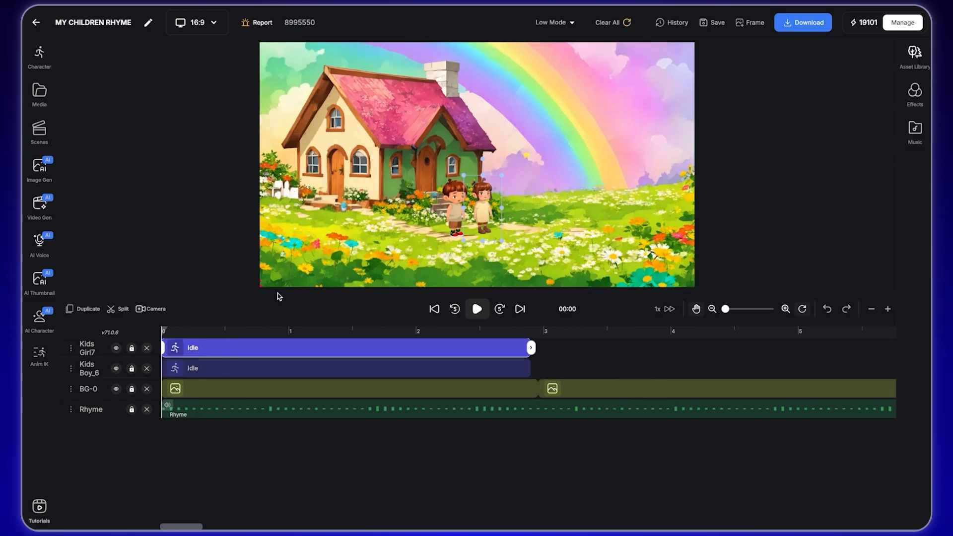
left_click(196, 351)
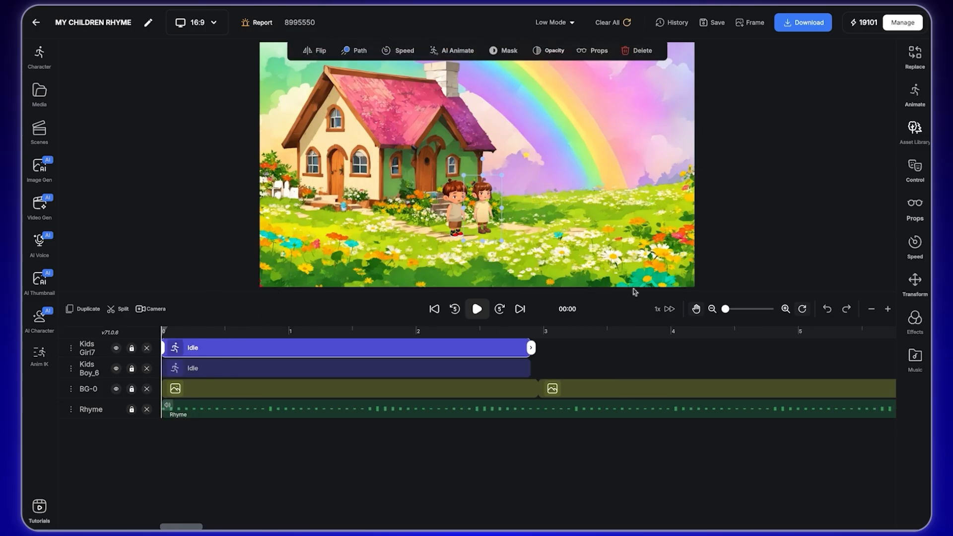
left_click(913, 99)
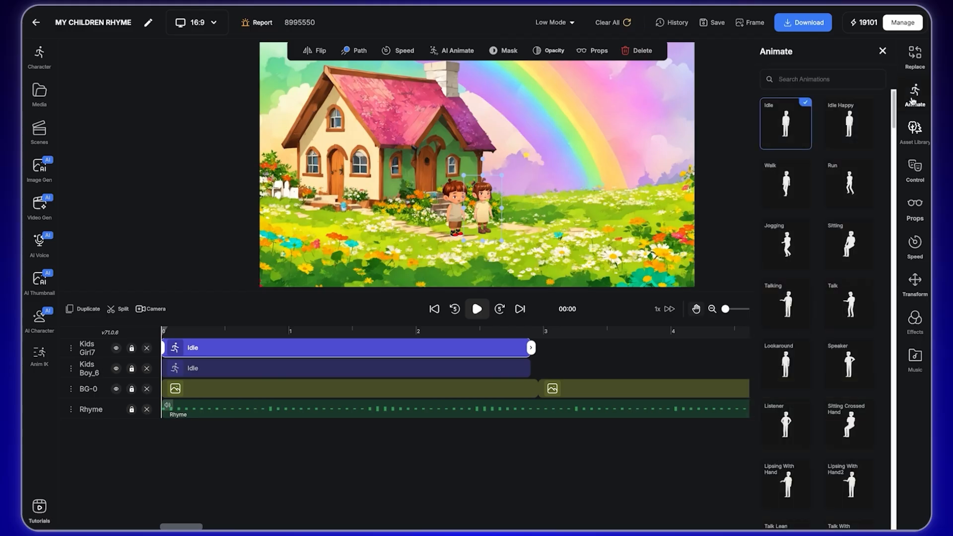
left_click(785, 185)
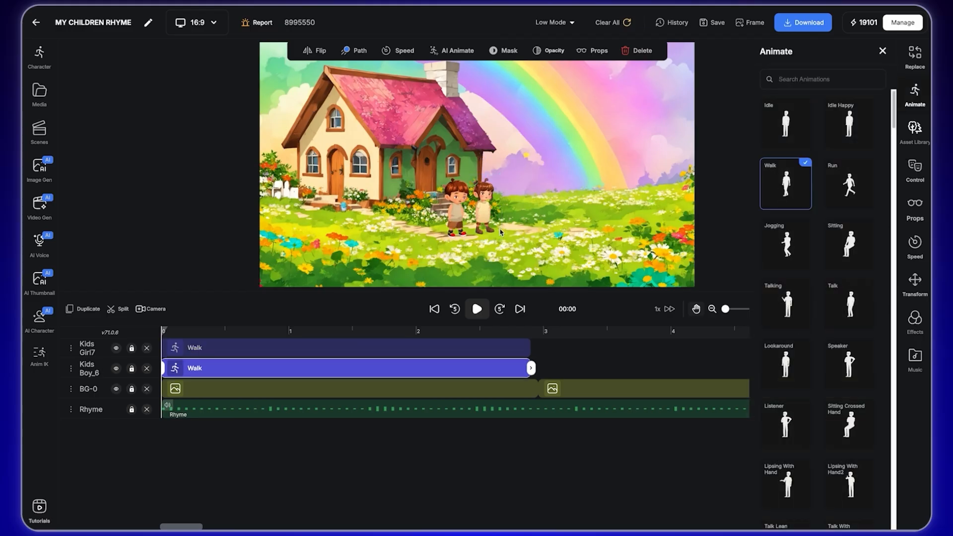
Give the boy and the girl motion paths that end side by side in the meadow near the foot of the rainbow.
left_click(364, 56)
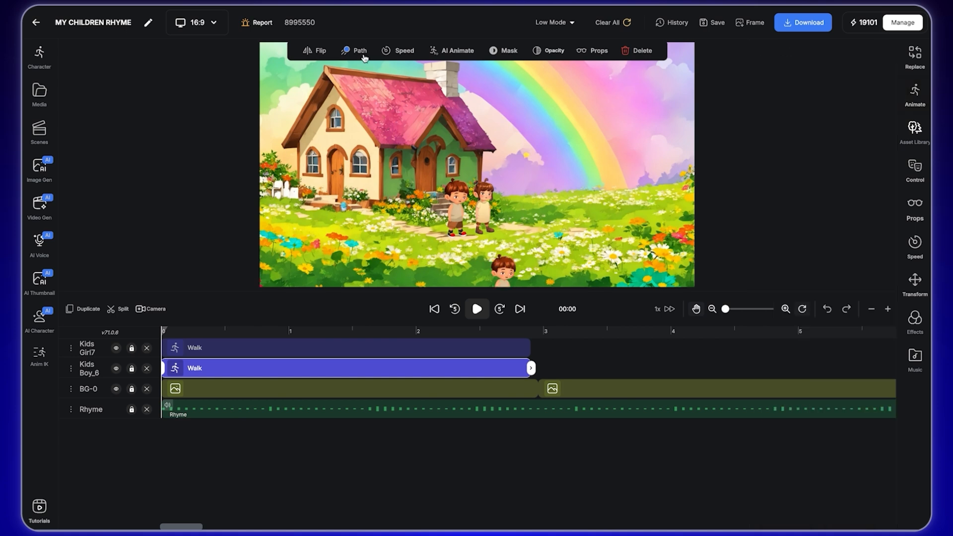
left_click_drag(499, 281, 630, 187)
left_click_drag(598, 216, 599, 219)
left_click(485, 209)
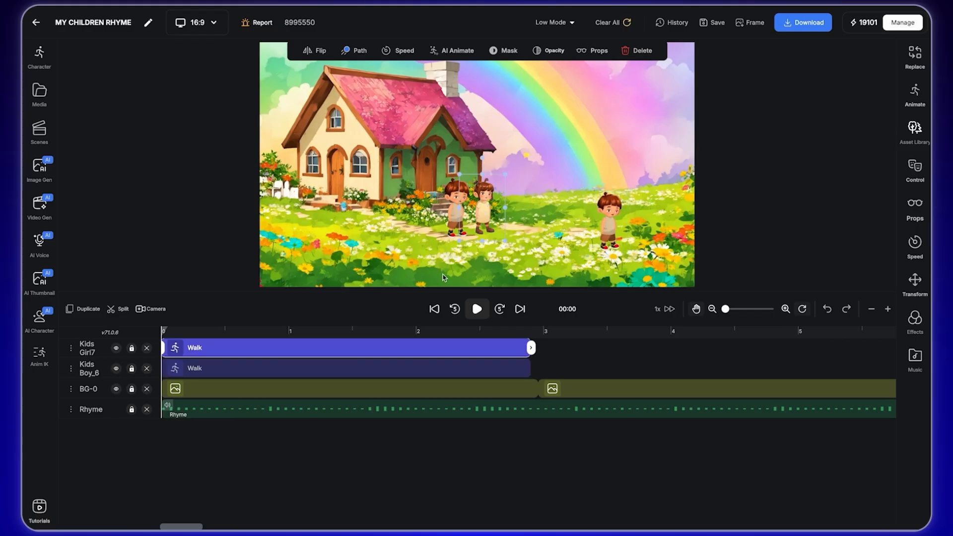
left_click(358, 52)
left_click_drag(503, 281, 635, 202)
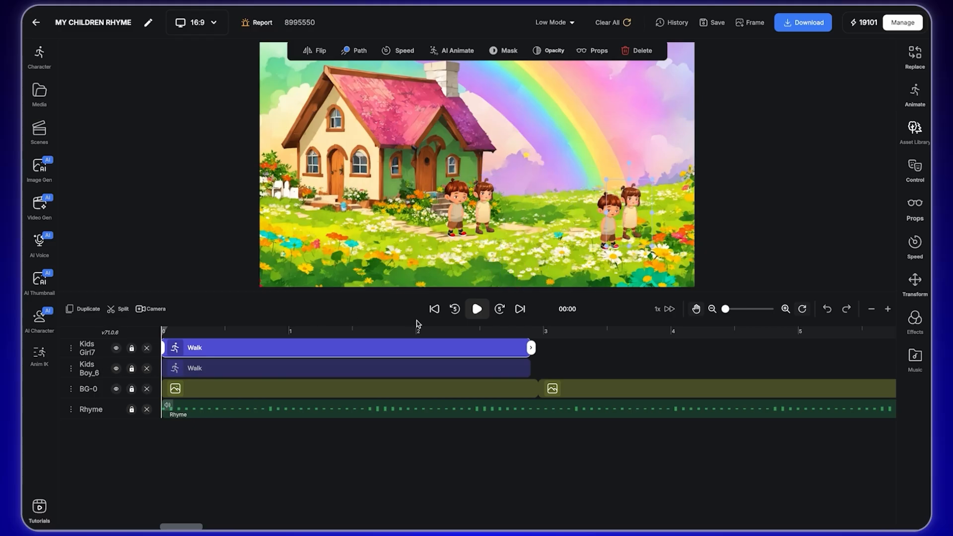
Play back the rainbow cottage scene to check the children's walk, and return to the start of the timeline.
left_click(477, 310)
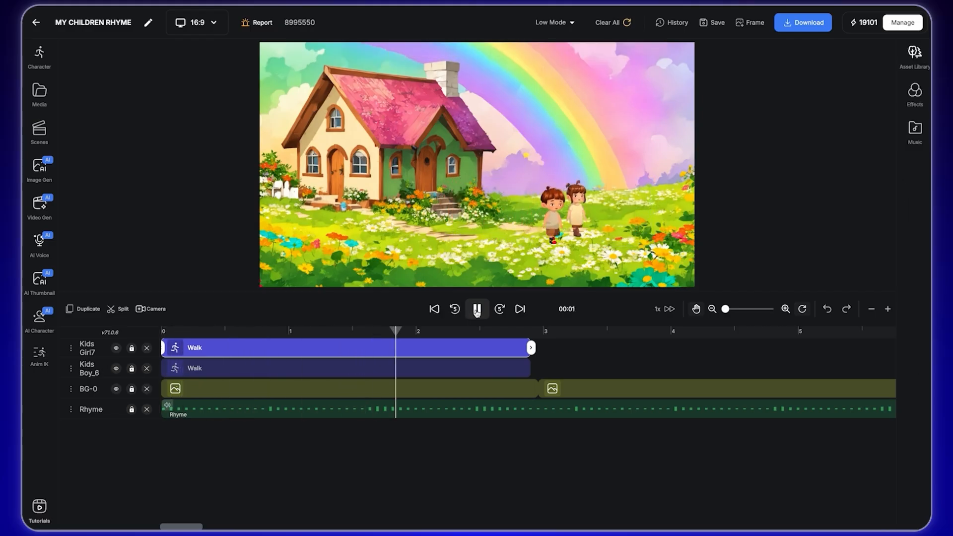
left_click(477, 310)
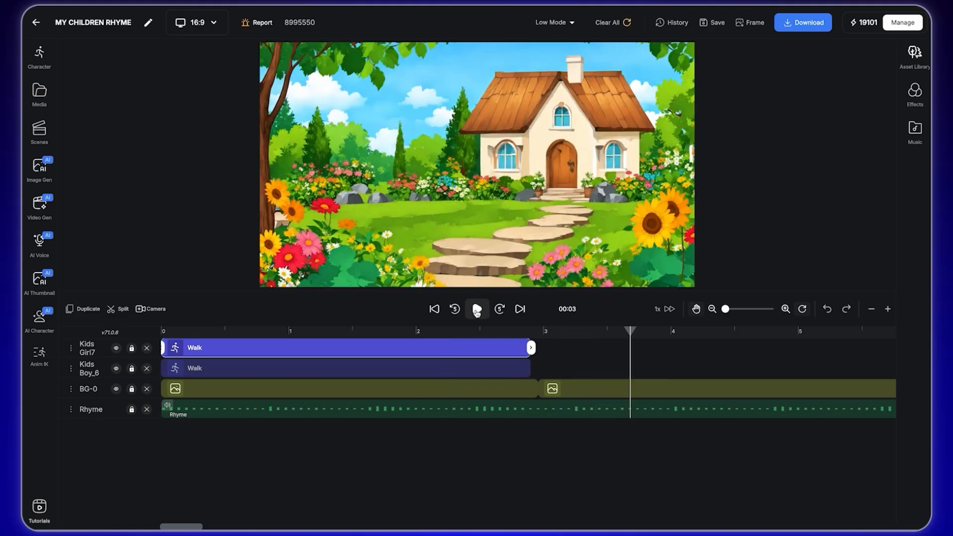
left_click_drag(628, 335, 163, 339)
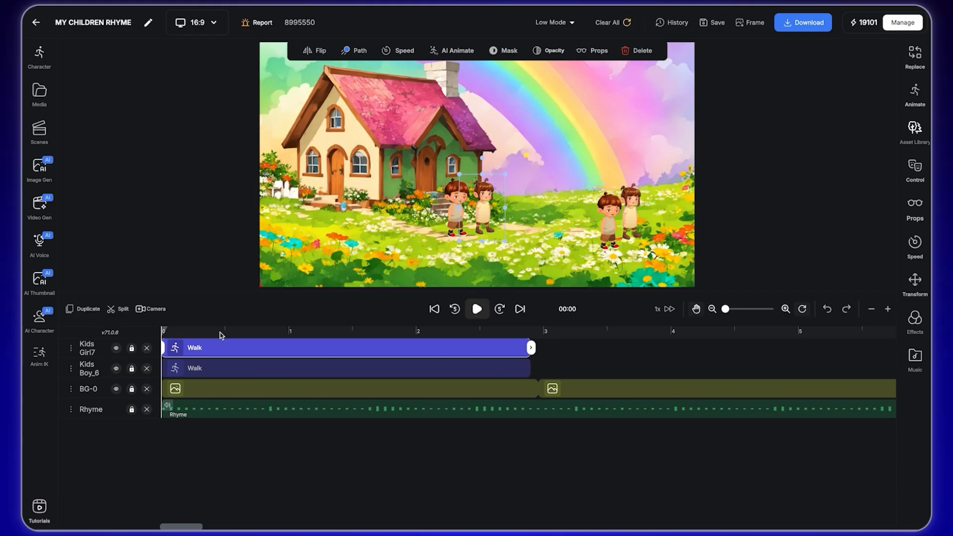
Add the Kids Boy 7 character with the Walk animation at the start of the garden cottage background.
left_click(538, 331)
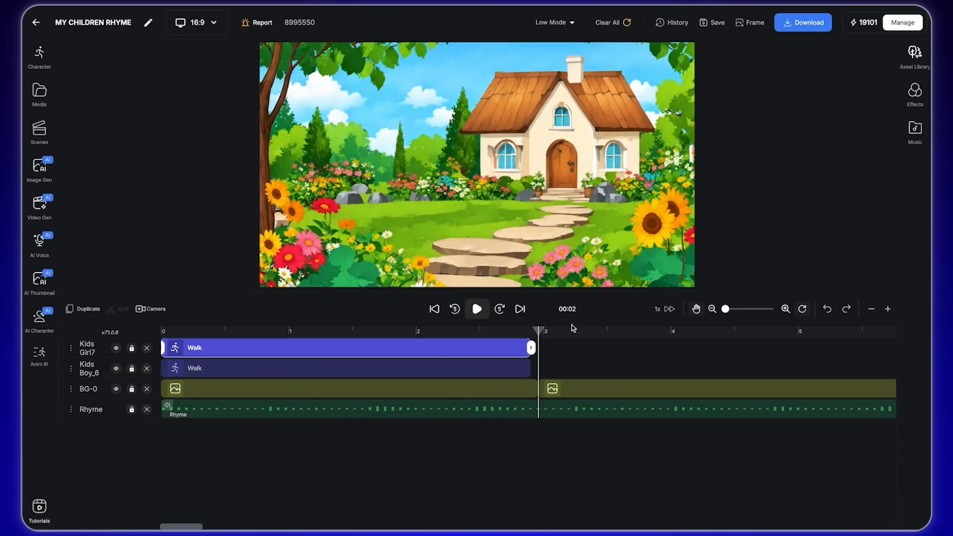
left_click(39, 57)
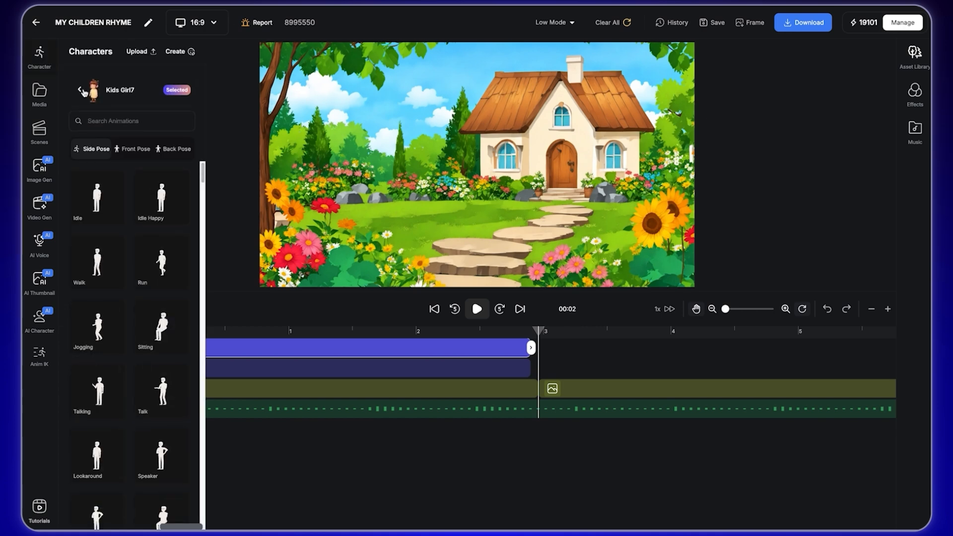
left_click(65, 91)
left_click(78, 115)
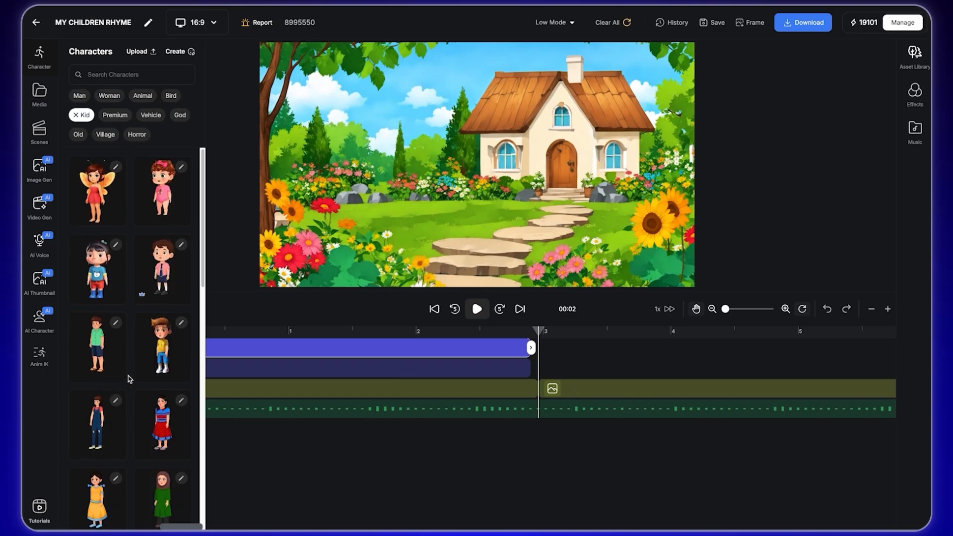
scroll(129, 376, "down", 5)
scroll(155, 368, "down", 2)
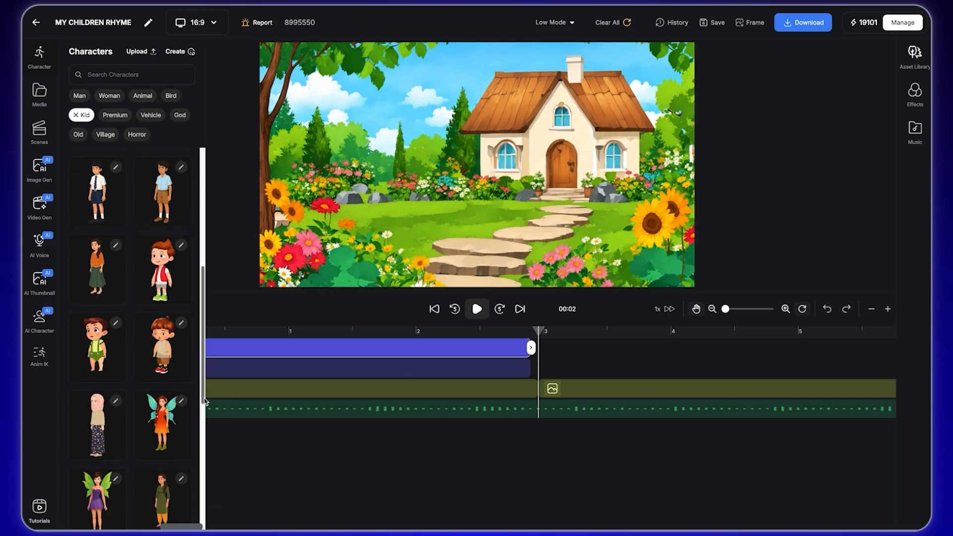
left_click(97, 347)
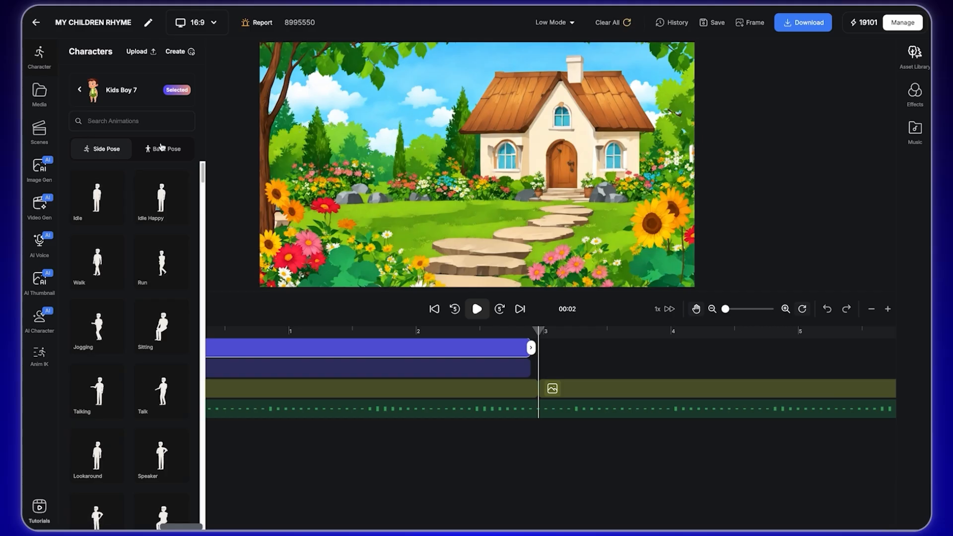
left_click(97, 262)
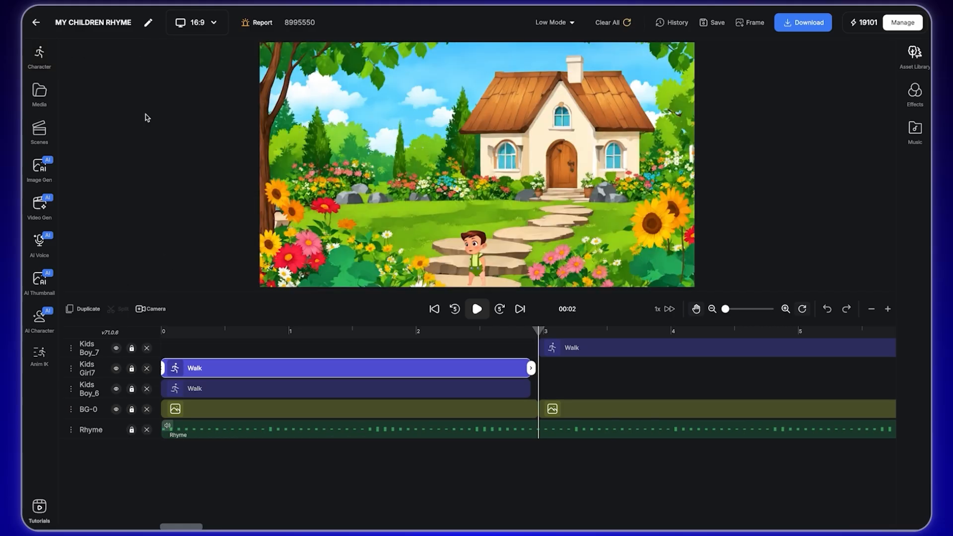
Shrink the new boy and place him in front of the garden cottage's door.
left_click(482, 265)
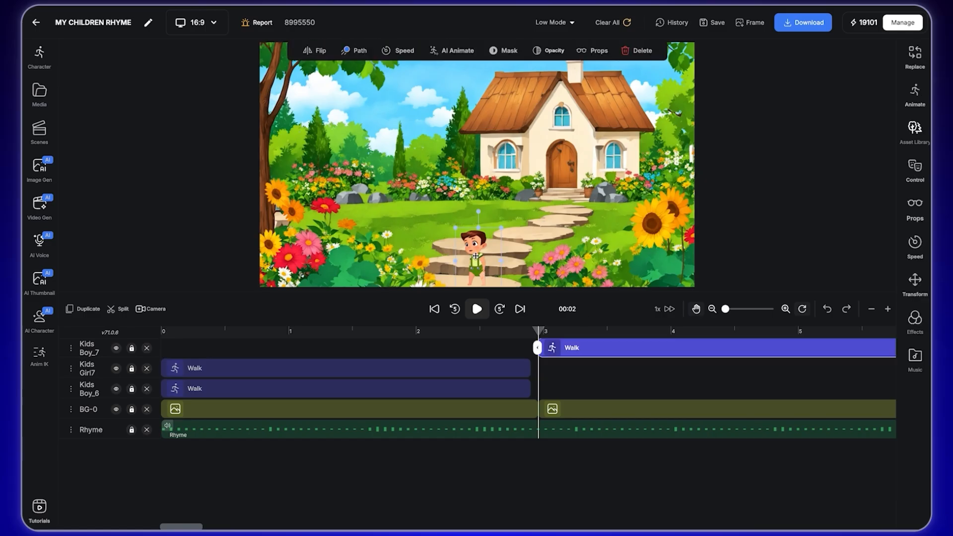
left_click_drag(488, 256, 567, 188)
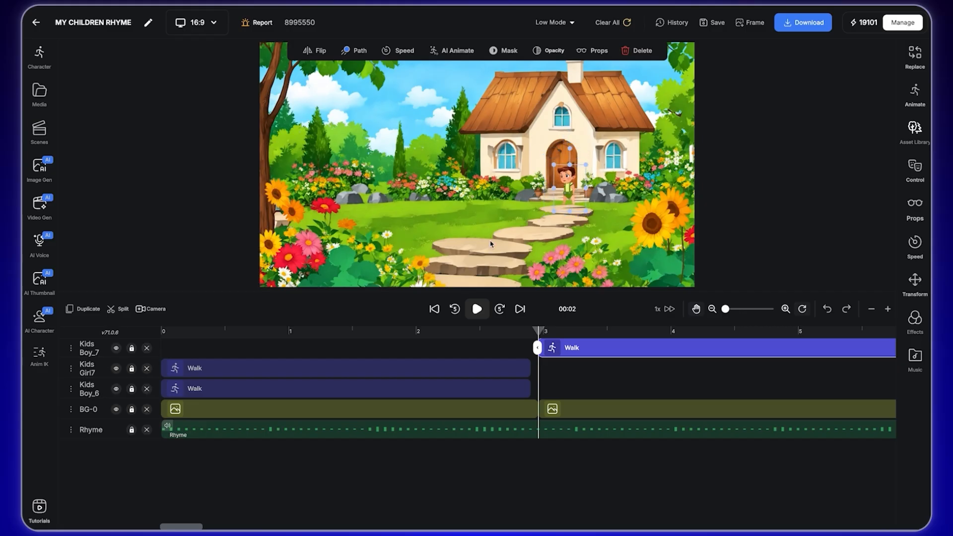
left_click_drag(588, 166, 586, 167)
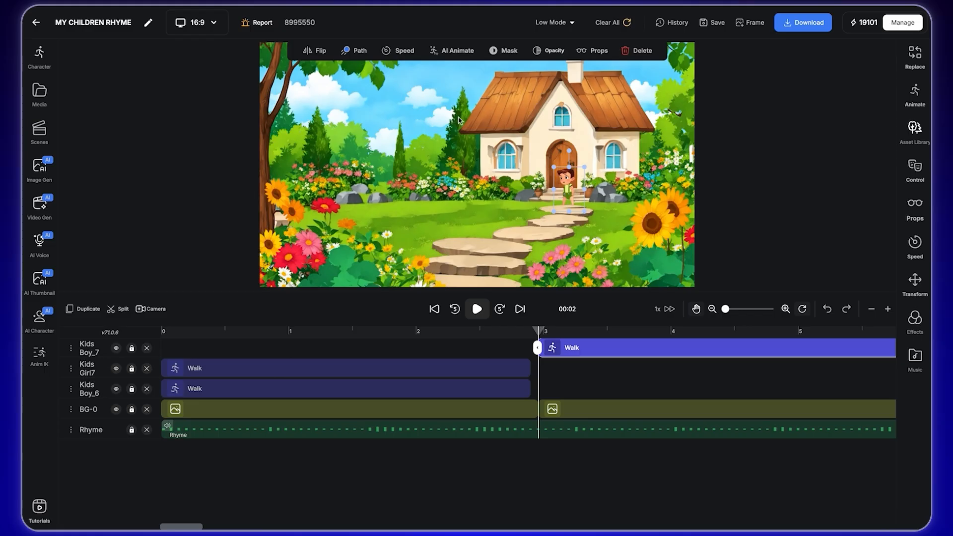
Give the boy a motion path ending on the front stepping stones, and shift his starting position slightly left at the door.
left_click(360, 52)
left_click_drag(505, 280, 511, 207)
left_click_drag(491, 237, 491, 234)
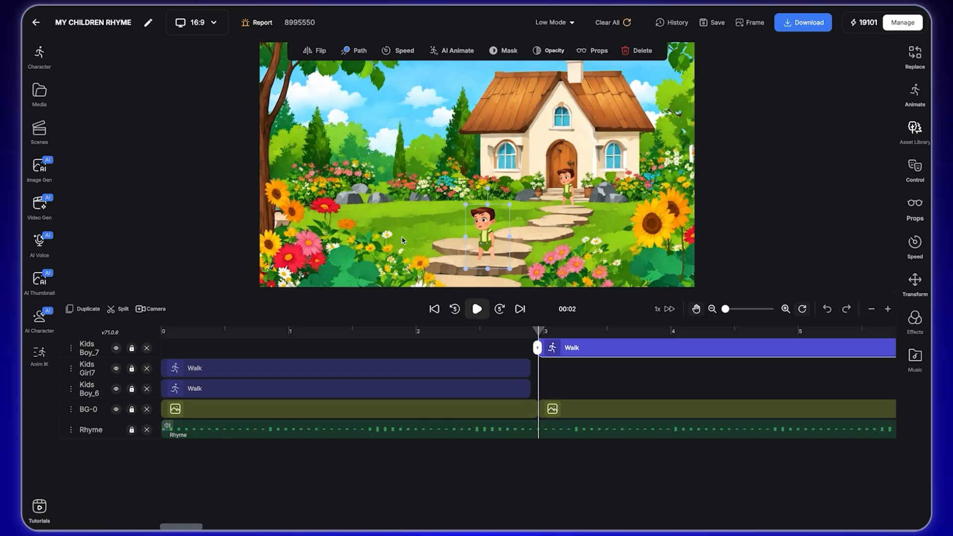
left_click_drag(480, 236, 449, 235)
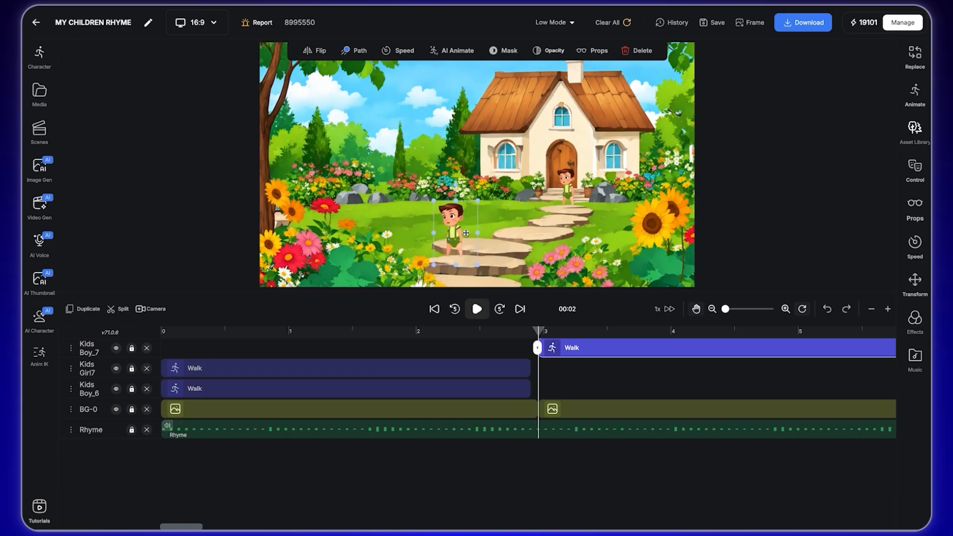
left_click(564, 187)
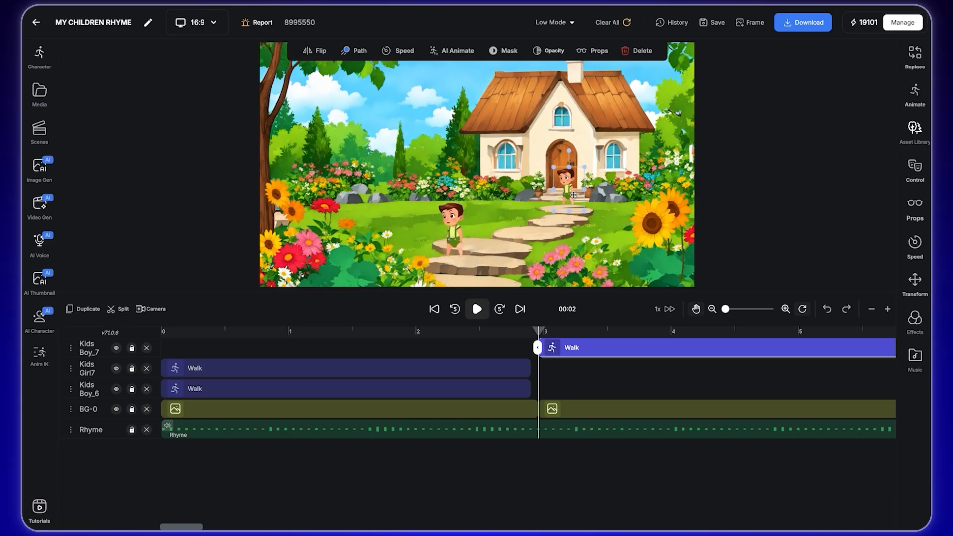
left_click_drag(554, 185, 543, 187)
Add the curly-haired kid girl in pink from the Kid category with the Walk animation.
left_click(42, 54)
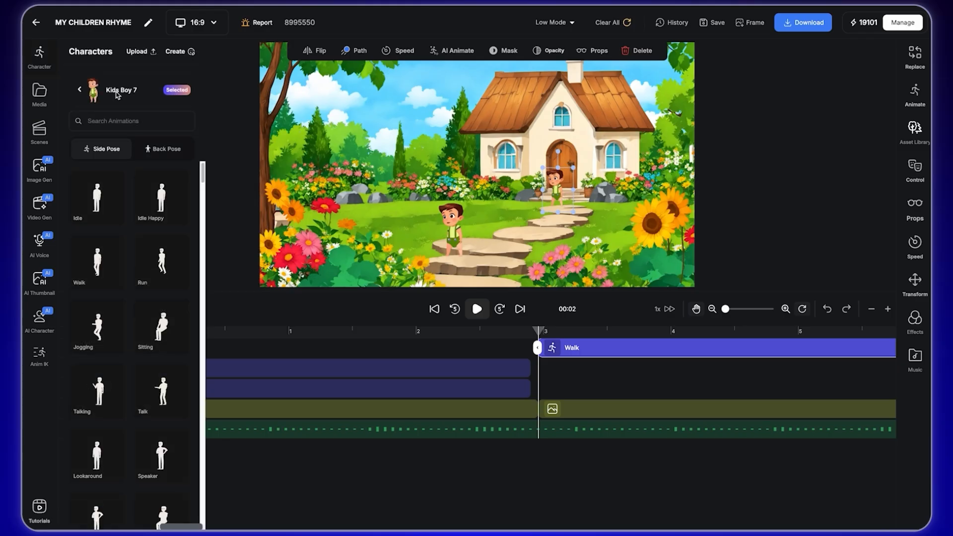
left_click(80, 90)
left_click(84, 119)
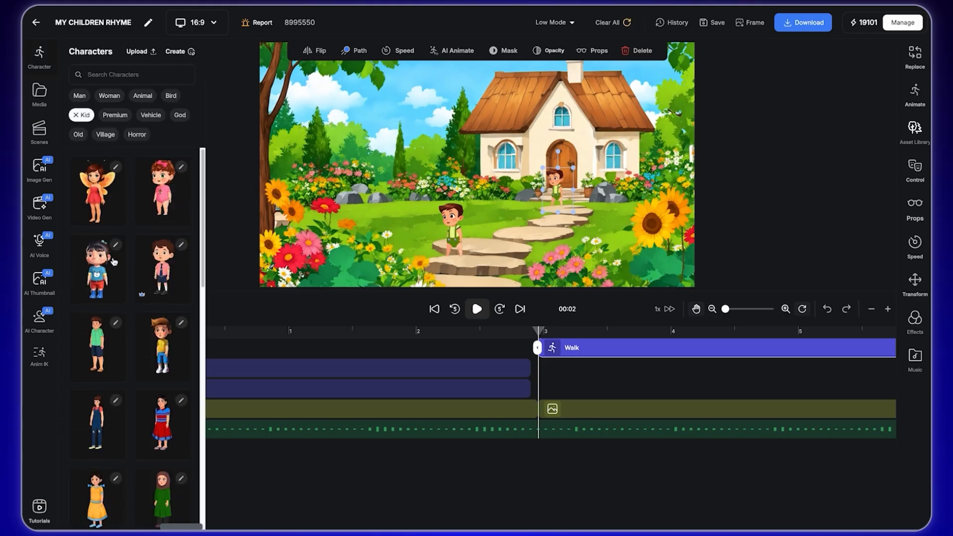
left_click(164, 201)
left_click(96, 260)
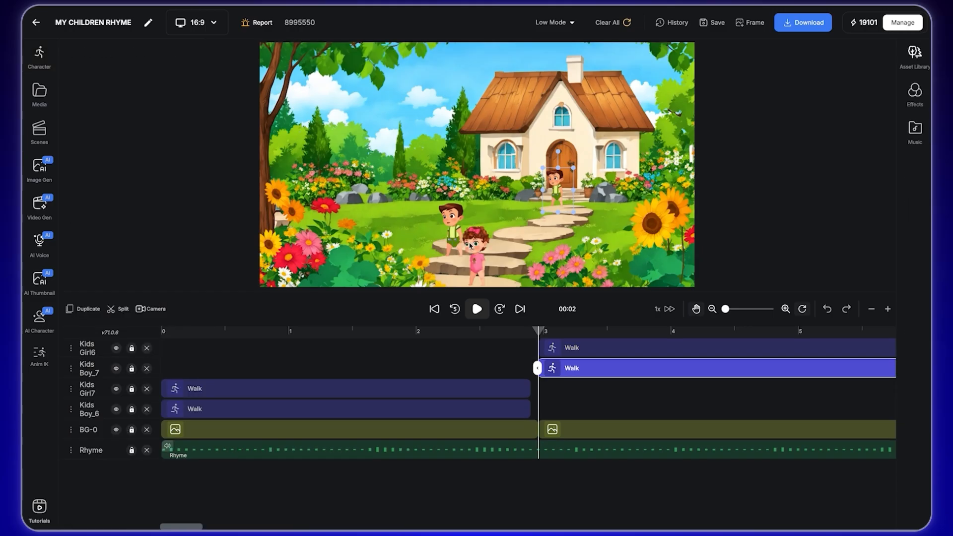
Shrink the girl, place her beside the boy at the door, and give her a motion path ending next to his endpoint.
left_click(481, 254)
left_click_drag(481, 253, 573, 183)
left_click_drag(601, 148, 580, 194)
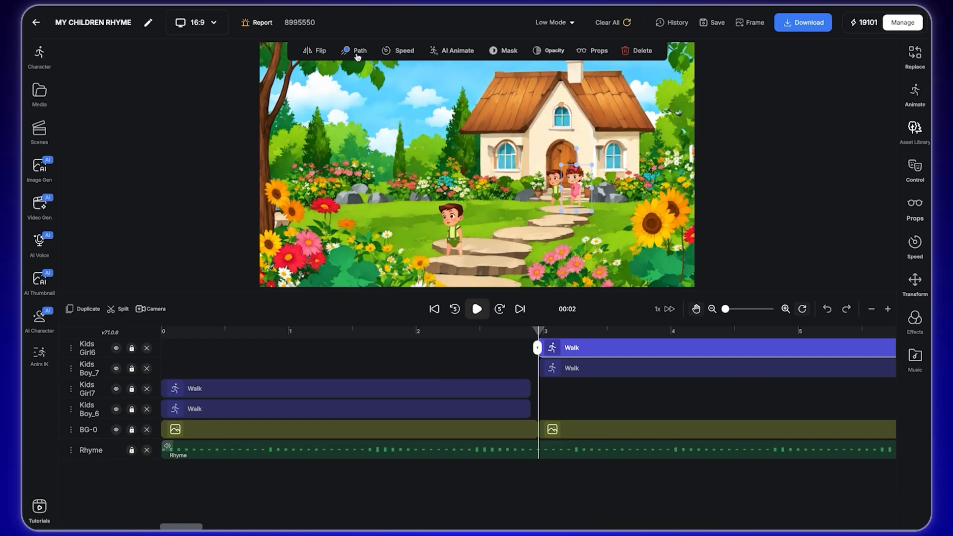
left_click_drag(504, 279, 509, 212)
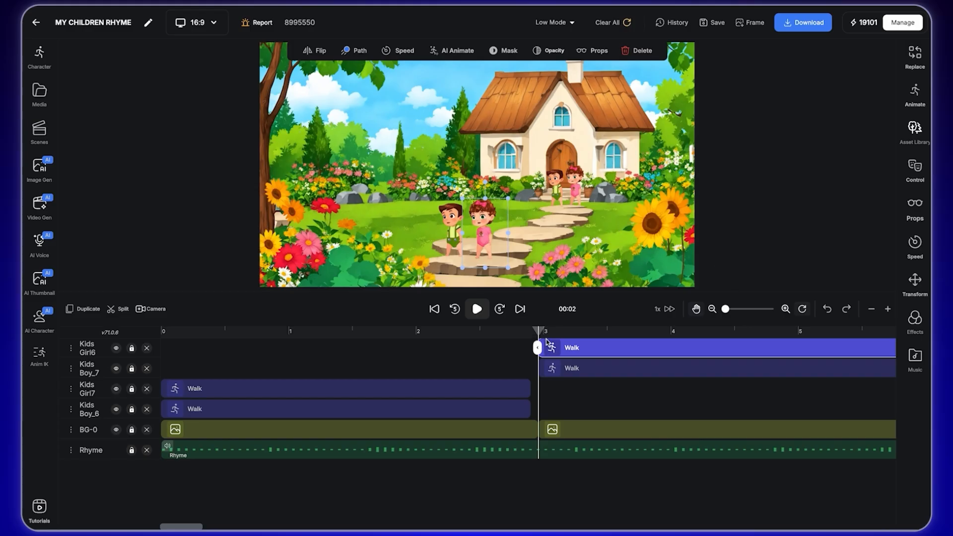
Play back the garden cottage scene from its start to check both children's walk.
left_click_drag(514, 338, 543, 340)
left_click(480, 312)
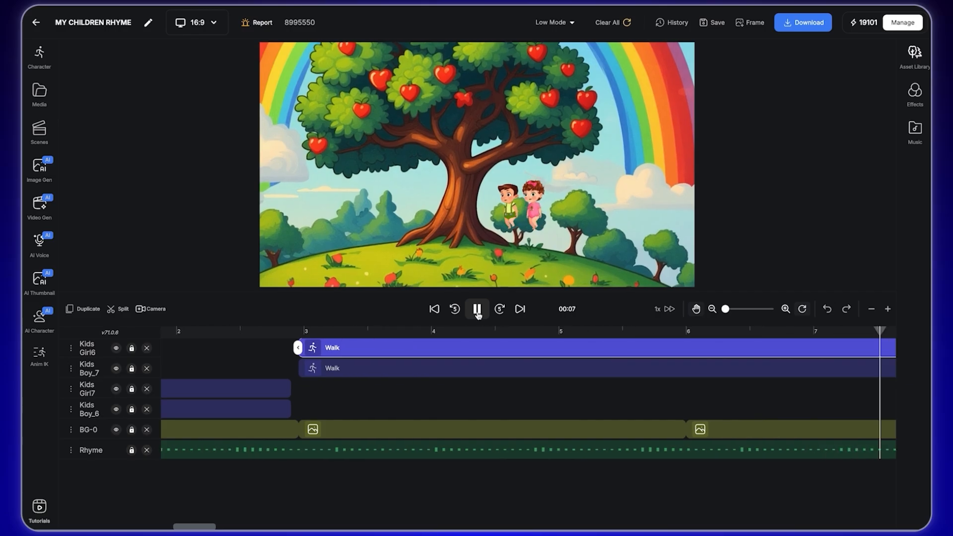
left_click(477, 310)
Split the Kids Girl6 clip just before the apple tree background starts and delete the remainder.
left_click_drag(644, 332, 666, 334)
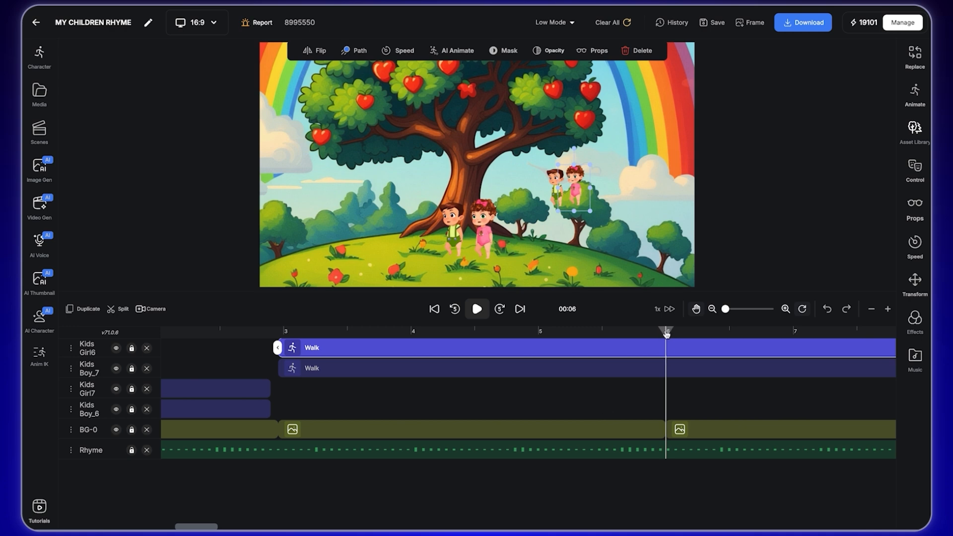
left_click_drag(662, 334, 655, 332)
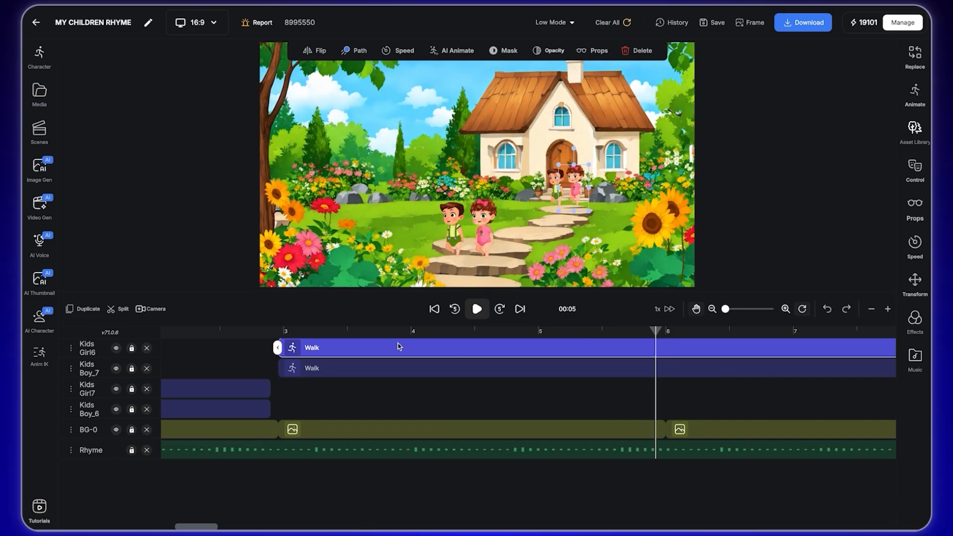
left_click(120, 310)
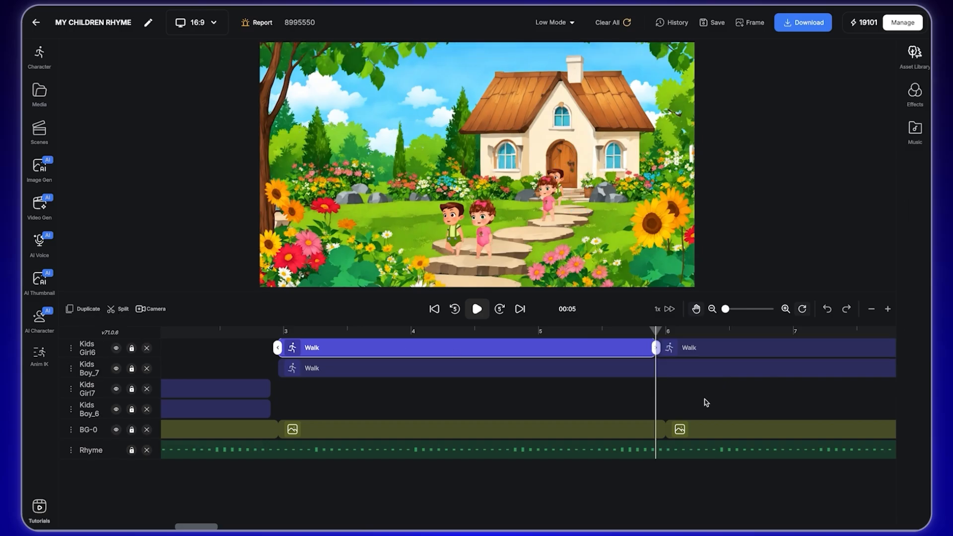
left_click(700, 351)
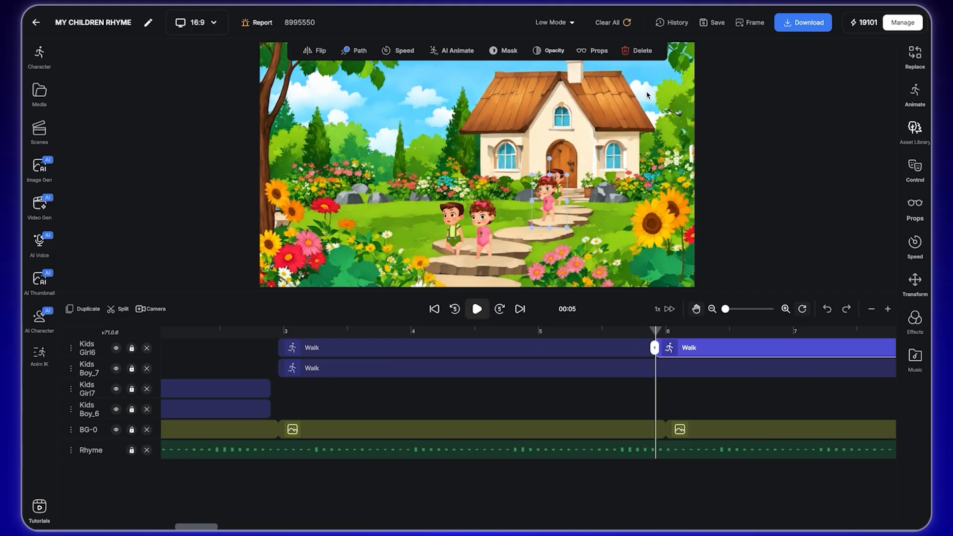
left_click(642, 52)
Split the Kids Boy_7 clip at the same point, delete its remainder, and scrub through the shortened walk.
left_click(633, 372)
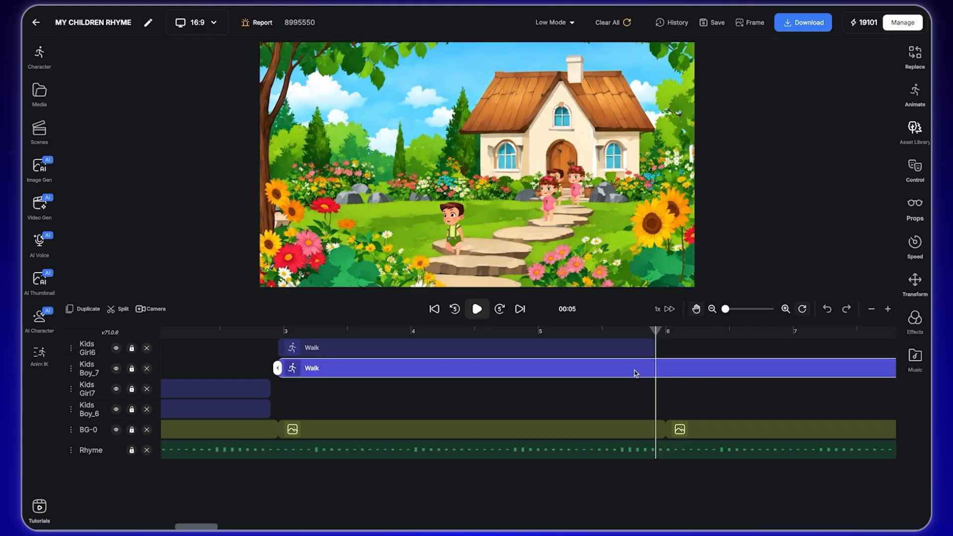
left_click(121, 309)
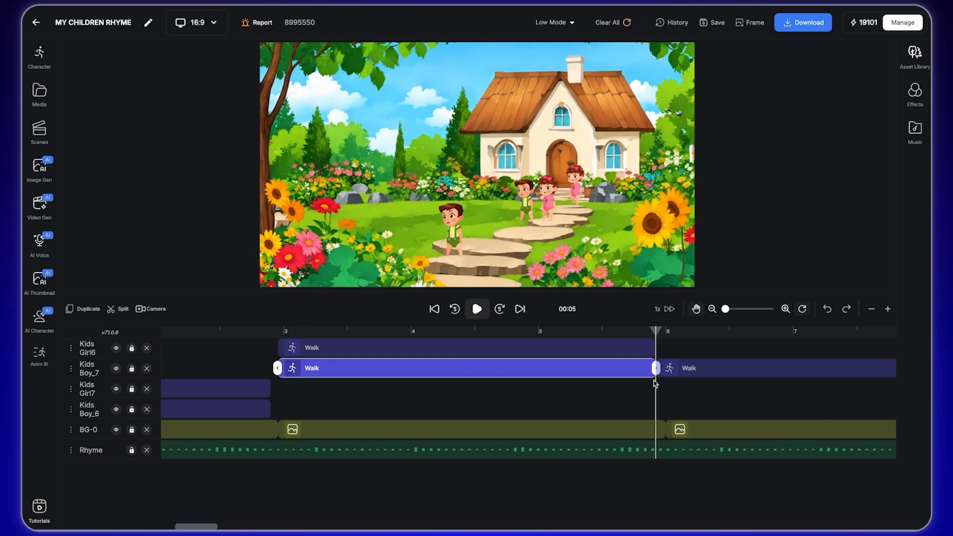
left_click(678, 373)
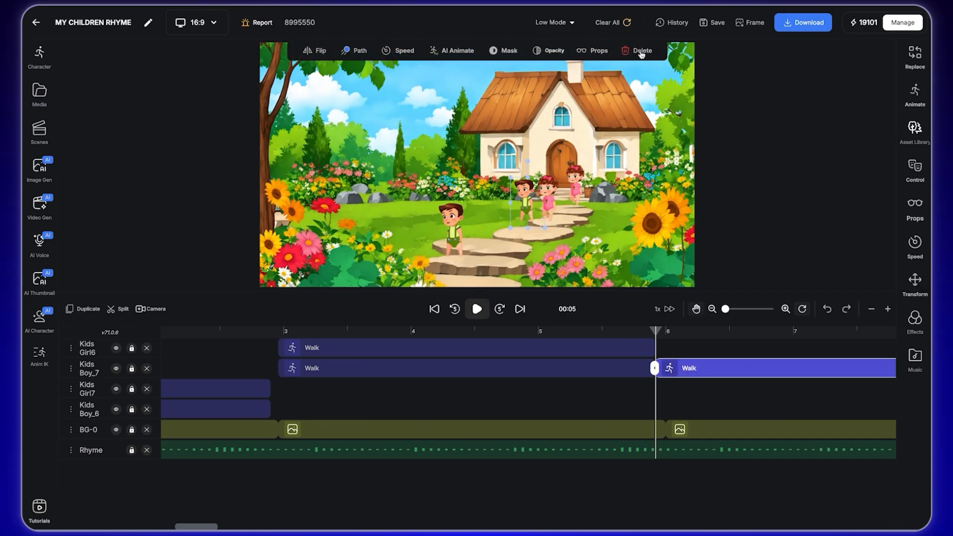
left_click(642, 51)
left_click(330, 334)
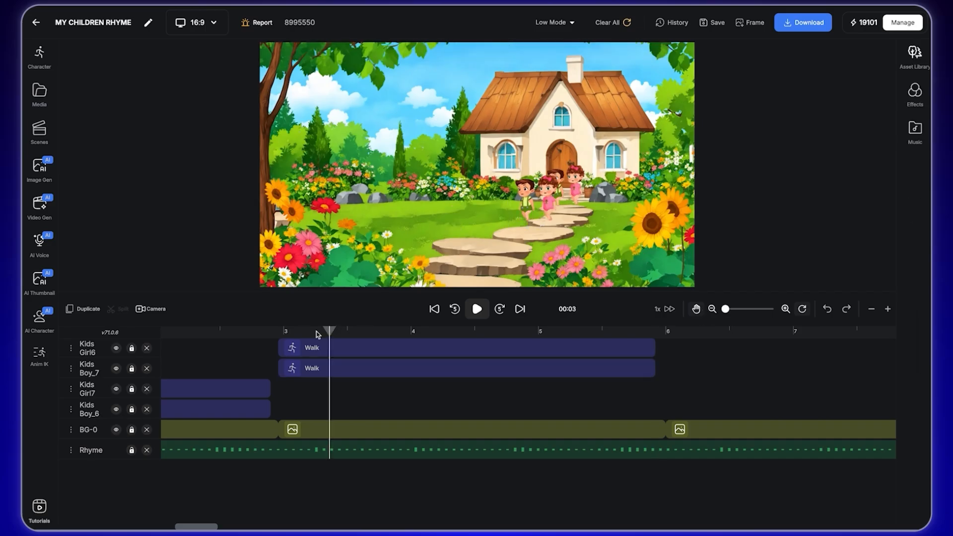
left_click_drag(326, 333, 646, 334)
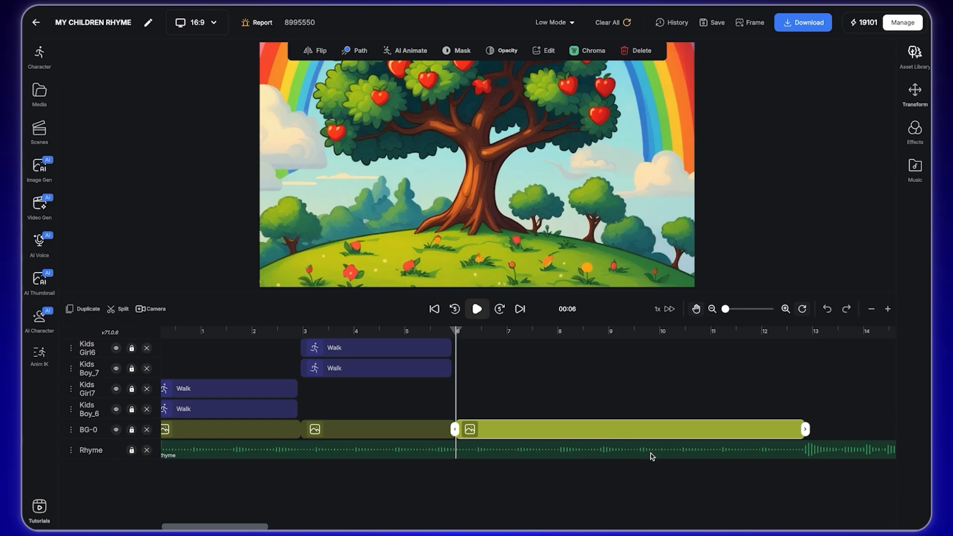
Animate the apple tree background to move from the treetop under the rainbow at its start to the grassy hill at its end.
left_click_drag(576, 97, 580, 278)
left_click_drag(607, 114, 615, 140)
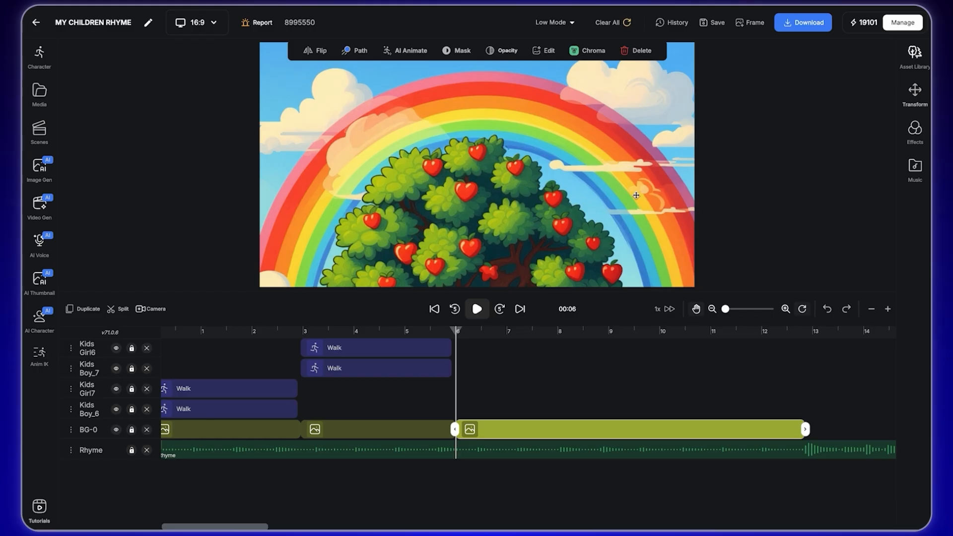
left_click(799, 333)
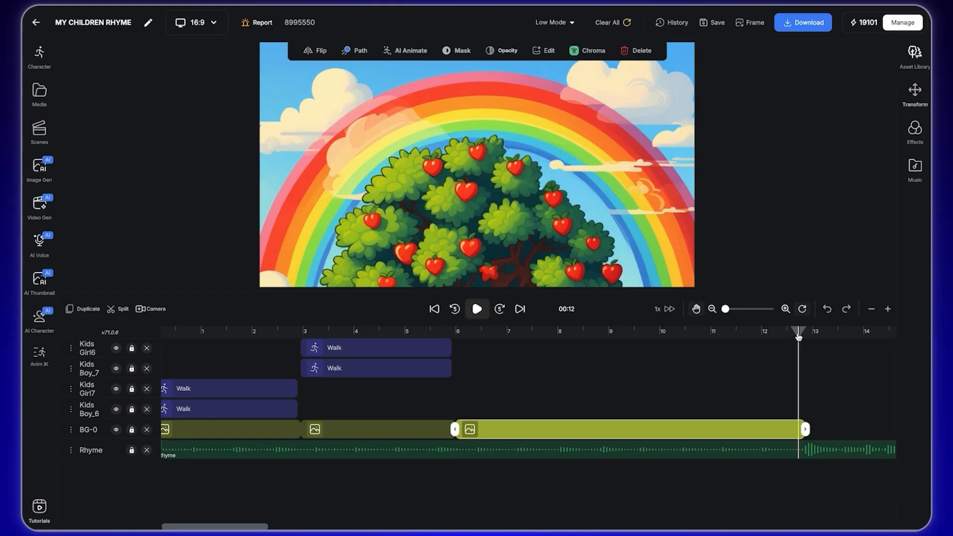
left_click_drag(800, 335, 802, 336)
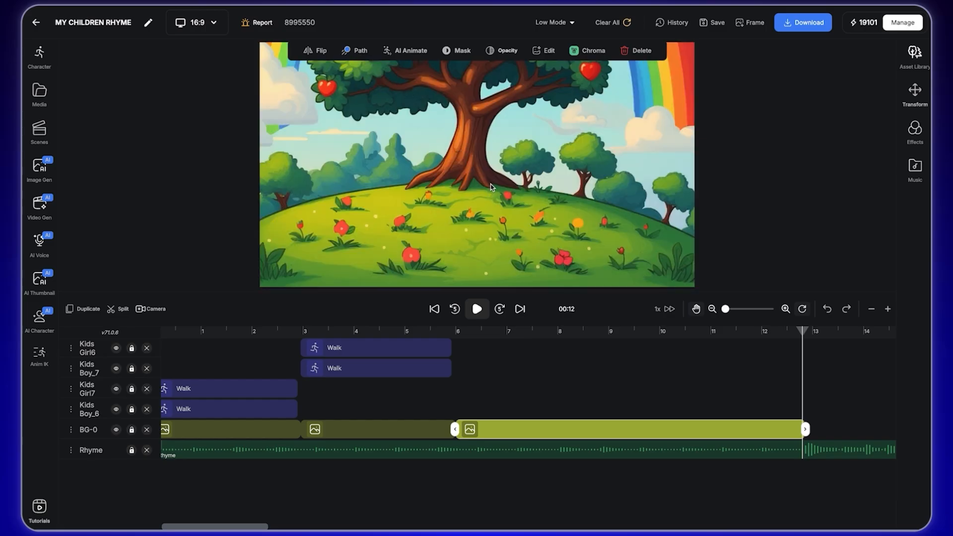
left_click_drag(490, 161, 493, 163)
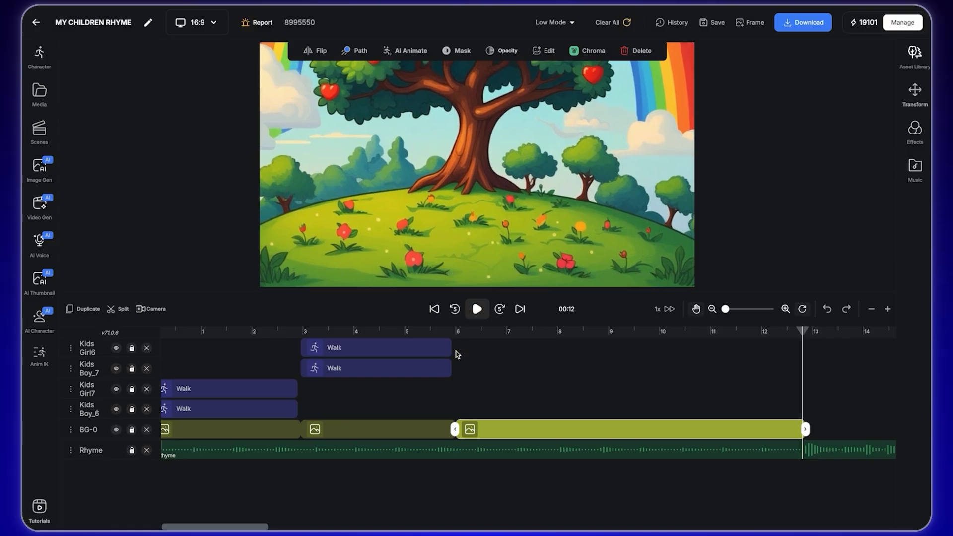
Play back the apple tree scene from just before its start and scrub its ending to check the background movement.
left_click(459, 334)
left_click(459, 335)
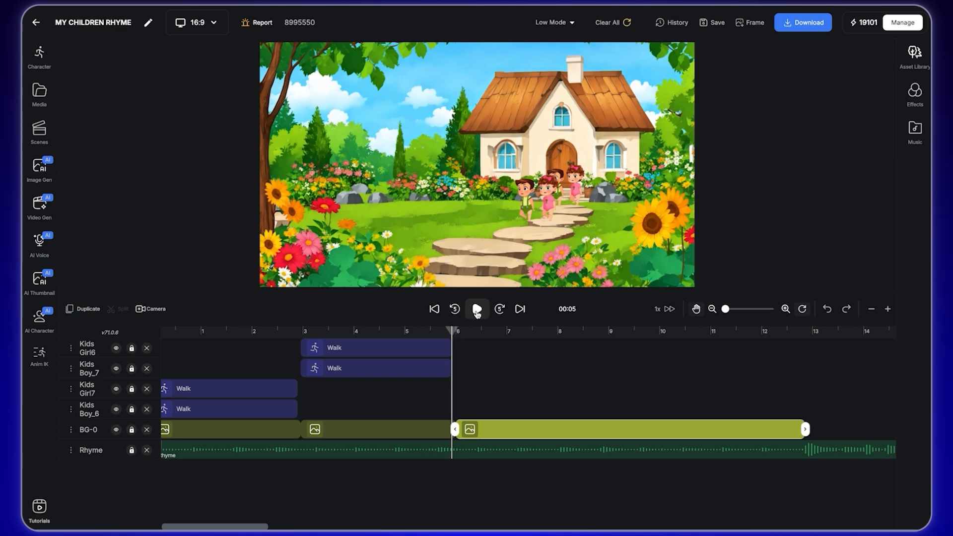
left_click(477, 310)
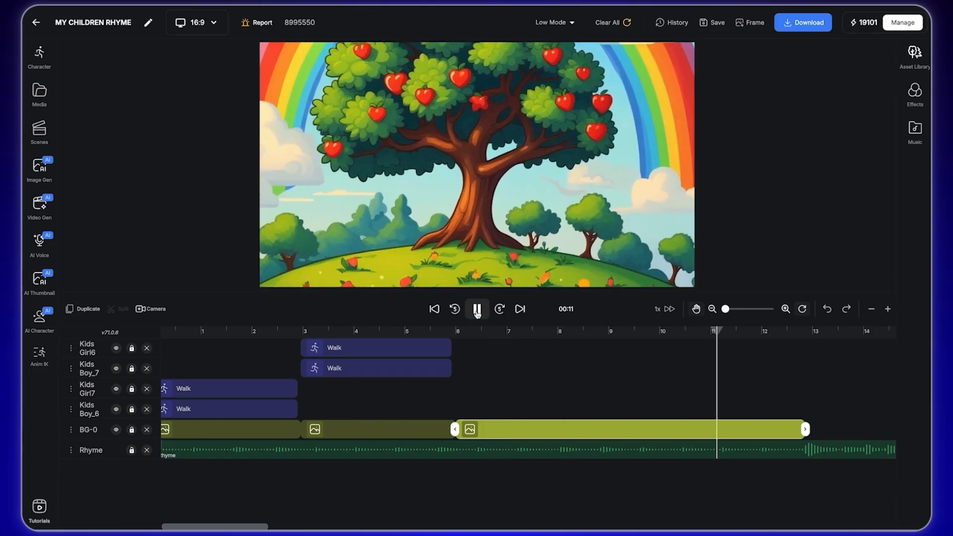
left_click(477, 310)
left_click(796, 333)
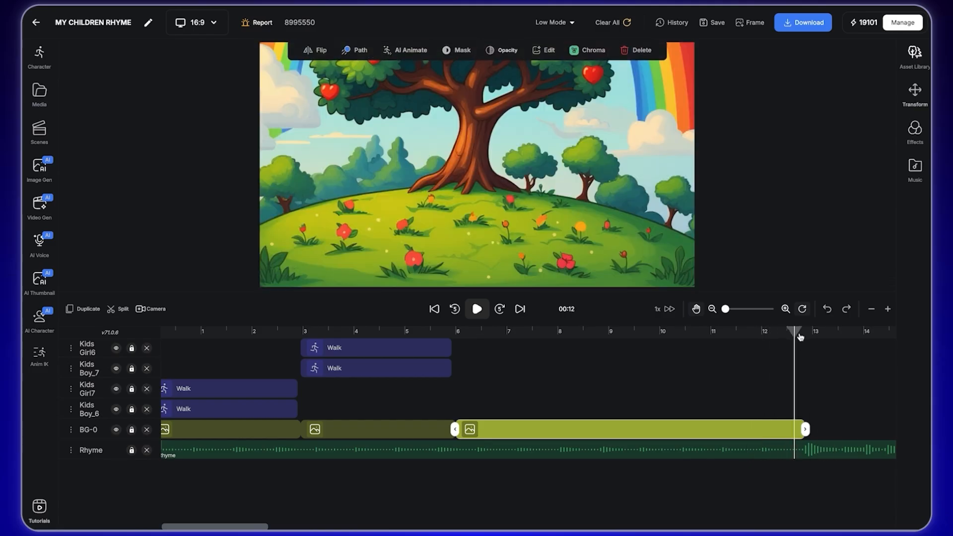
left_click_drag(796, 334, 726, 334)
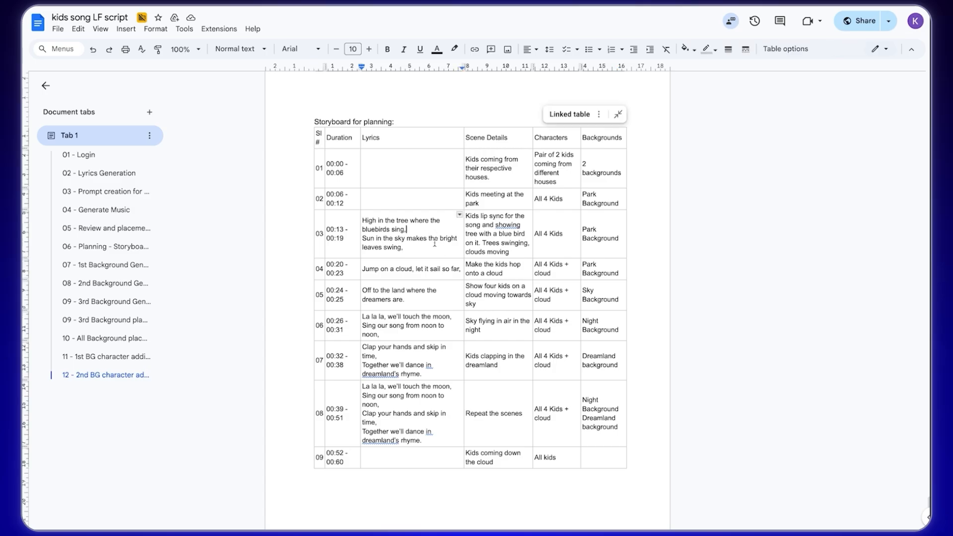
Switch to the Google Docs storyboard and review rows 01 and 02, plus the bluebird lyrics in row 03.
left_click_drag(611, 201, 331, 166)
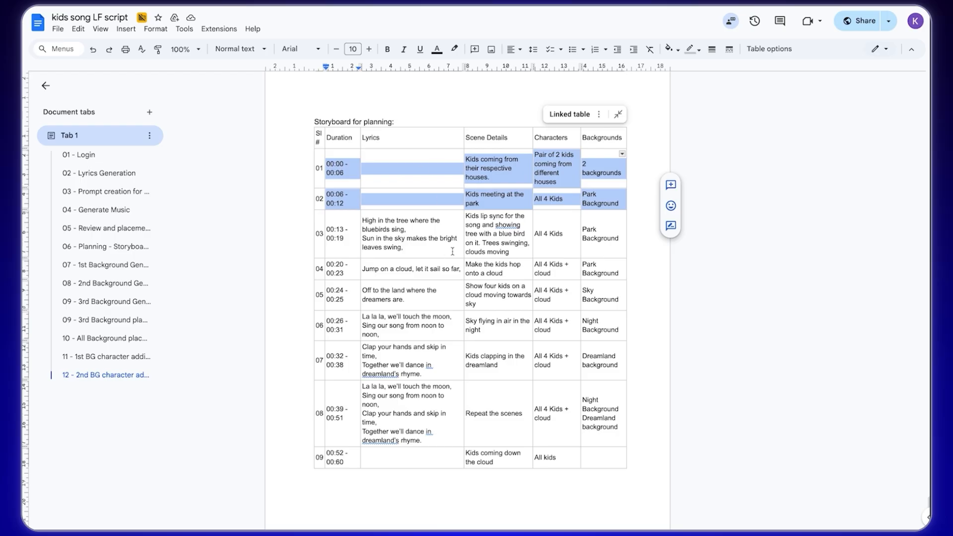
left_click(423, 247)
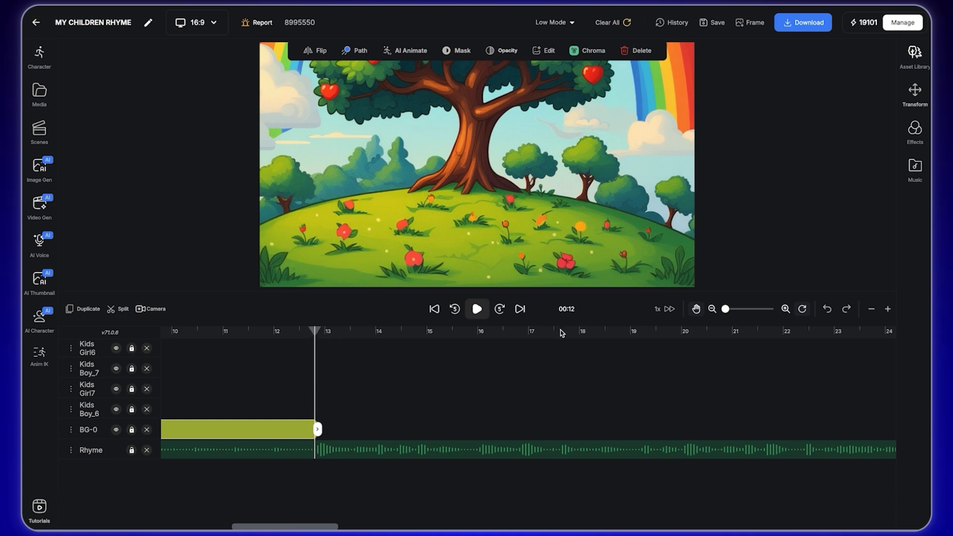
Return to the Autodraft timeline, duplicate the apple tree background clip, and place the copy directly after the original.
left_click(634, 332)
left_click(600, 337)
key("space")
key("space")
left_click(624, 333)
left_click_drag(627, 334, 351, 347)
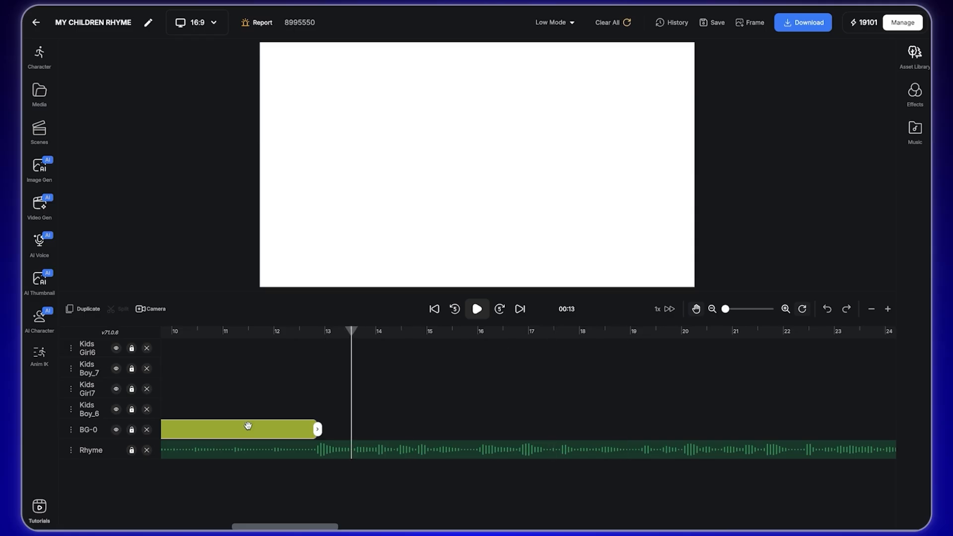
left_click(89, 310)
mouse_move(401, 432)
left_mouse_down()
mouse_move(415, 432)
mouse_move(381, 432)
left_mouse_up()
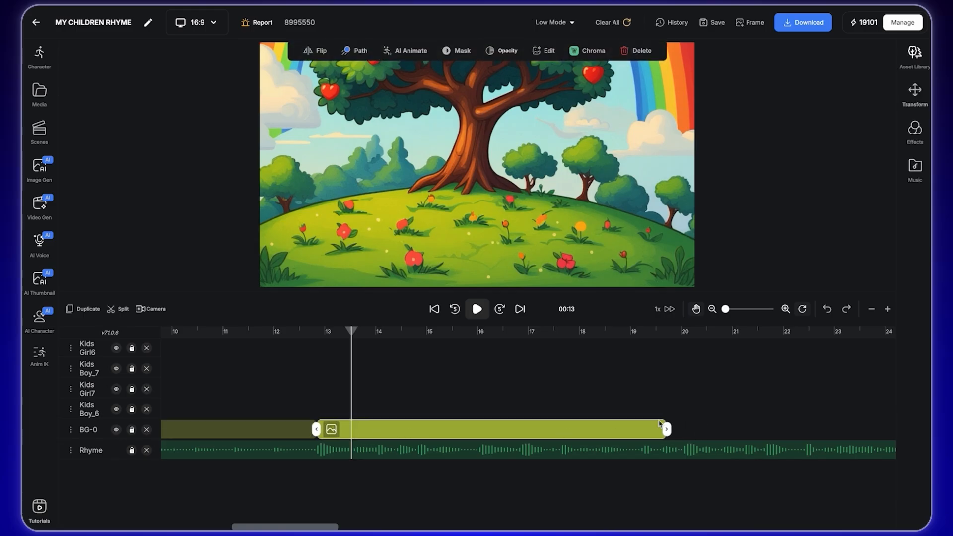
Trim the duplicated apple tree background so it ends at about 19 seconds, and return to near its start.
left_click(629, 334)
left_click_drag(630, 335, 638, 336)
left_click_drag(670, 431, 641, 431)
left_click(356, 334)
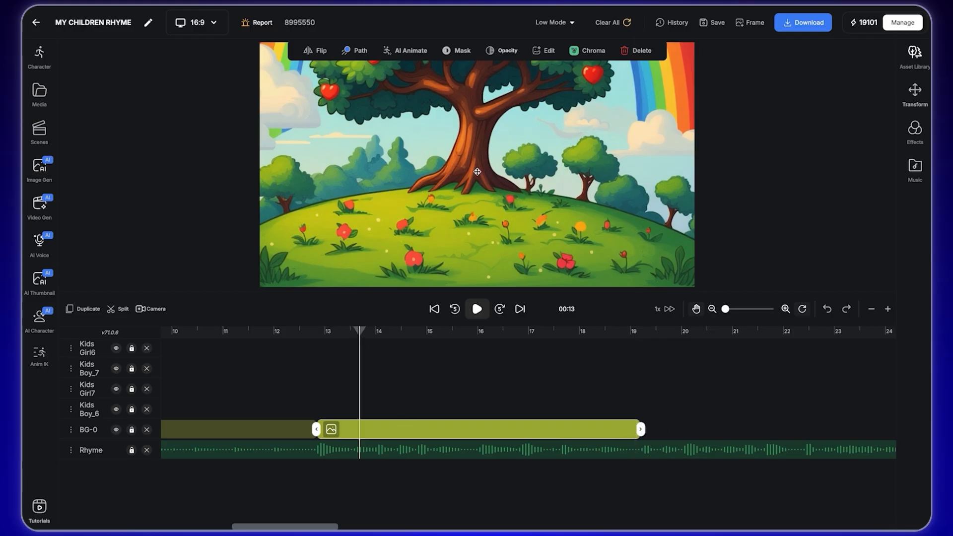
Enlarge the duplicated apple tree background and reposition it to frame the trunk and lower branches up close.
left_click_drag(281, 268, 340, 177)
left_click_drag(298, 202, 133, 303)
left_click_drag(382, 142, 381, 210)
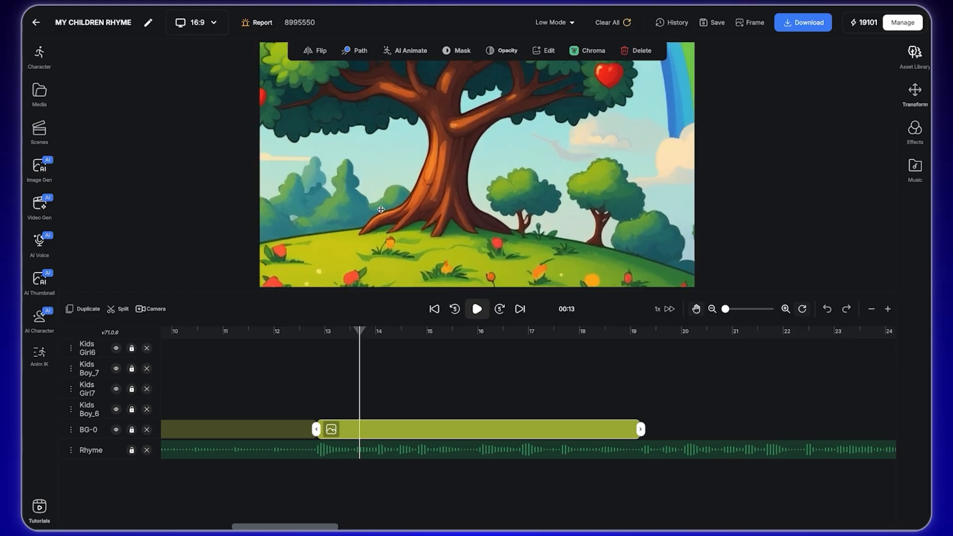
left_click_drag(413, 174, 509, 77)
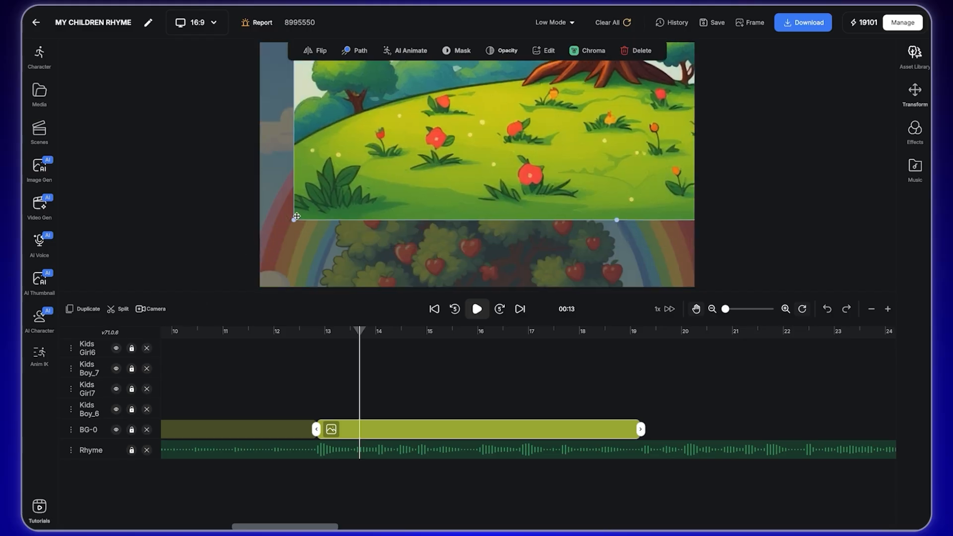
left_click_drag(295, 219, 242, 274)
left_click_drag(502, 127, 472, 168)
left_click_drag(559, 121, 441, 181)
left_click_drag(478, 139, 498, 178)
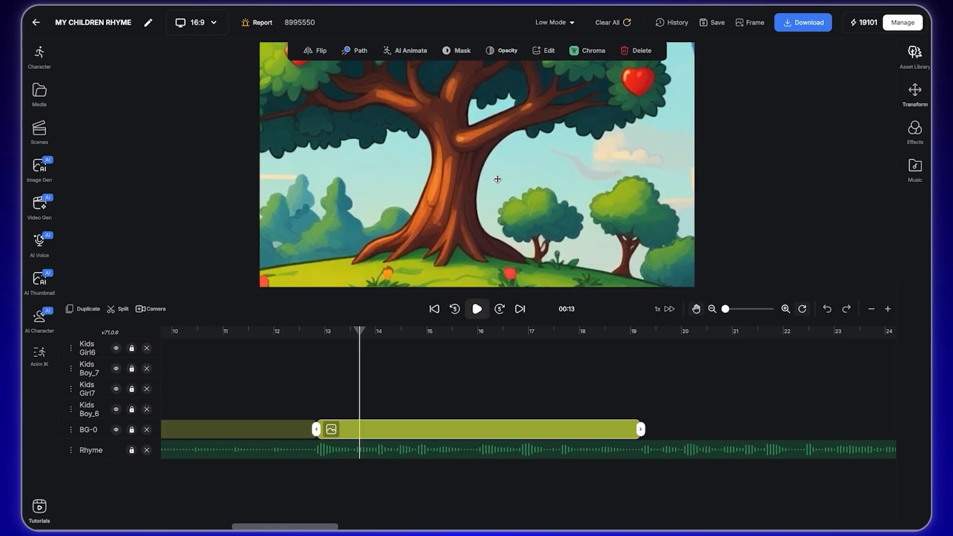
Examine the Upscale options for the apple tree image in the AI Image editor without applying any.
left_click(541, 54)
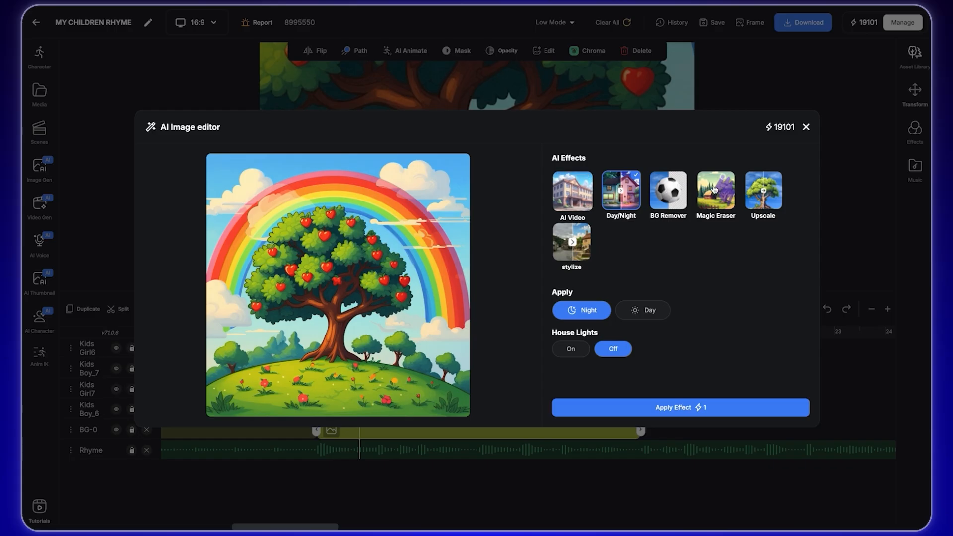
left_click(762, 197)
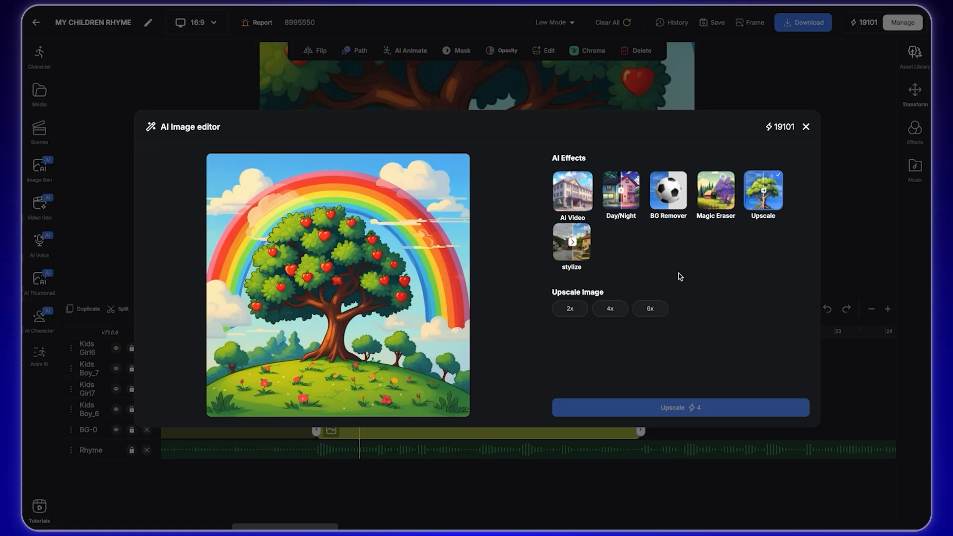
left_click(807, 127)
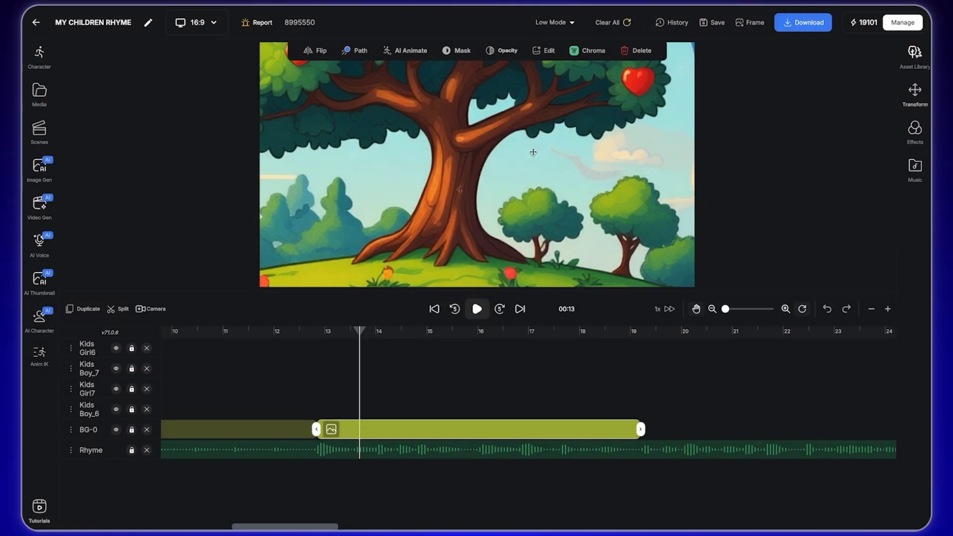
Add the Blue Parrot from the Bird characters to the close-up tree scene with the Lookaround animation.
left_click(41, 56)
left_click(79, 89)
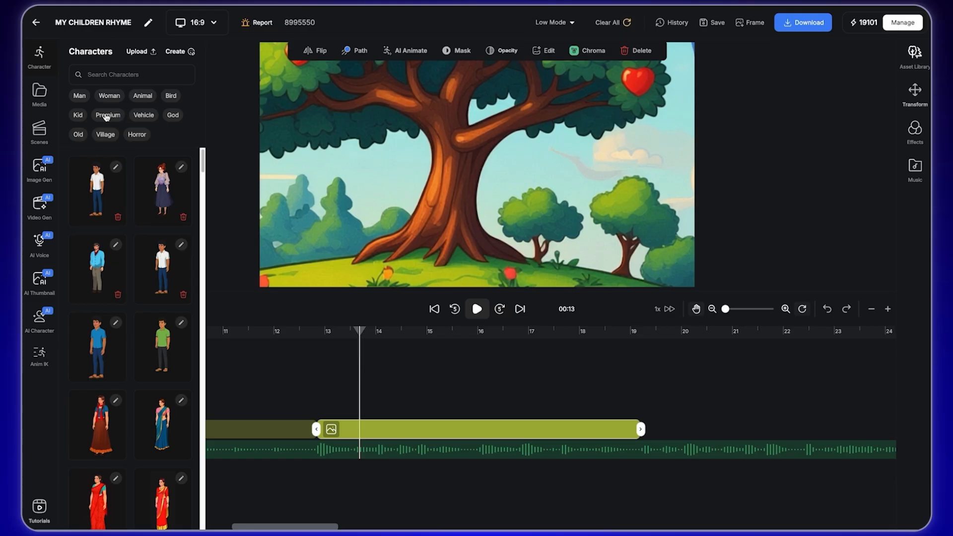
left_click(166, 96)
scroll(90, 269, "down", 5)
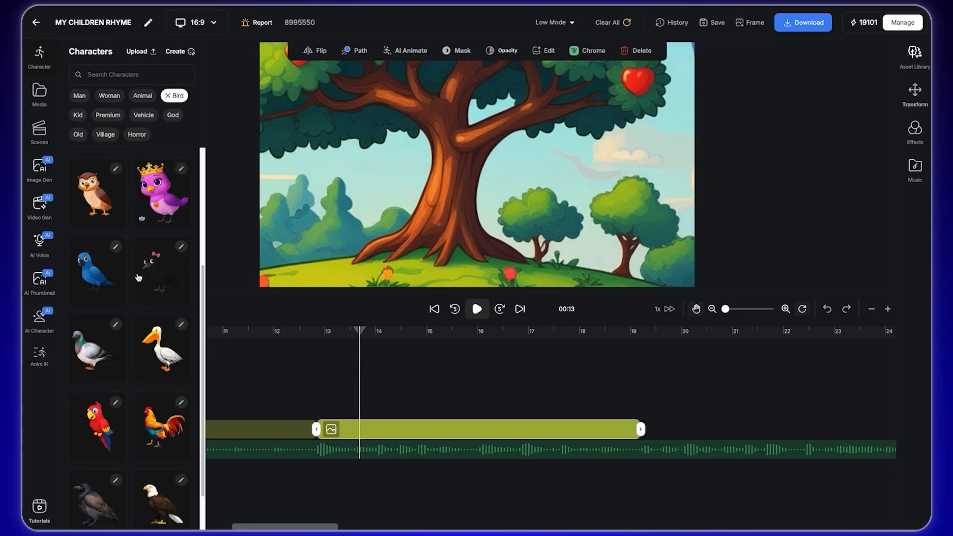
left_click(90, 269)
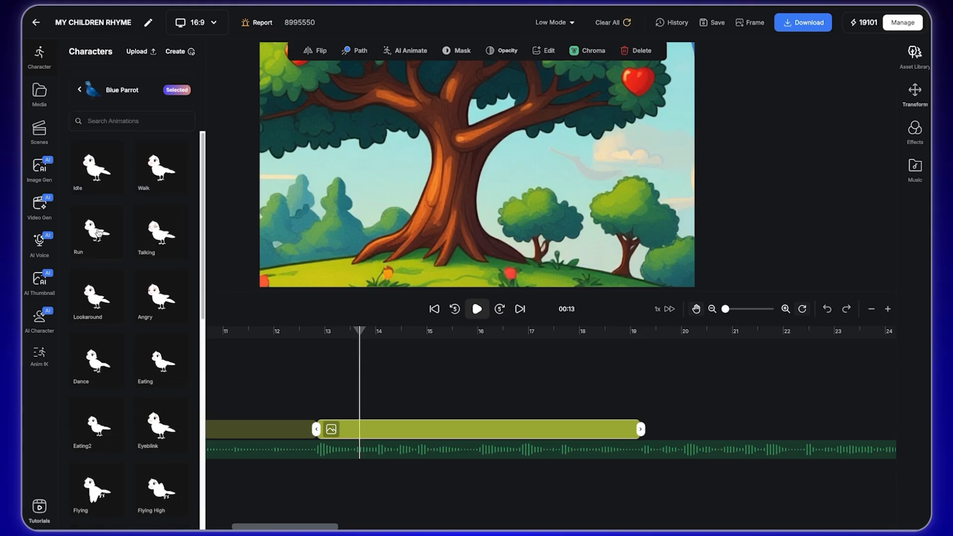
left_click(117, 299)
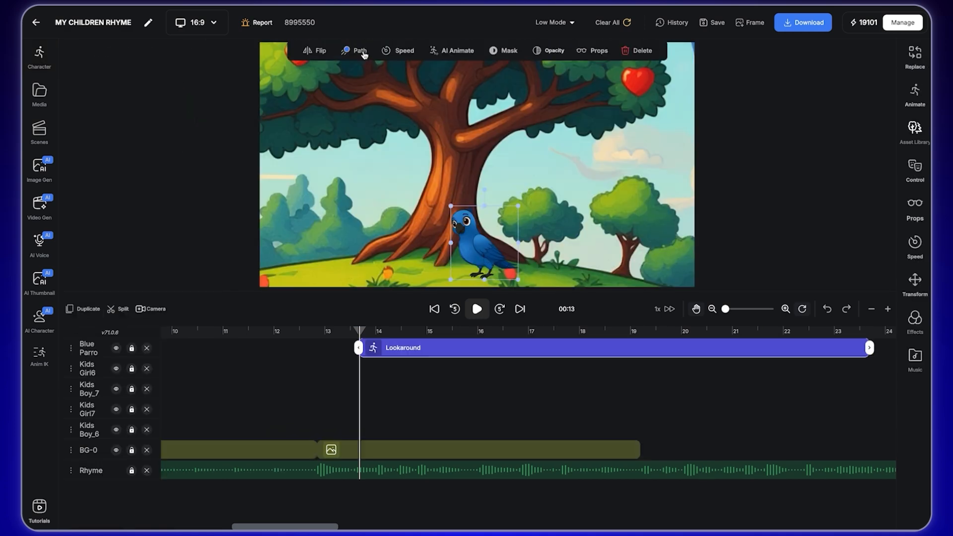
Shift the close-up tree background sideways, and shrink the flipped parrot and seat it on the tree branch.
left_click(448, 188)
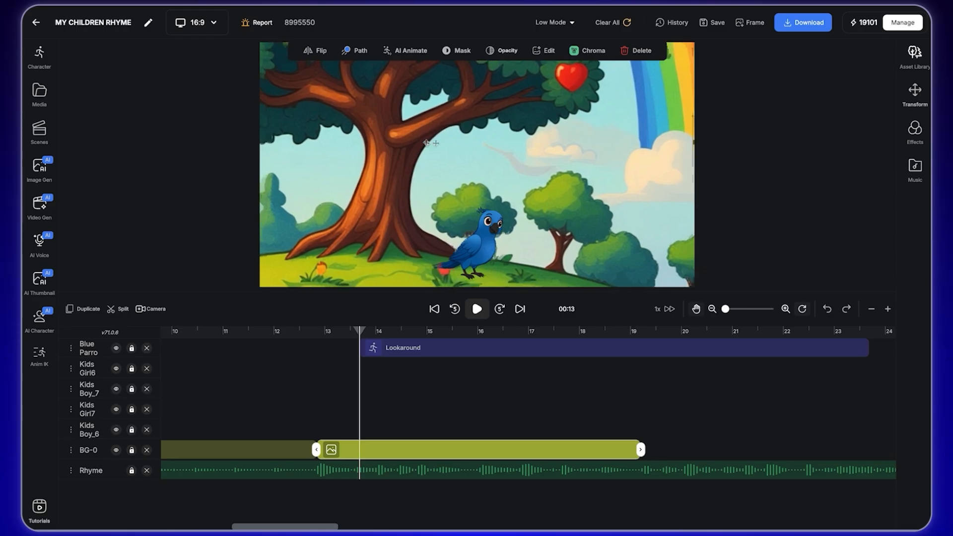
left_click_drag(436, 147, 421, 147)
left_click(485, 253)
left_click_drag(504, 206, 416, 140)
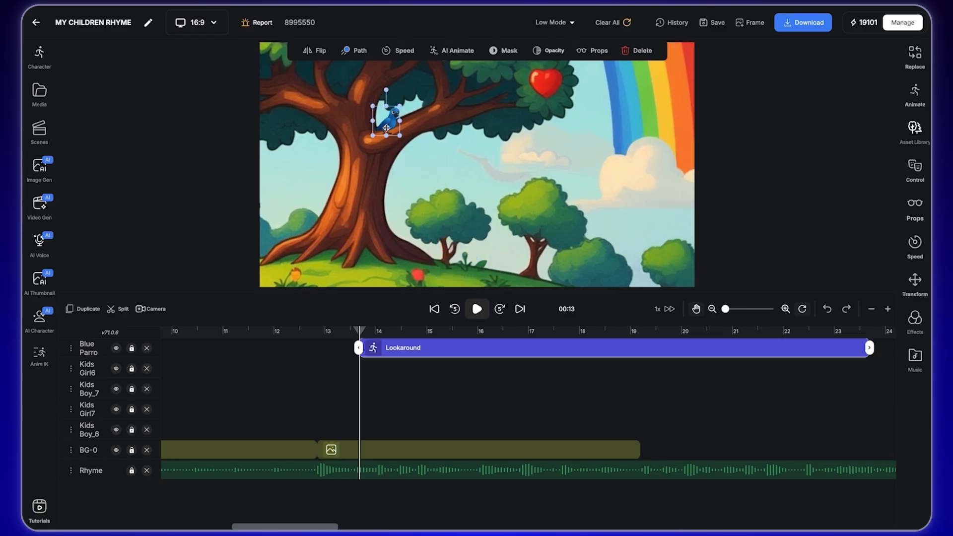
left_click(396, 119)
left_click(396, 120)
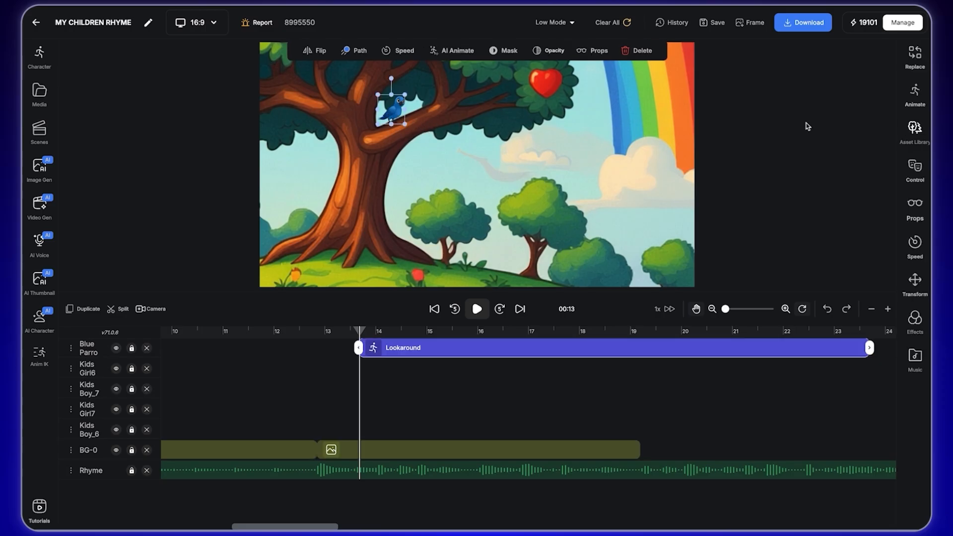
Align the parrot's Lookaround clip with the close-up tree background, running from about 13 to 19 seconds.
scroll(416, 353, "down", 6)
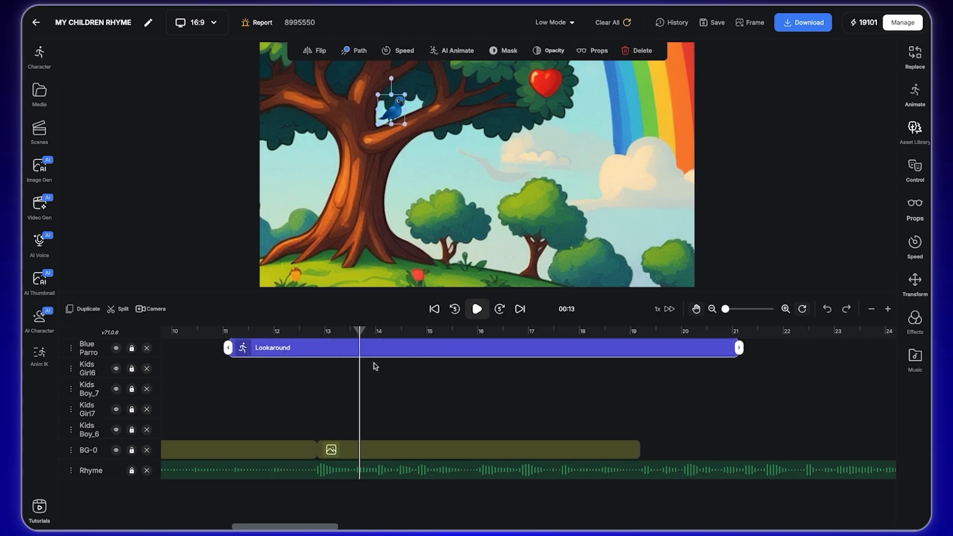
left_click_drag(323, 356, 443, 354)
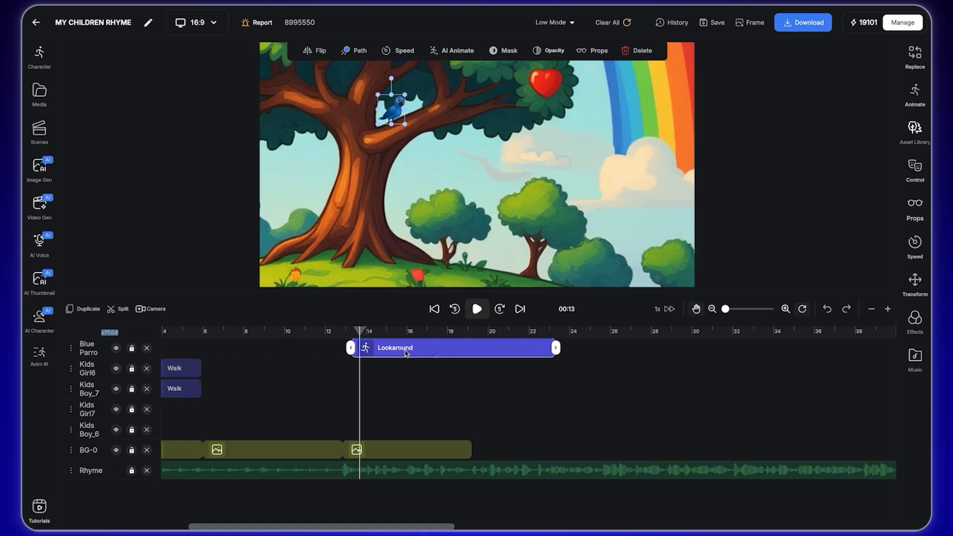
mouse_move(382, 349)
left_mouse_down()
mouse_move(344, 333)
mouse_move(372, 352)
left_mouse_up()
left_click(471, 349)
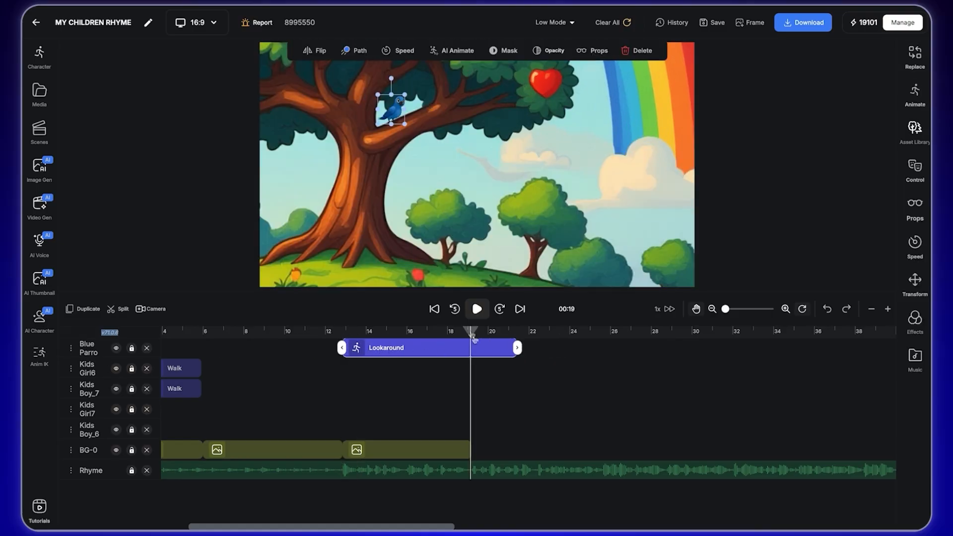
left_click_drag(471, 352, 466, 350)
left_click_drag(353, 332, 380, 333)
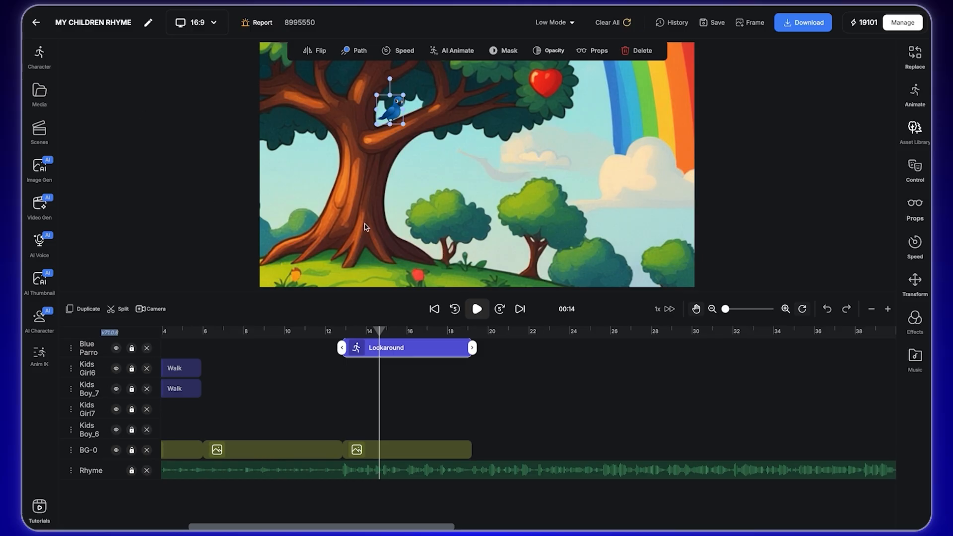
Duplicate the Kids Boy_6 and Kids Girl7 walk clips and fit the copies to the close-up tree scene's length.
left_click(871, 309)
scroll(640, 350, "left", 1)
left_click(412, 449)
left_click(179, 331)
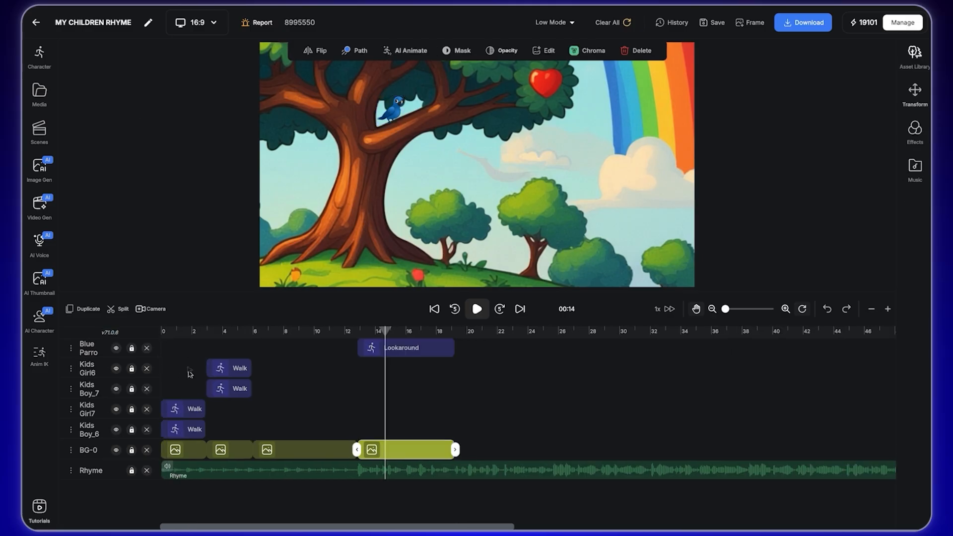
left_click(183, 409)
left_click(186, 431)
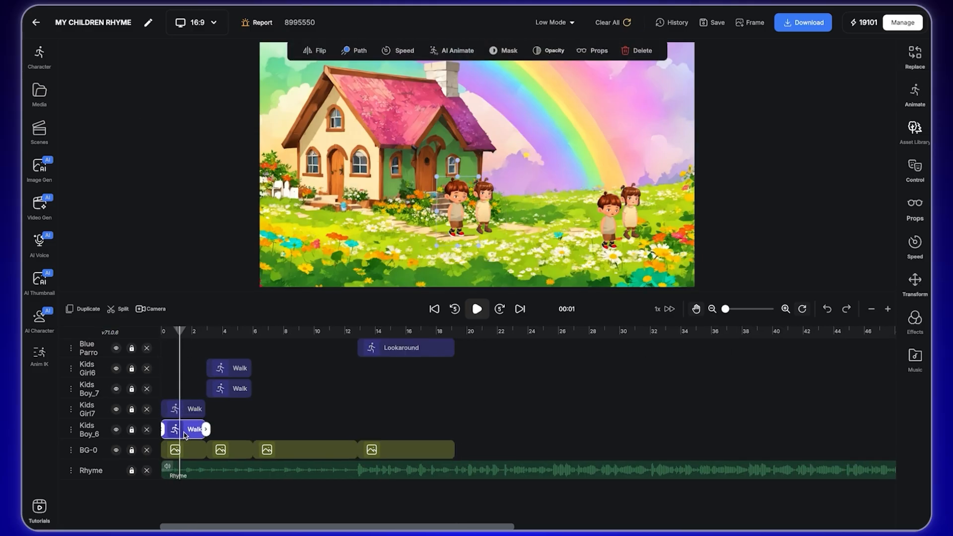
left_click(89, 317)
left_click_drag(215, 429, 454, 431)
left_click(186, 410)
left_click(88, 310)
left_click_drag(234, 410, 390, 411)
left_click_drag(403, 409, 453, 410)
Duplicate the Kids Boy_7 and Kids Girl6 walk clips and fit the copies to the close-up tree scene's length.
left_click(228, 387)
left_click(88, 310)
left_click_drag(276, 390, 384, 390)
left_click(230, 369)
left_click_drag(402, 389, 454, 373)
left_click(89, 310)
Change the tree scene clips of Kids Girl6 and Kids Boy_7 to the Idle animation and remove their motion paths.
left_click(413, 332)
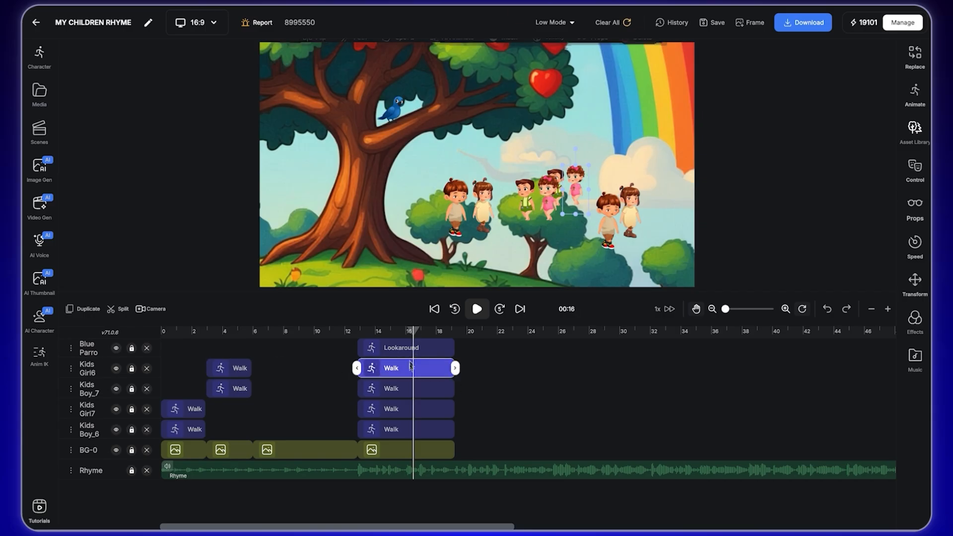
left_click(915, 92)
left_click(794, 130)
left_click(359, 50)
left_click(432, 390)
left_click(911, 96)
left_click(790, 125)
left_click(363, 53)
Change the tree scene clips of Kids Girl7 and Kids Boy_6 to the Idle animation and remove their motion paths.
left_click(432, 410)
left_click(914, 96)
left_click(789, 126)
left_click(350, 53)
left_click(431, 430)
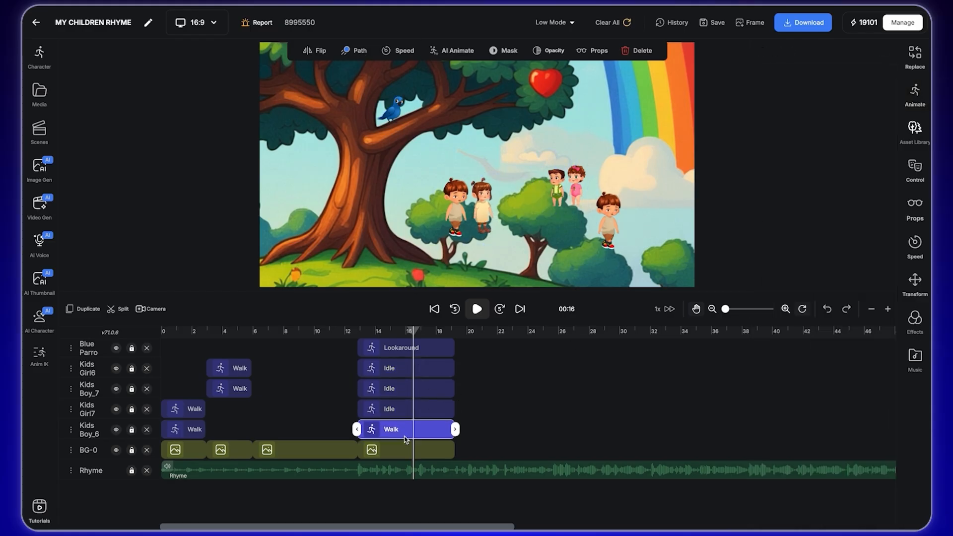
left_click(915, 96)
left_click(790, 126)
left_click(356, 52)
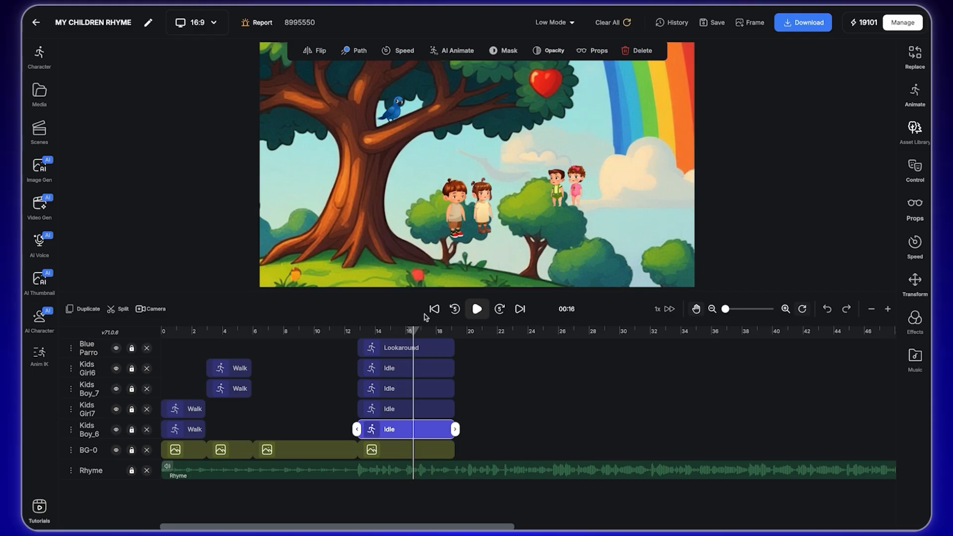
Flip the Kids Boy_6 and Kids Girl7 characters horizontally in the close-up tree scene.
left_click(450, 208)
left_click(324, 56)
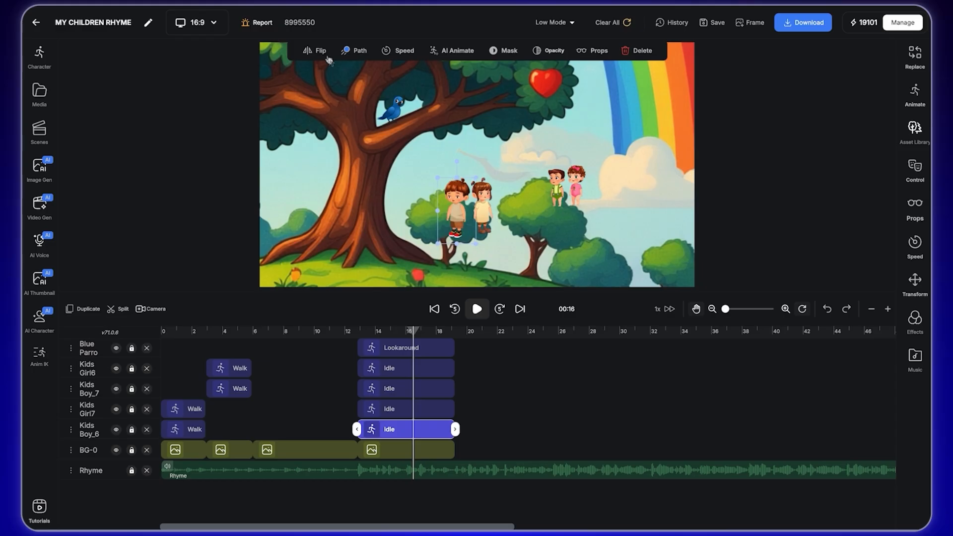
left_click(485, 210)
left_click(319, 52)
Move the four kids down onto the grass and line them up in a row beside the tree trunk.
left_click_drag(456, 209, 456, 238)
left_click_drag(484, 208, 482, 245)
left_click_drag(557, 189, 489, 224)
left_click_drag(576, 188, 533, 261)
left_click_drag(521, 239, 514, 225)
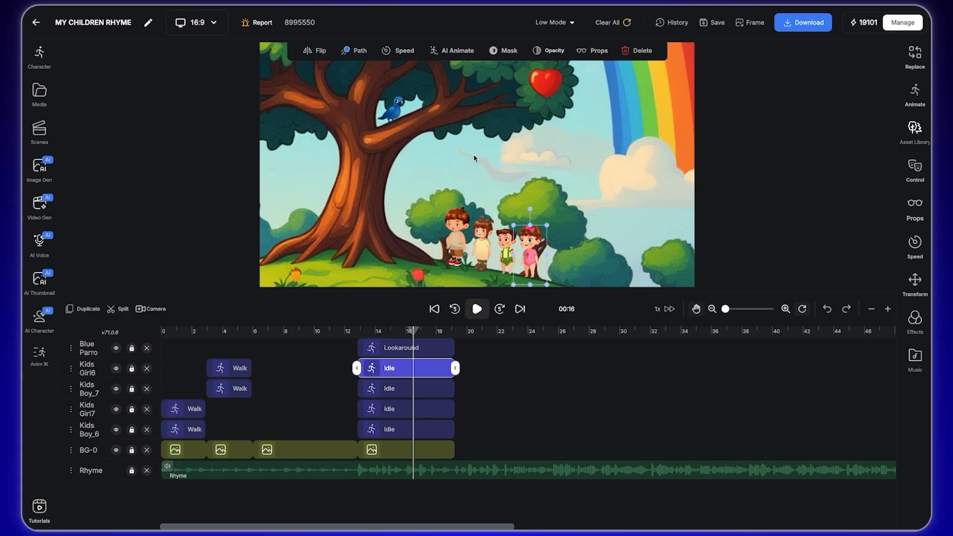
Shift the close-up tree background up slightly, reposition the bluebird and the kids to match it, and preview the scene.
left_click(528, 169)
left_click(385, 331)
left_click_drag(477, 169, 472, 146)
left_click_drag(392, 110, 384, 89)
left_click_drag(456, 241, 478, 226)
left_click_drag(507, 254, 504, 236)
left_click_drag(530, 260, 534, 244)
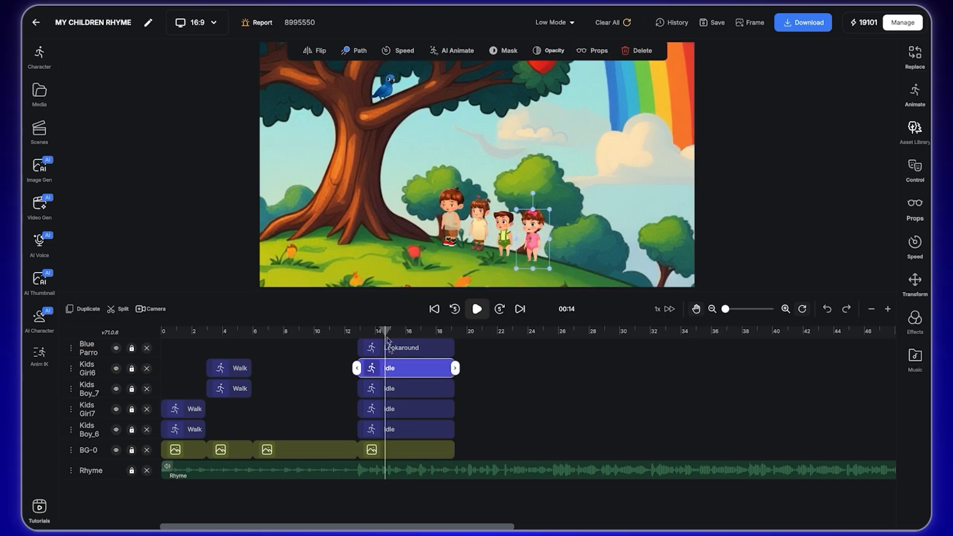
left_click(365, 332)
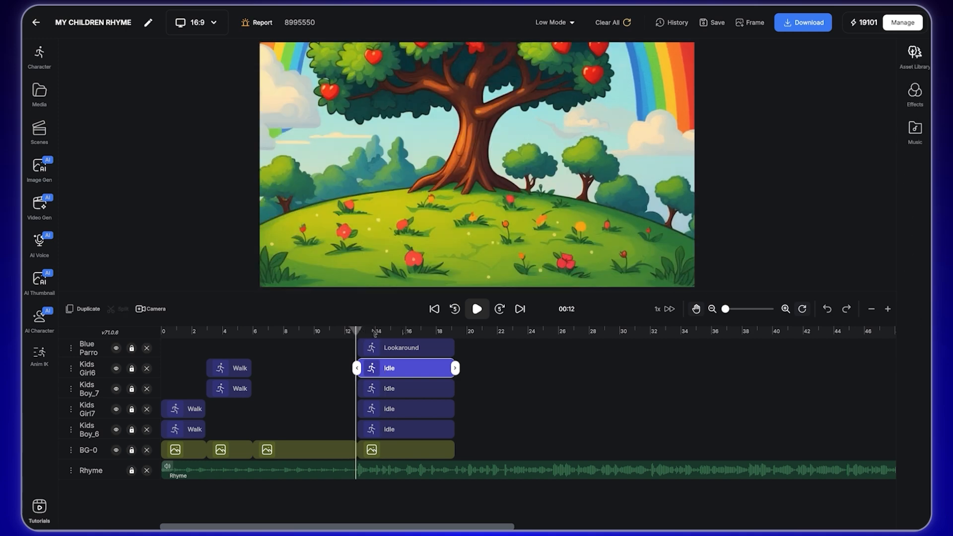
left_click(478, 310)
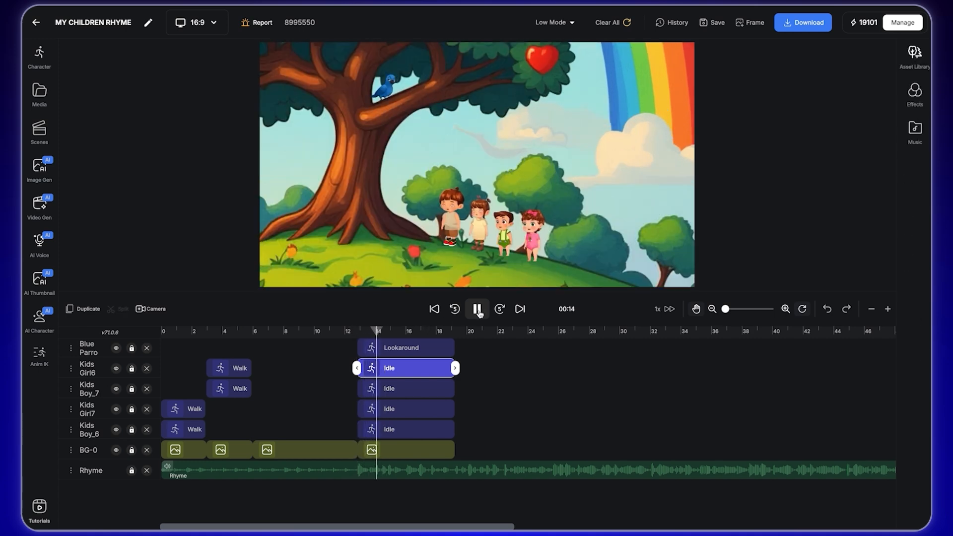
left_click(478, 309)
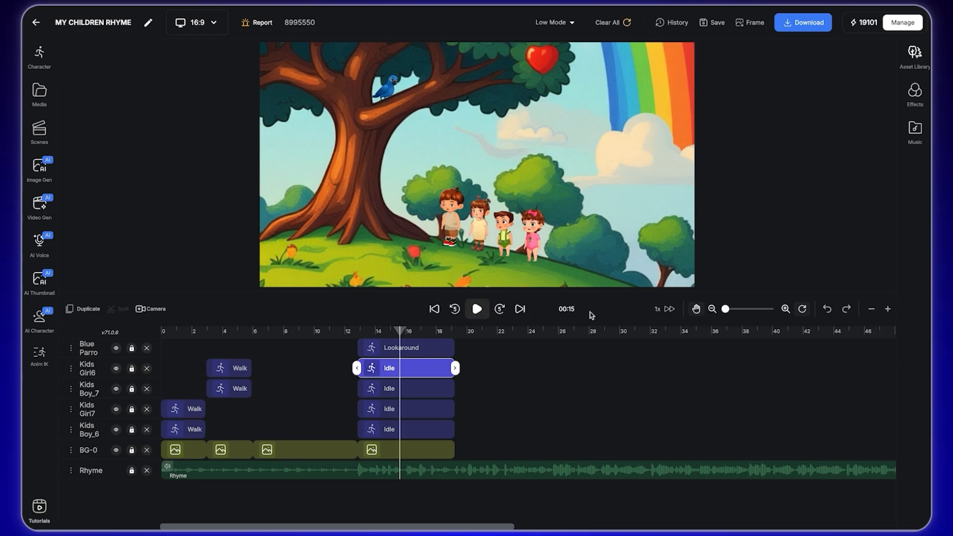
Turn on Speaking for Kids Girl6 in the tree scene and apply the change.
left_click(529, 246)
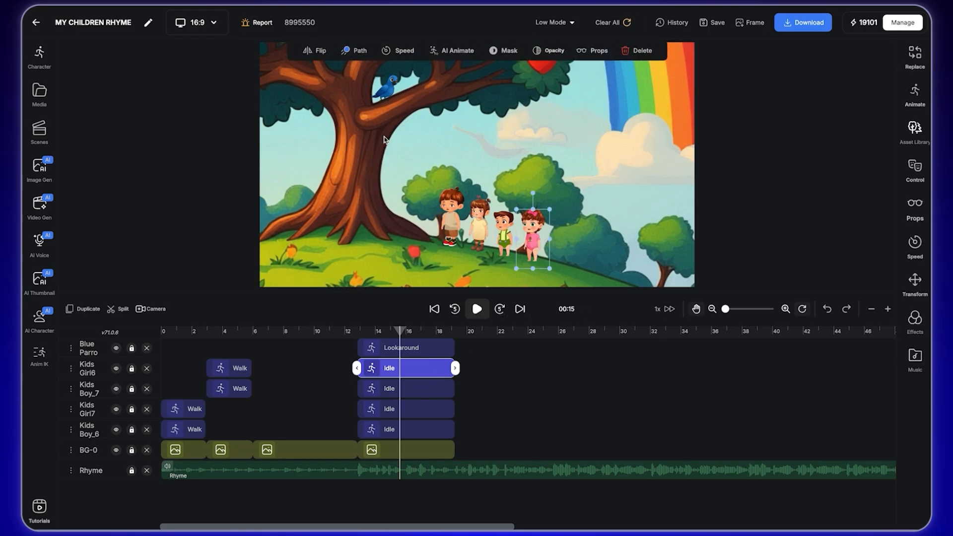
left_click(914, 168)
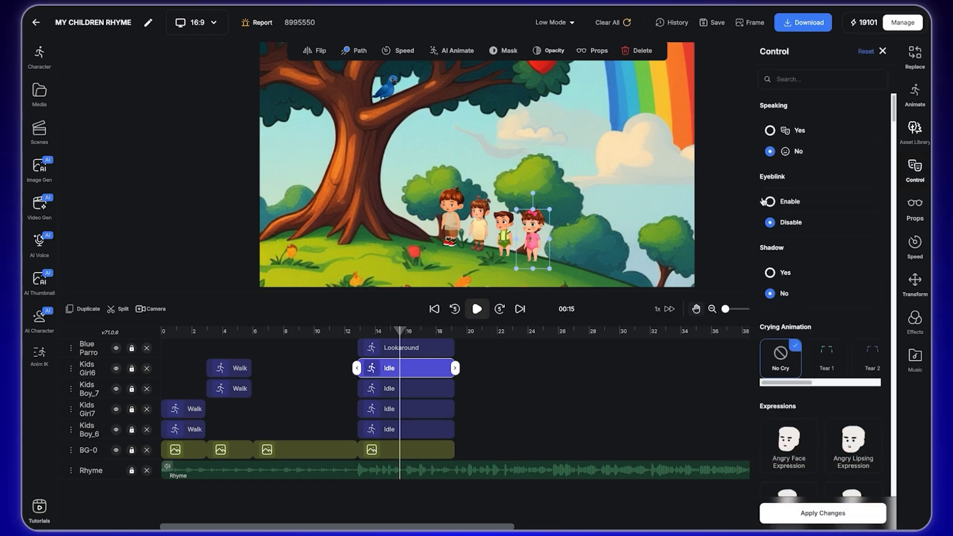
left_click(777, 134)
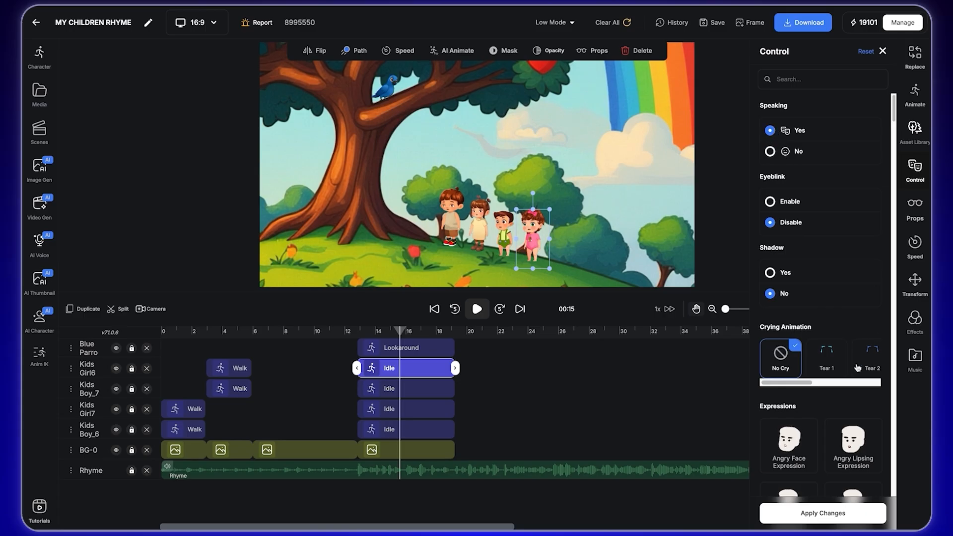
left_click(824, 513)
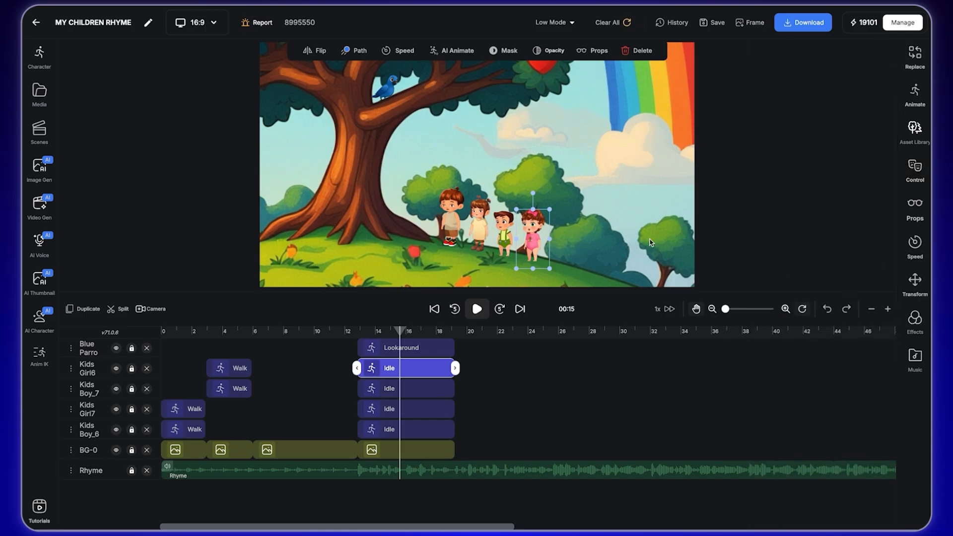
Choose the Singing Face Expression for Kids Girl6 and preview the tree scene.
left_click(915, 168)
left_click(789, 443)
left_click(477, 309)
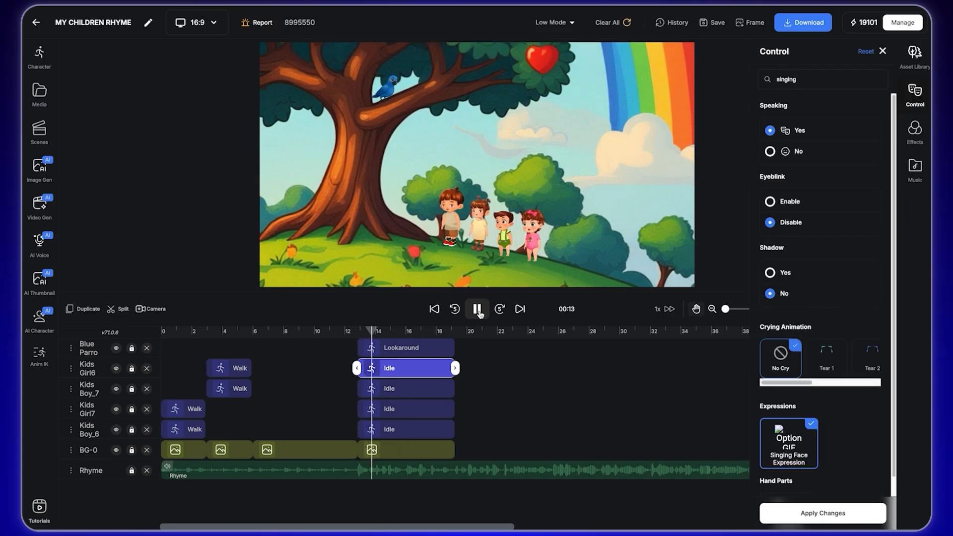
left_click(478, 311)
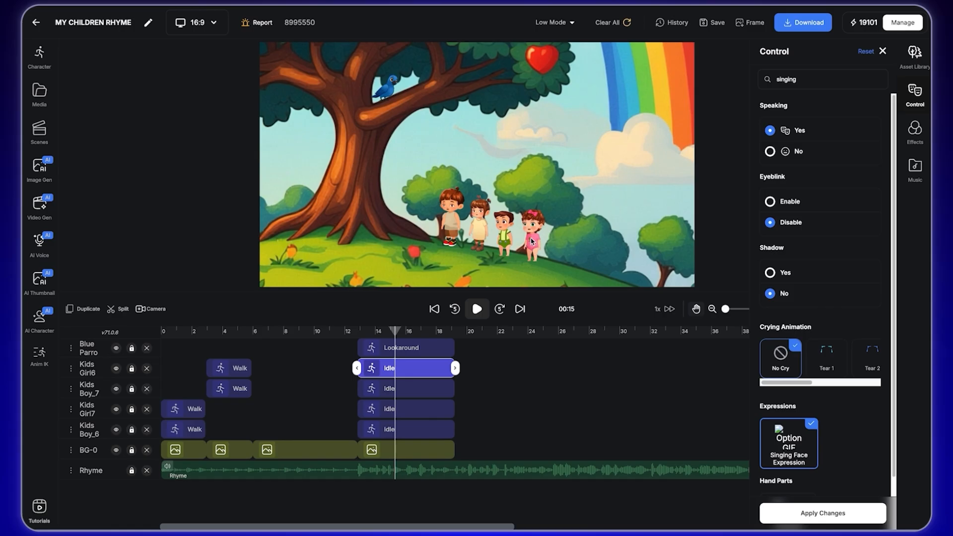
left_click(883, 51)
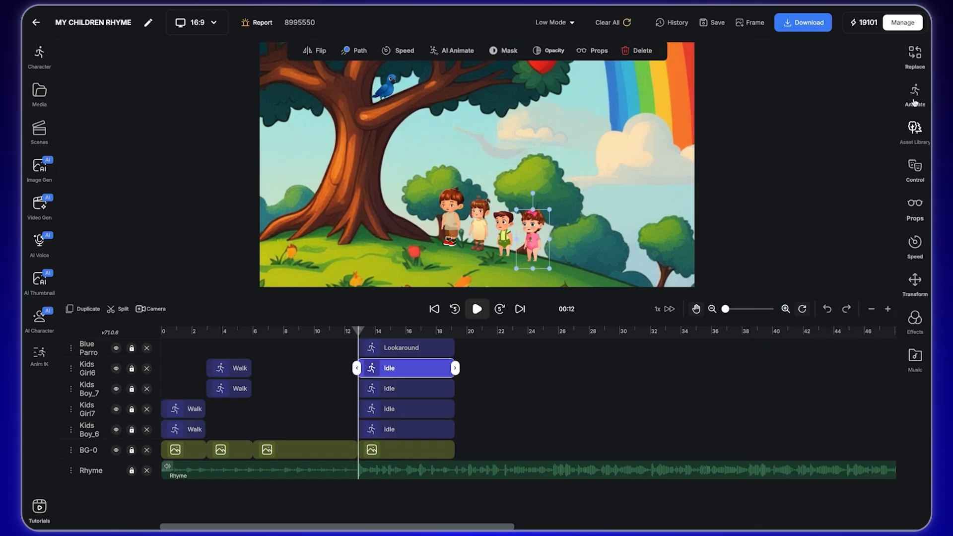
Search the animations for "sing", change the Kids Girl6 tree scene clip to Singing, and play the scene back.
left_click(915, 94)
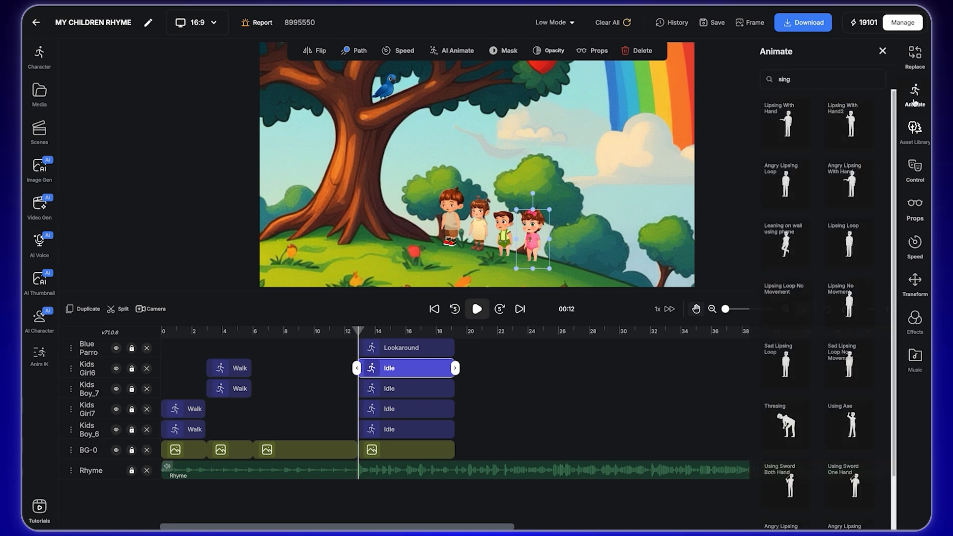
key("BackSpace")
key("BackSpace")
type("ng")
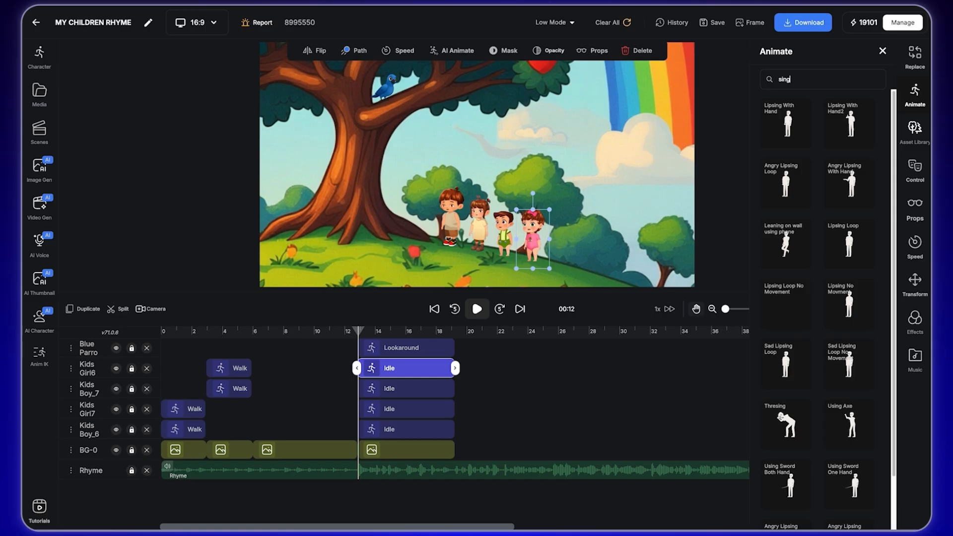
scroll(830, 440, "down", 5)
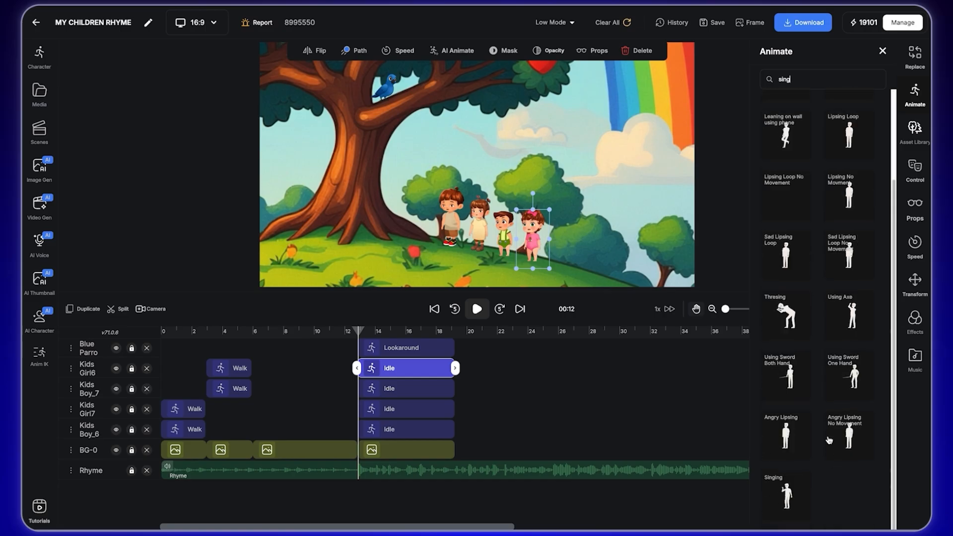
left_click(786, 498)
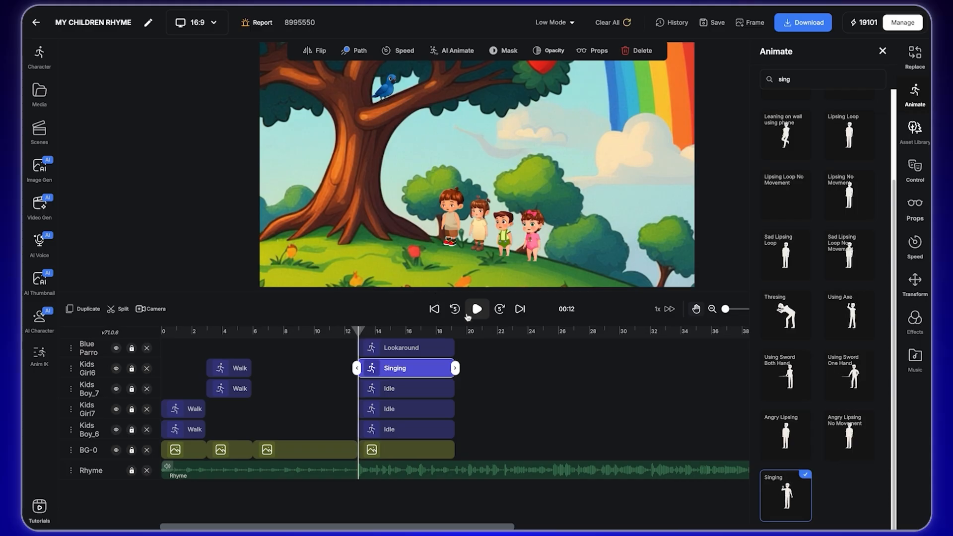
left_click(478, 309)
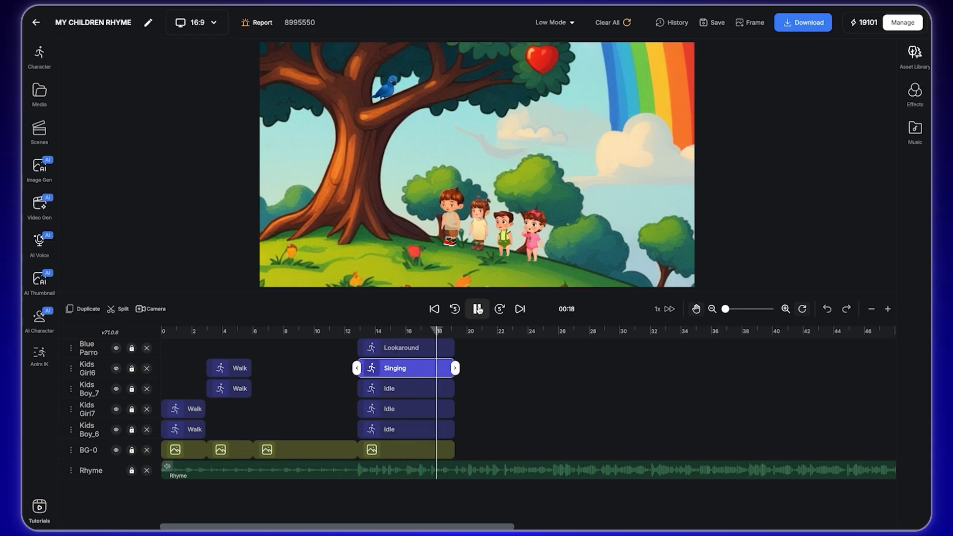
left_click(478, 309)
left_click(420, 333)
left_click_drag(420, 335, 381, 339)
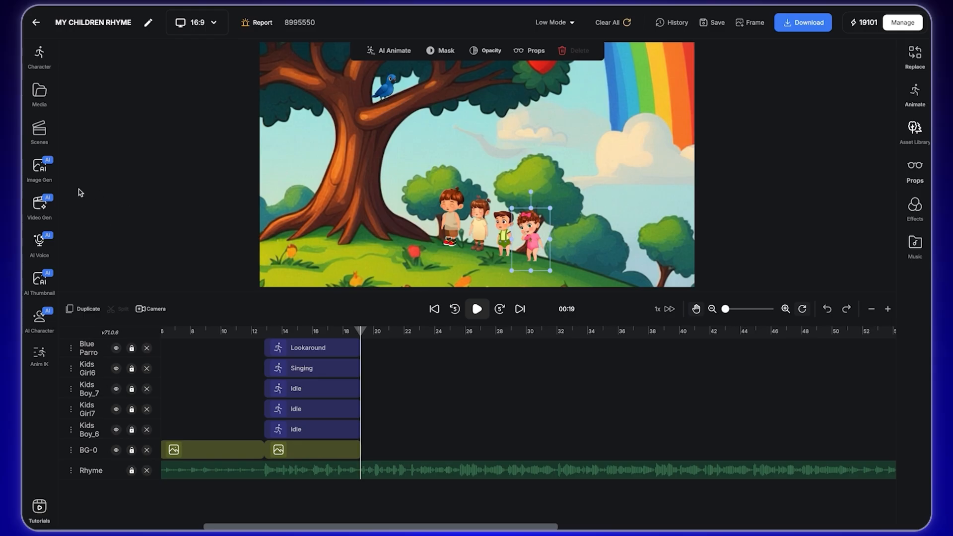
Upload Cloud.jpg uncropped as the AI image generator's reference and use it in Image Stylization mode.
left_click(45, 170)
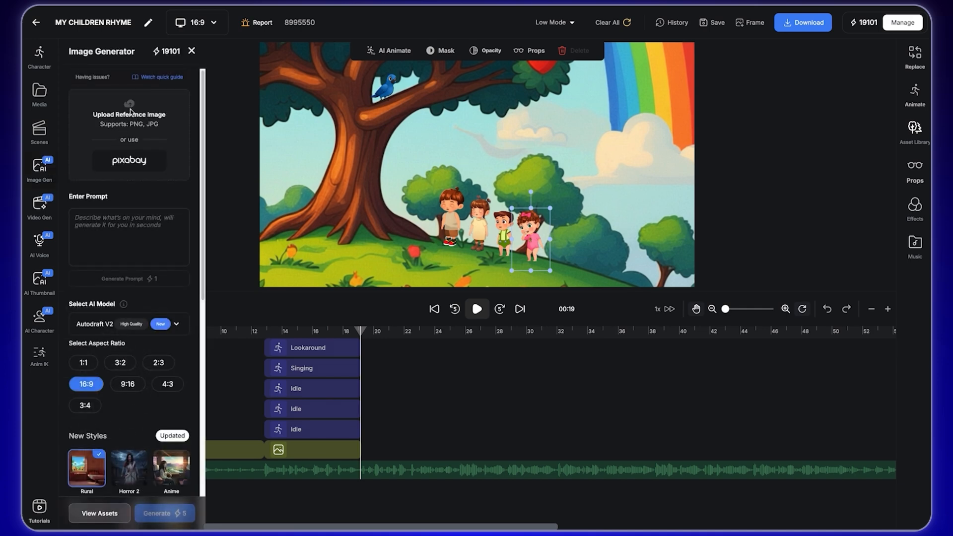
left_click(130, 111)
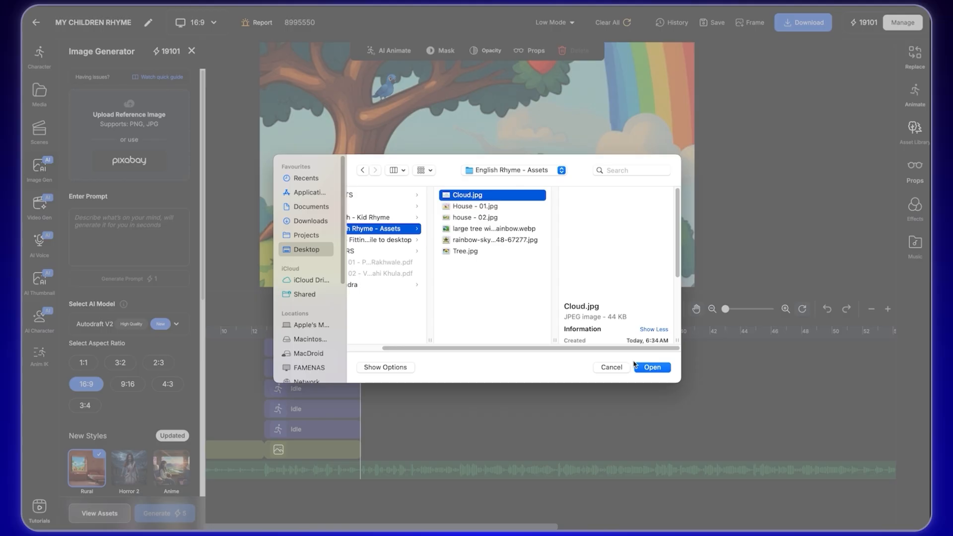
left_click(652, 367)
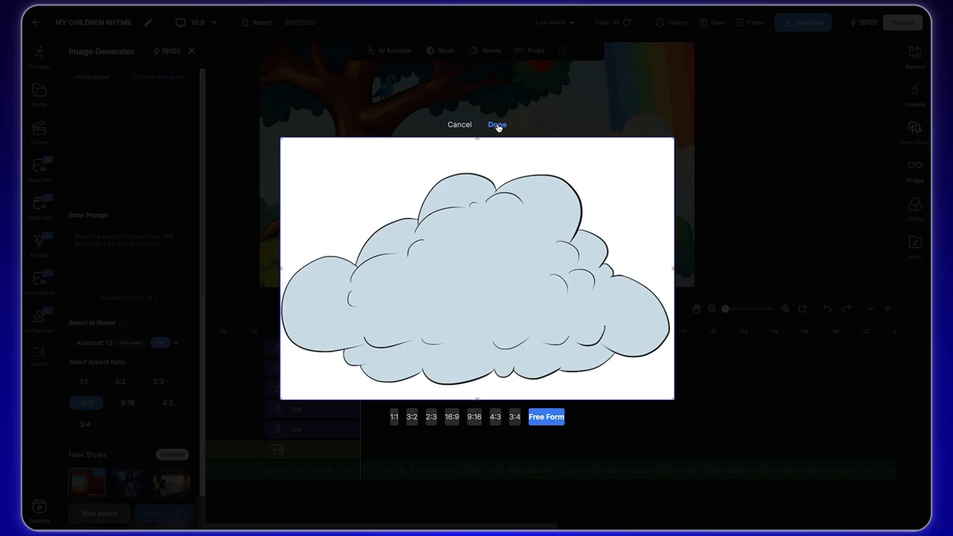
left_click(497, 125)
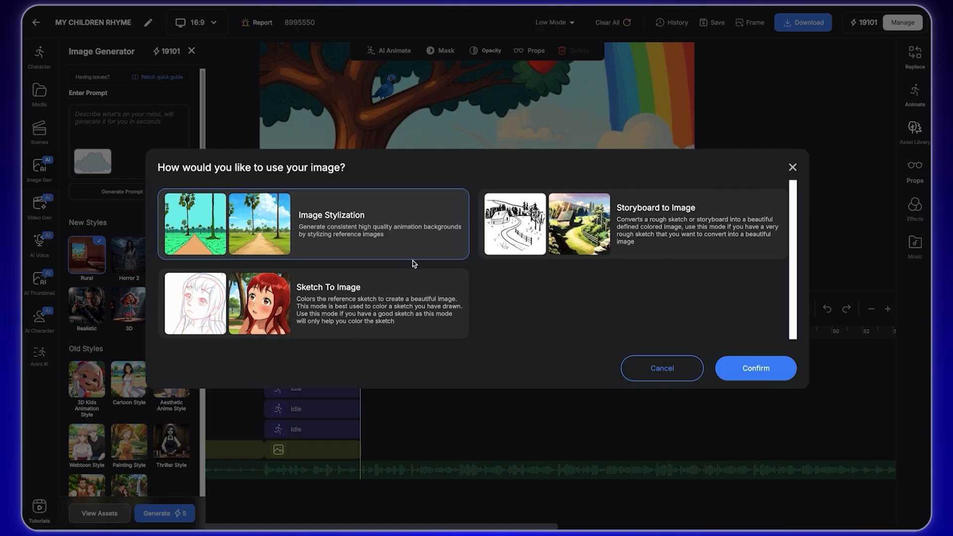
left_click(765, 380)
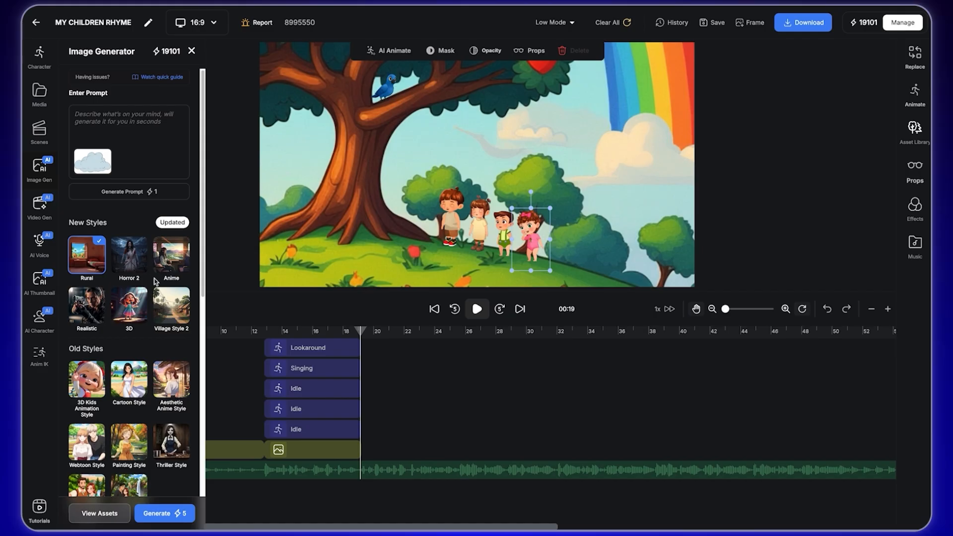
Generate a prompt from the cloud reference and create the image in Kids Animation Style.
left_click(118, 192)
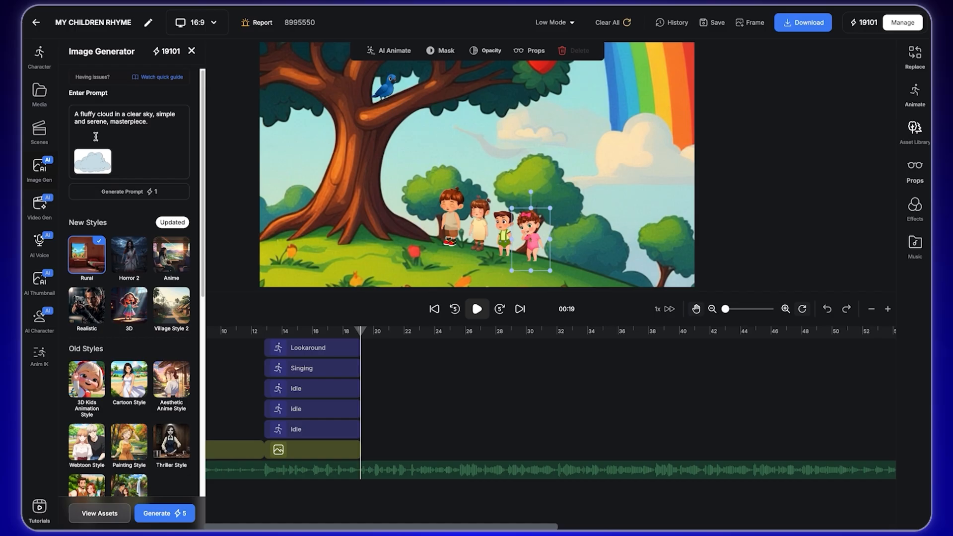
scroll(118, 370, "down", 3)
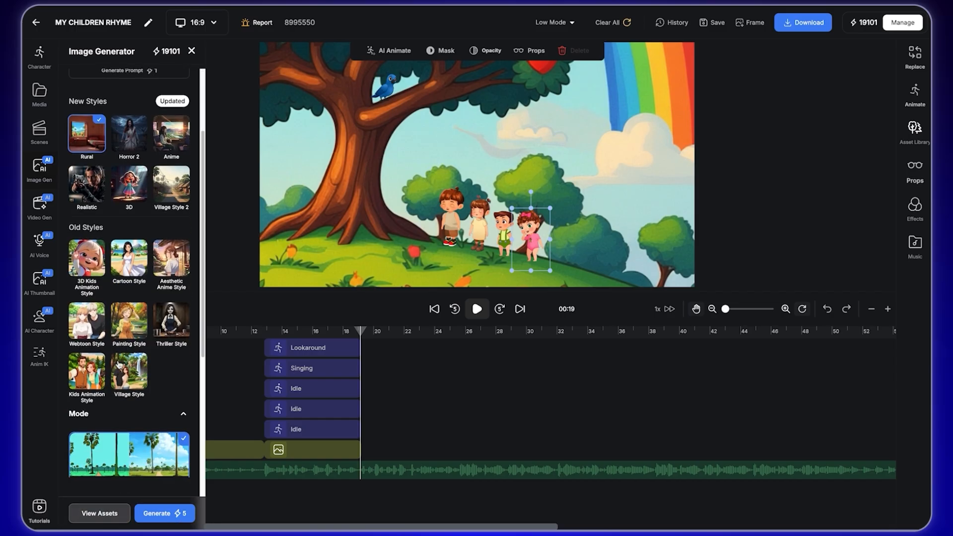
scroll(118, 370, "down", 1)
left_click(89, 292)
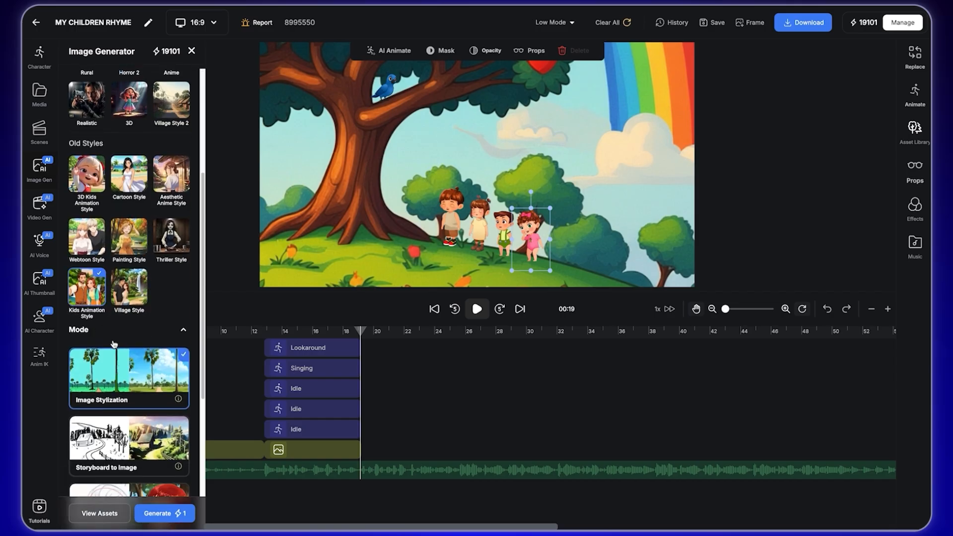
left_click(165, 515)
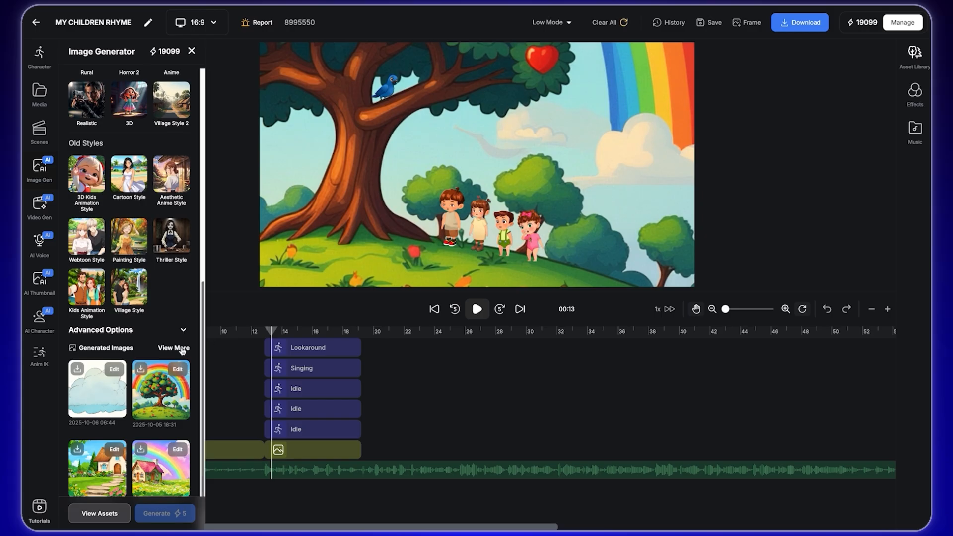
Add the generated cloud image to the canvas and remove its background with the BG Remover effect.
left_click(93, 397)
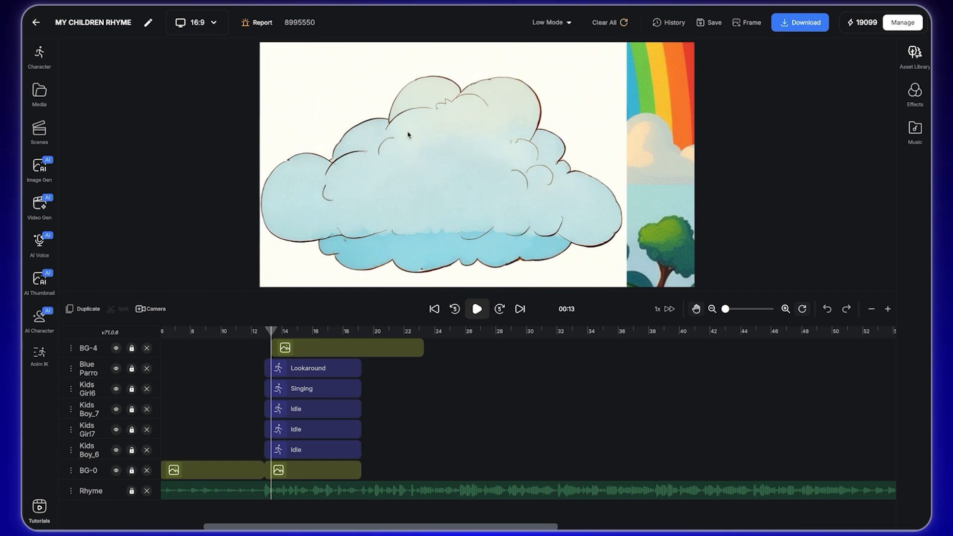
left_click(431, 167)
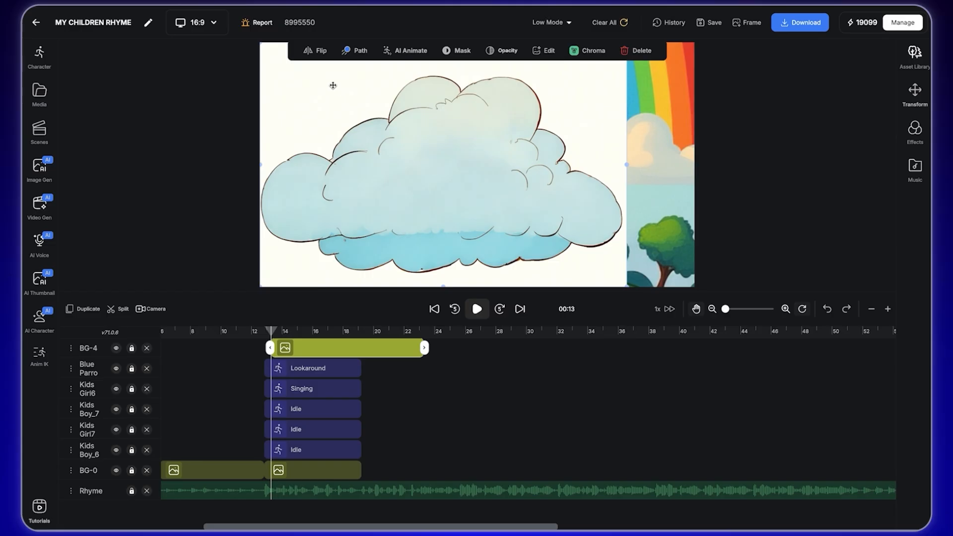
left_click(547, 52)
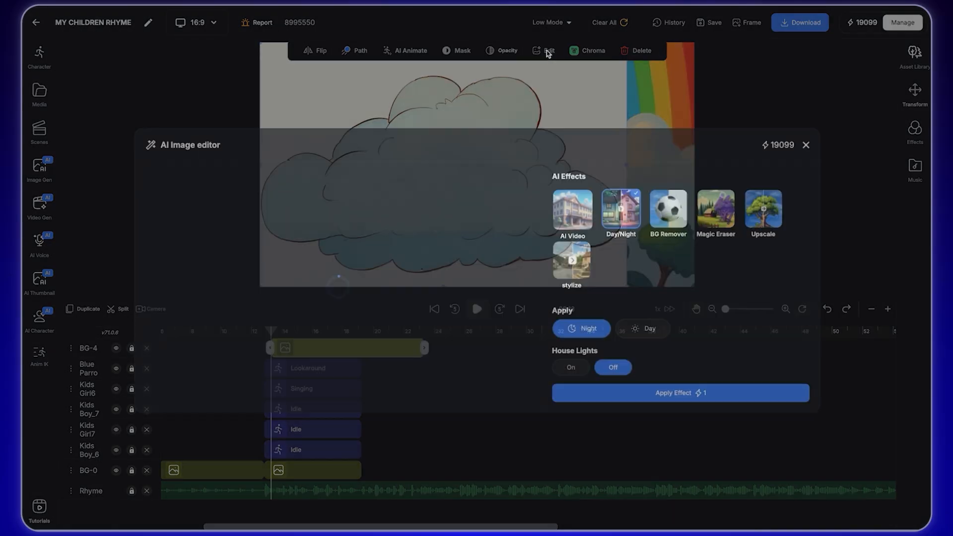
left_click(676, 201)
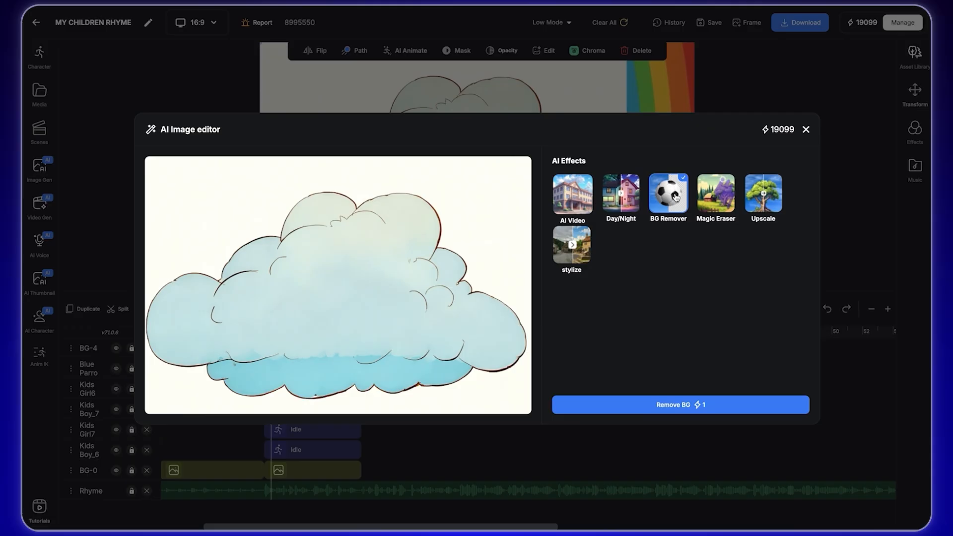
left_click(701, 406)
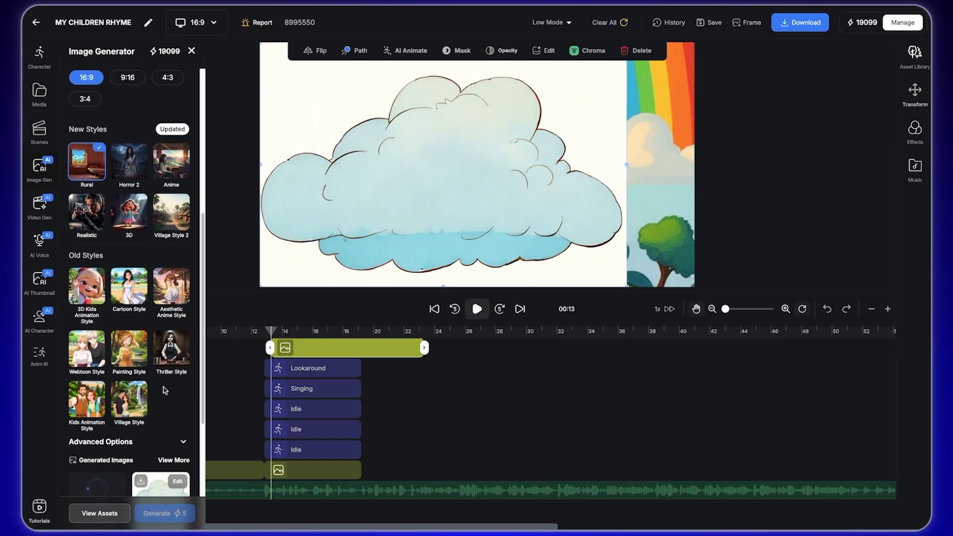
Insert the background-free cloud image into the timeline at 00:19, where the tree scene ends.
scroll(165, 391, "down", 2)
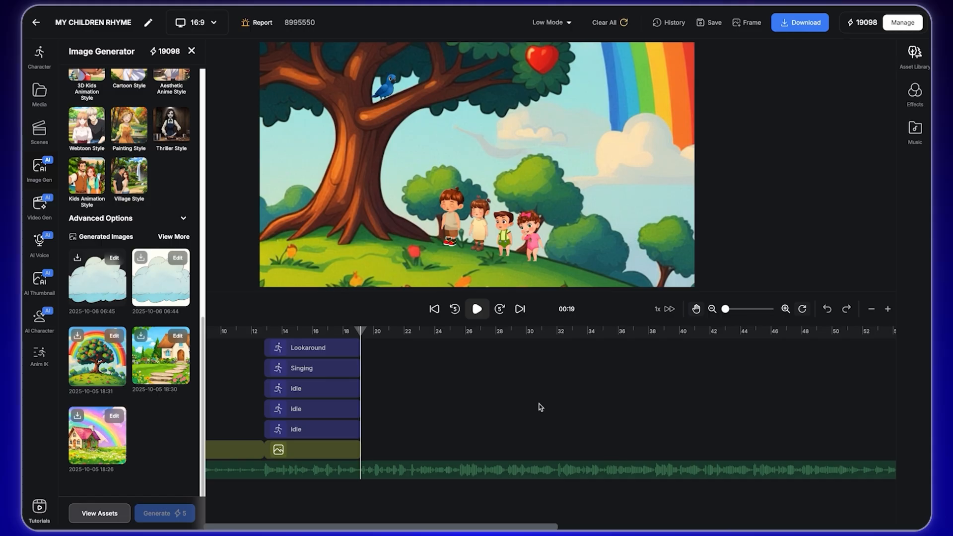
left_click(94, 291)
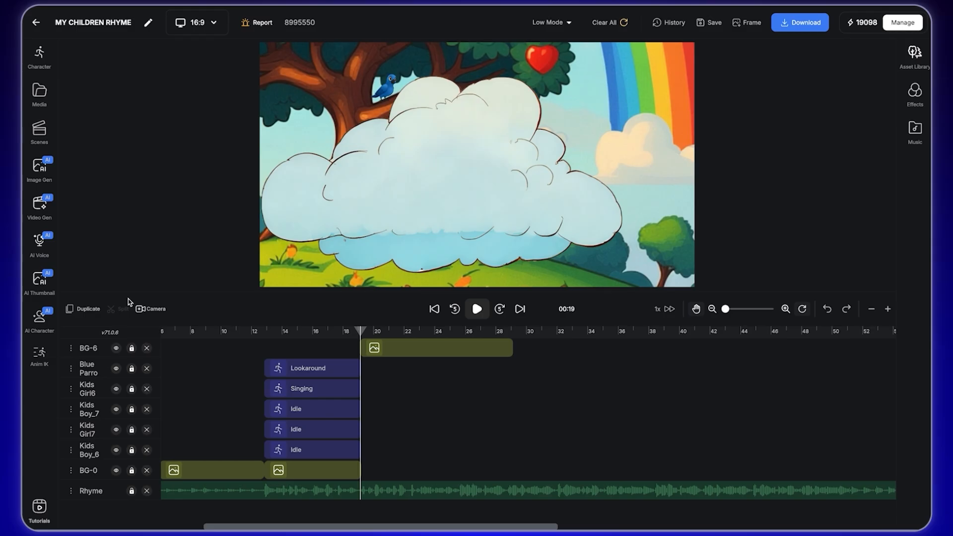
Shrink and slightly tilt the cloud, and position it in front of the four kids' lower bodies.
left_click(524, 140)
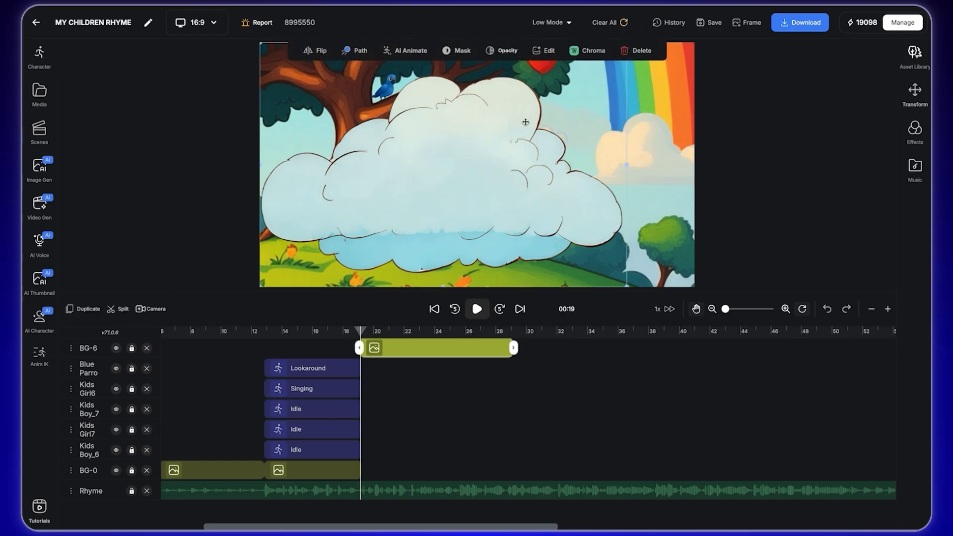
left_click_drag(259, 43, 419, 148)
left_click_drag(513, 205, 479, 150)
left_click_drag(486, 80, 465, 264)
left_click_drag(485, 168, 471, 291)
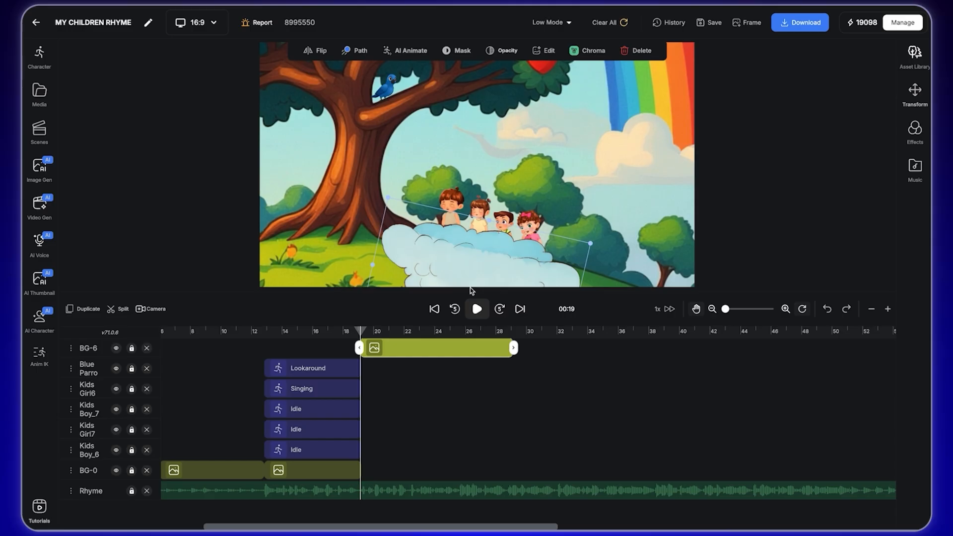
left_click_drag(389, 197, 408, 218)
left_click_drag(450, 256, 445, 240)
left_click_drag(404, 206, 408, 211)
left_click_drag(450, 249, 444, 244)
Move the cloud clip to the start of the tree scene at about 00:13 and trim it to end at 00:19.
left_click_drag(400, 348, 304, 350)
left_click_drag(360, 334, 271, 331)
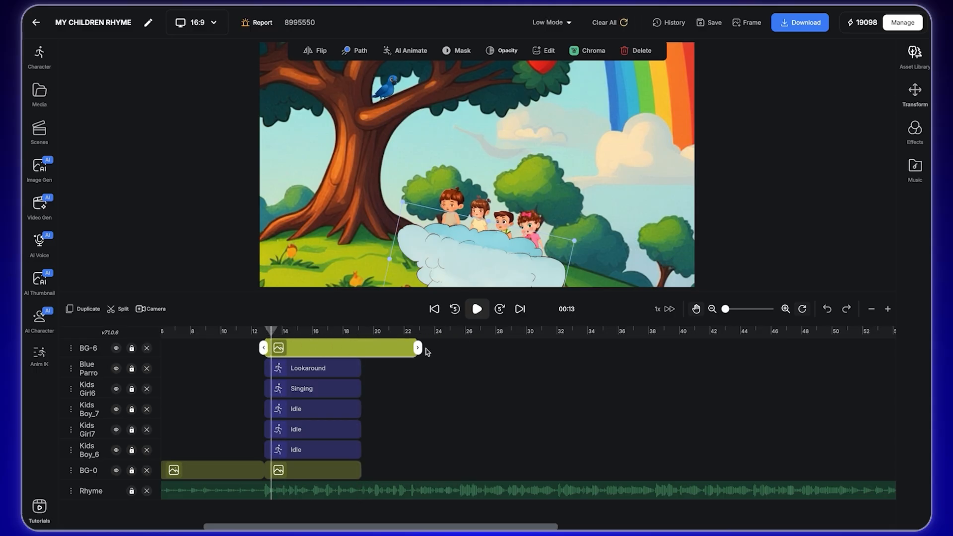
left_click_drag(419, 349, 363, 348)
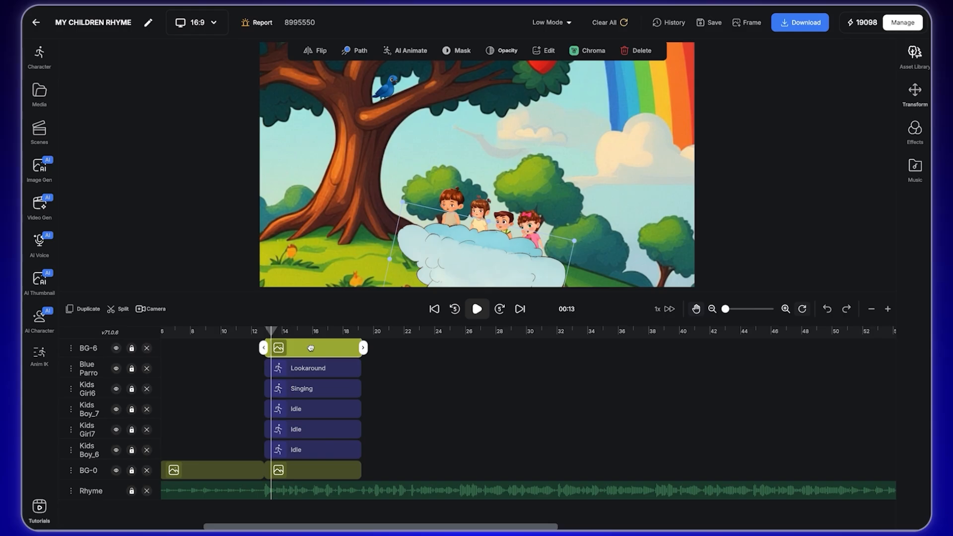
Add a motion path that carries the cloud from outside the scene's left edge to in front of the four kids.
left_click(361, 53)
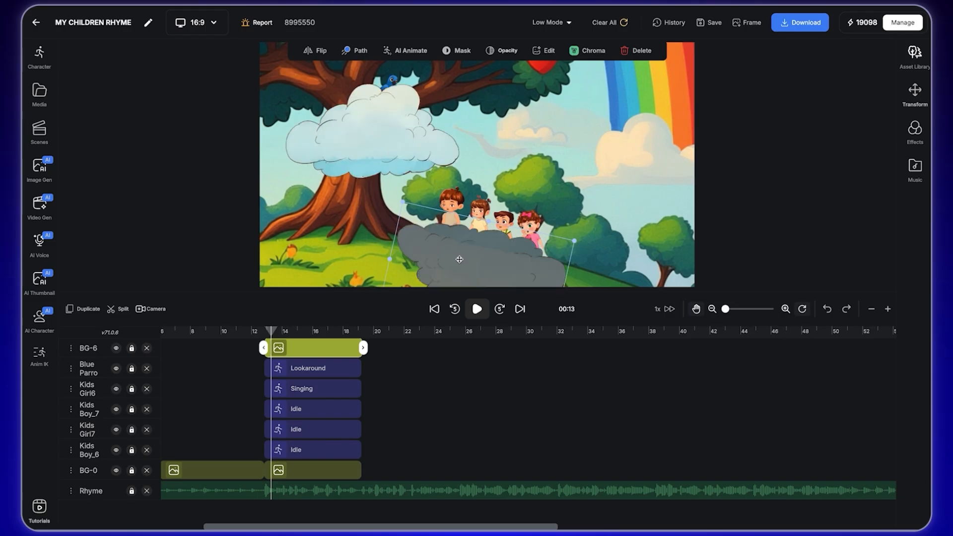
left_click(413, 109)
left_click_drag(370, 72, 410, 188)
left_click(514, 259)
left_click_drag(522, 267, 233, 178)
left_click_drag(432, 197, 476, 268)
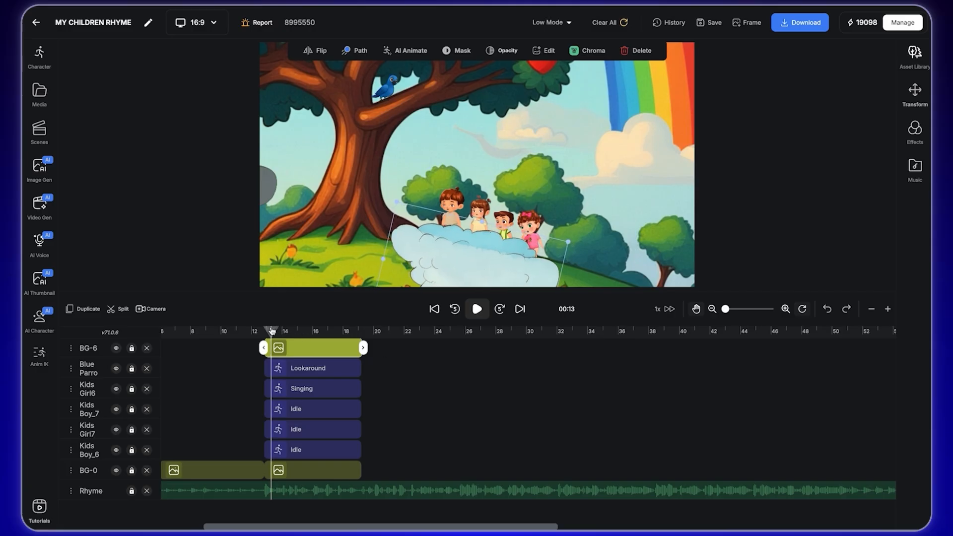
Preview the tree scene with the moving cloud and extend its background clip to 00:22.
left_click(265, 331)
left_click(473, 310)
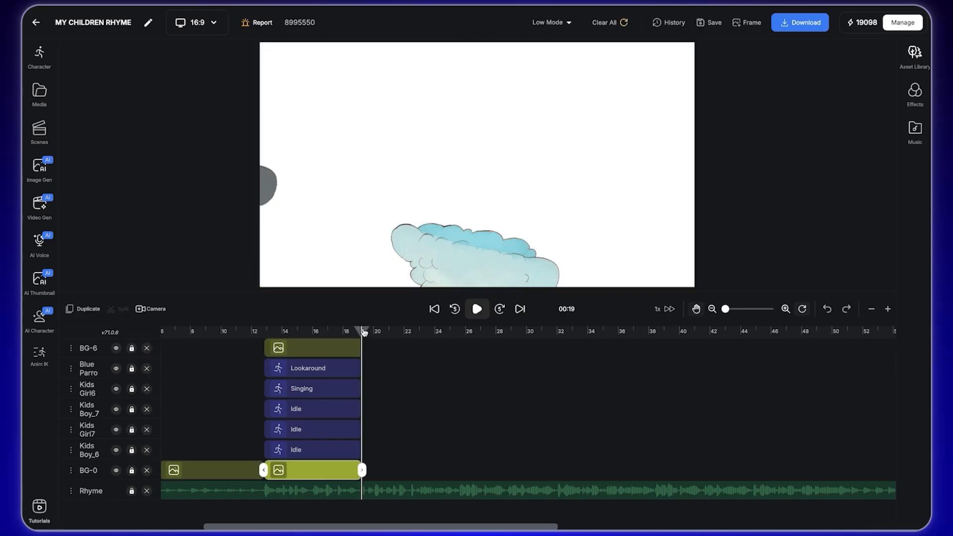
key("space")
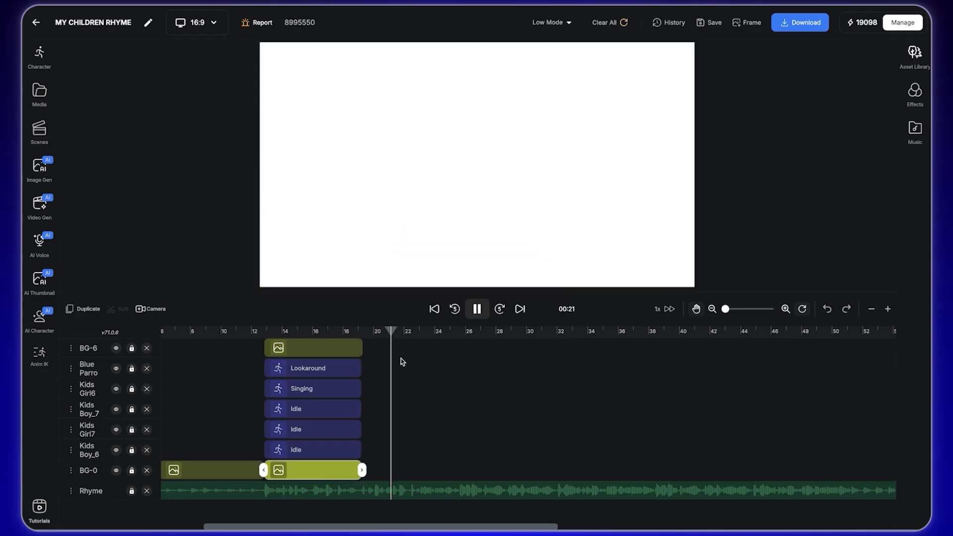
key("space")
left_click(408, 332)
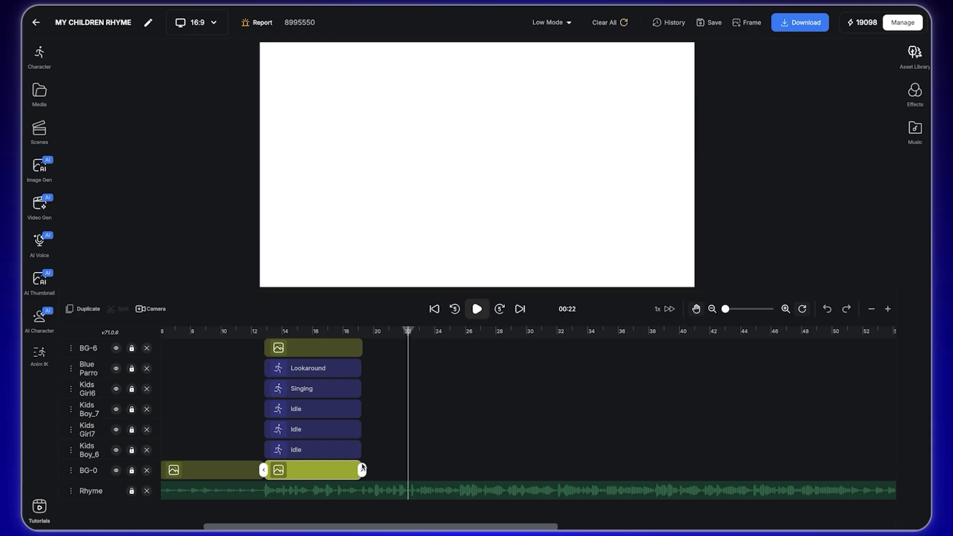
left_click_drag(410, 471, 408, 471)
Add a duplicate cloud clip from 00:19 to 00:22, with its path start moved over to the kids.
left_click(351, 342)
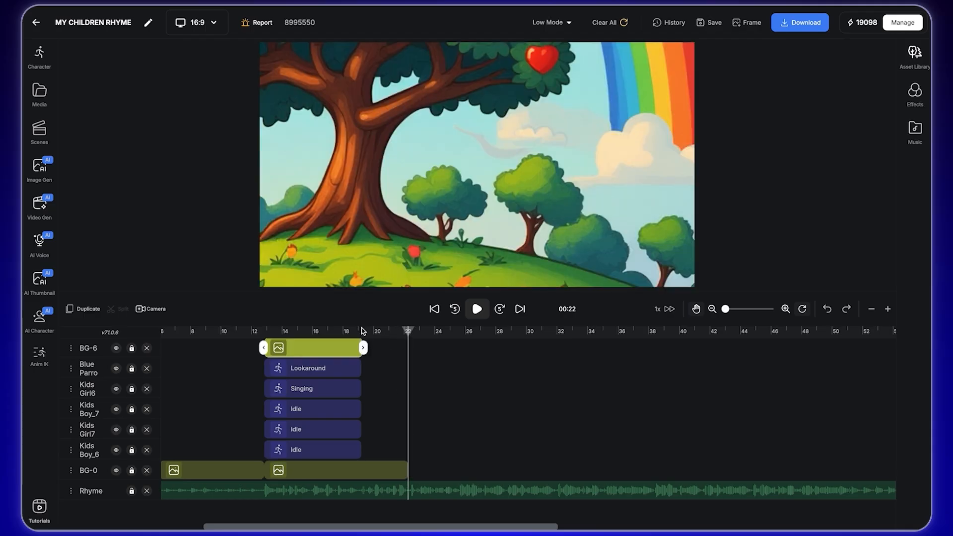
left_click(84, 309)
left_click_drag(429, 352, 385, 351)
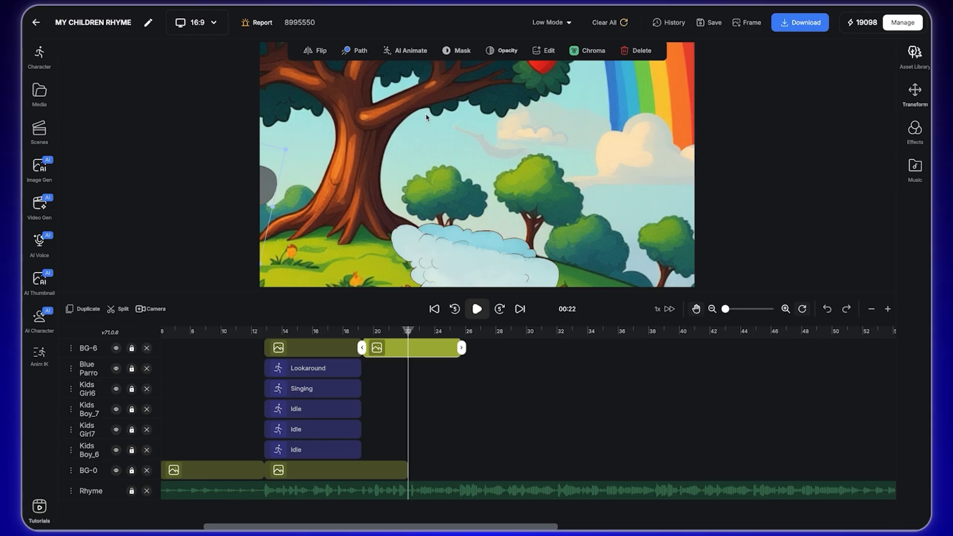
left_click_drag(260, 187, 513, 272)
left_click_drag(461, 350, 365, 333)
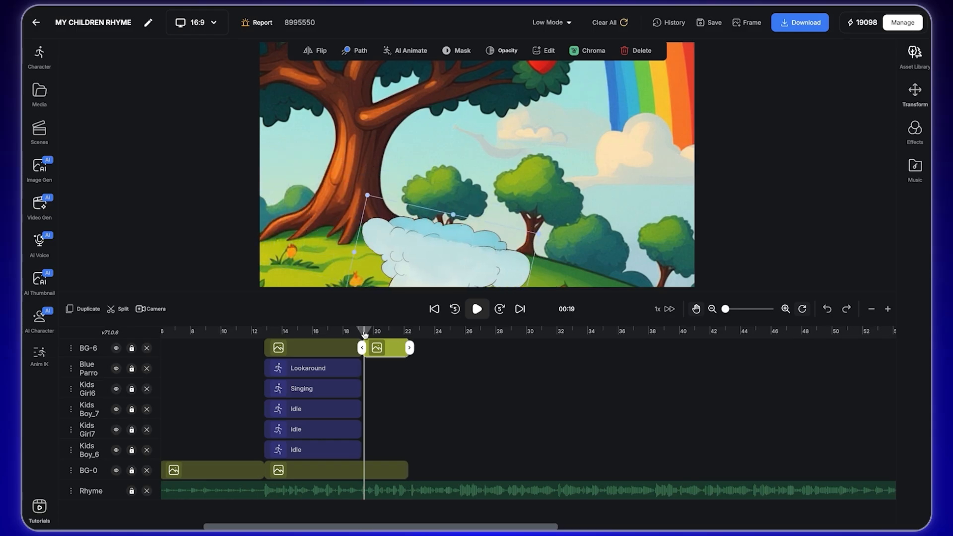
Extend the bluebird's clip and all four kids' clips to the end of the background at 00:22.
left_click(337, 368)
left_click_drag(362, 367, 409, 369)
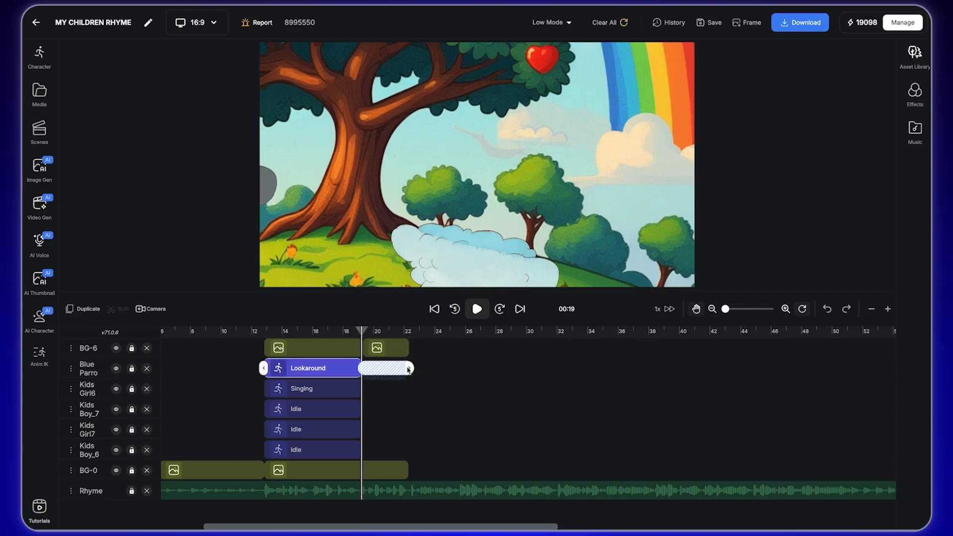
left_click(348, 390)
left_click_drag(362, 389, 408, 389)
left_click(357, 408)
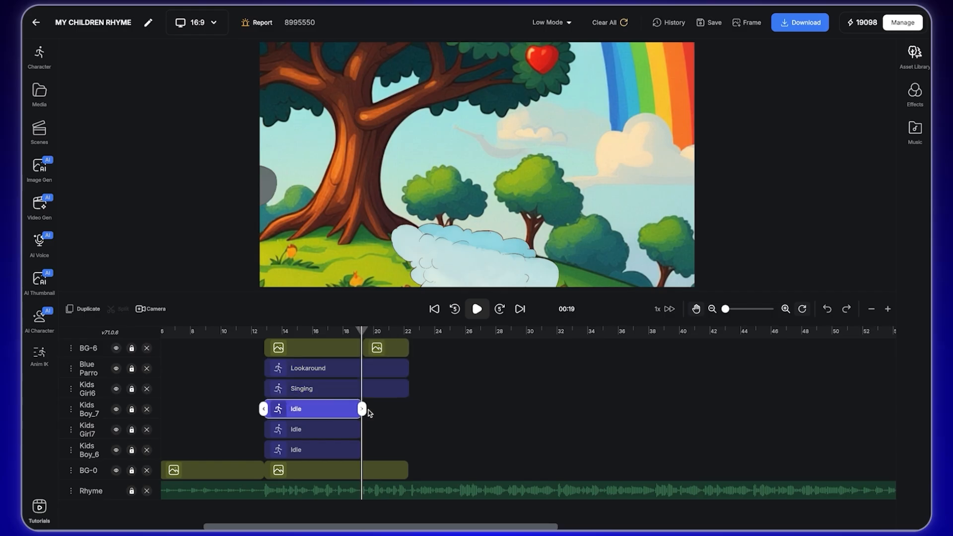
left_click(410, 334)
left_click_drag(362, 409, 408, 409)
left_click(350, 430)
left_click_drag(362, 429, 409, 429)
left_click(355, 450)
left_click_drag(362, 450, 409, 450)
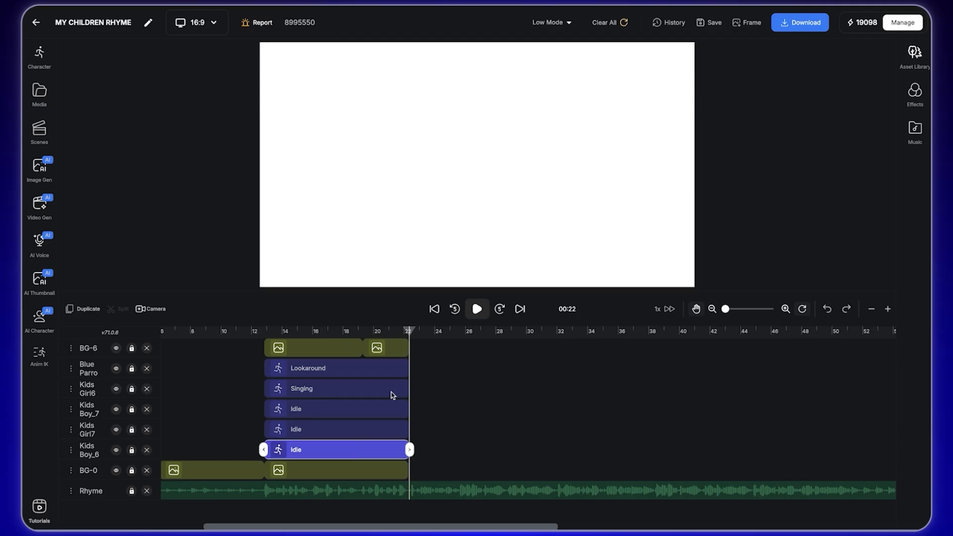
Play the tree scene from 00:13 and check the transition between the two cloud clips at 00:19.
left_click(345, 332)
left_click_drag(332, 336, 272, 333)
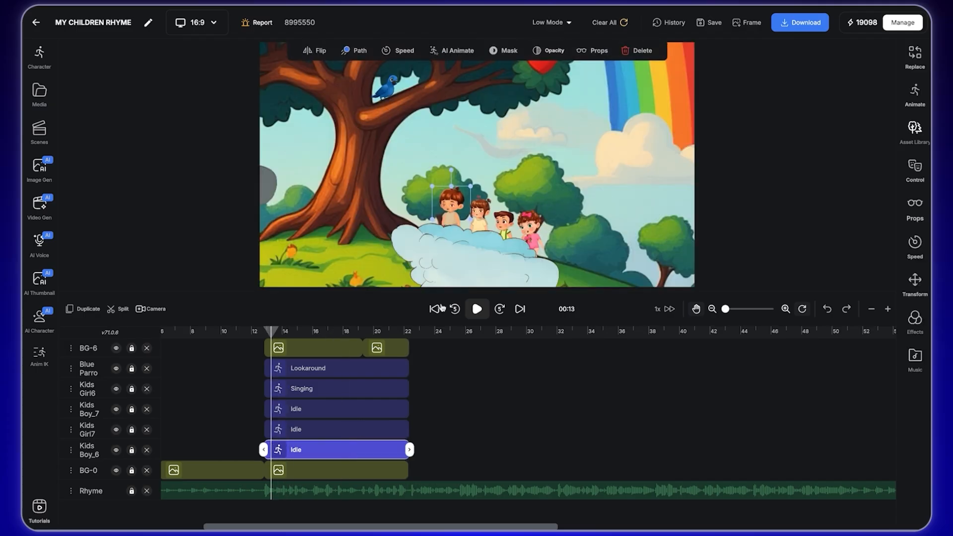
left_click(476, 310)
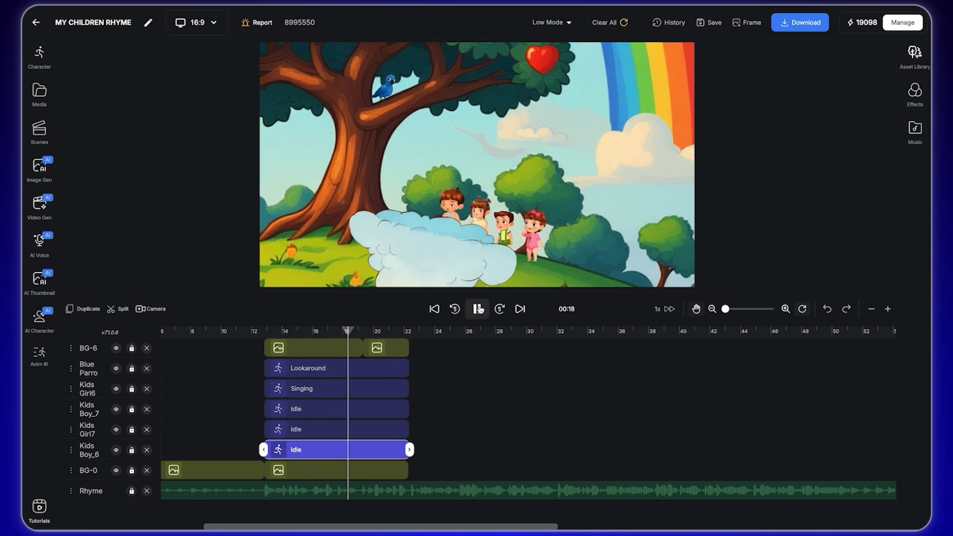
left_click(479, 309)
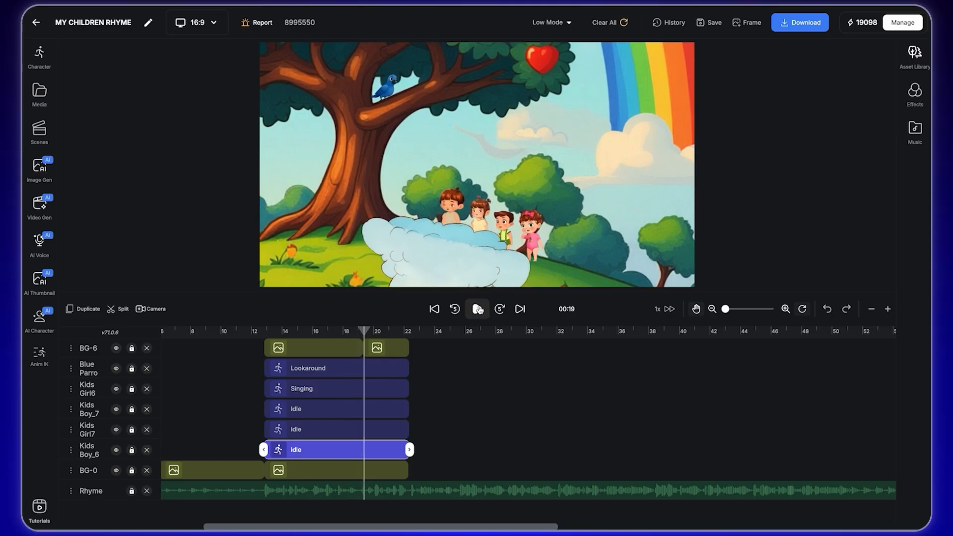
left_click(364, 333)
left_click_drag(365, 332, 368, 331)
left_click(432, 261)
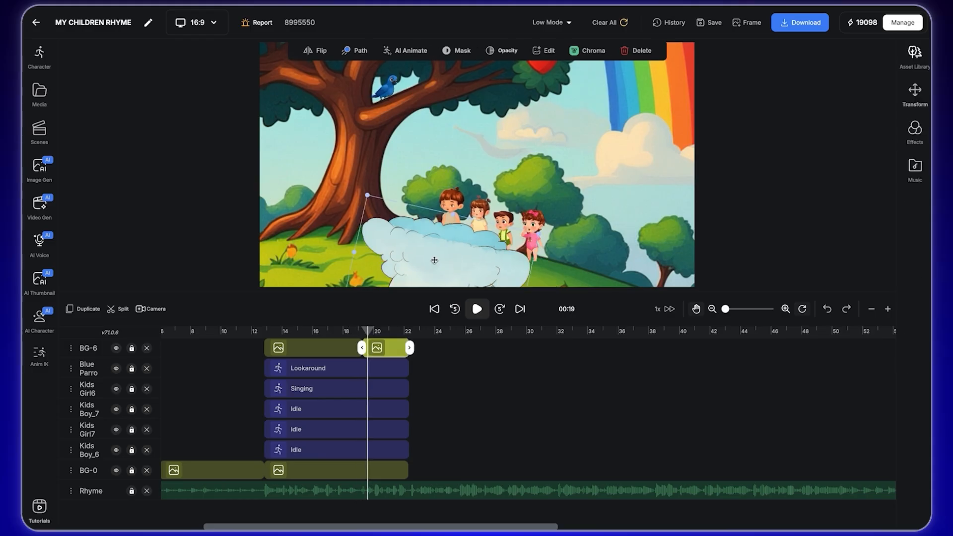
Try splitting the bluebird's Lookaround clip at 00:19, then undo that split.
left_click(360, 369)
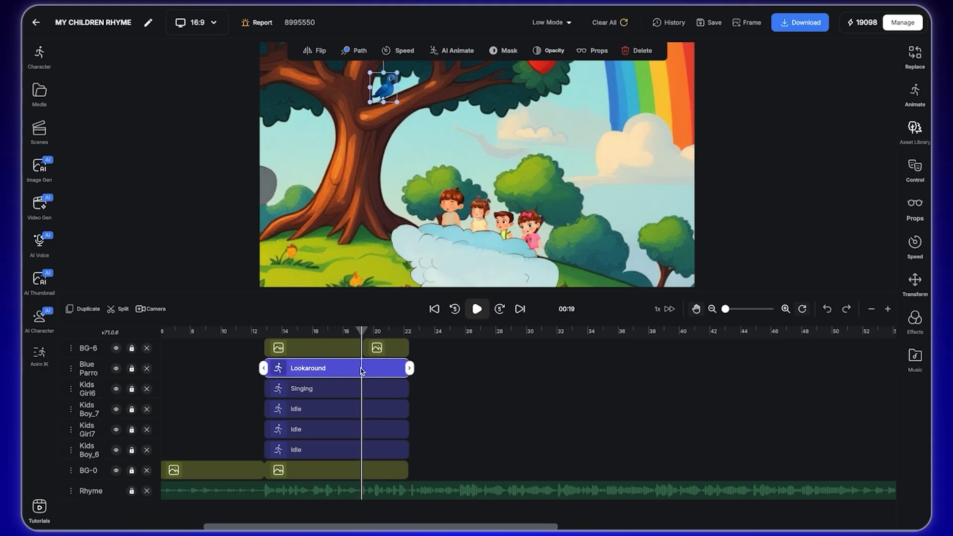
left_click(118, 309)
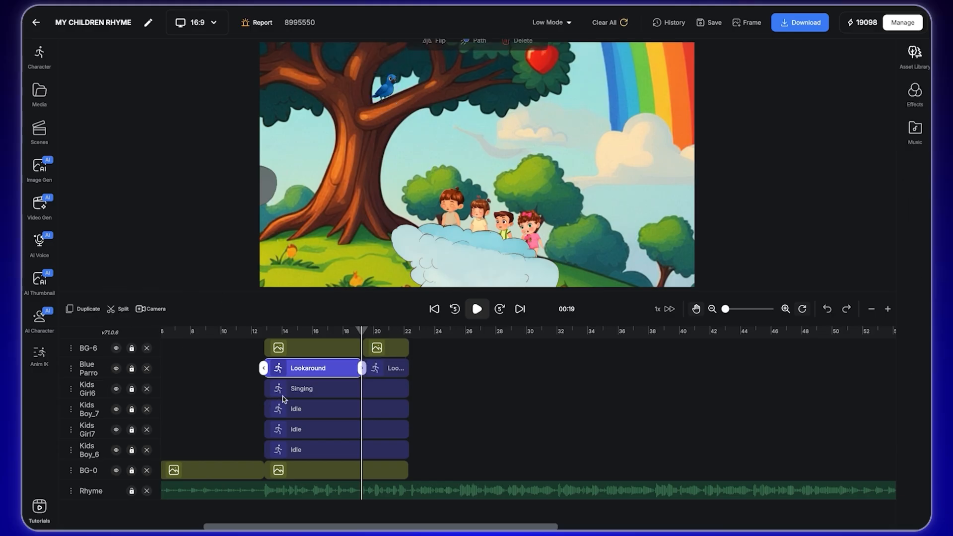
left_click(335, 392)
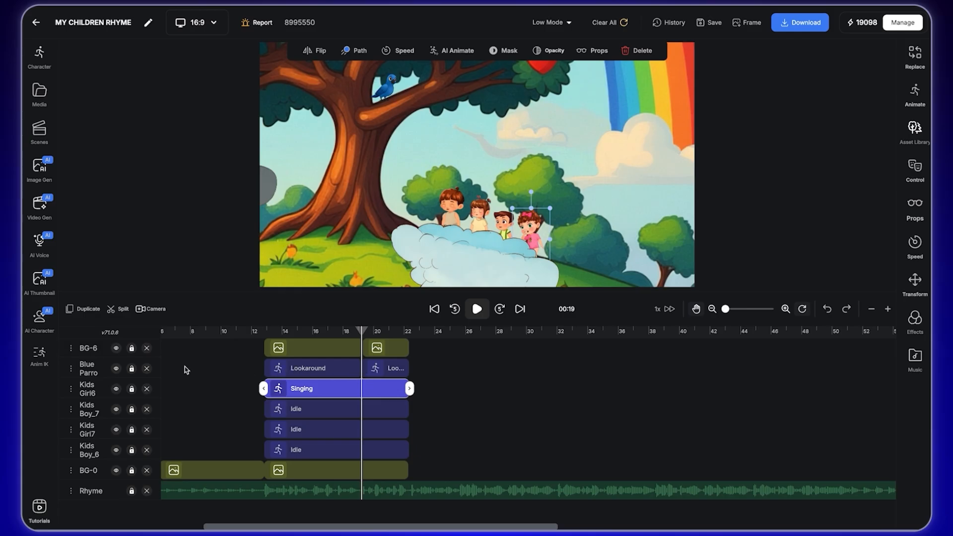
left_click(828, 310)
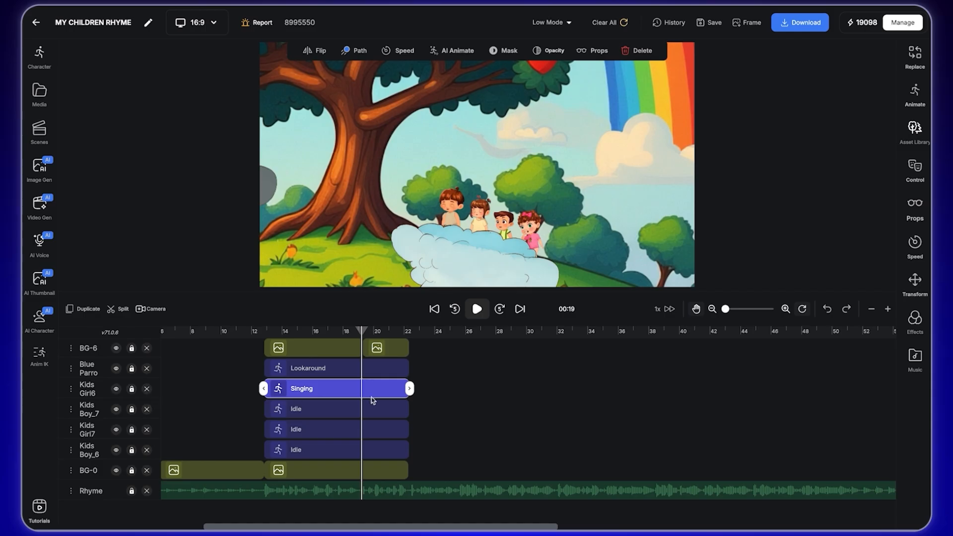
Split the Singing clip and the three Idle clips of the four kids at 00:19.
left_click(131, 312)
left_click(390, 412)
left_click(121, 311)
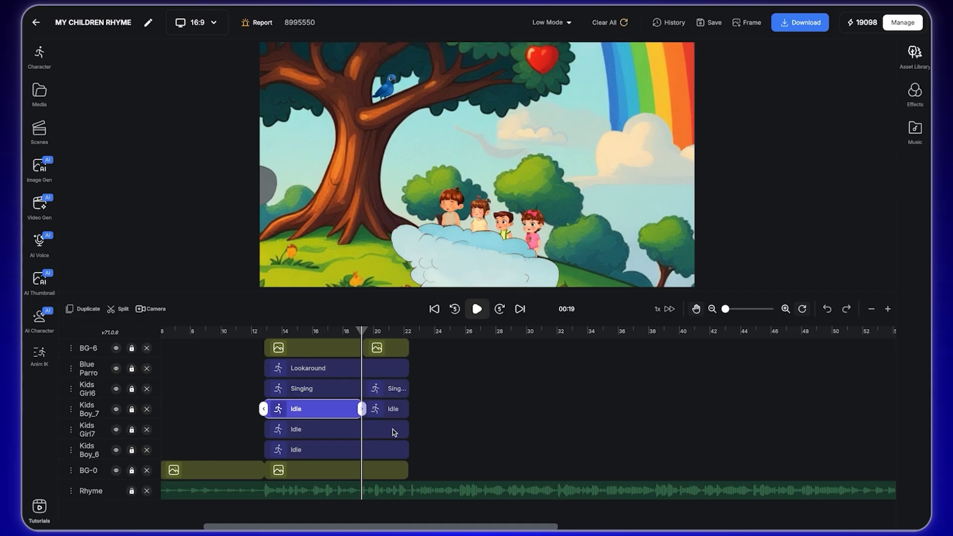
left_click(392, 430)
left_click(120, 310)
left_click(385, 450)
left_click(121, 310)
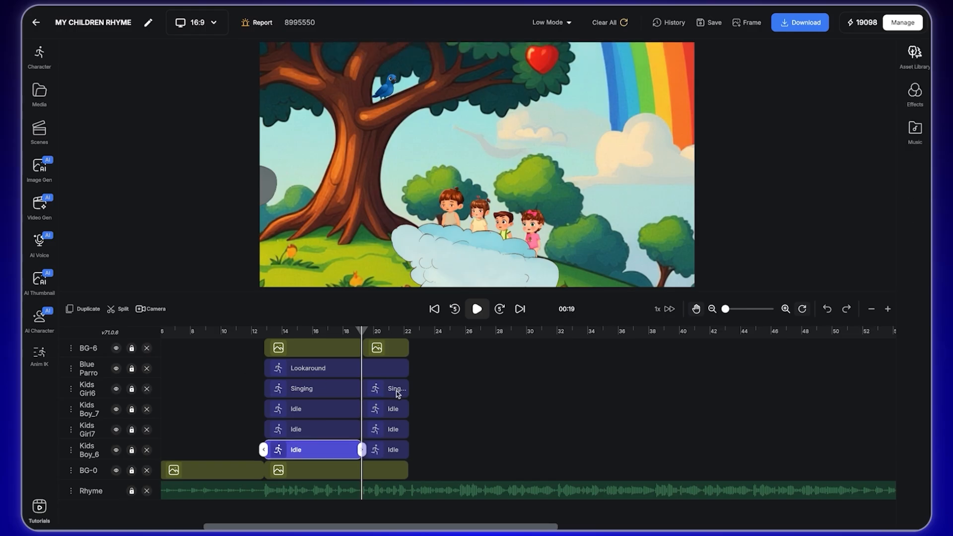
Apply the Jump animation to the clips of all four kids that start at 00:19.
left_click(380, 390)
left_click(913, 97)
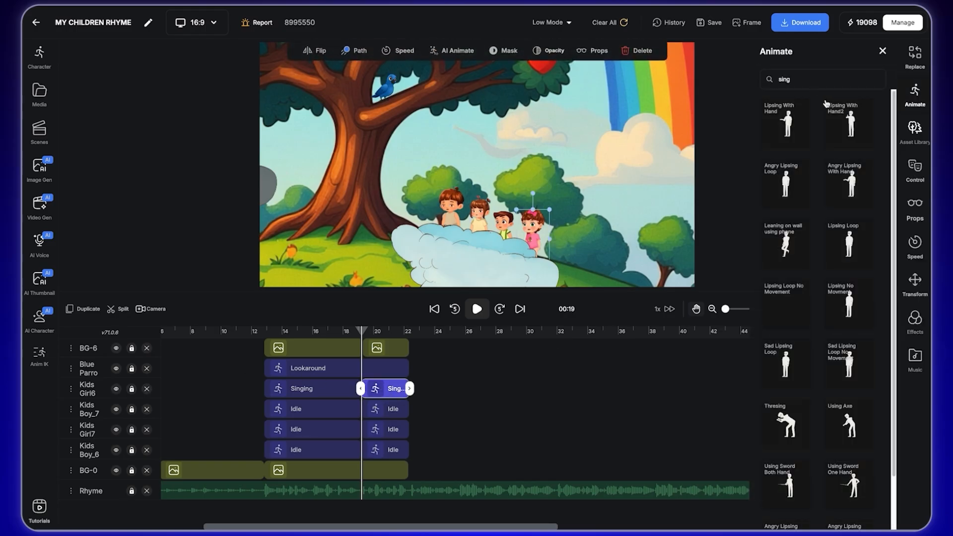
left_click(812, 82)
type("jump")
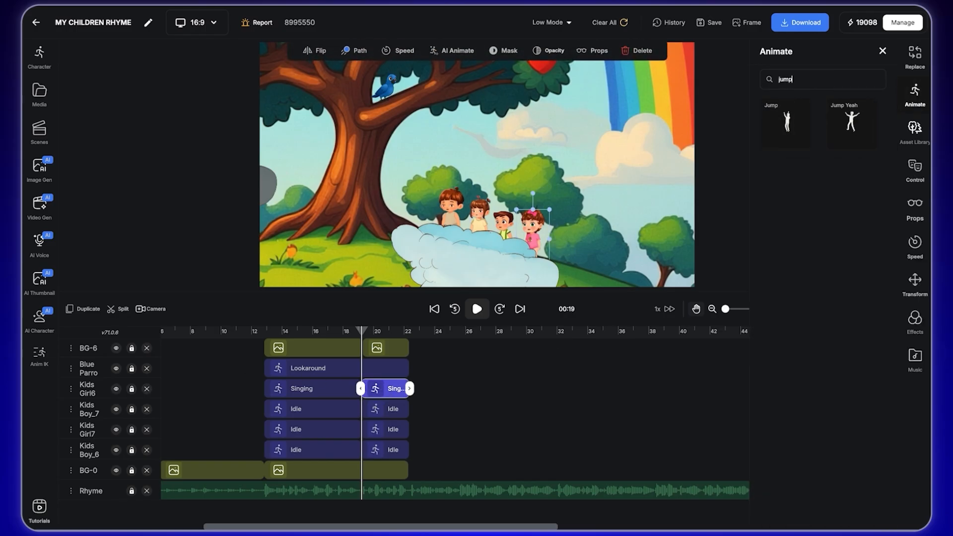
left_click(788, 127)
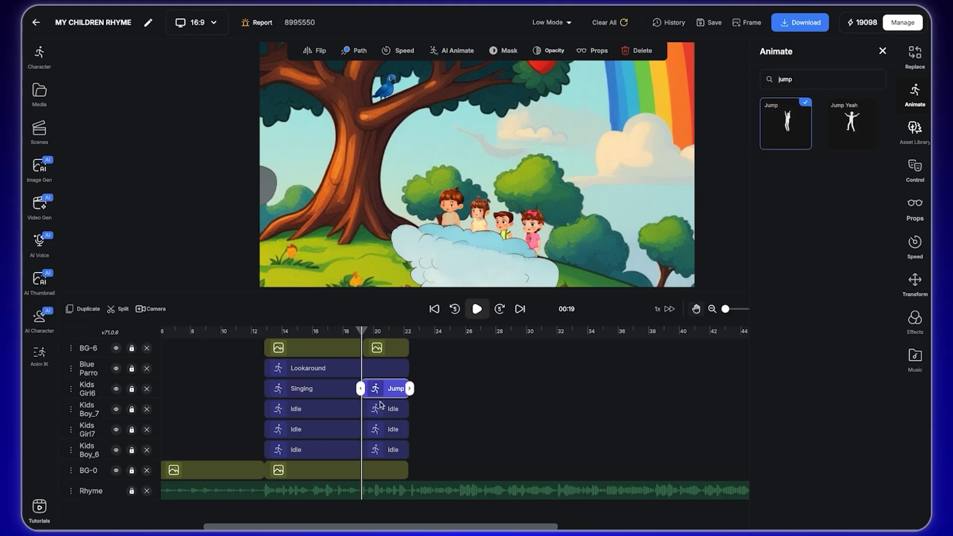
left_click(504, 223)
left_click(788, 126)
left_click(479, 211)
left_click(788, 133)
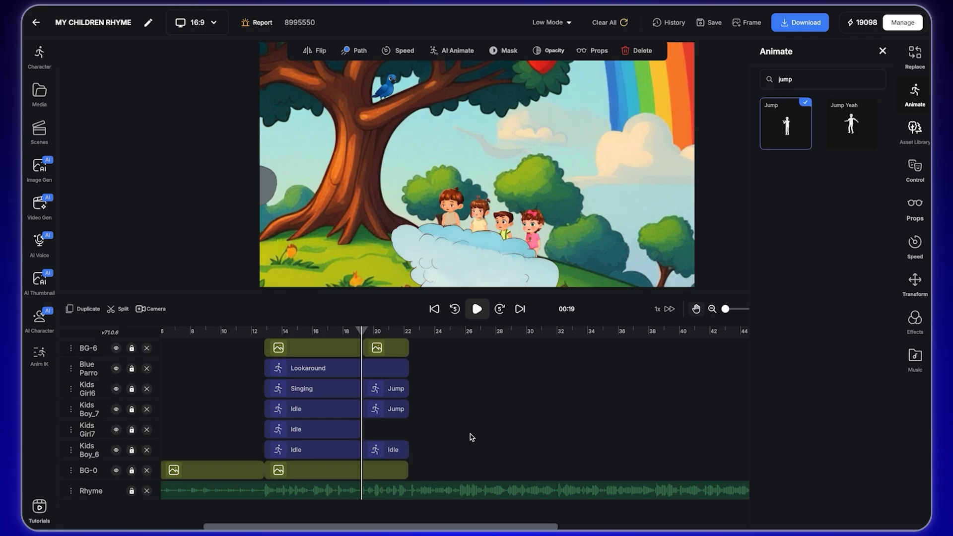
left_click(394, 451)
left_click(788, 128)
Play the tree scene from 00:14 to review the cloud's motion and the kids' jumps.
left_click(283, 331)
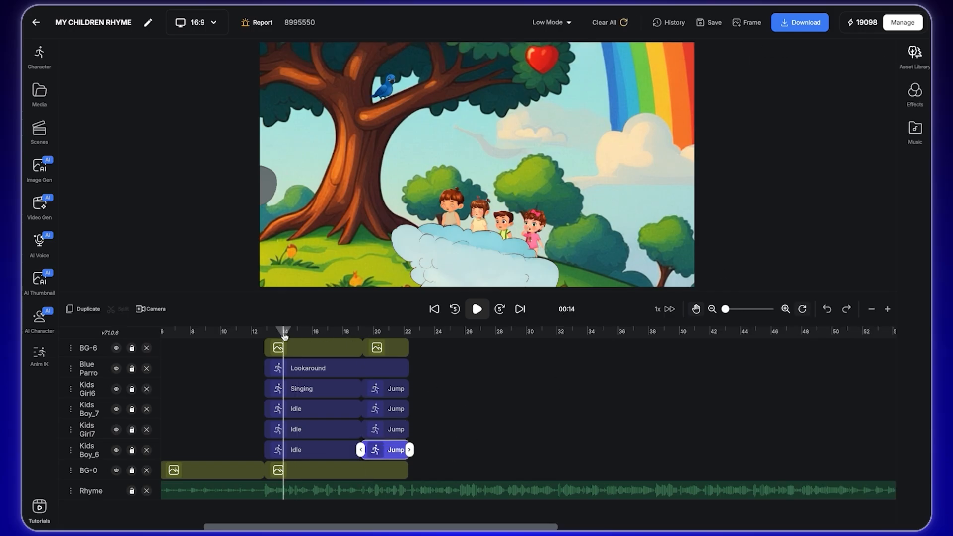
left_click(477, 309)
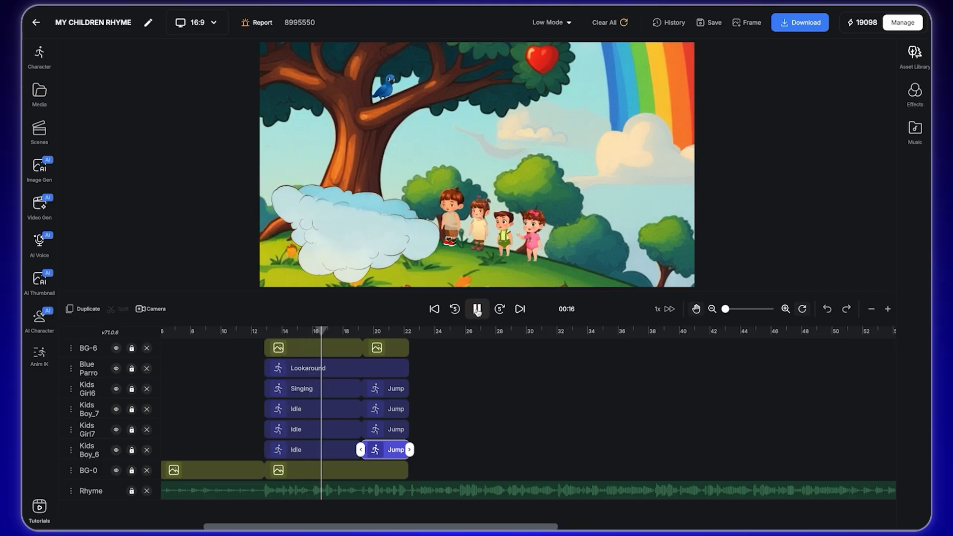
left_click(477, 309)
Split the Jump clips of all four kids at 00:20.
mouse_move(382, 331)
left_mouse_down()
mouse_move(392, 331)
mouse_move(367, 332)
mouse_move(381, 331)
left_mouse_up()
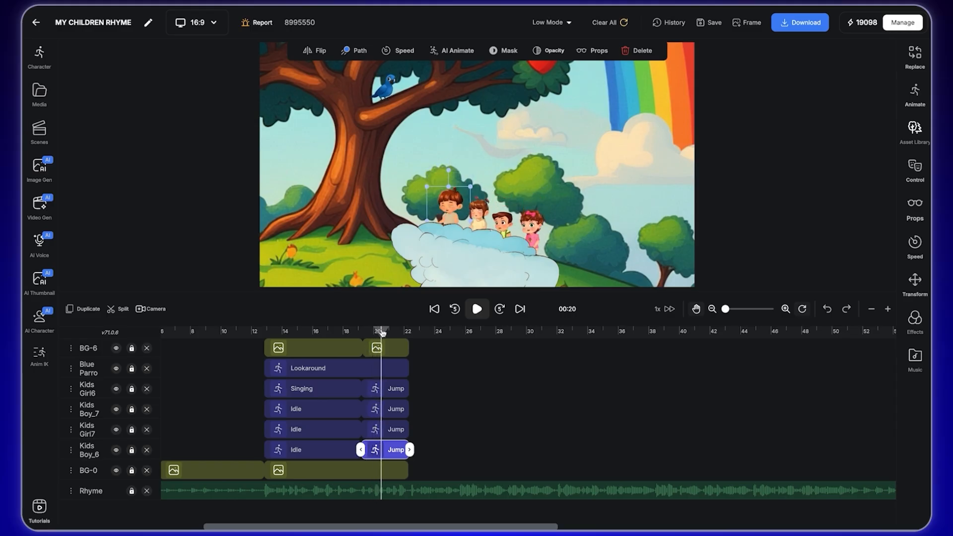
left_click(390, 388)
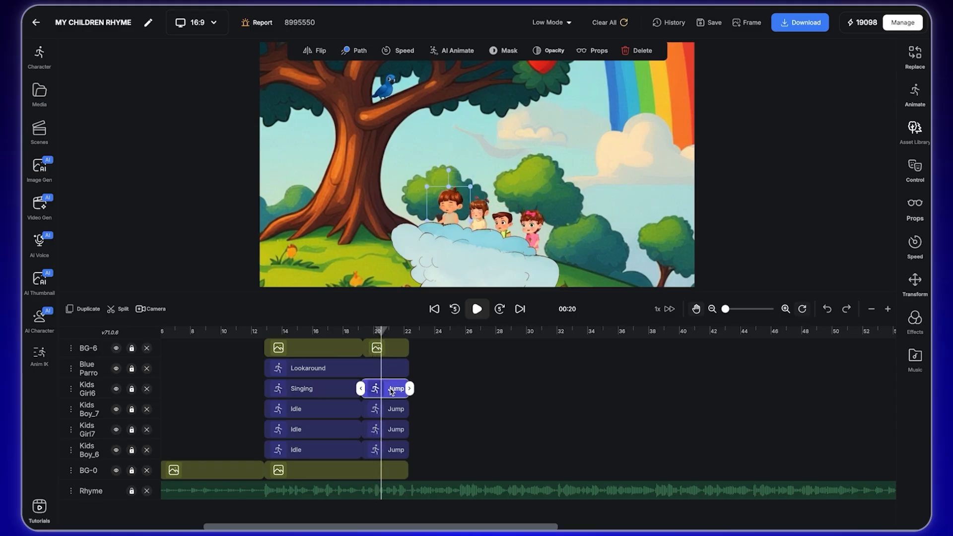
left_click(393, 408)
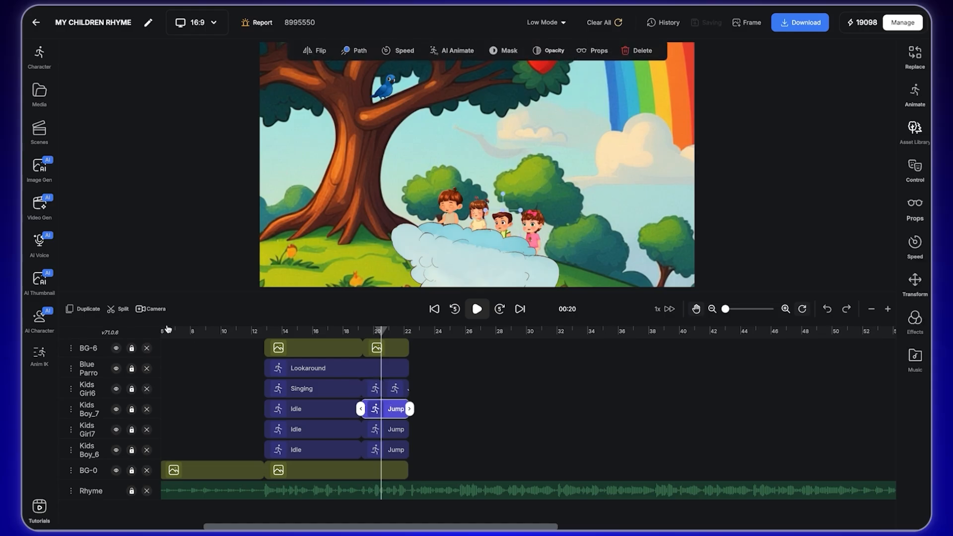
left_click(392, 429)
left_click(393, 449)
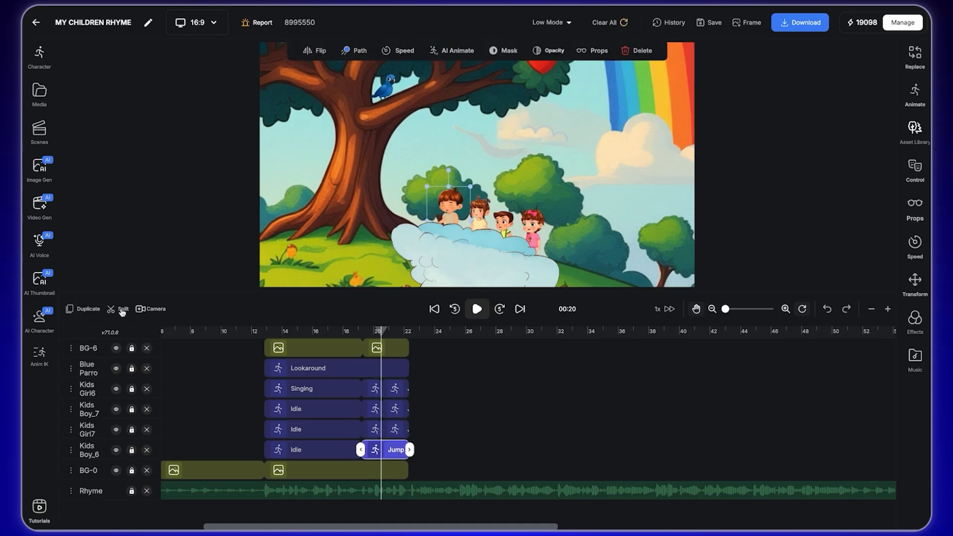
Apply the Idle animation to the four kids' clips that start at 00:20, and play the scene from there.
left_click(395, 389)
left_click(909, 100)
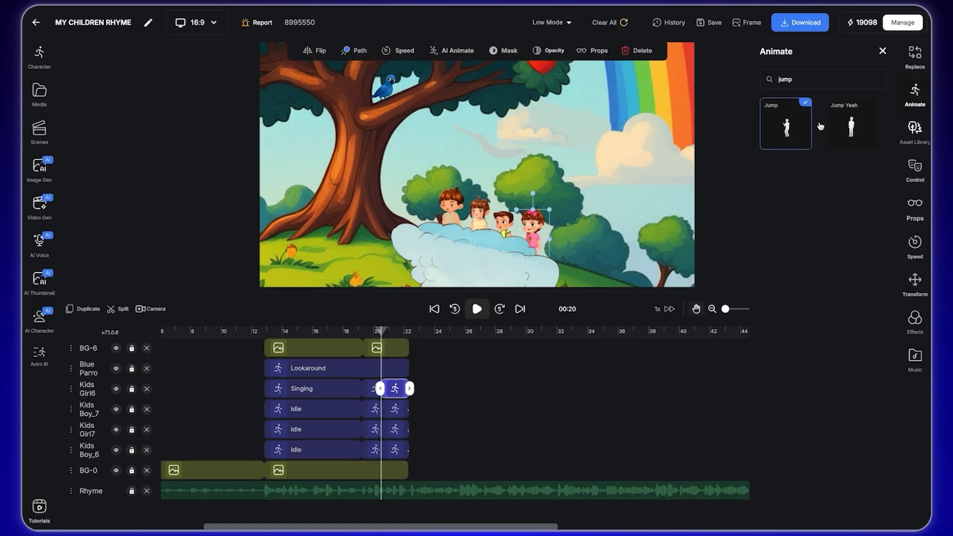
key("BackSpace")
key("BackSpace")
key("BackSpace")
key("BackSpace")
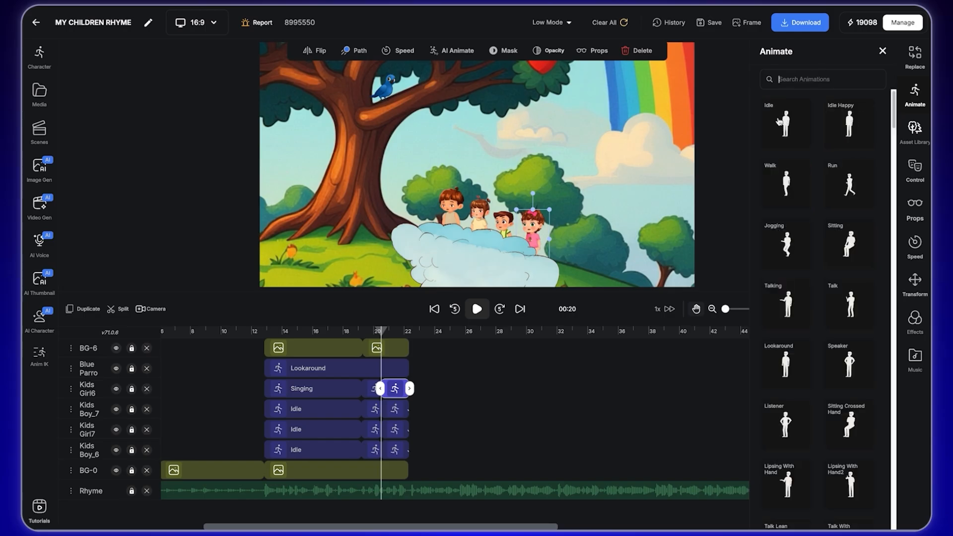
left_click(395, 410)
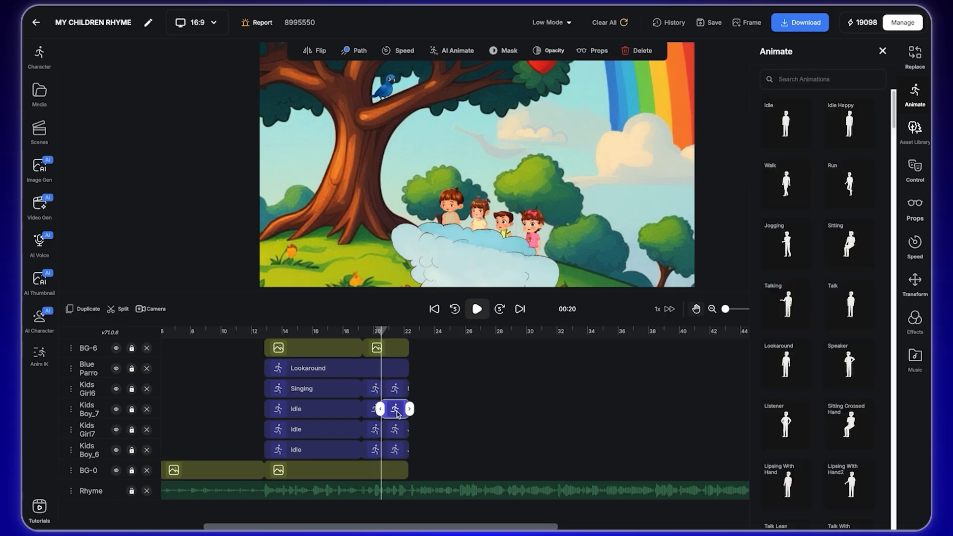
left_click(394, 430)
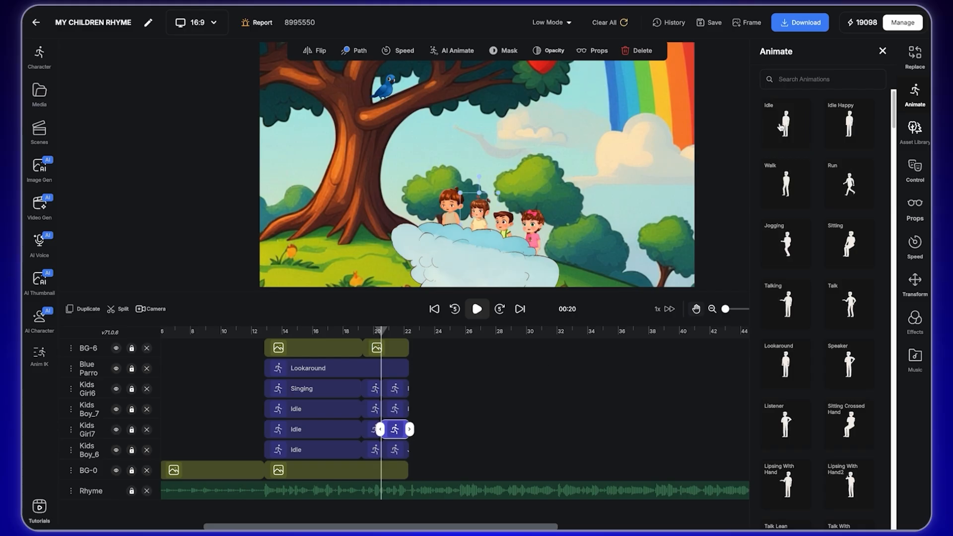
left_click(395, 450)
left_click(774, 139)
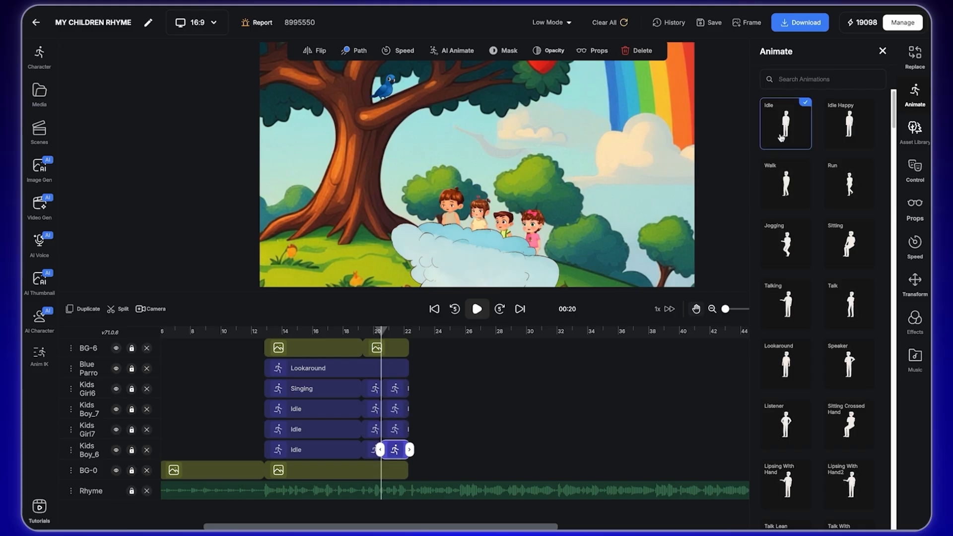
left_click(477, 308)
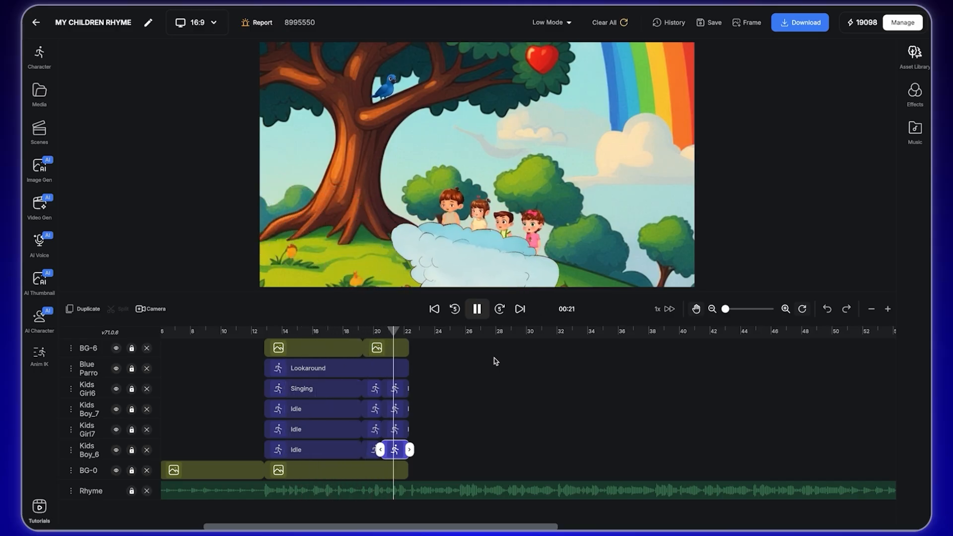
left_click(477, 310)
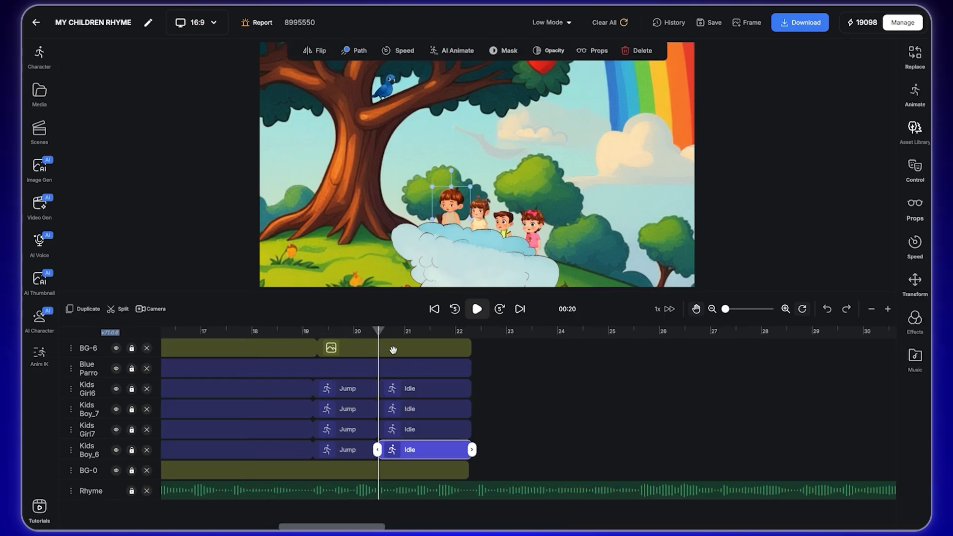
Rename the BG-6 track as Cloud.
double_click(92, 349)
type("Cloud")
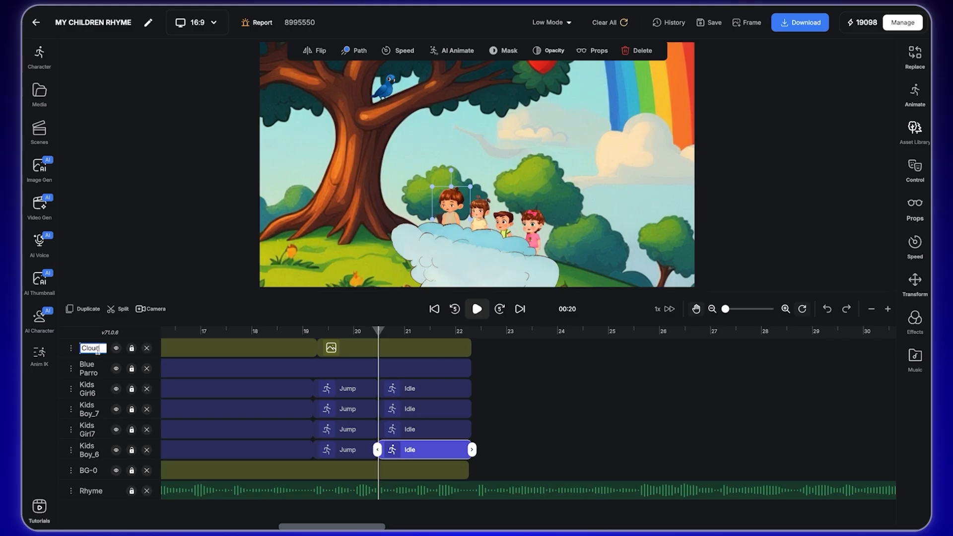
left_click(518, 357)
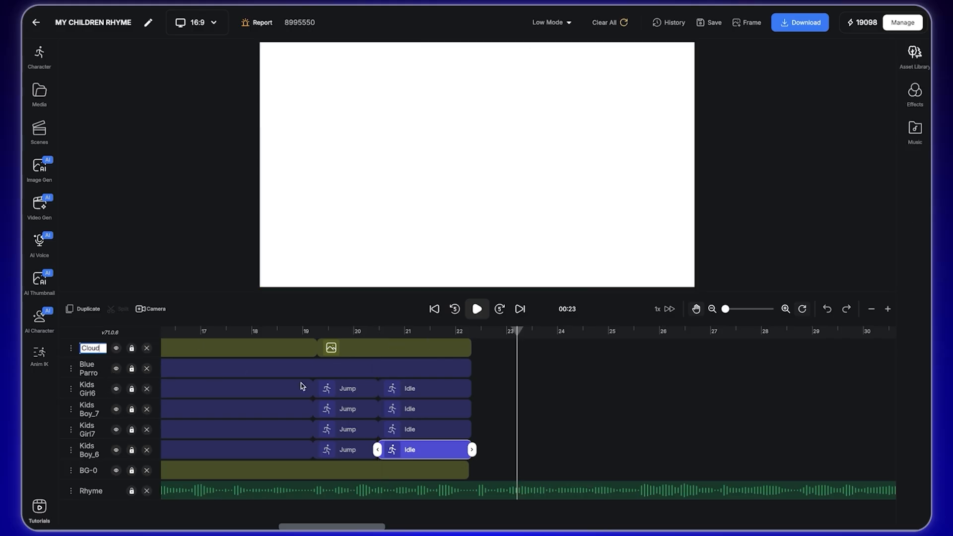
Split the second Cloud clip at 00:20, where the kids' Jump clips end.
left_click(365, 352)
left_click(325, 337)
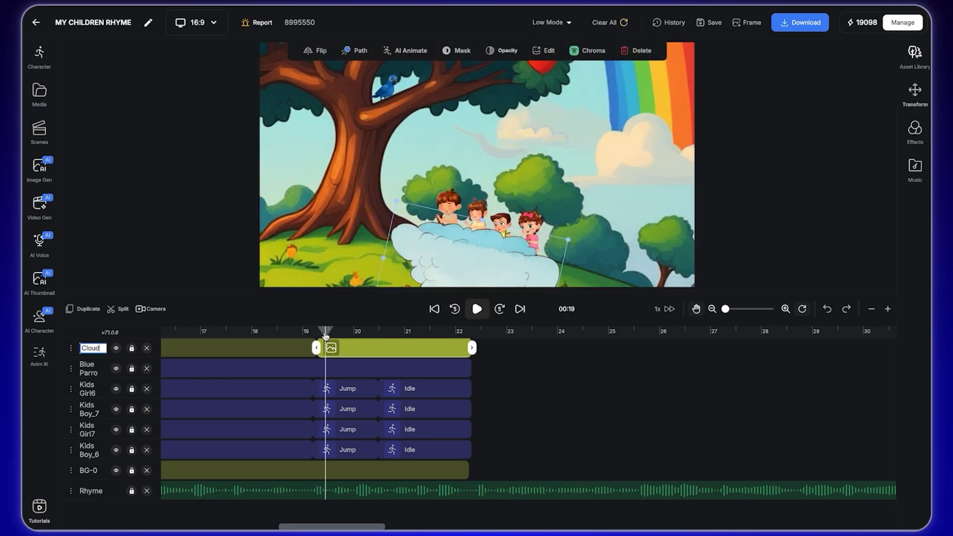
left_click(323, 336)
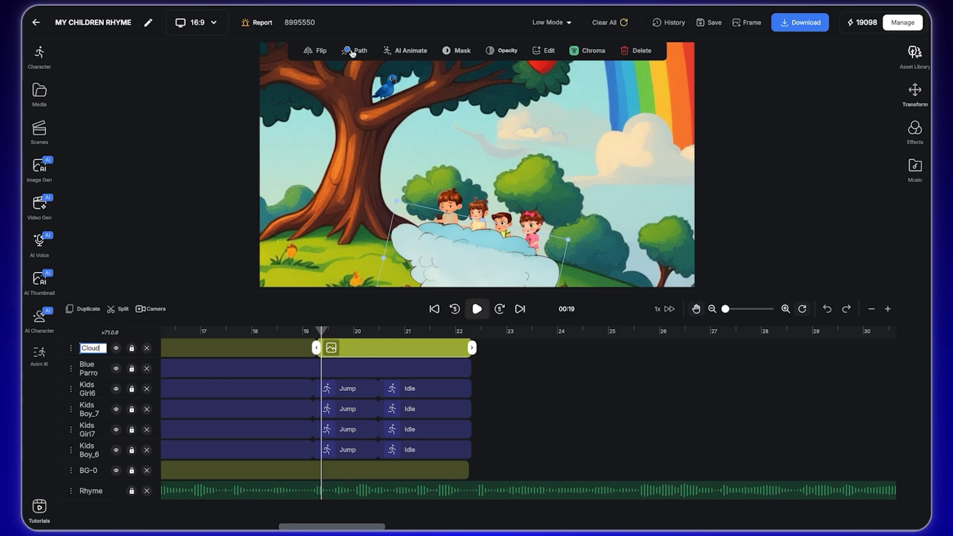
left_click_drag(321, 330, 378, 330)
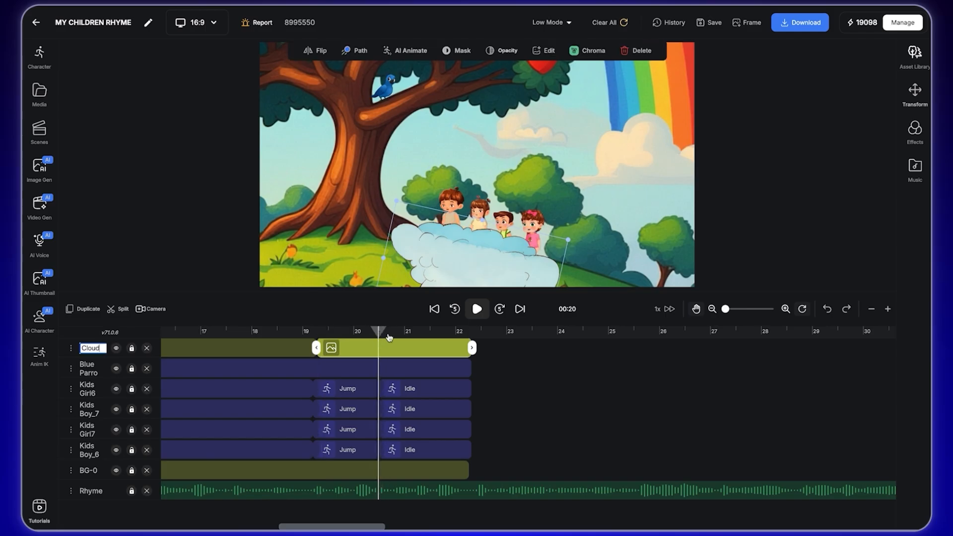
left_click(120, 309)
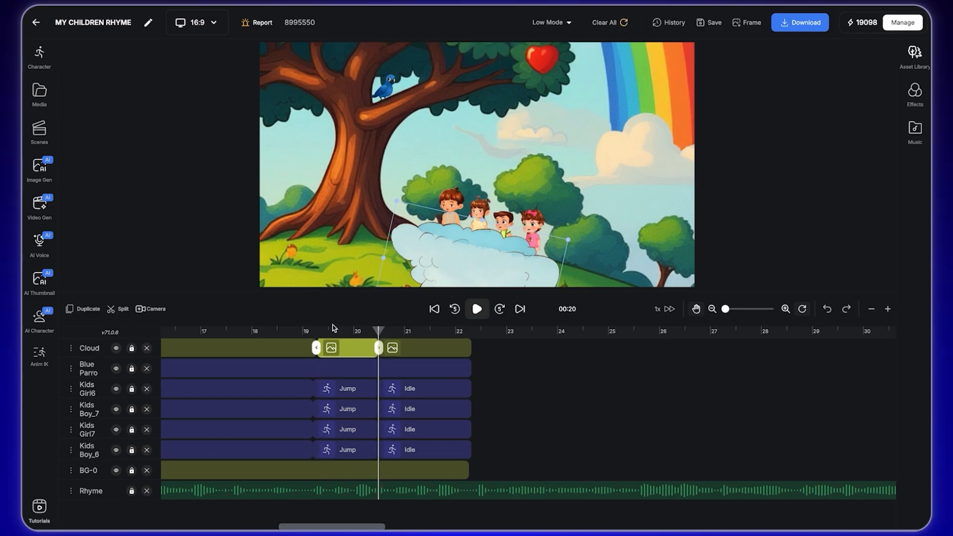
Add a motion path to the Cloud clip that starts at 00:20, moving the cloud from under the kids toward the tree trunk.
left_click_drag(380, 331, 408, 331)
left_click(408, 346)
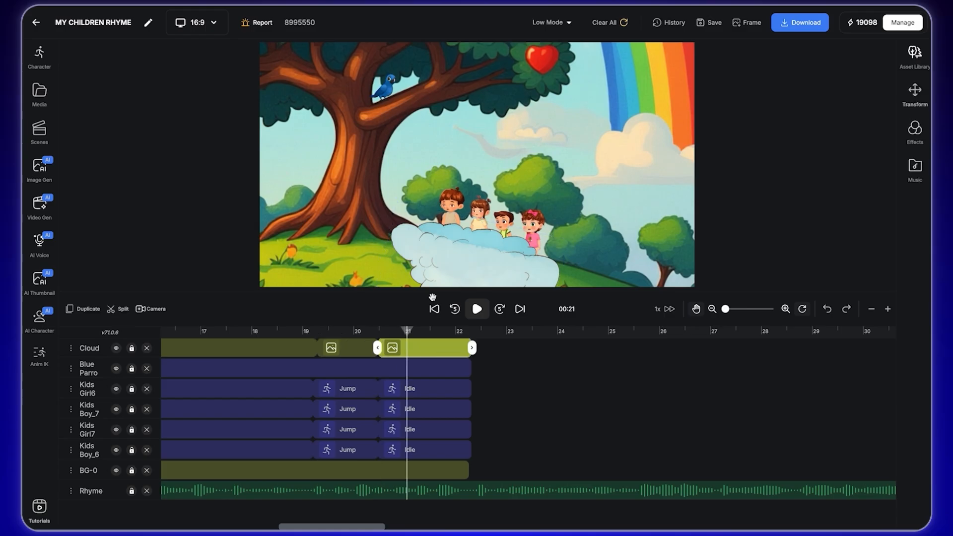
left_click(361, 51)
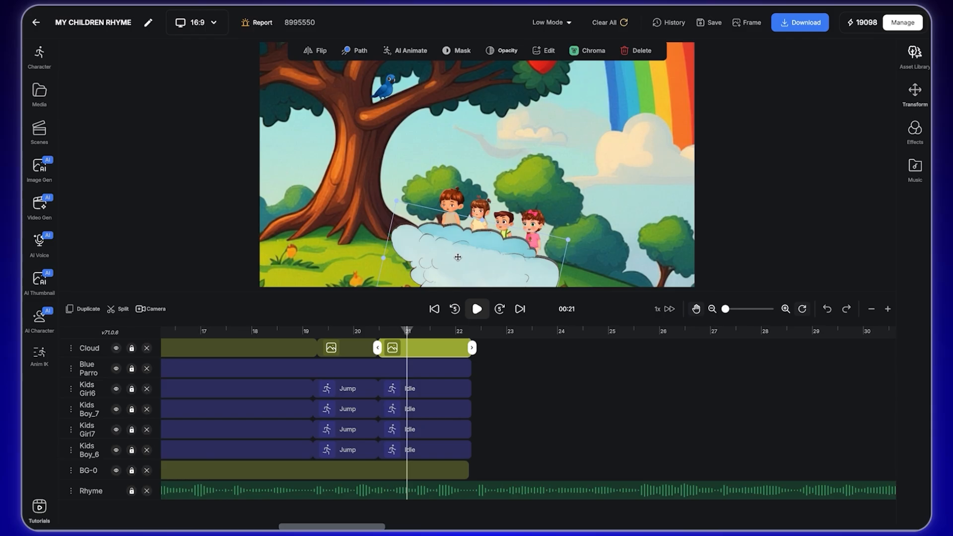
left_click_drag(464, 259, 364, 232)
left_click_drag(496, 259, 368, 258)
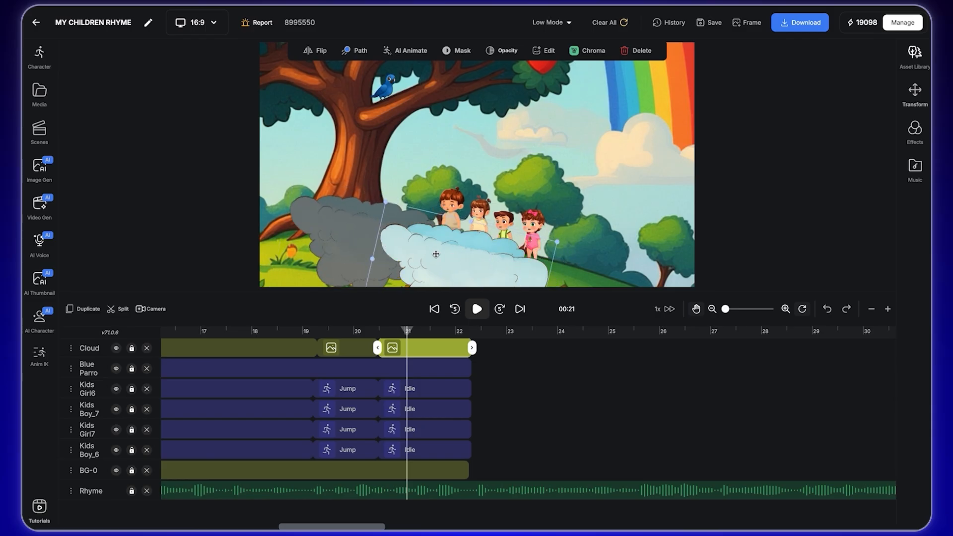
Set the last Cloud clip's path to start beneath the four kids and end in front of the tree trunk.
left_click_drag(451, 252, 549, 277)
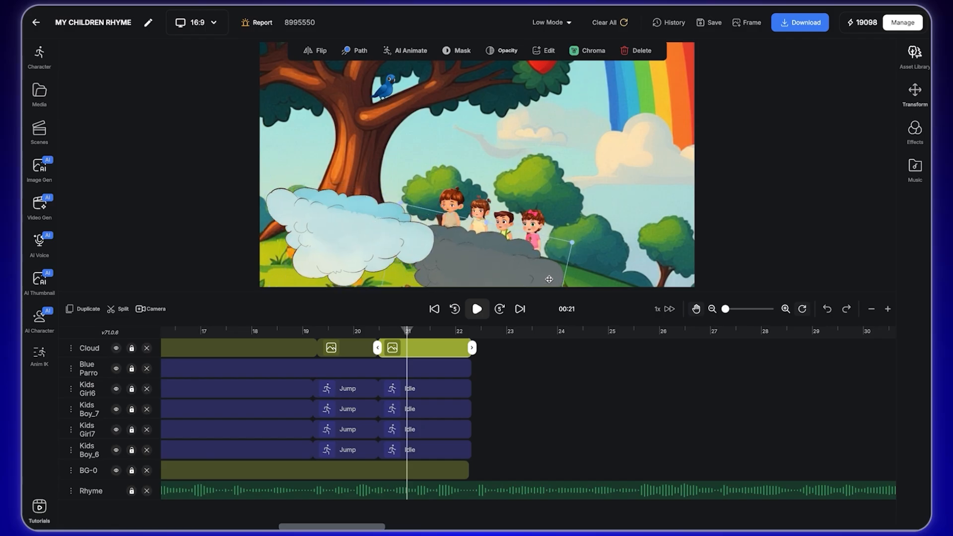
left_click(358, 236)
left_click_drag(357, 234, 354, 232)
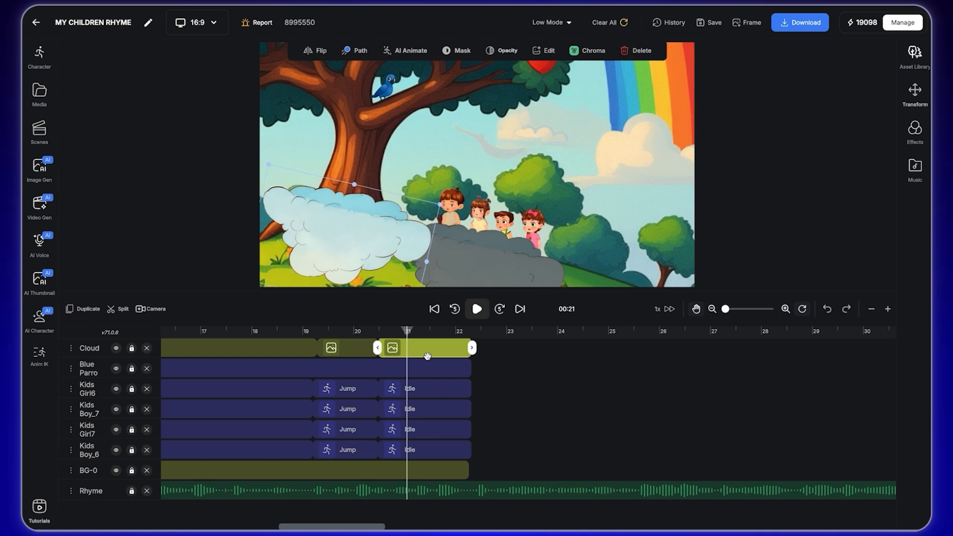
Add paths to the Kids Boy_6 and Kids Girl7 idle clips, ending side by side above the cloud at the tree trunk.
left_click(425, 388)
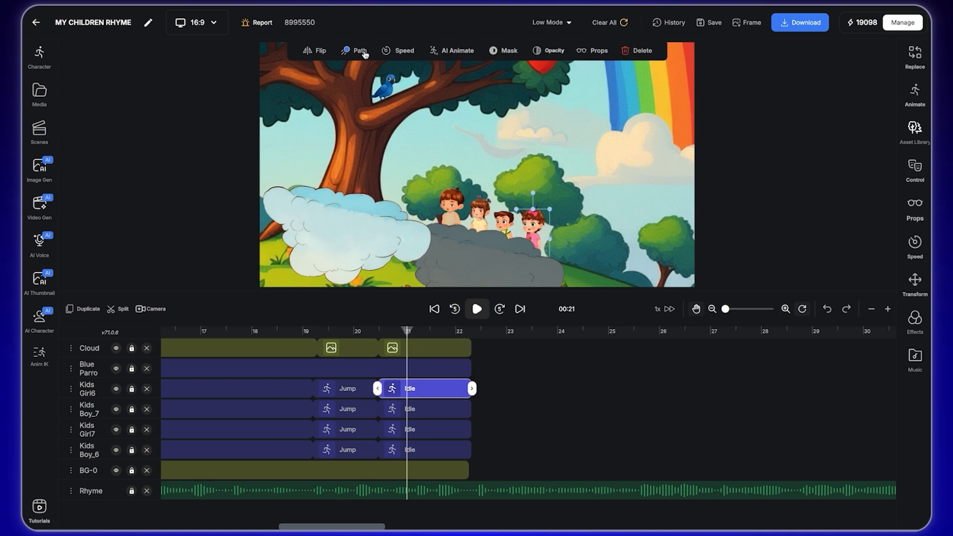
left_click(452, 209)
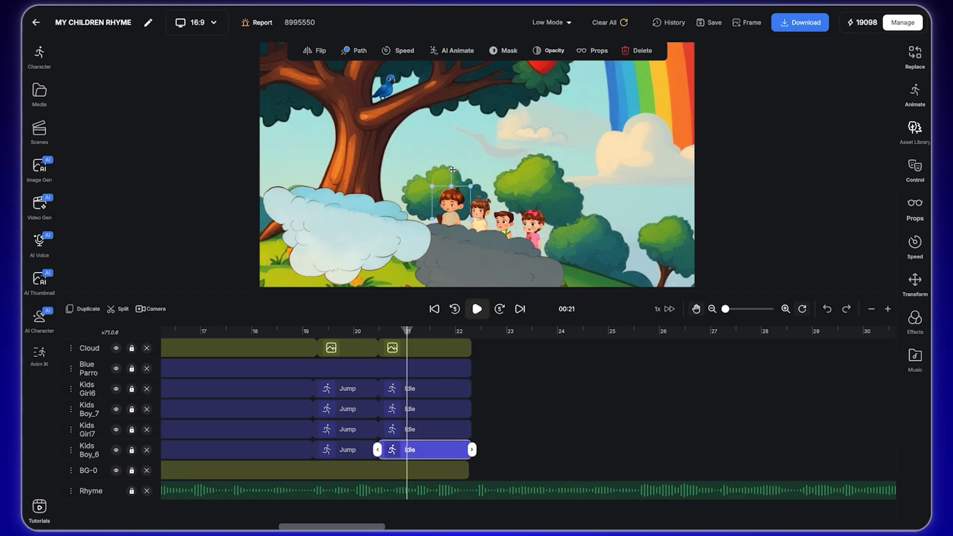
left_click(361, 51)
left_click_drag(615, 230, 304, 178)
left_click(482, 215)
left_click(361, 52)
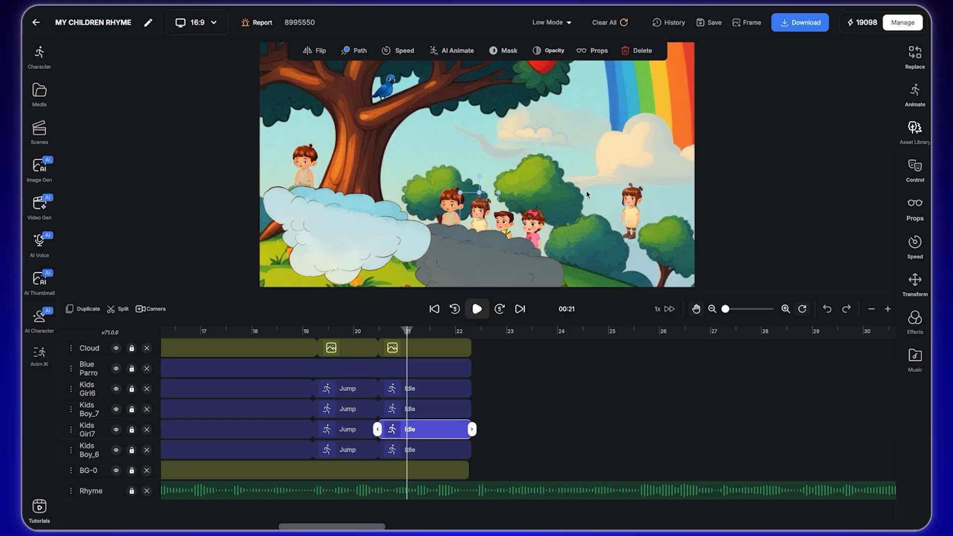
left_click_drag(629, 226, 331, 193)
Add paths to the Kids Boy_7 and Kids Girl6 idle clips, ending beside the other two kids above the tree-side cloud.
left_click(508, 222)
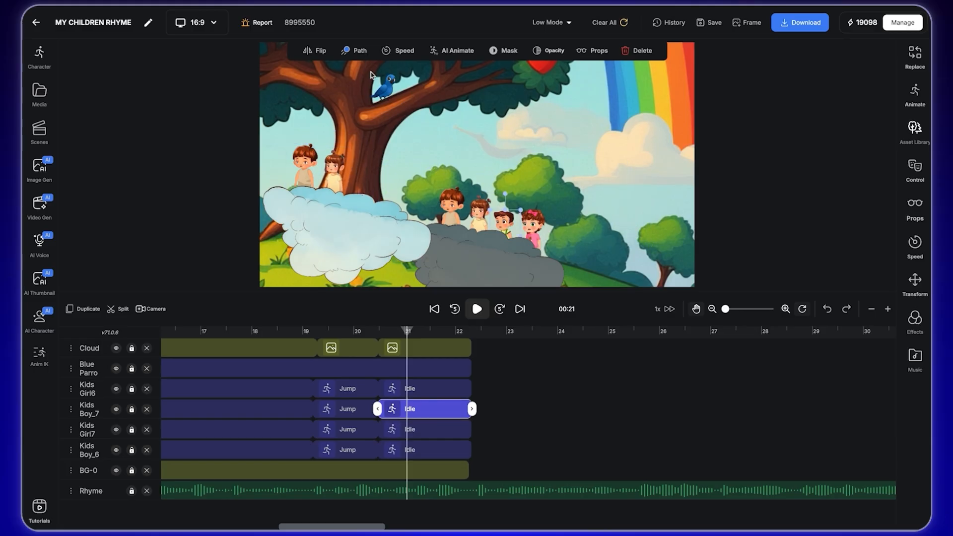
left_click(356, 52)
left_click_drag(524, 194, 358, 187)
left_click(535, 232)
left_click(360, 51)
left_click_drag(546, 196, 392, 184)
left_click(548, 395)
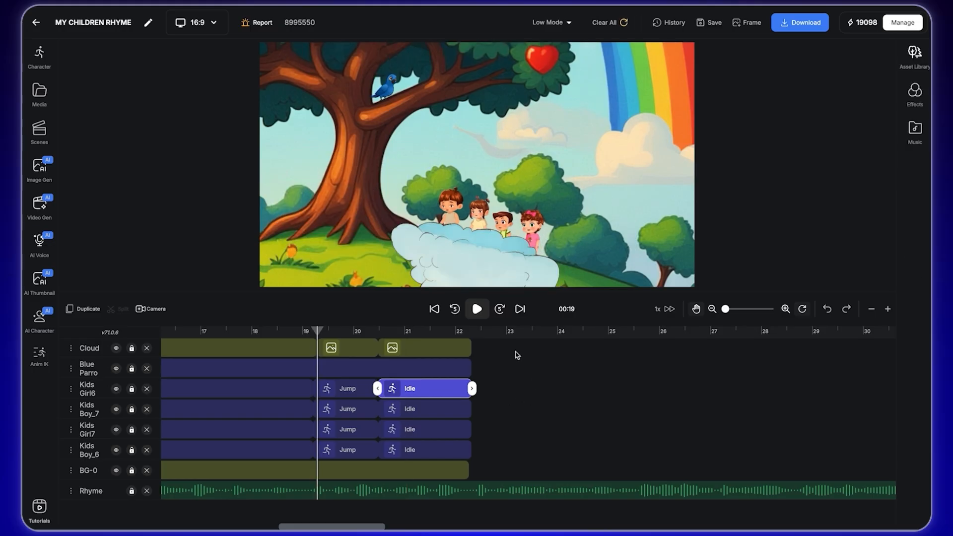
Play back the cloud ride from about 19 seconds and review the end of the scene around 22 seconds.
left_click(475, 307)
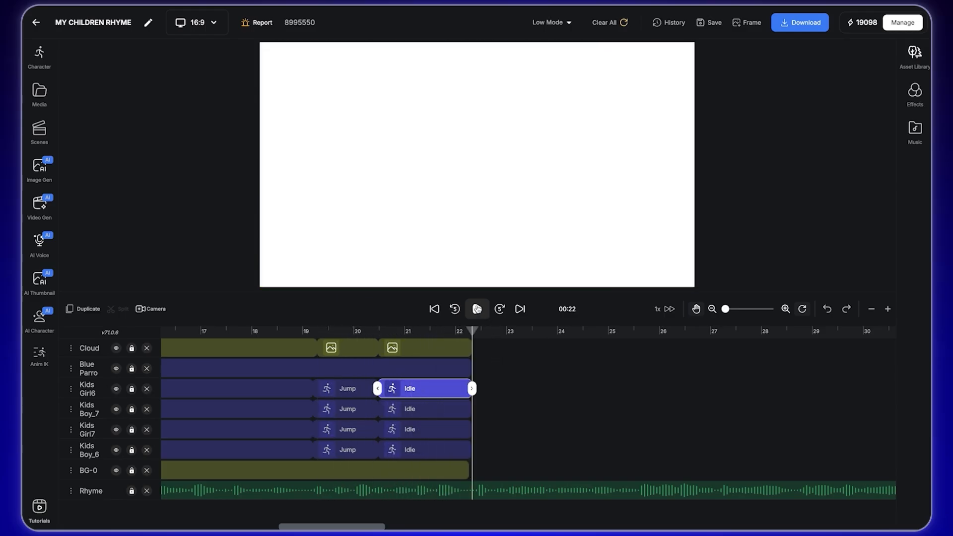
left_click_drag(471, 331, 440, 333)
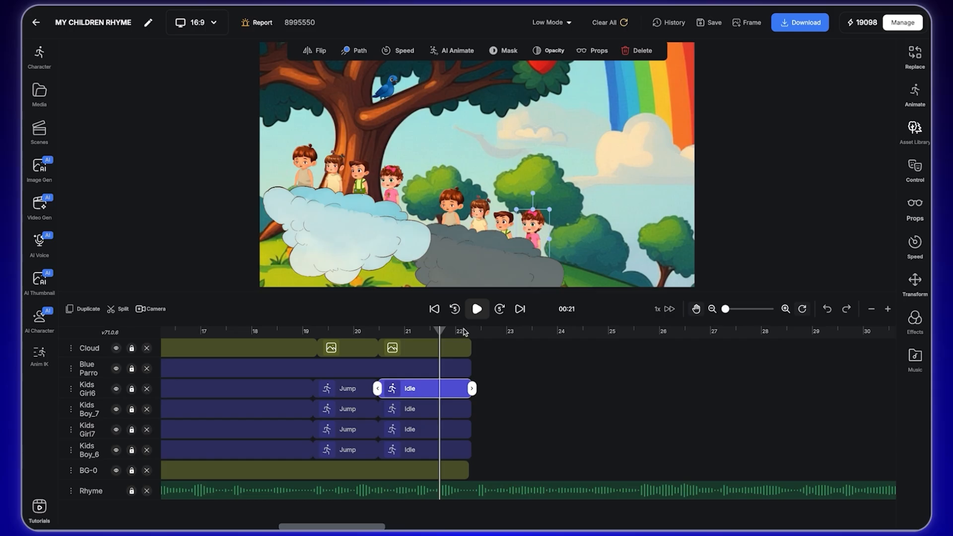
left_click(477, 336)
key("space")
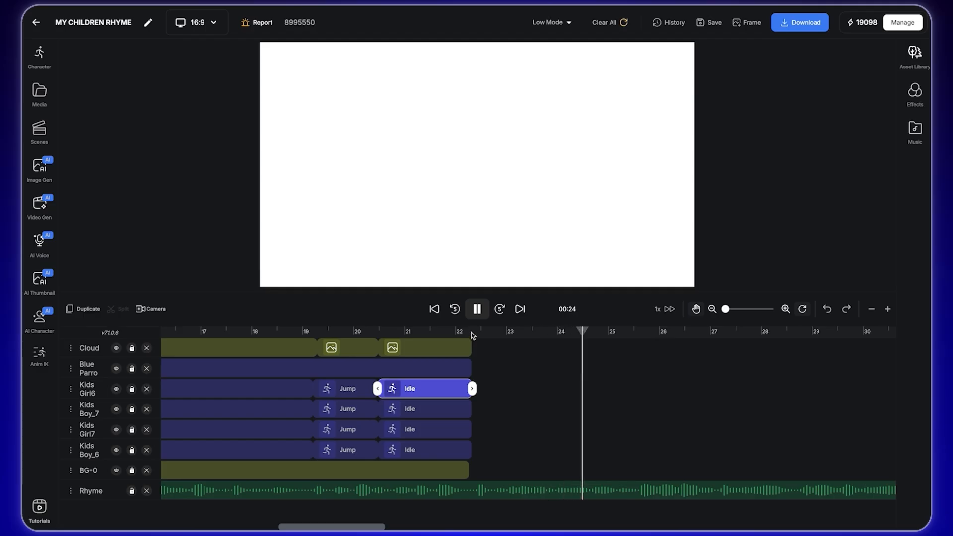
left_click(476, 322)
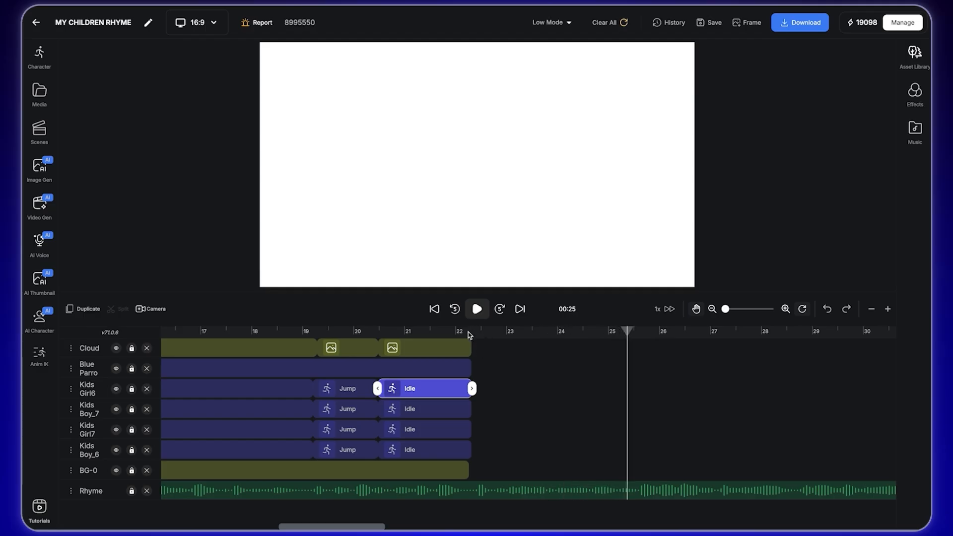
left_click(469, 332)
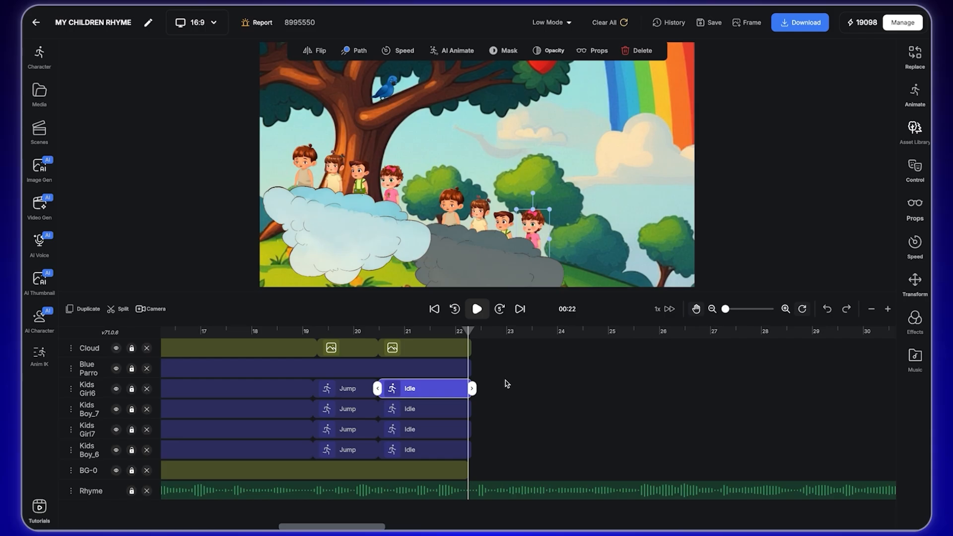
left_click(448, 332)
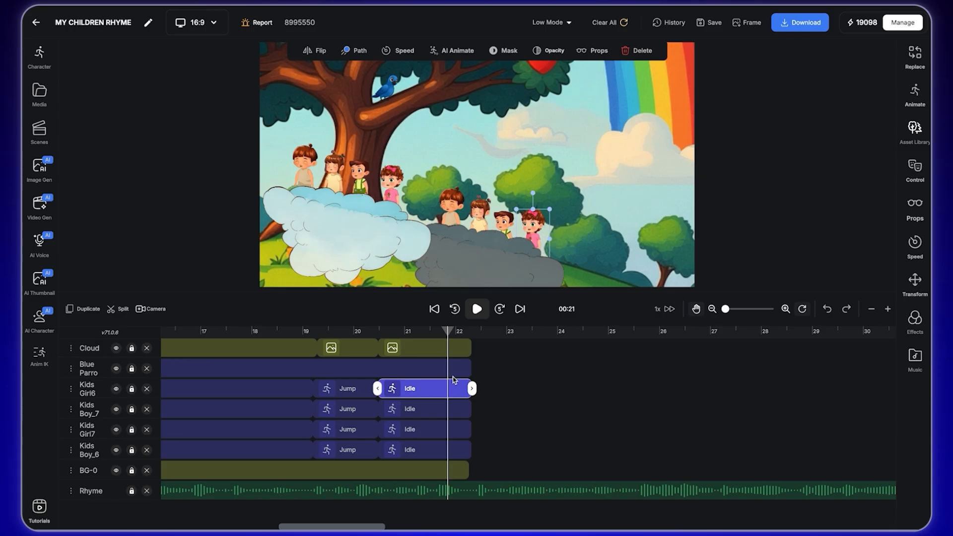
With the playhead near 22 seconds, upload rainbow-and-clouds-in-the-sky-background-vector.jpg uncropped as the image generator's reference, using Image Stylization.
left_click(465, 331)
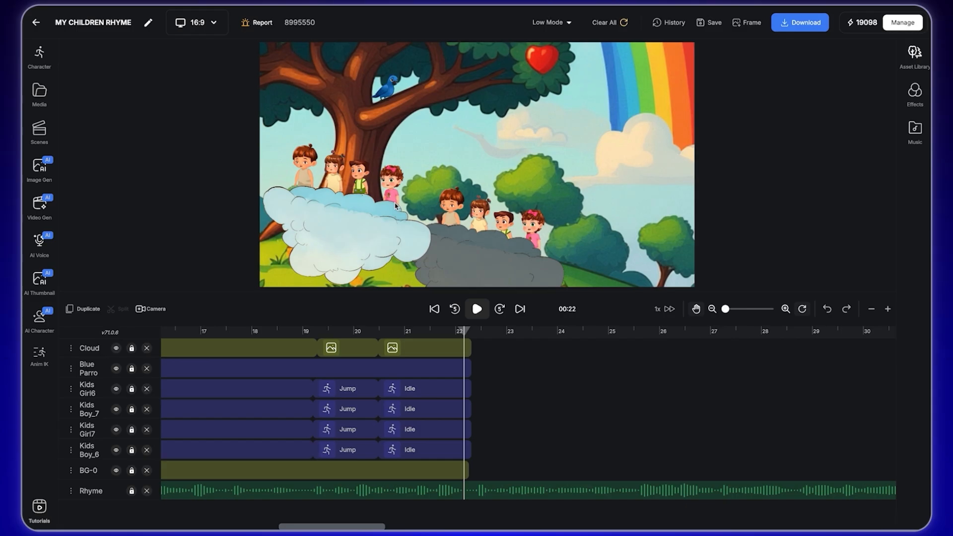
left_click(40, 169)
left_click(119, 124)
left_click(532, 196)
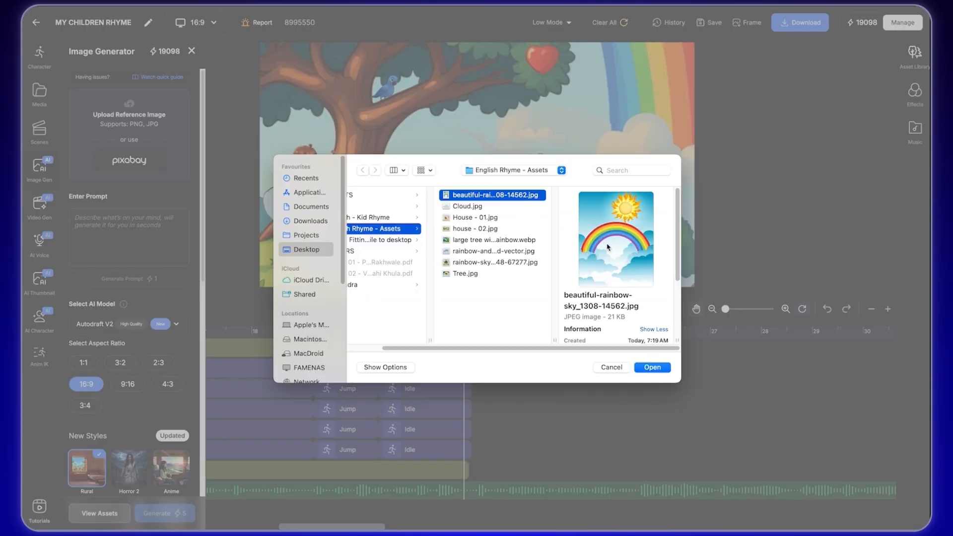
left_click(476, 252)
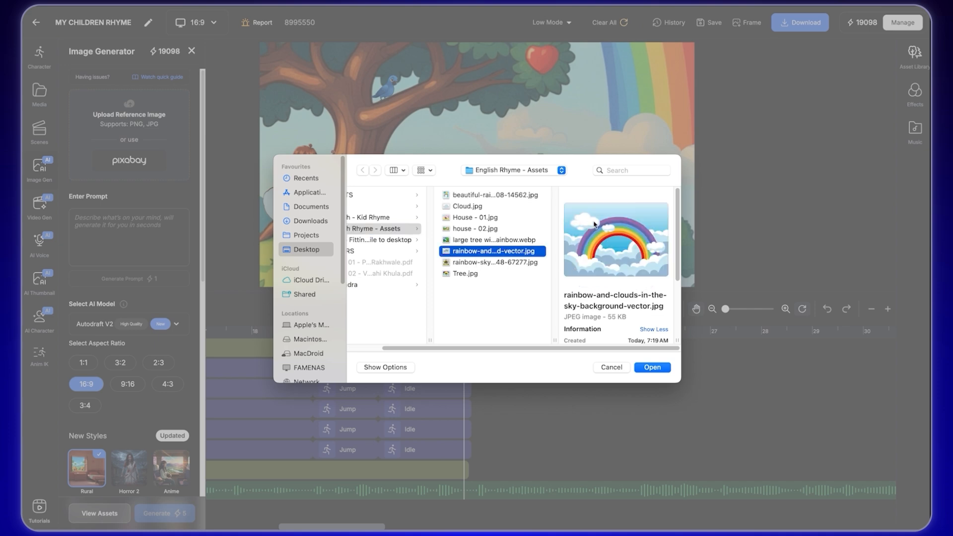
left_click(651, 368)
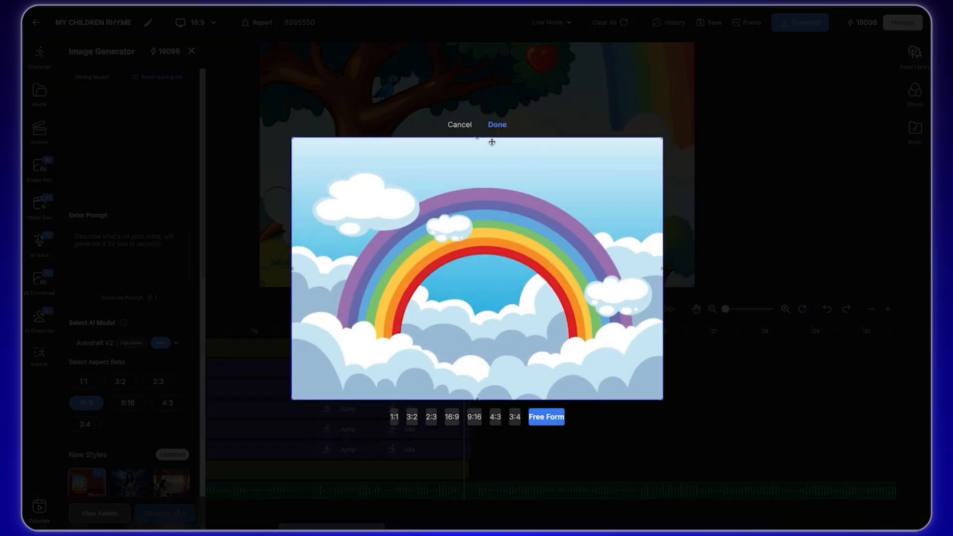
left_click(497, 125)
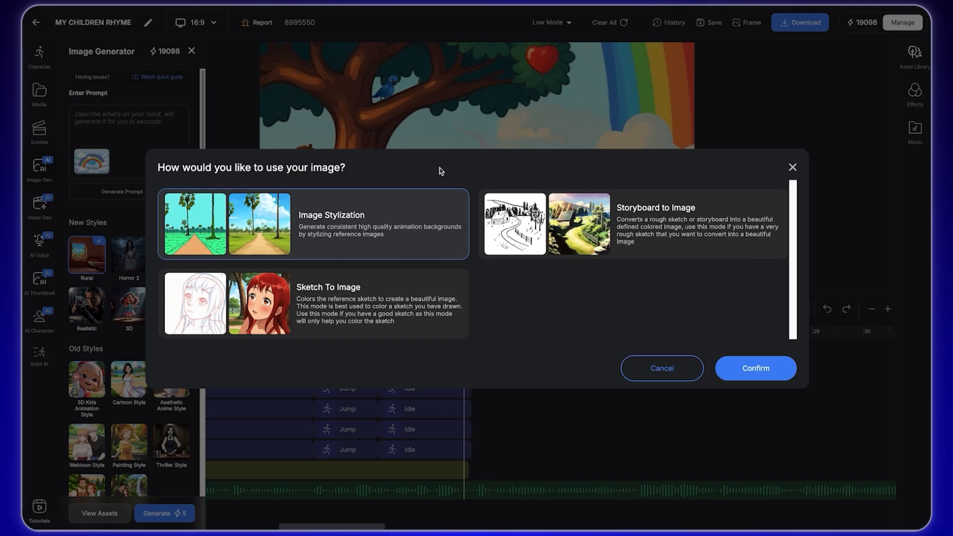
left_click(750, 376)
Generate a prompt from the reference image, choose one of the old styles, and generate the rainbow image.
left_click(129, 194)
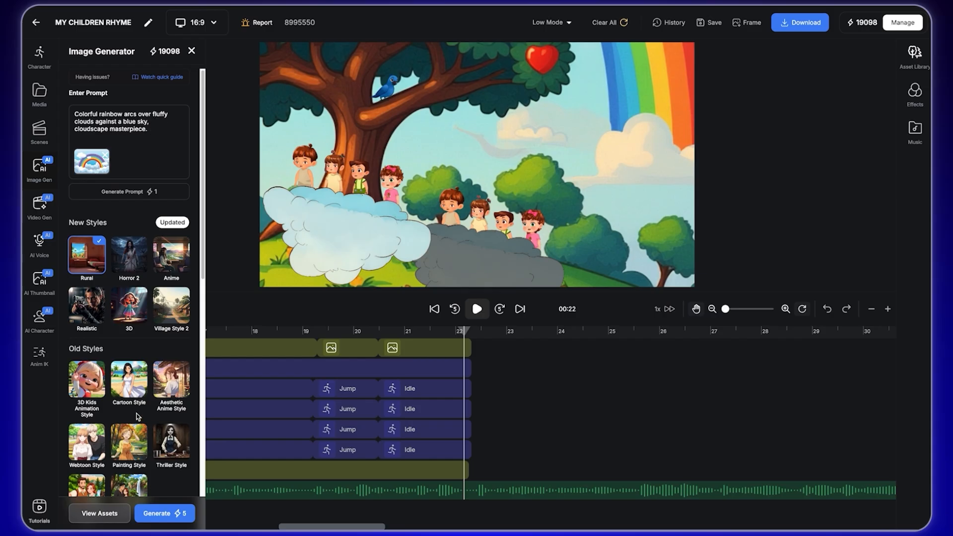
scroll(138, 416, "down", 2)
left_click(85, 387)
left_click(166, 516)
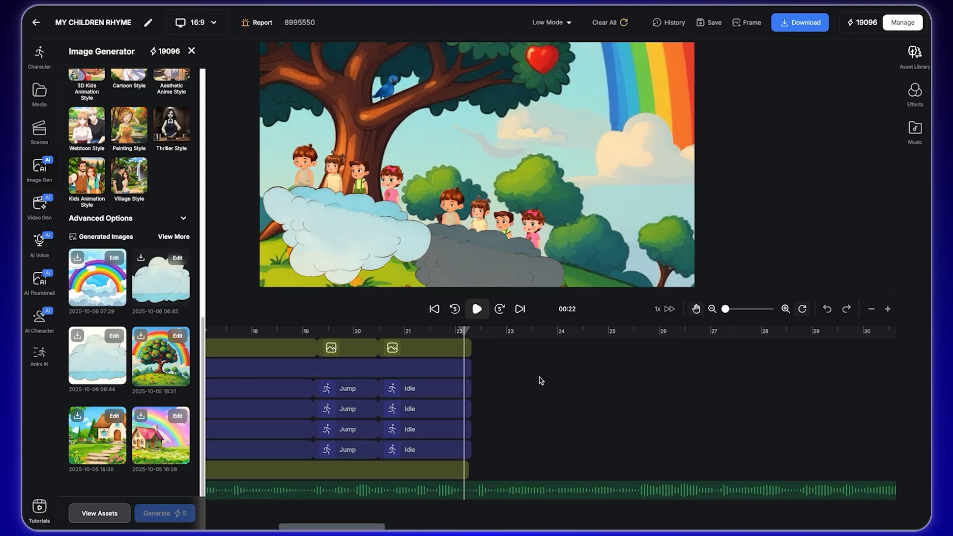
Add the newly generated rainbow image to the scene, then enlarge and position it to fill the whole frame.
left_click(88, 284)
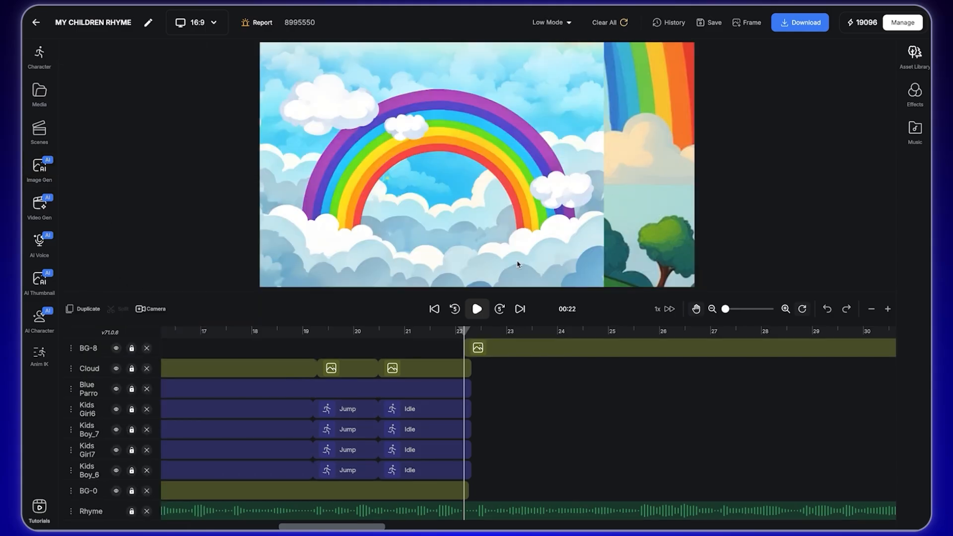
left_click(514, 215)
left_click_drag(564, 121, 599, 187)
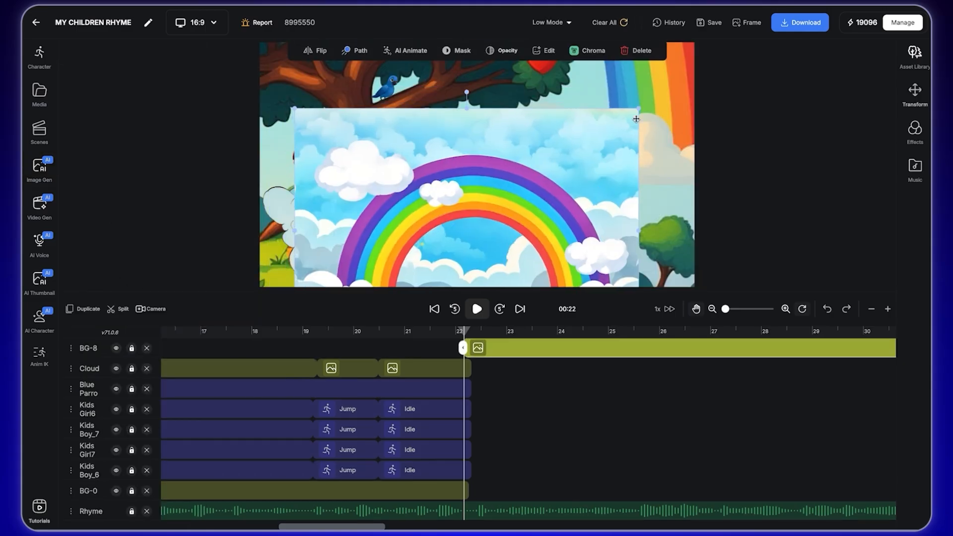
left_click_drag(639, 110, 732, 24)
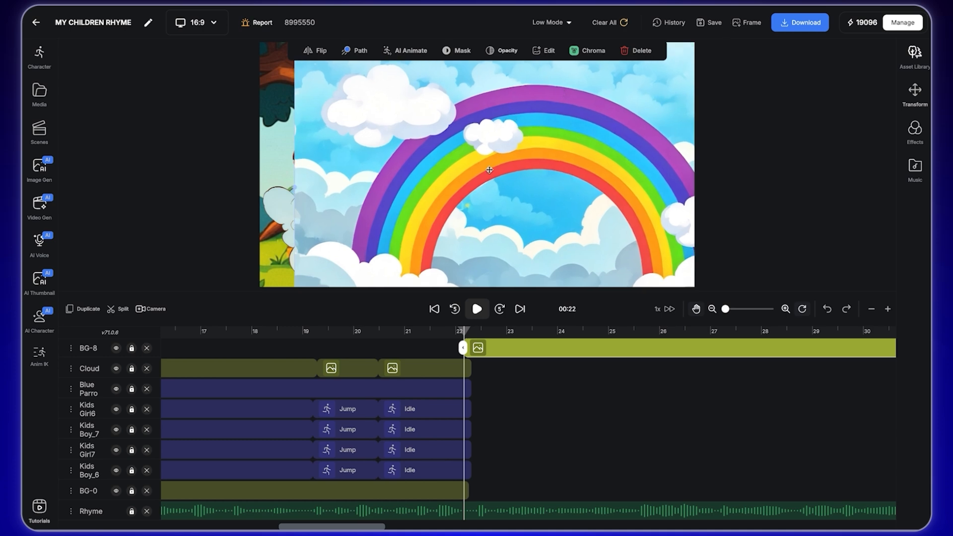
left_click_drag(461, 182, 479, 138)
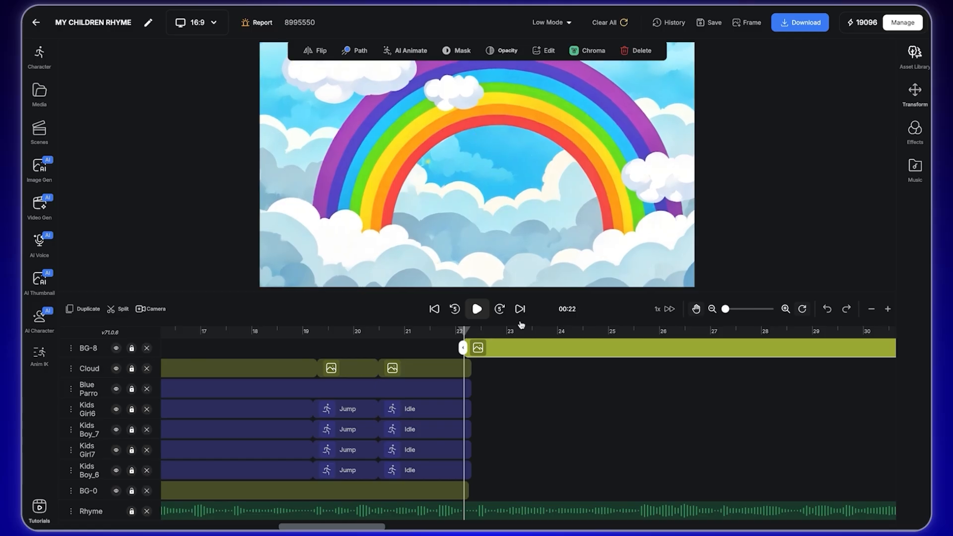
Shift the rainbow clip to start where the kids' clips end, then split it at about 25.5 seconds and delete the remainder.
left_click_drag(498, 351, 509, 350)
left_click(478, 342)
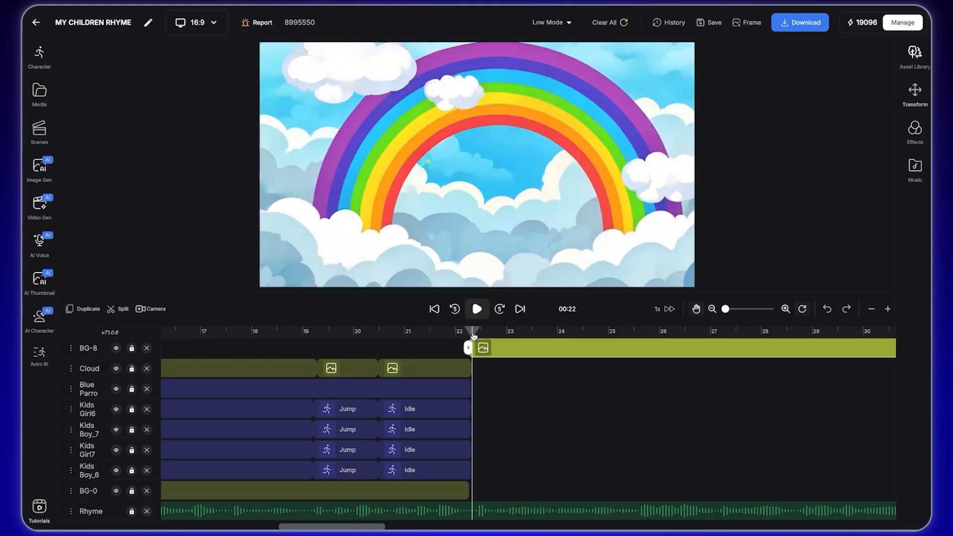
key("space")
key("space")
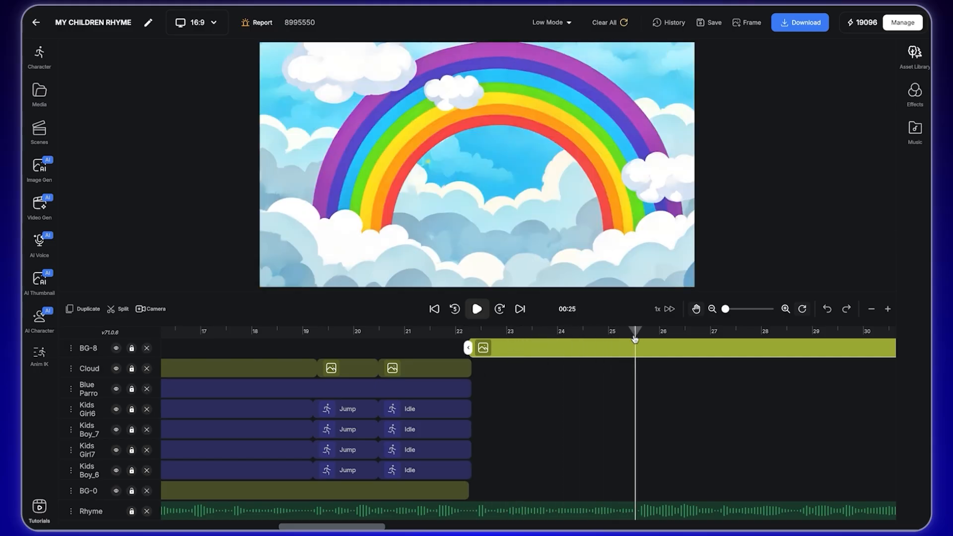
key("s")
left_click(688, 348)
left_click(634, 50)
left_click(519, 345)
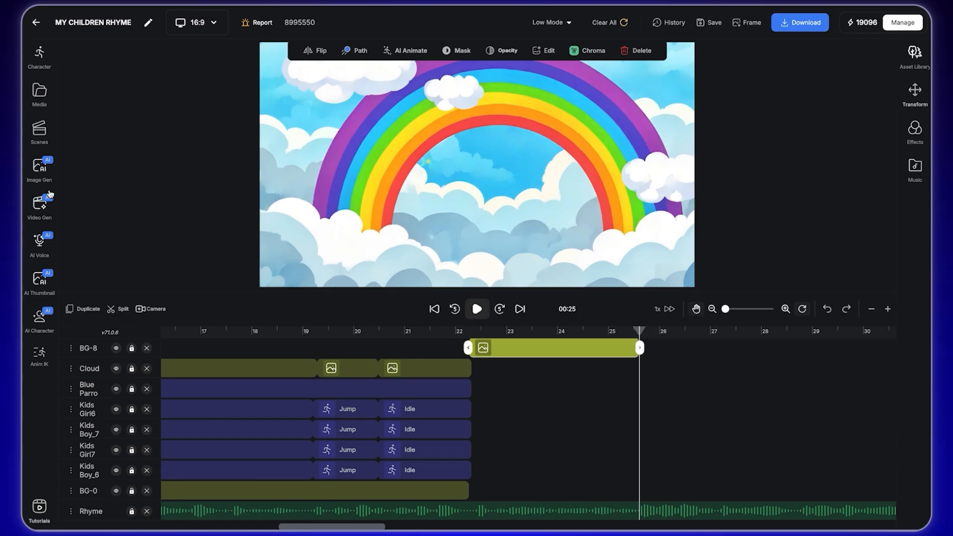
left_click(742, 25)
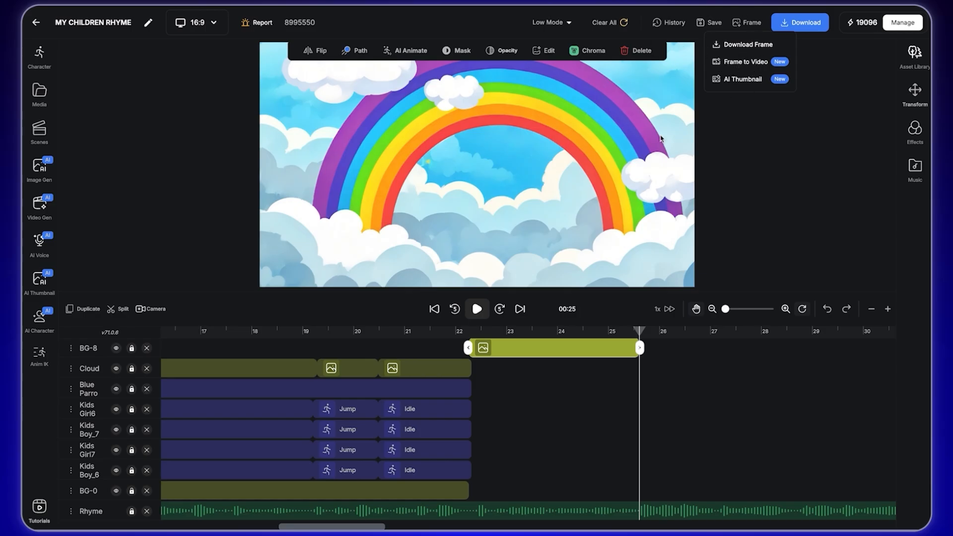
left_click(746, 64)
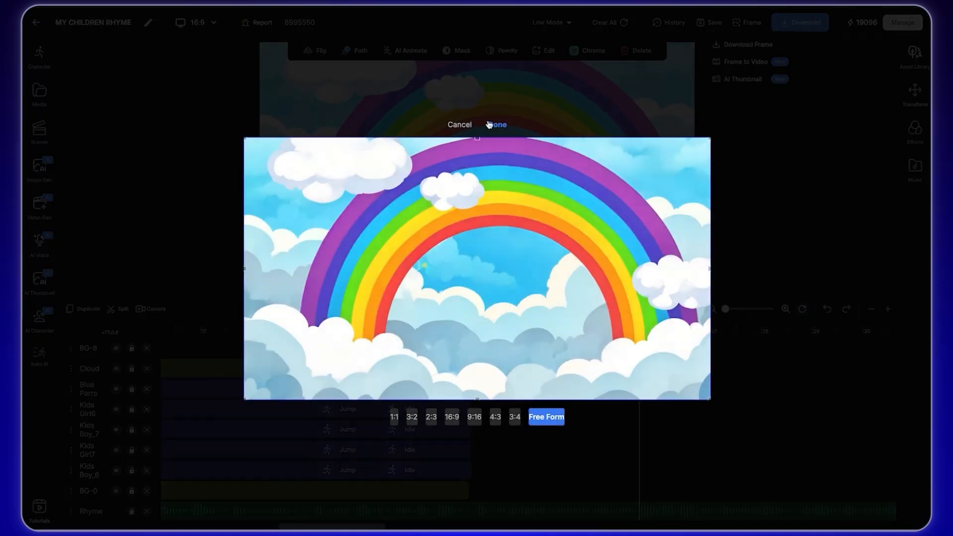
left_click(462, 127)
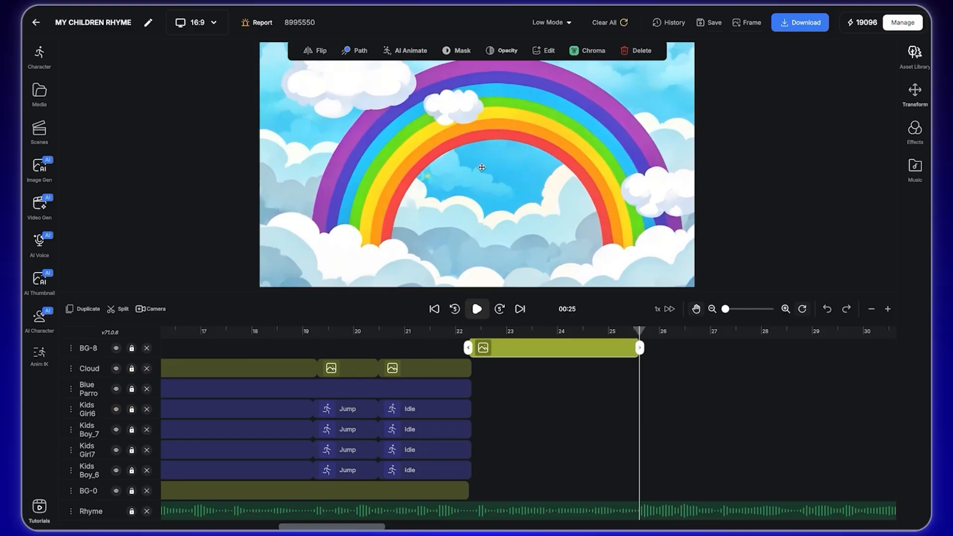
Send the current rainbow frame, uncropped, to the AI video generator with Frame to Video.
left_click(749, 25)
left_click(748, 64)
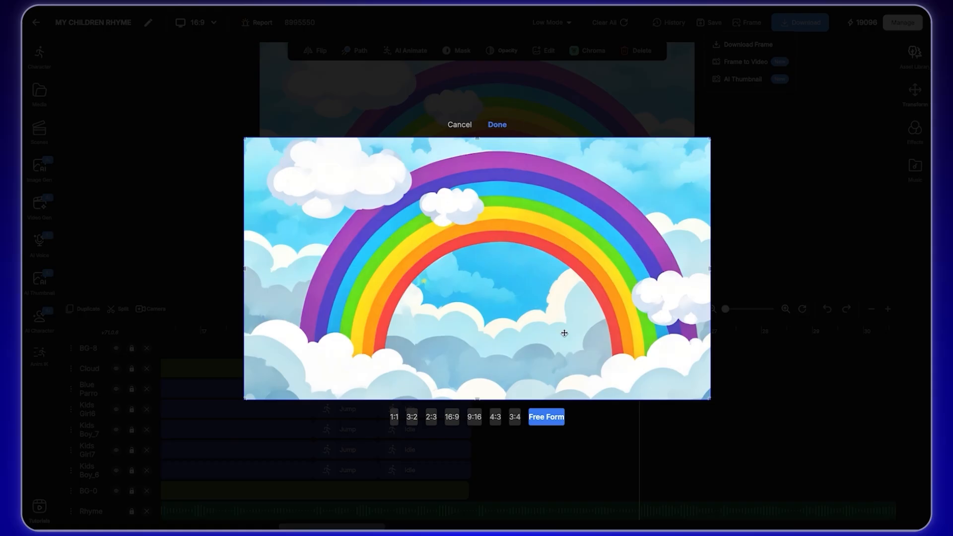
left_click(497, 125)
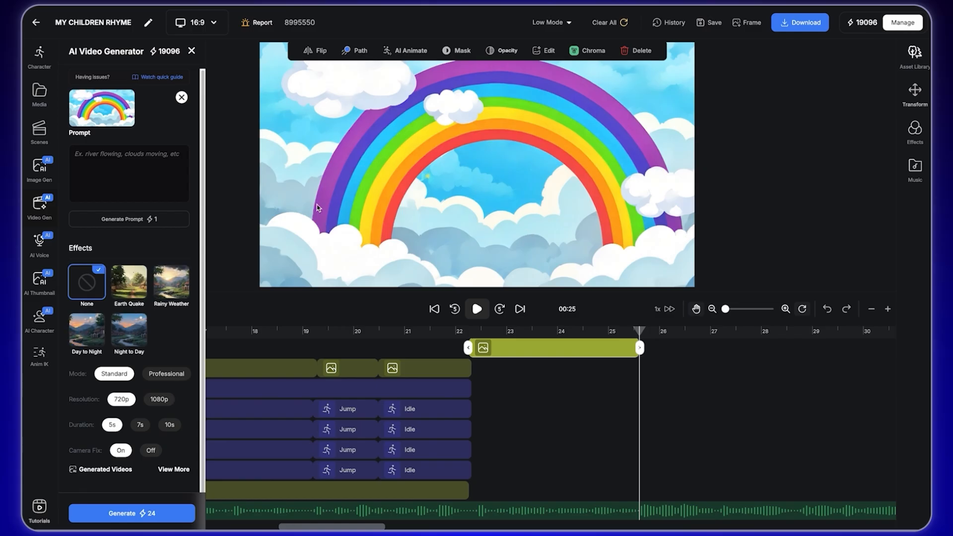
Generate a video prompt from the rainbow frame and delete its sentence "Add birds flying across.".
left_click(116, 220)
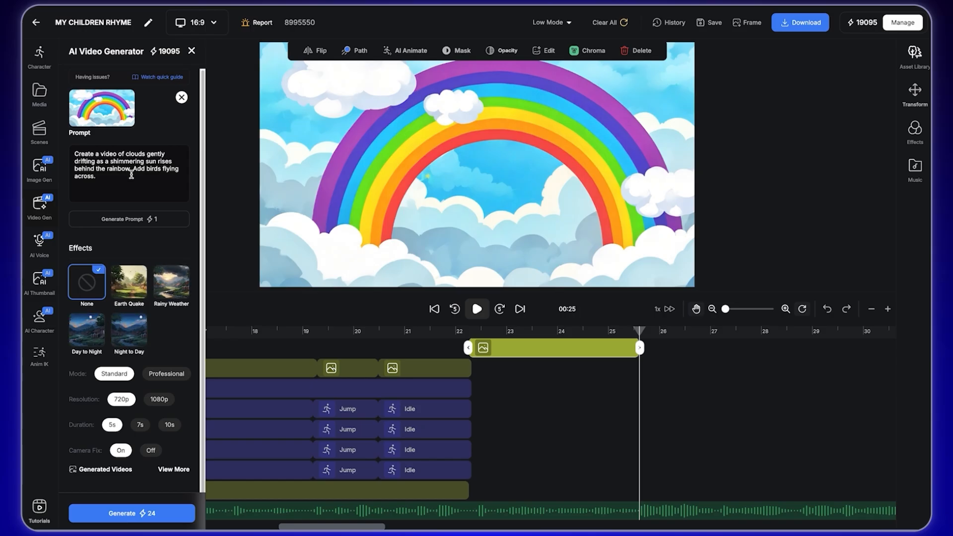
left_click_drag(133, 169, 139, 177)
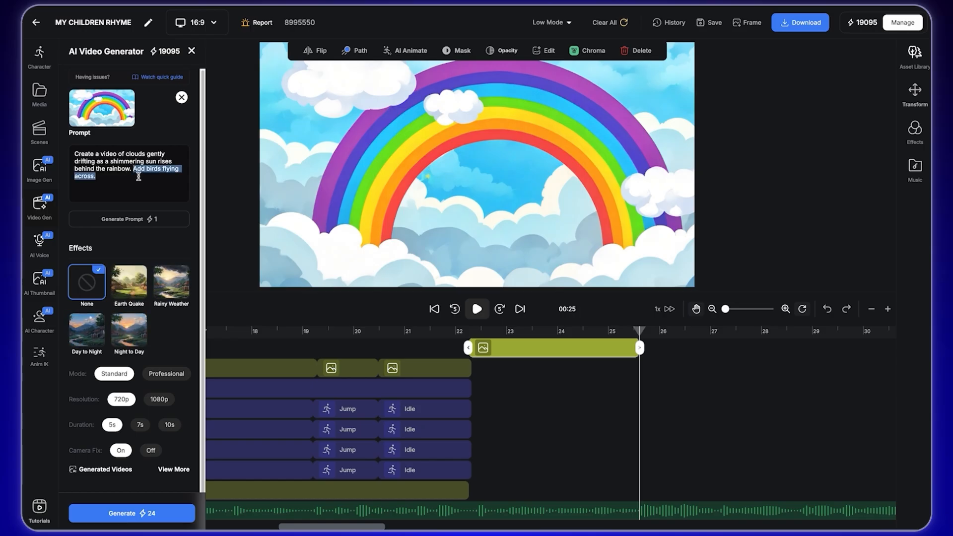
key("BackSpace")
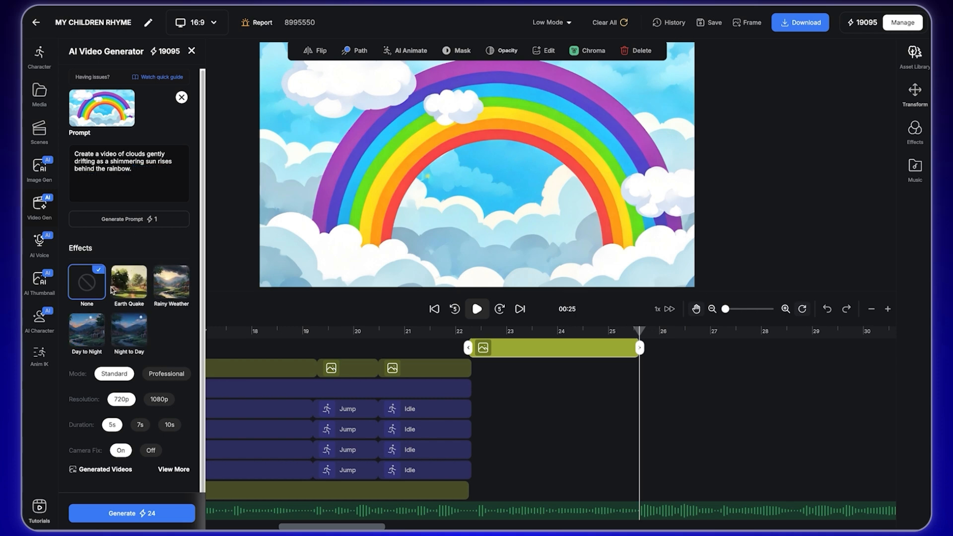
Set the rainbow video's resolution to 1080p and generate it.
left_click(159, 401)
scroll(118, 406, "down", 1)
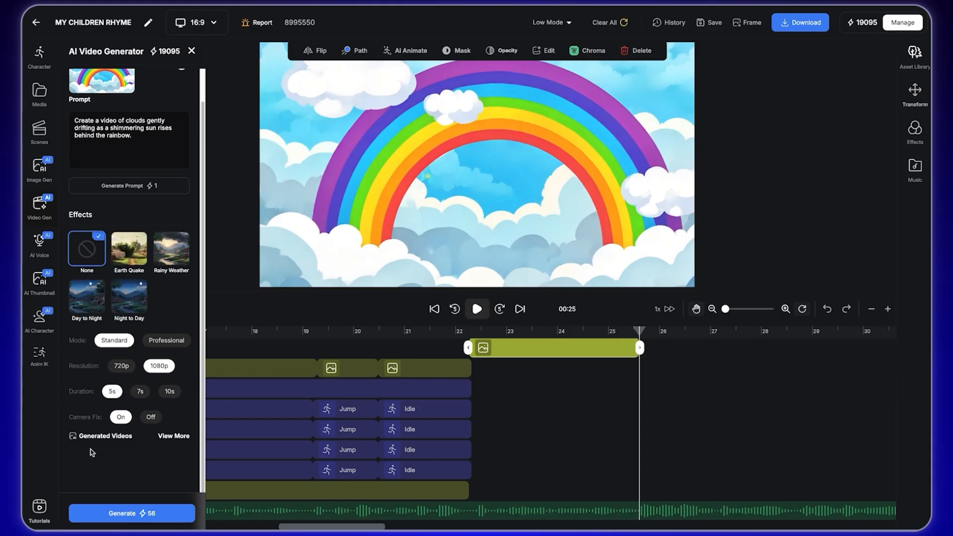
left_click(143, 515)
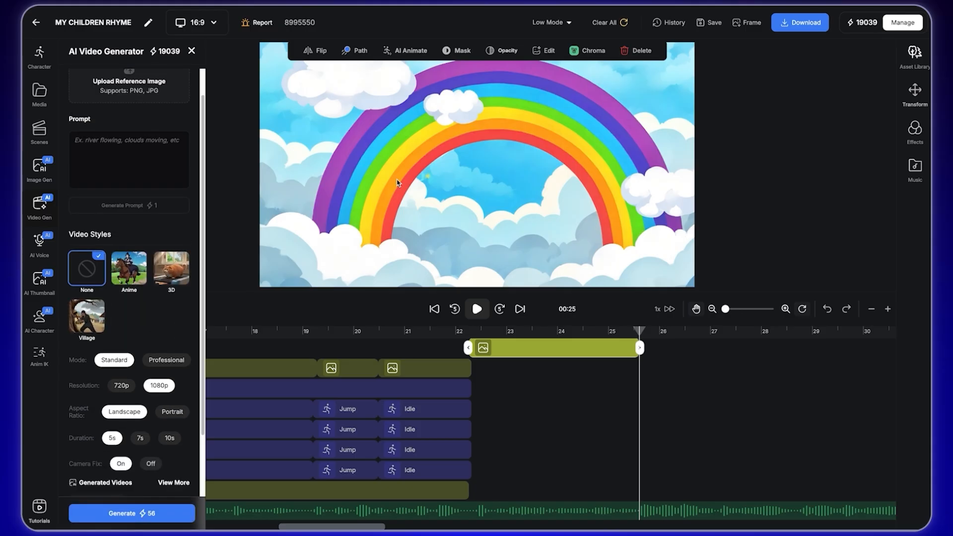
Add the generated rainbow video to the timeline, align its start with the still rainbow clip at about 22.2 seconds, and preview it.
scroll(140, 334, "down", 3)
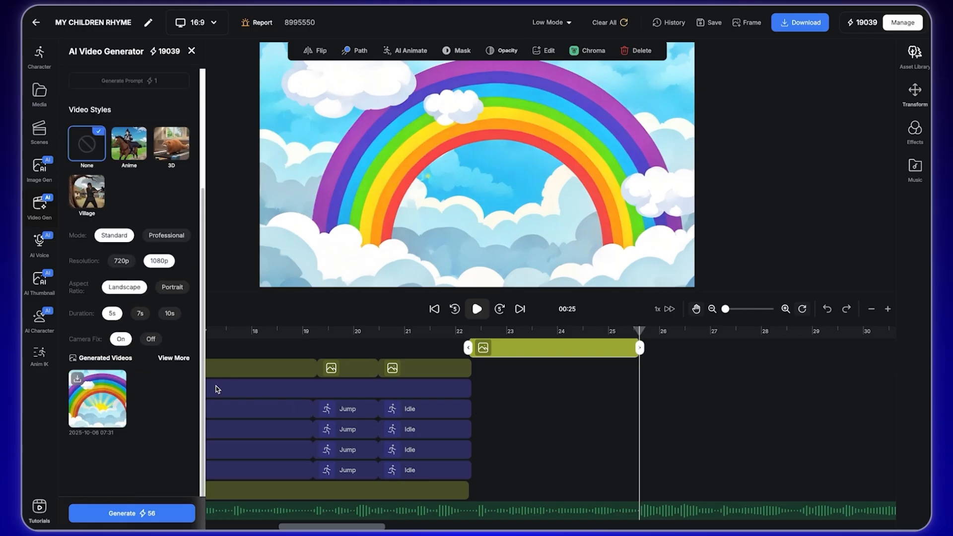
left_click(102, 405)
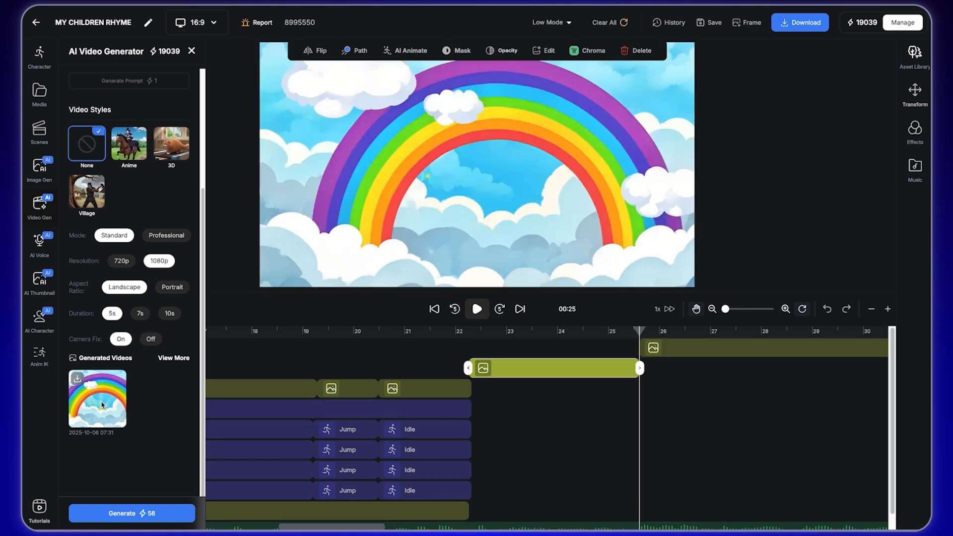
left_click_drag(715, 348, 545, 348)
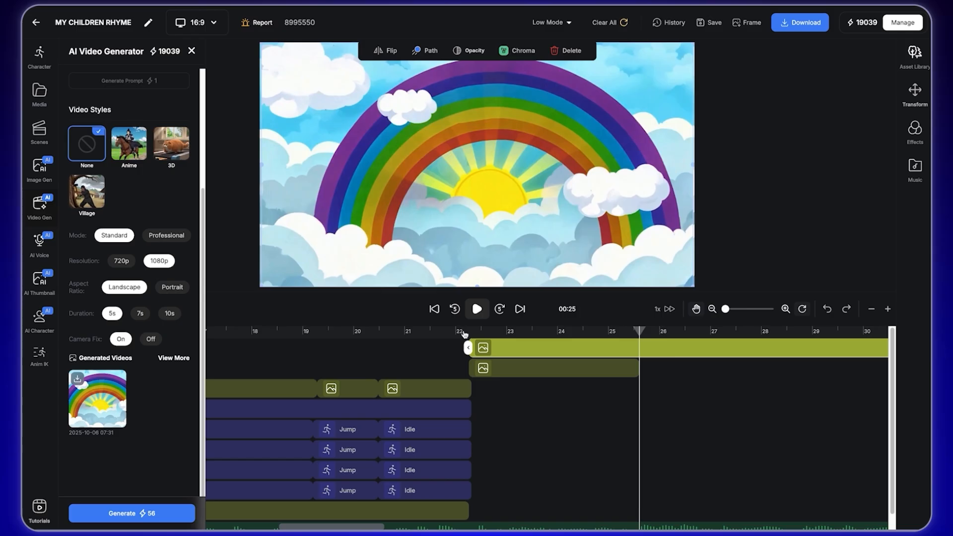
left_click(464, 332)
left_click(479, 313)
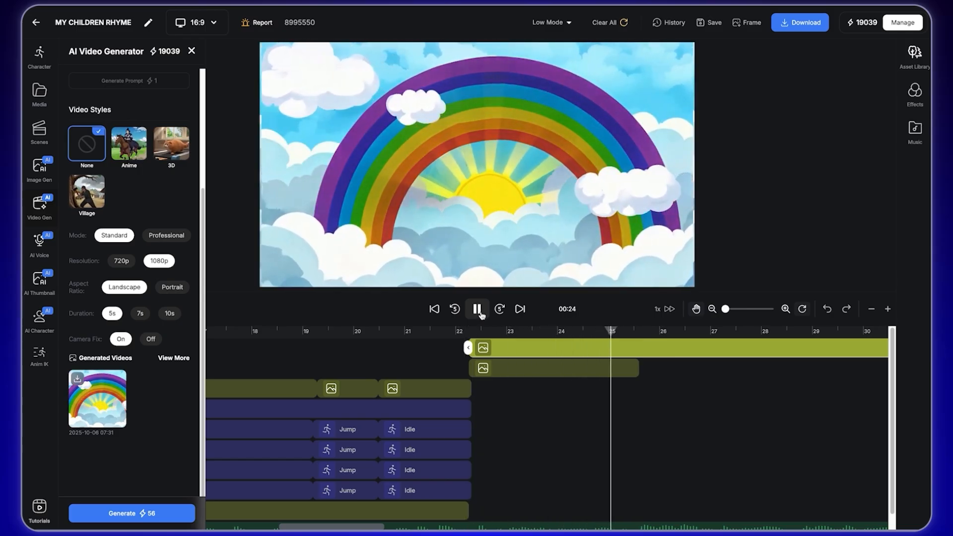
left_click(480, 312)
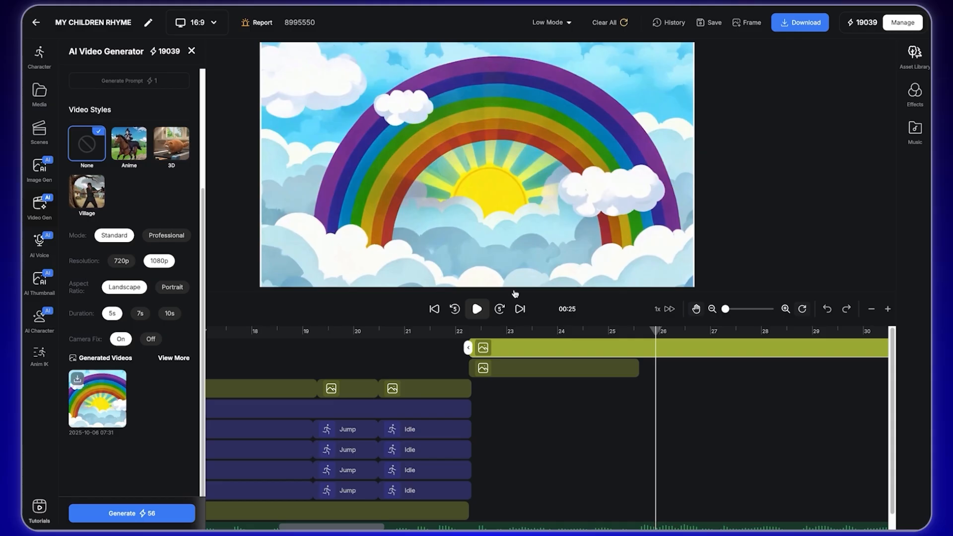
Enlarge the rainbow video slightly and reposition it to cover the whole frame.
left_click(509, 252)
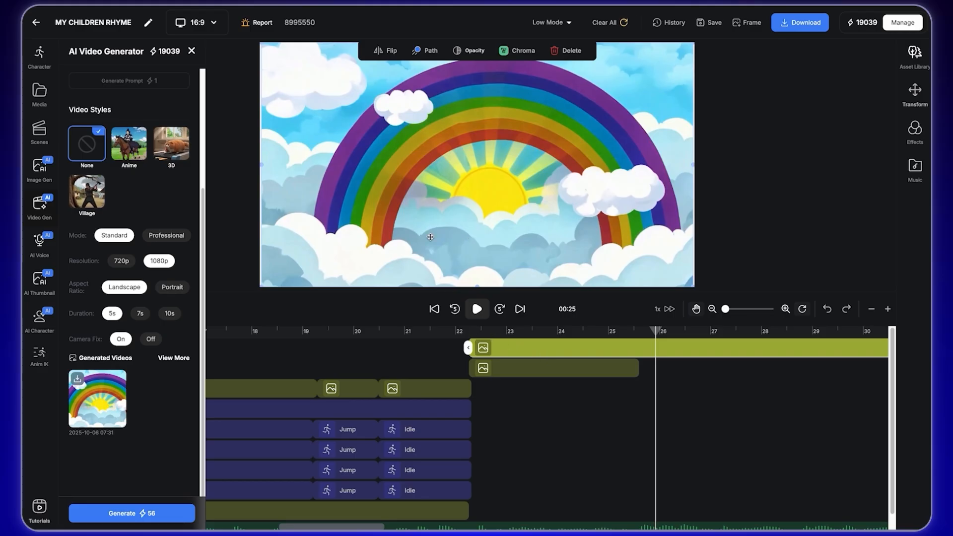
left_click_drag(394, 214, 409, 205)
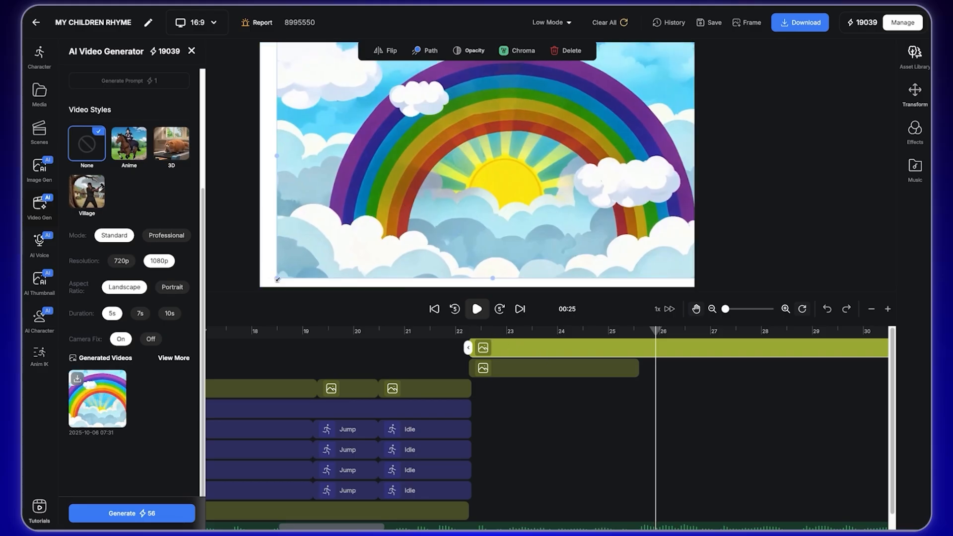
left_click_drag(277, 279, 262, 287)
mouse_move(366, 196)
left_mouse_down()
mouse_move(358, 198)
mouse_move(372, 200)
left_mouse_up()
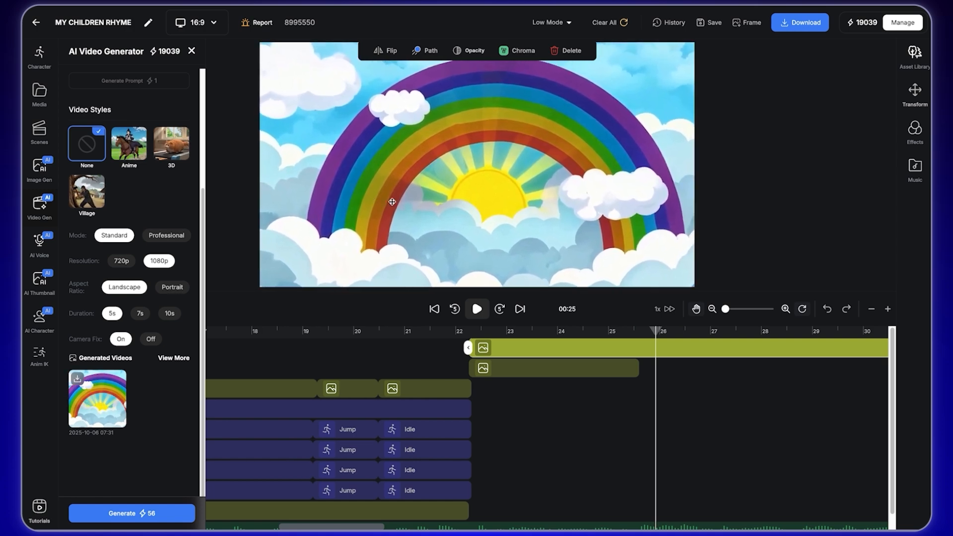
Split the BG-9 rainbow video at about 25.5 seconds, where the still rainbow clip ends, and delete the remainder.
left_click(637, 331)
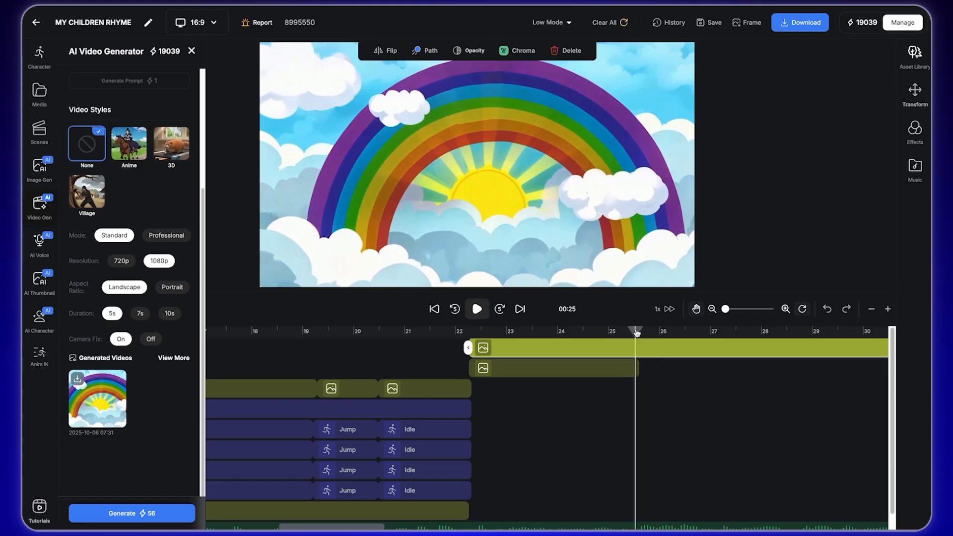
left_click(640, 333)
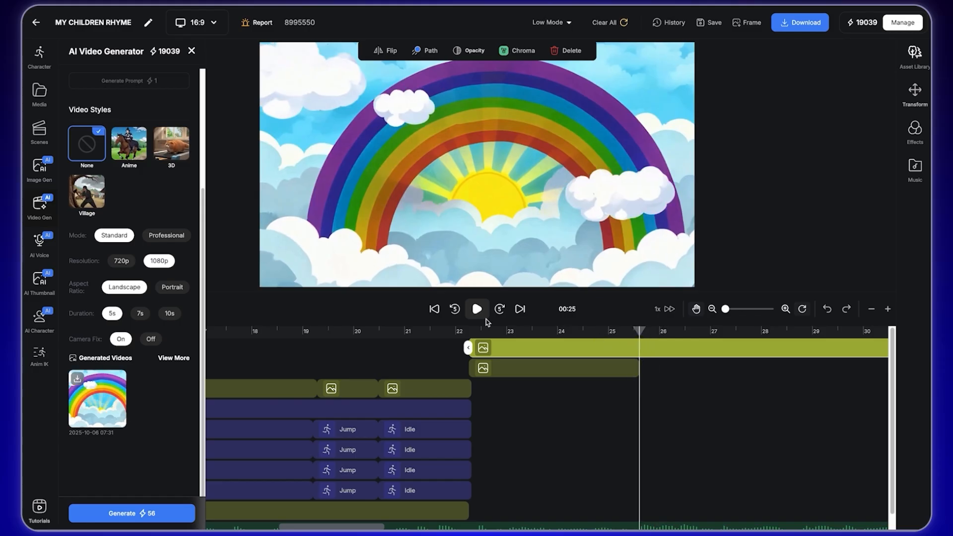
left_click(191, 50)
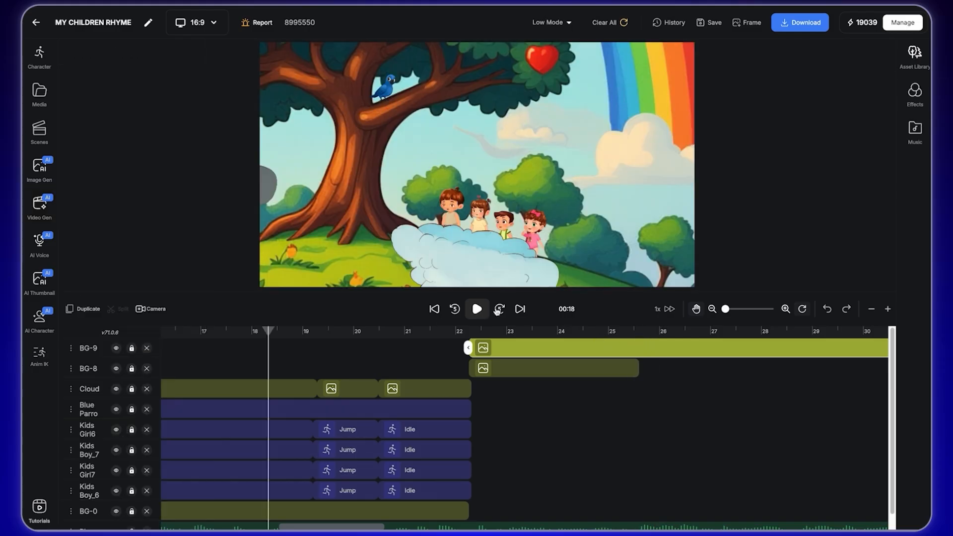
left_click(514, 334)
left_click(636, 334)
left_click(644, 334)
left_click(640, 334)
left_click(111, 312)
left_click(726, 346)
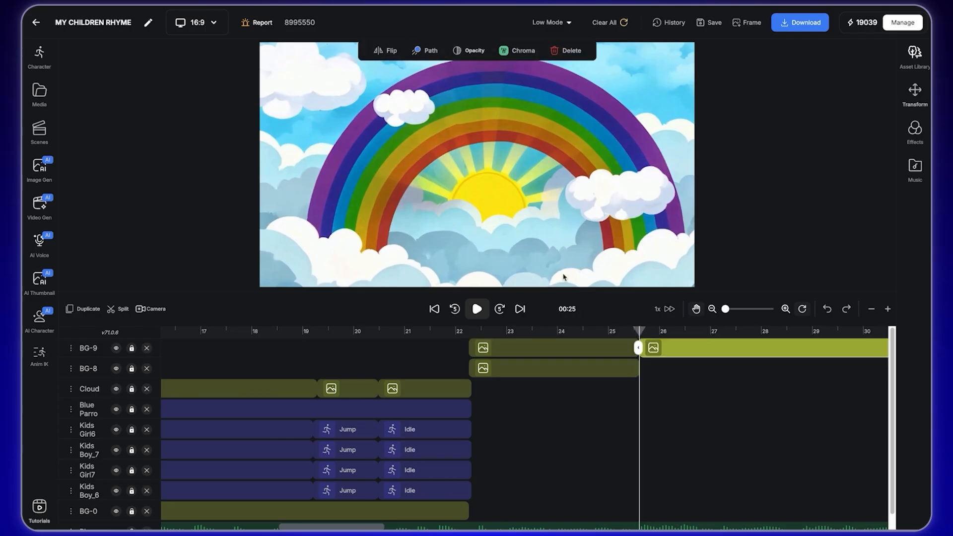
left_click(571, 51)
Delete the BG-8 still rainbow track and check the scene change at about 22 seconds.
left_click(496, 368)
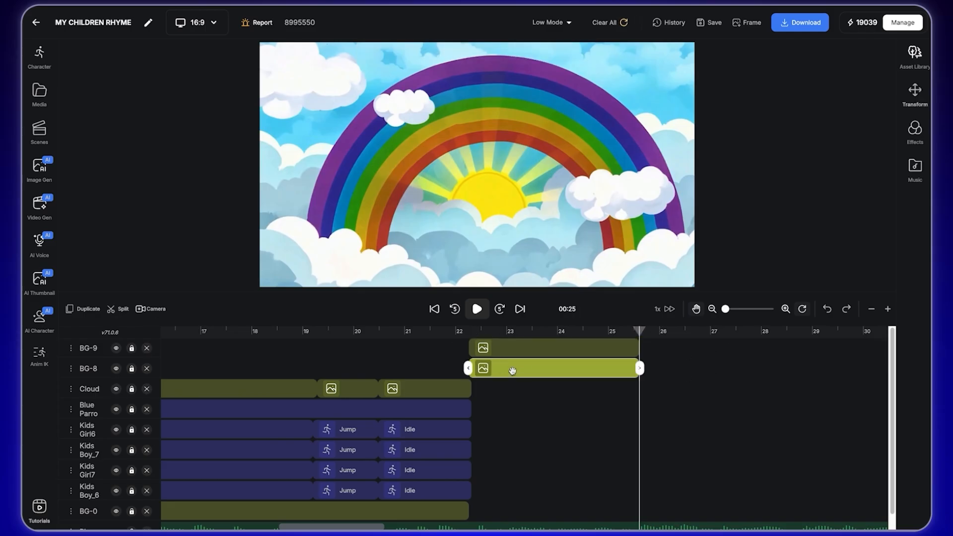
left_click(147, 368)
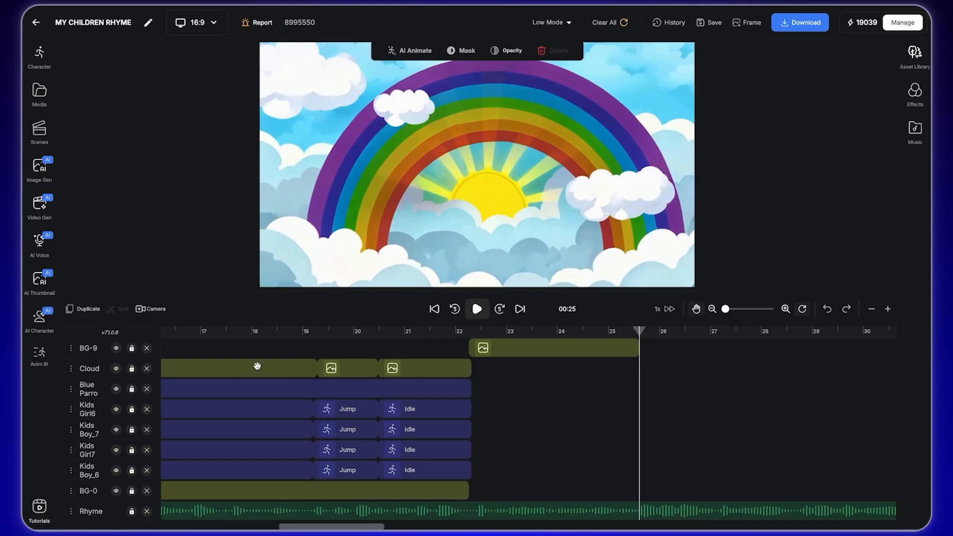
left_click(465, 334)
left_click(496, 347)
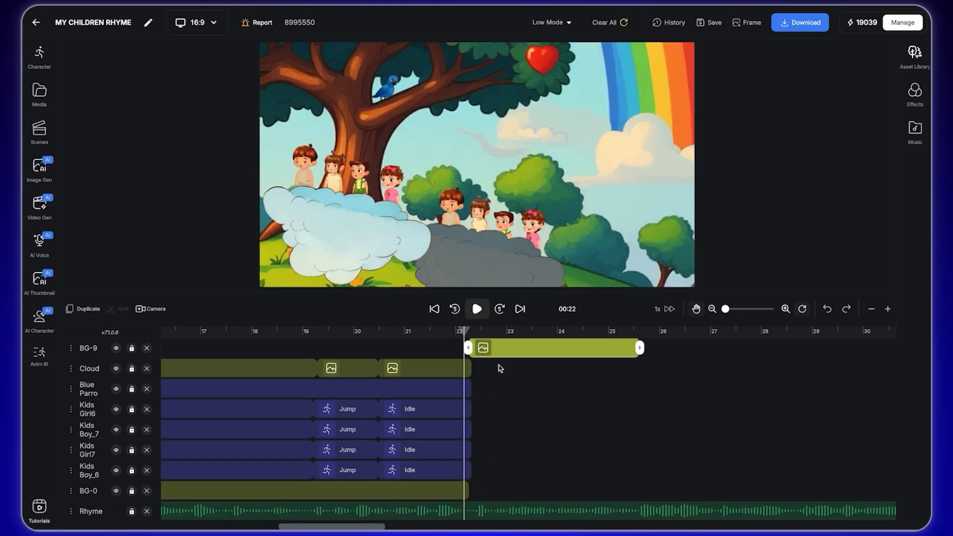
left_click(472, 331)
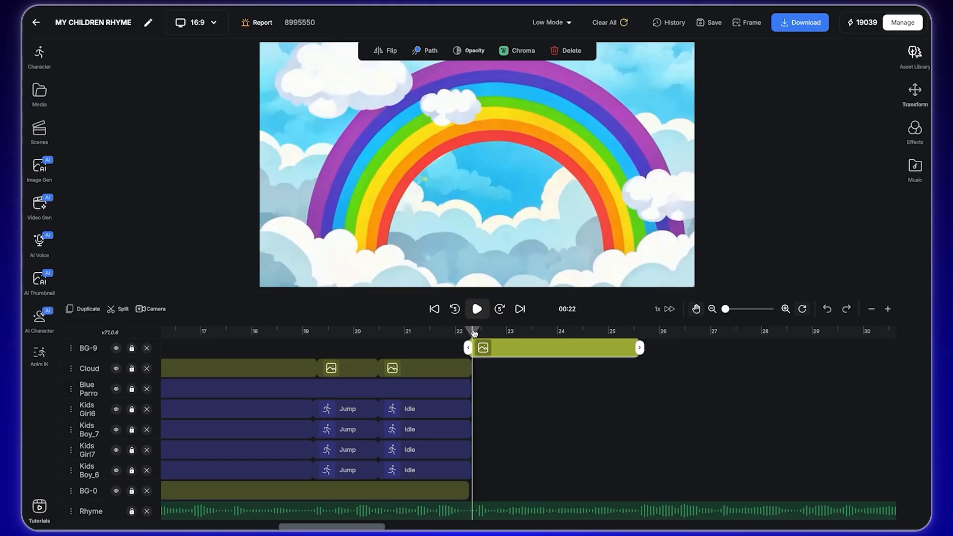
mouse_move(474, 332)
left_mouse_down()
mouse_move(562, 332)
mouse_move(476, 331)
left_mouse_up()
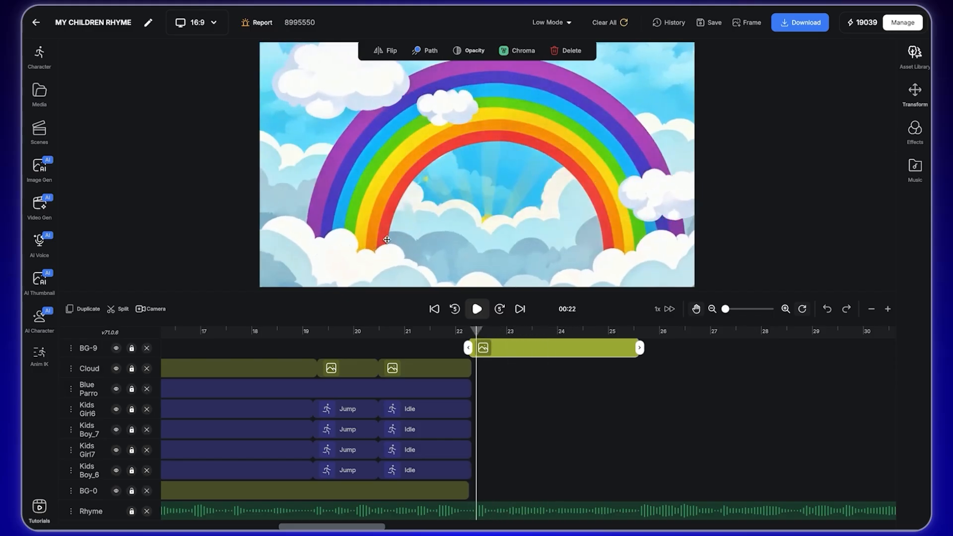
Duplicate the Kids Girl6 Idle clip, place the copy directly after the original, and extend it to about 25.5 seconds.
left_click(431, 334)
left_click(431, 411)
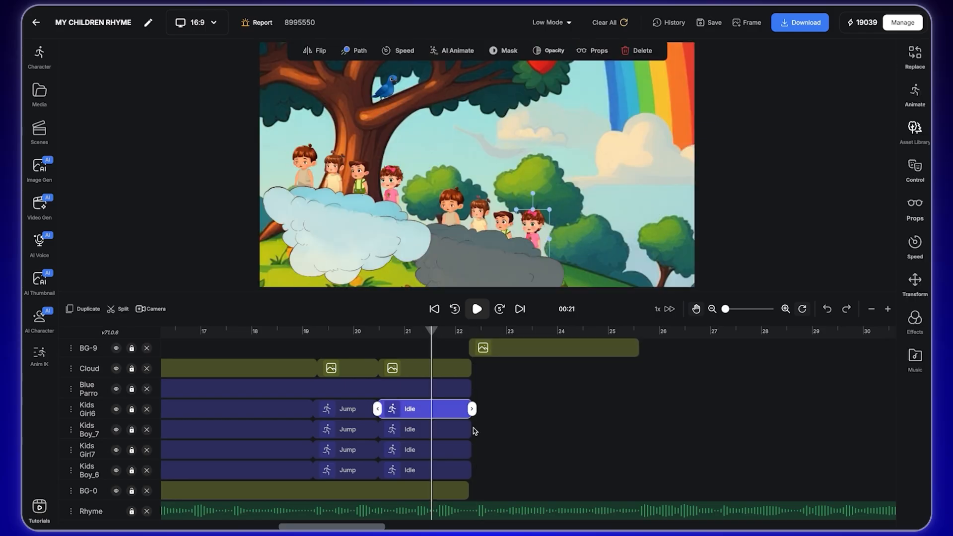
left_click(92, 311)
left_click_drag(485, 411, 526, 411)
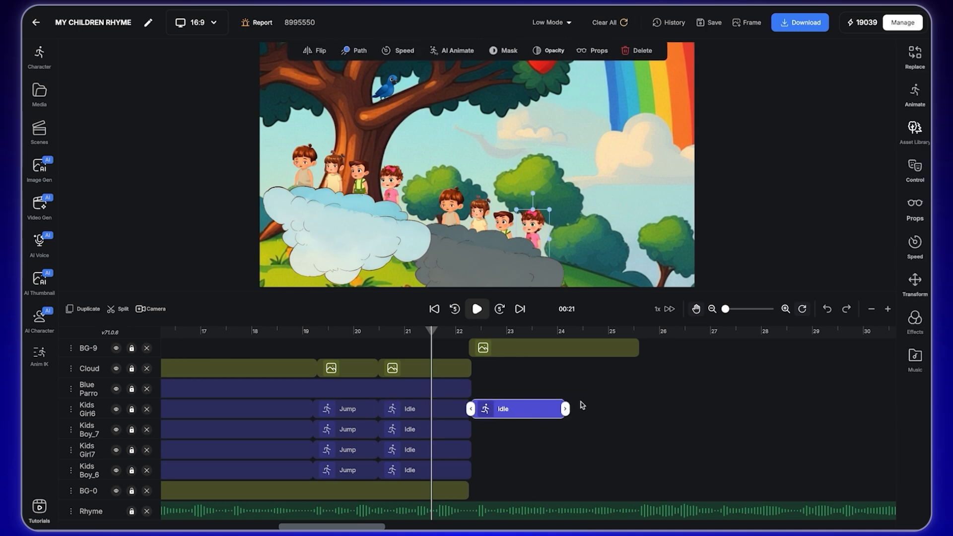
left_click(640, 331)
left_click_drag(565, 409, 501, 430)
Duplicate the Kids Boy_7 Idle clip so the copy follows the original and runs until about 25.5 seconds.
left_click(444, 433)
left_click(93, 308)
left_click_drag(565, 429, 640, 429)
Duplicate the Kids Girl7 Idle clip and fit the copy under the rainbow video, ending at about 25.5 seconds.
left_click(420, 448)
left_click(86, 308)
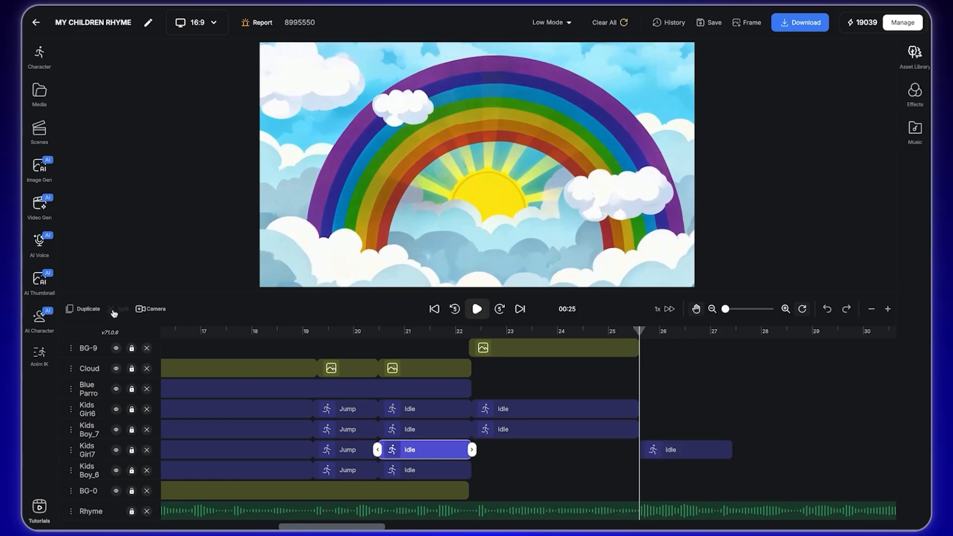
left_click_drag(684, 448, 639, 450)
Duplicate the Kids Boy_6 Idle clip to fill until about 25.5 seconds, and close the gap before the copied Kids Girl7 clip.
left_click(421, 470)
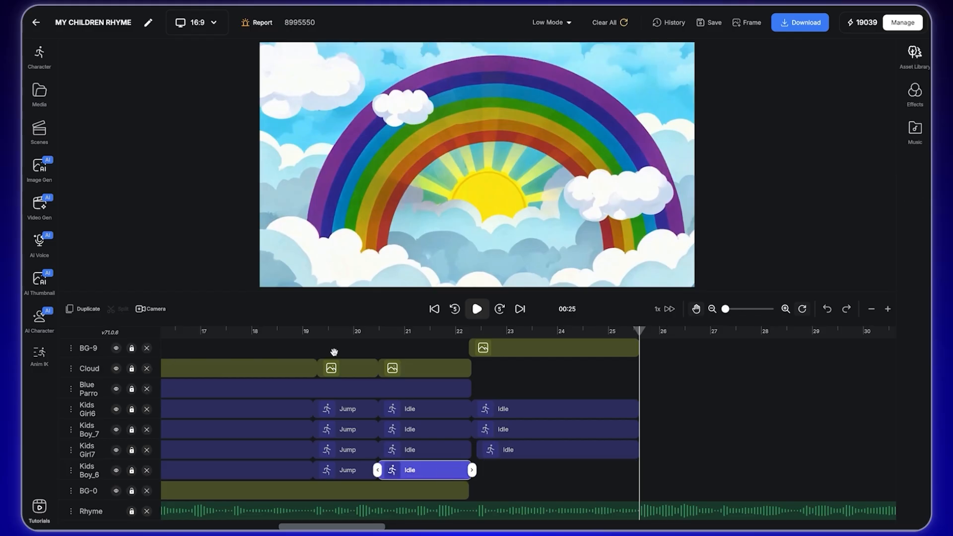
left_click(96, 311)
left_click_drag(515, 453, 511, 453)
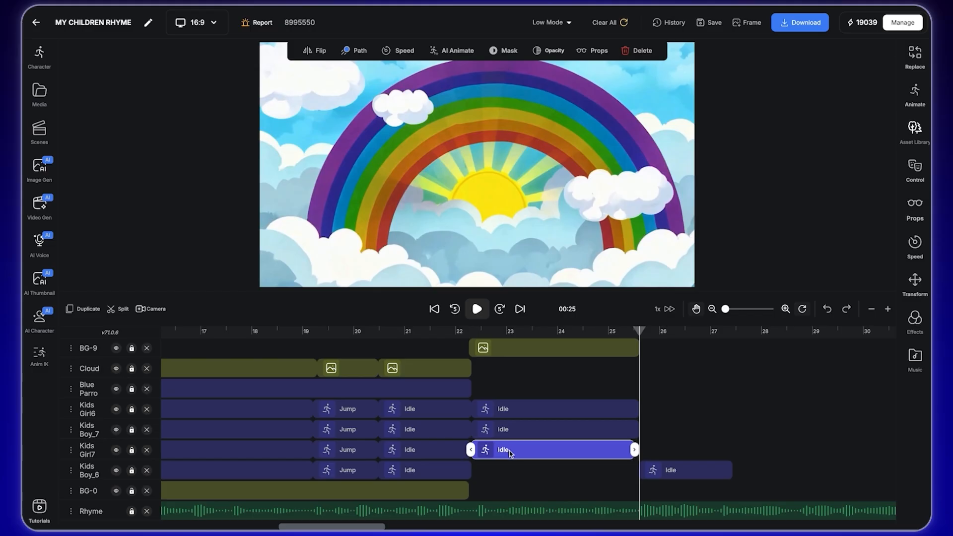
left_click(681, 471)
left_click_drag(663, 472, 520, 471)
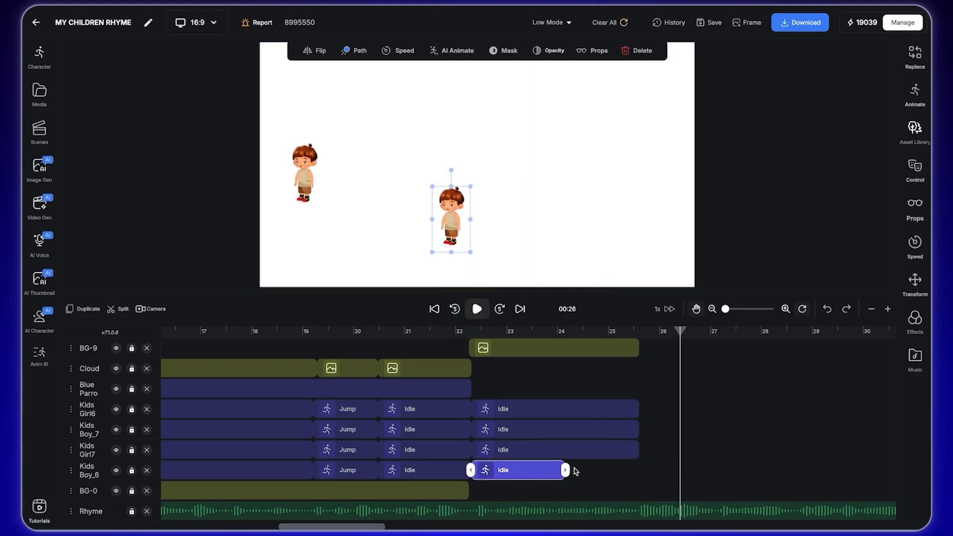
left_click(641, 334)
left_click_drag(565, 470, 641, 472)
Duplicate the last Cloud clip and fit the copy directly after it, ending at about 25.5 seconds.
left_click(457, 370)
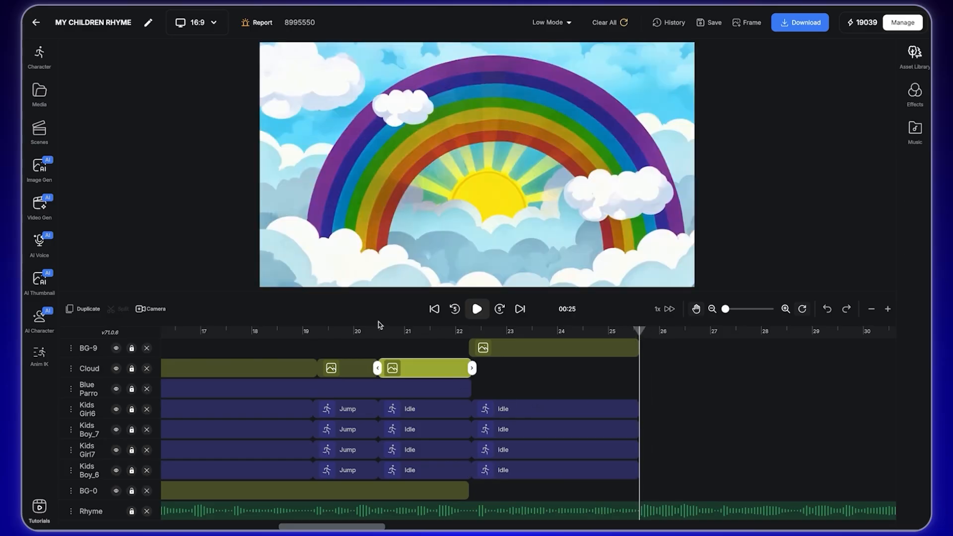
left_click(93, 311)
left_click_drag(681, 368, 639, 369)
Scrub and play the rainbow scene from about 22 seconds to check its layers.
left_click(469, 333)
left_click_drag(470, 335, 487, 335)
left_click(462, 335)
key("space")
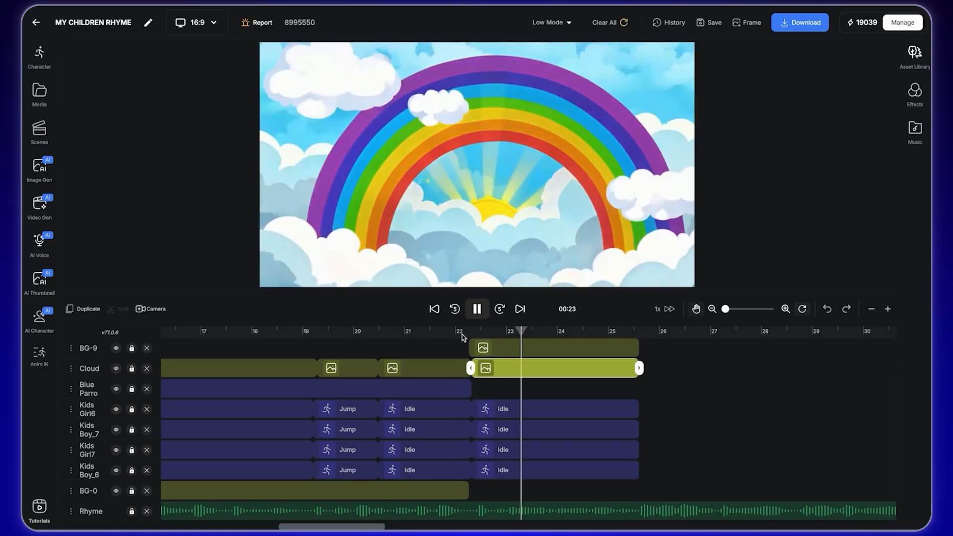
key("space")
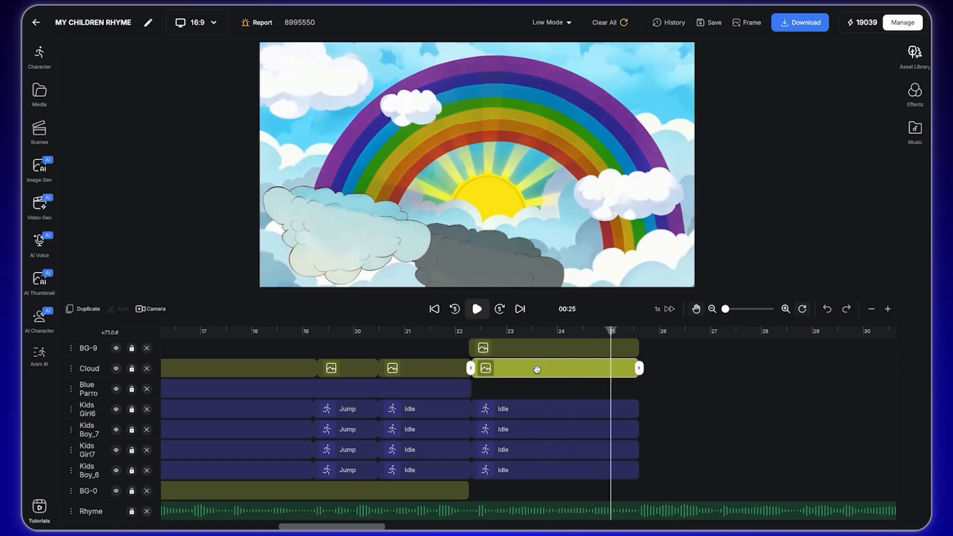
In the rainbow scene, move the dark cloud to the frame's lower right corner and raise the light cloud slightly.
left_click(537, 370)
left_click_drag(491, 256, 622, 256)
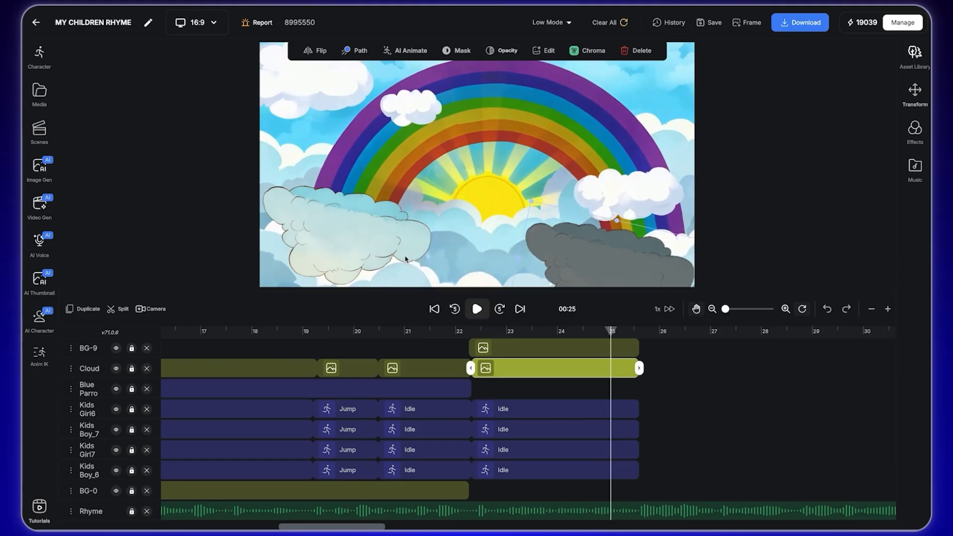
left_click_drag(344, 239, 349, 201)
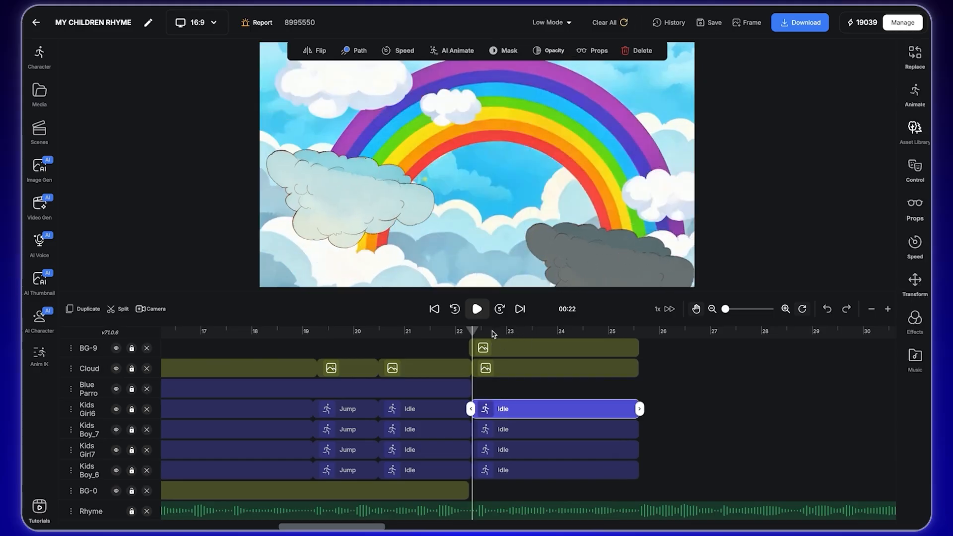
Move the rainbow video clip onto the BG-0 track, directly after the tree background, and preview the scene.
left_click(521, 348)
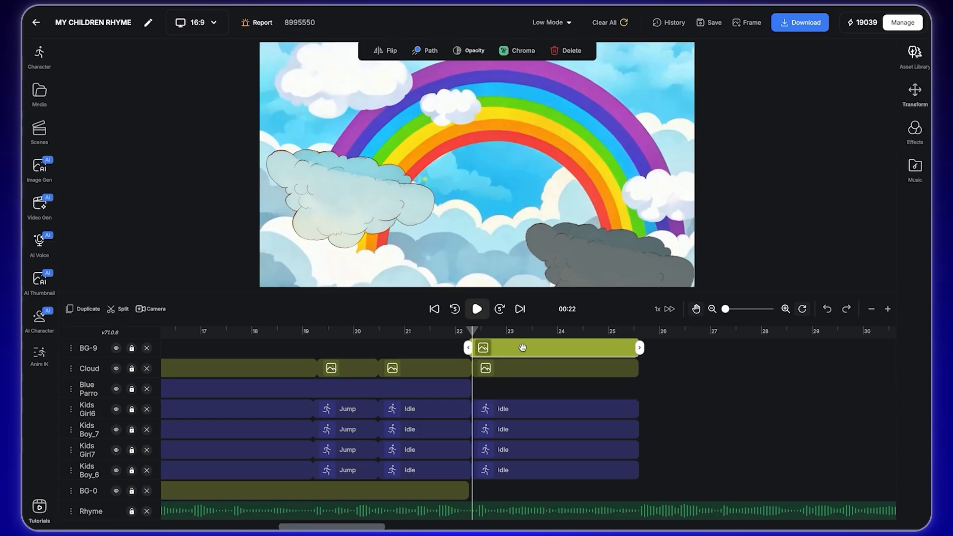
left_click_drag(504, 347, 509, 492)
left_click_drag(437, 335, 480, 333)
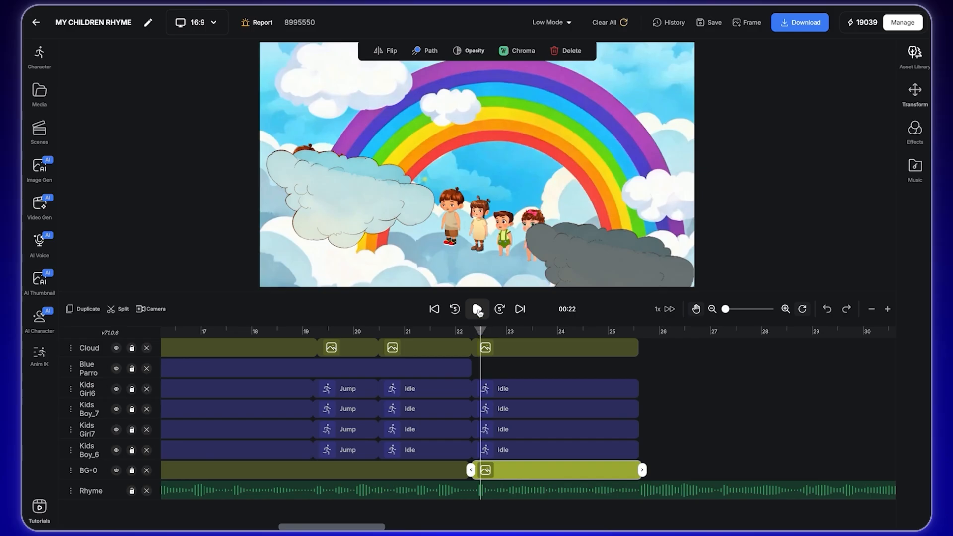
left_click(477, 309)
left_click(477, 309)
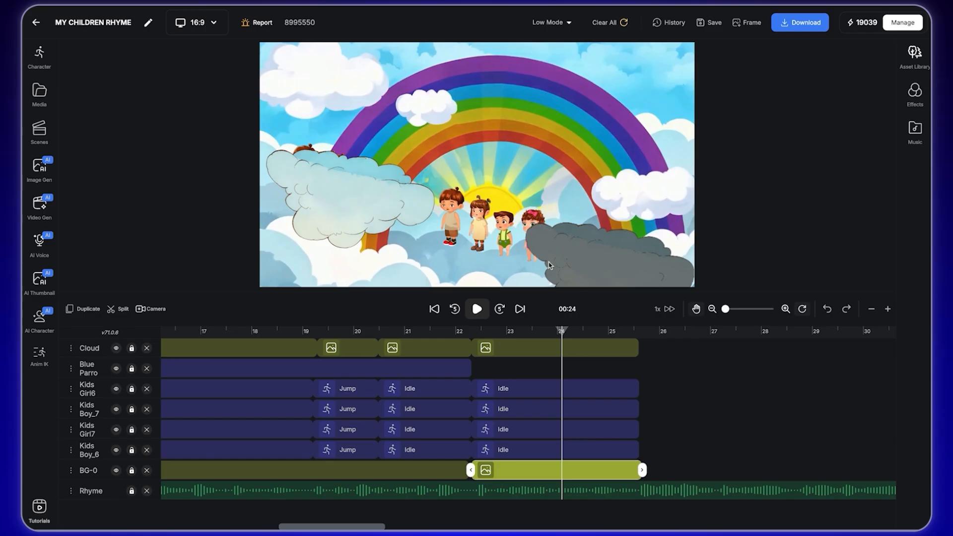
In the rainbow scene, position the dark cloud beneath the middle group of kids and the light cloud beneath the group near the frame's left edge.
left_click(533, 218)
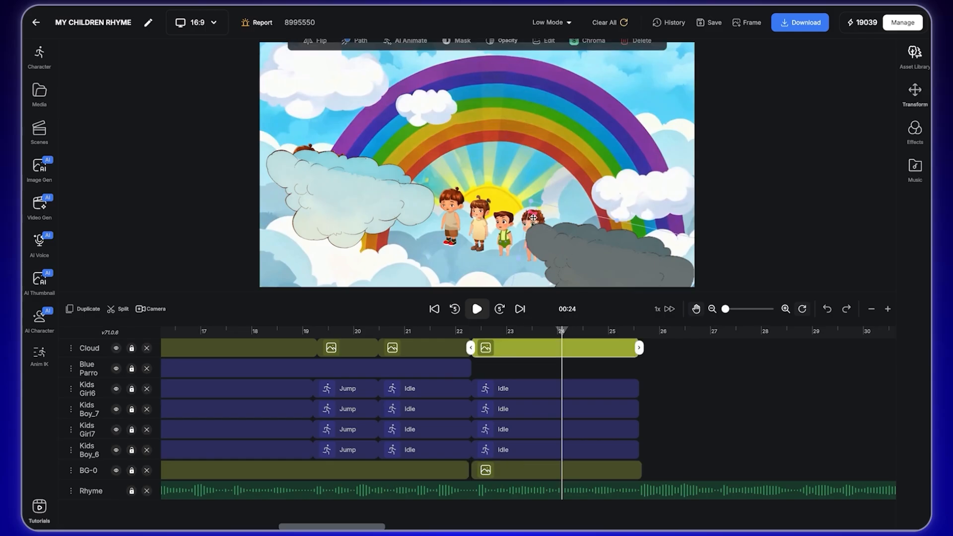
left_click(524, 219)
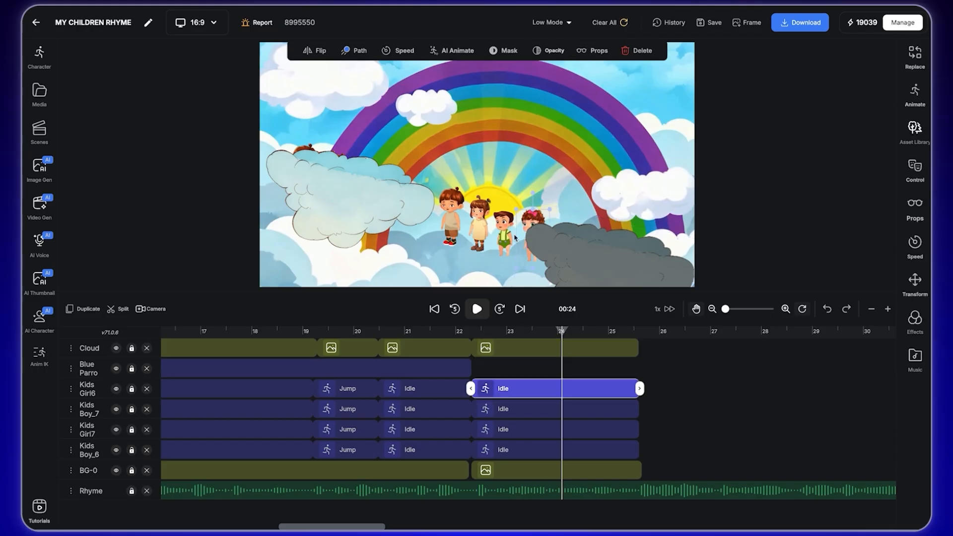
left_click(537, 218)
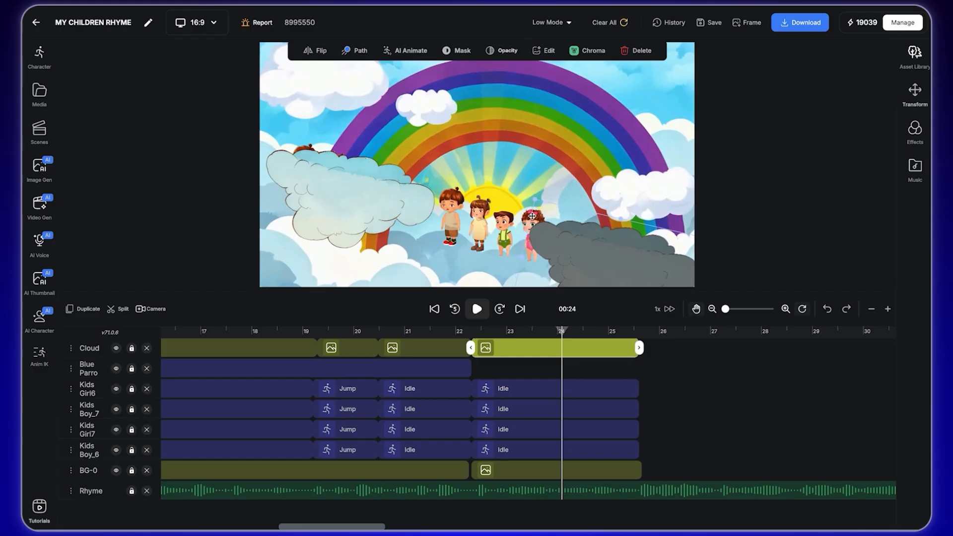
left_click_drag(537, 243, 478, 243)
left_click_drag(377, 214, 314, 226)
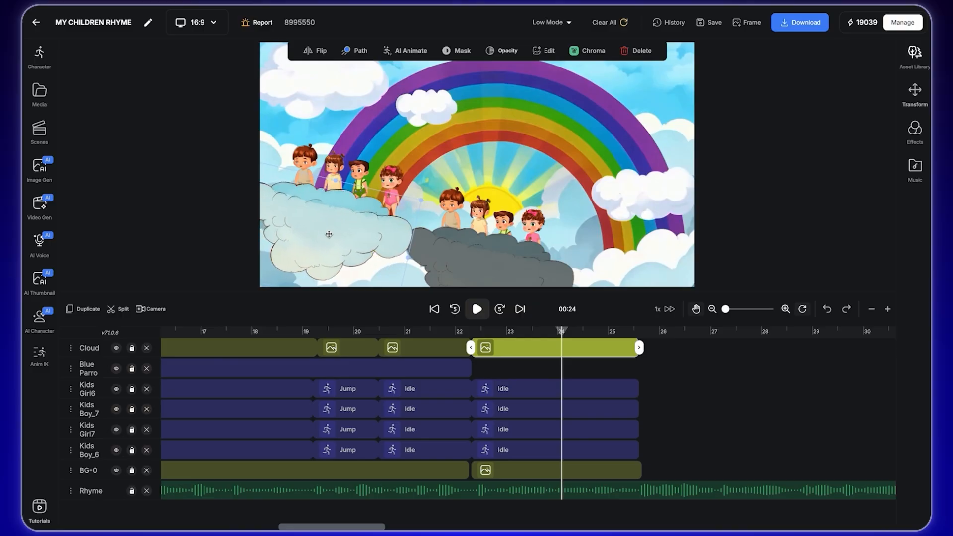
Play the transition from the tree scene into the rainbow scene, starting from about 20 seconds, to check the clouds and kids.
left_click(452, 331)
left_click(475, 310)
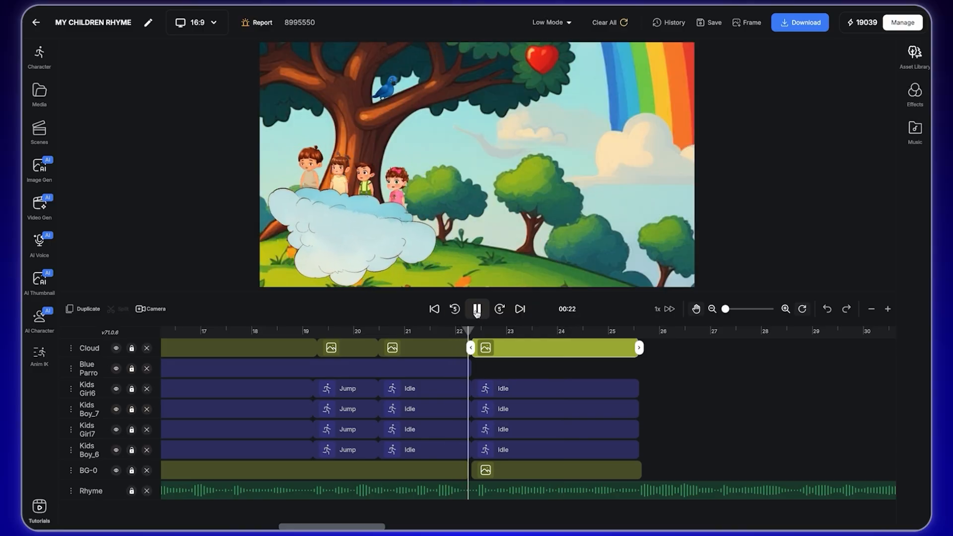
left_click(468, 333)
left_click(477, 309)
left_click(476, 312)
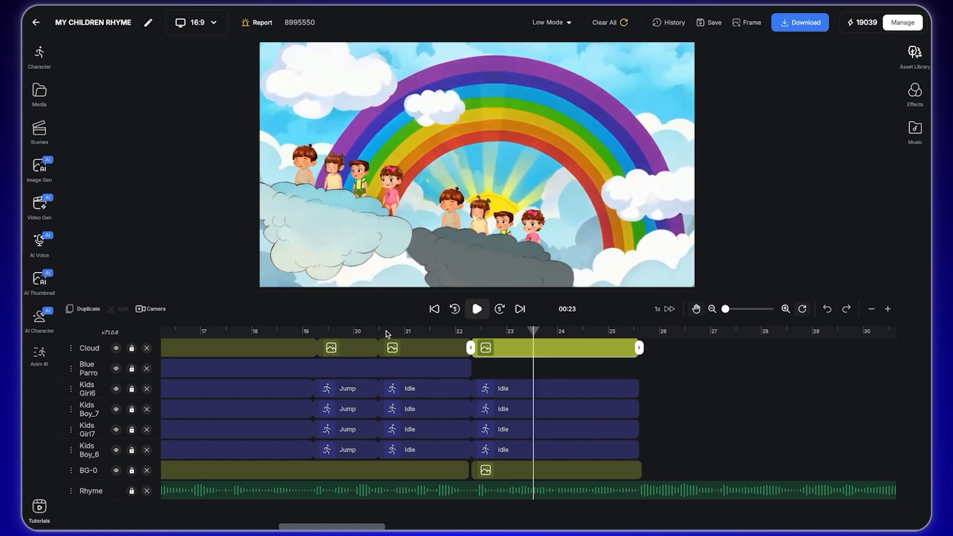
left_click(386, 331)
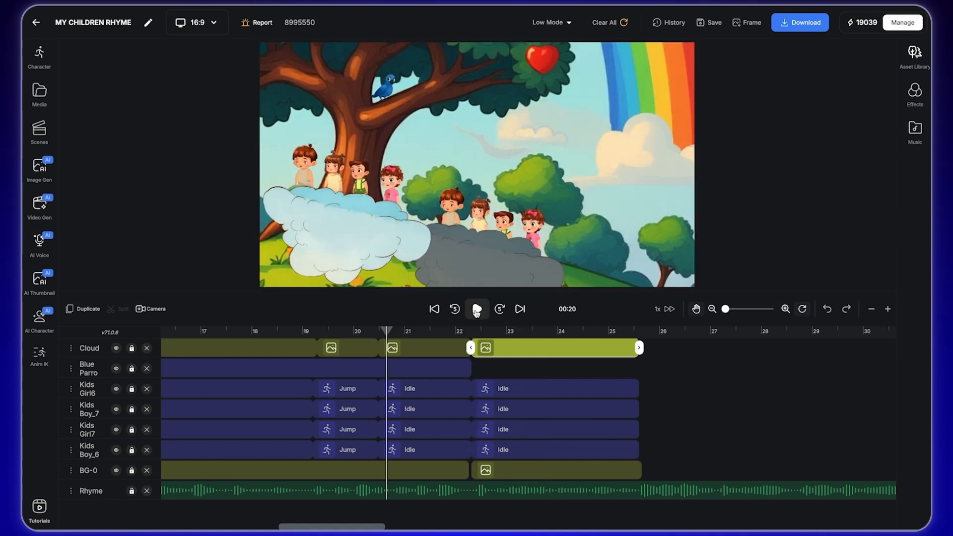
left_click(476, 311)
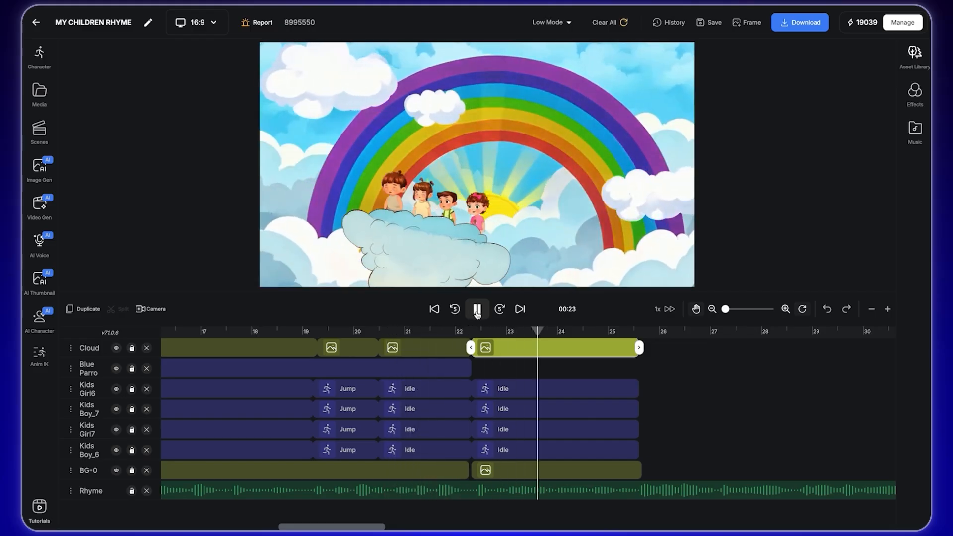
left_click(477, 310)
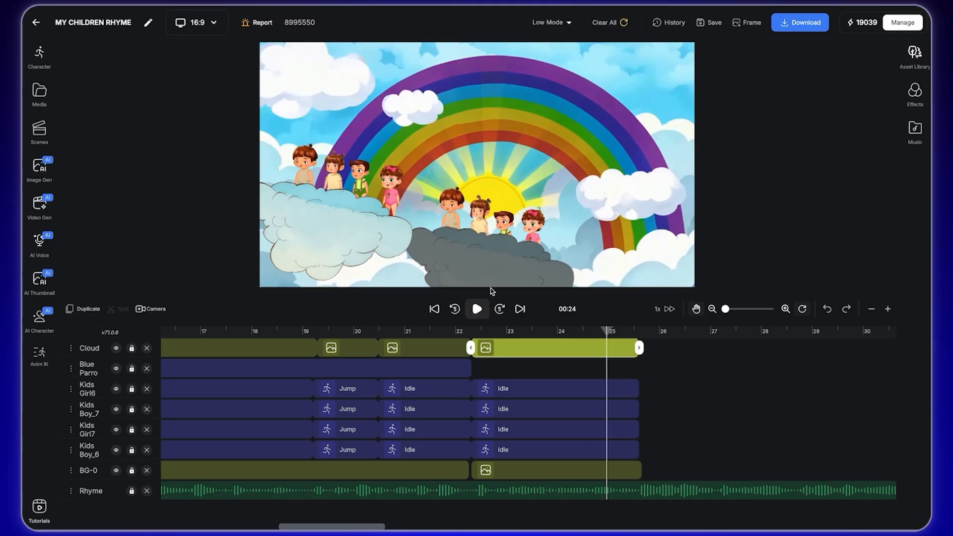
Trim the rainbow background clip so it ends together with the kids' and Cloud clips at about 25.5 seconds.
left_click(522, 264)
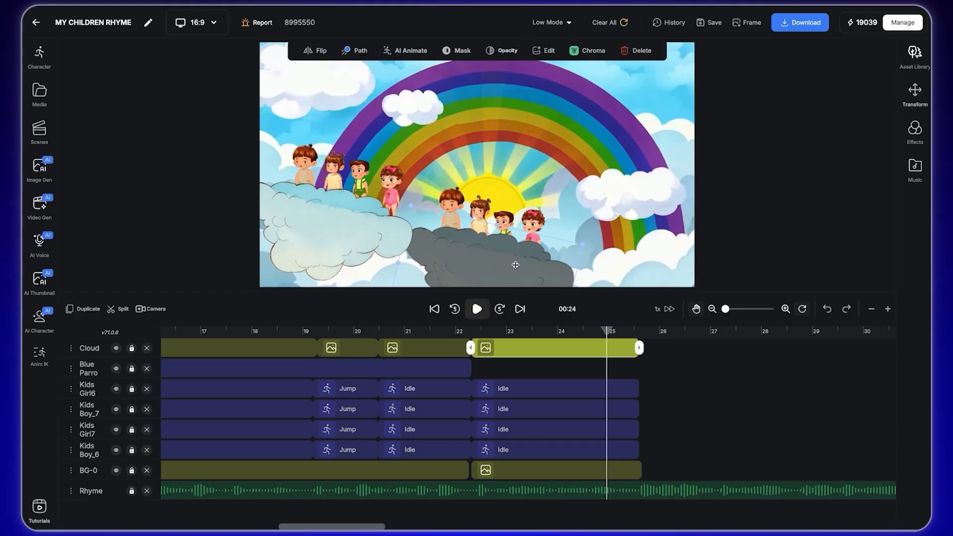
left_click(631, 470)
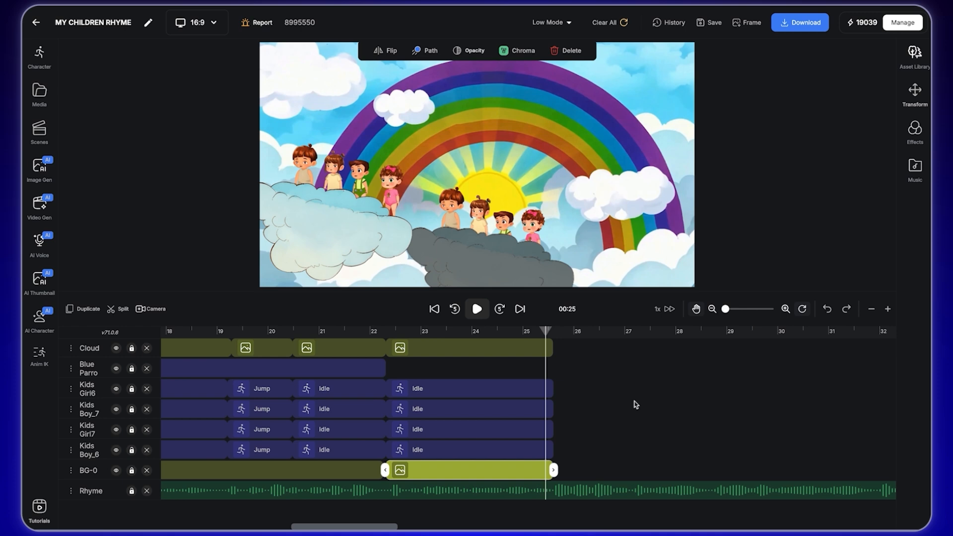
Upload the purple night sky picture with the crescent moon as the image generator's reference, uncropped, using Image Stylization.
left_click(40, 169)
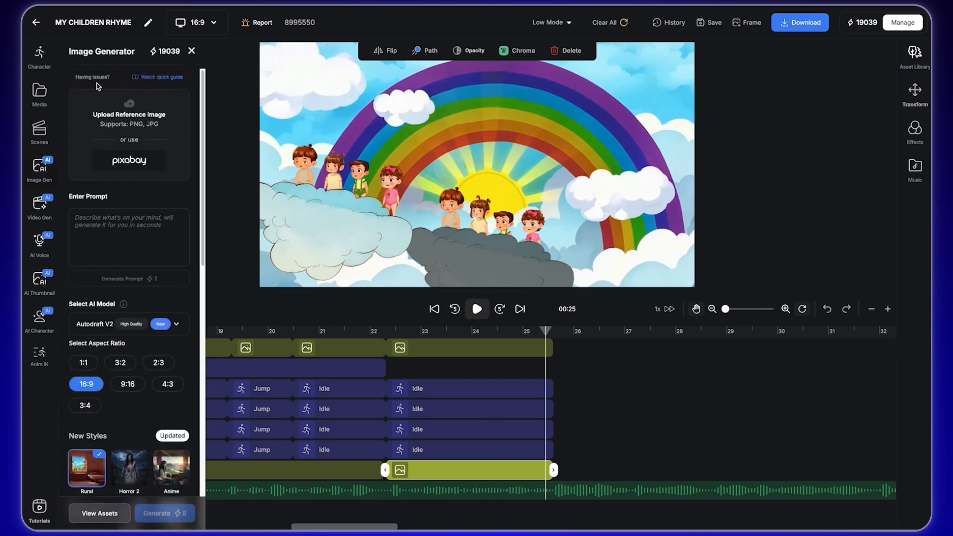
left_click(111, 119)
left_click(522, 249)
left_click(653, 368)
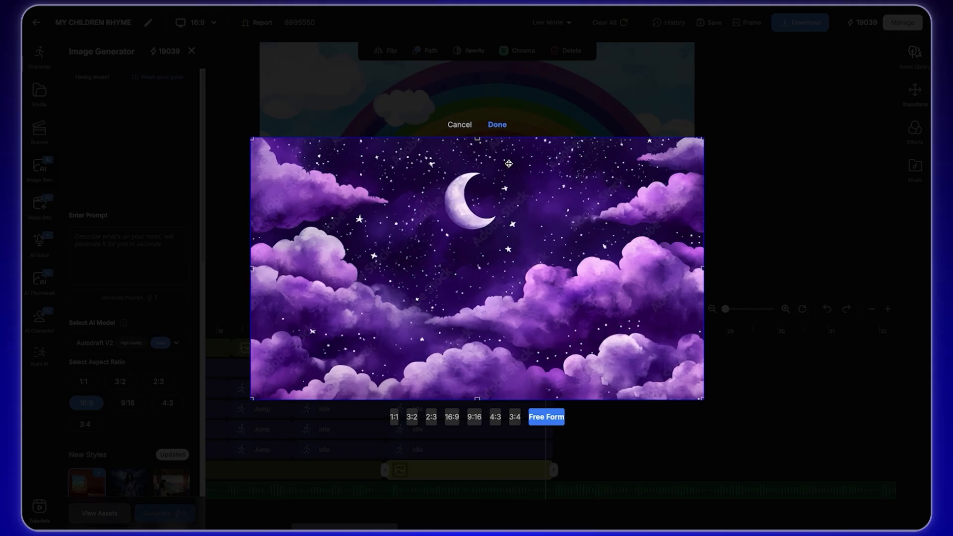
left_click(497, 124)
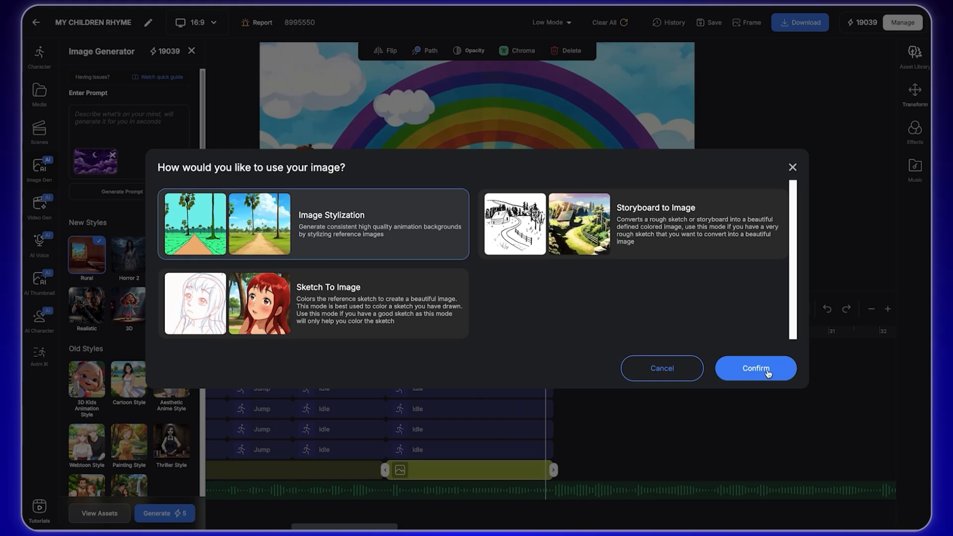
left_click(767, 372)
Generate a prompt from the reference picture, choose Kids Animation Style, and generate the night sky image.
left_click(124, 193)
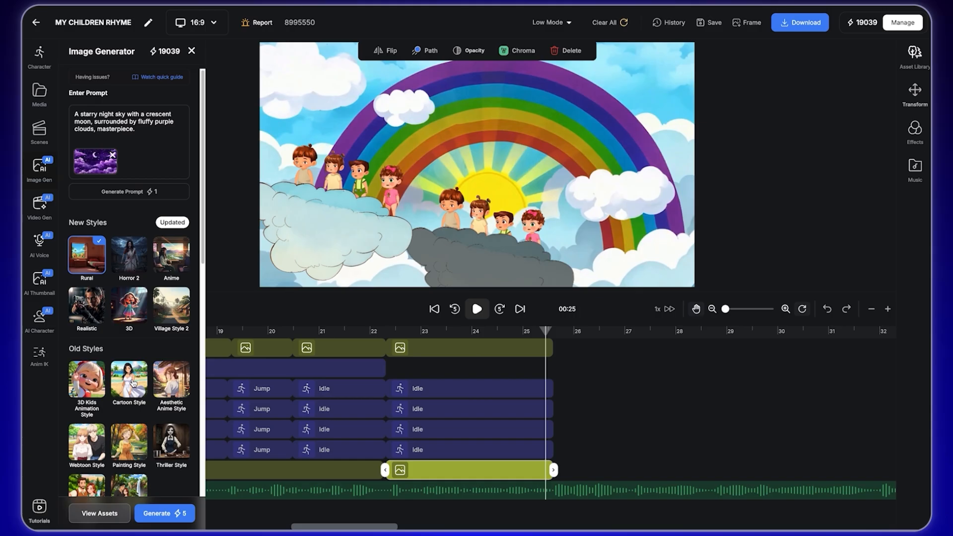
scroll(133, 383, "down", 5)
left_click(93, 269)
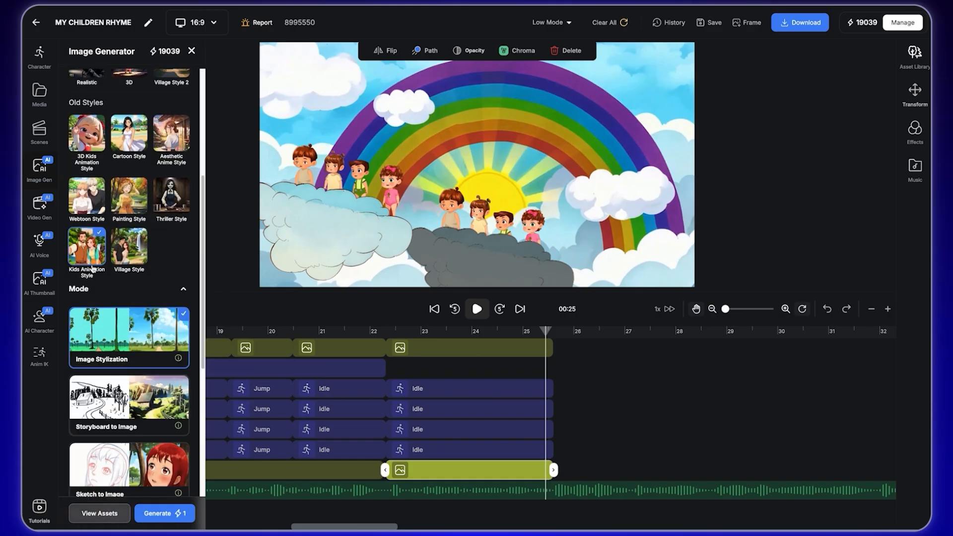
left_click(170, 516)
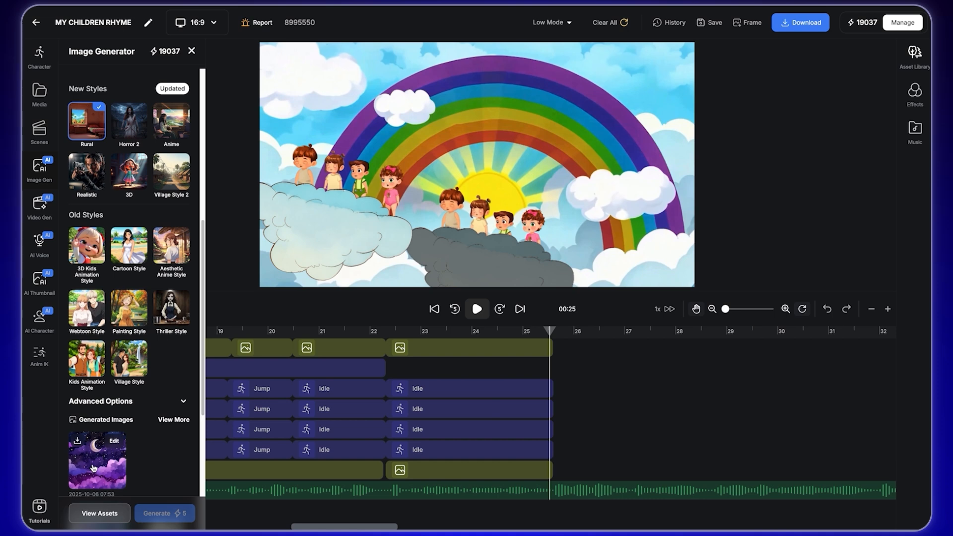
Add the generated night sky image to the timeline at about 25.5 seconds, then resize and position it to fill the frame.
left_click(93, 468)
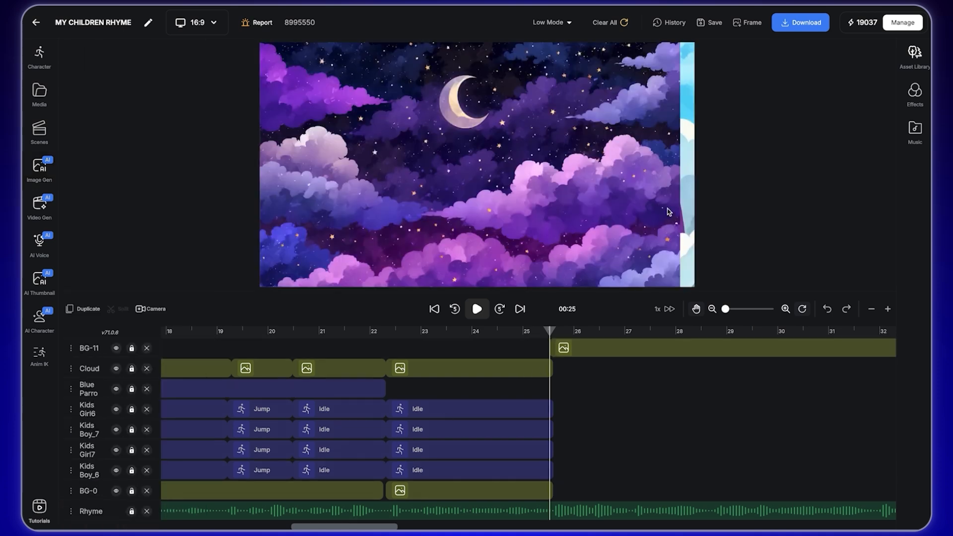
left_click(581, 175)
left_click_drag(578, 176, 609, 142)
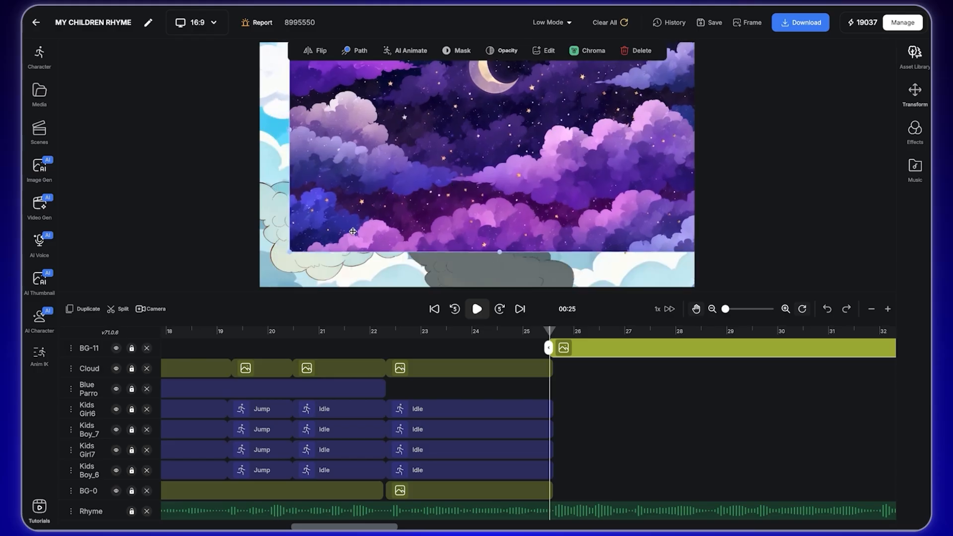
left_click_drag(291, 251, 275, 262)
mouse_move(387, 195)
left_mouse_down()
mouse_move(365, 219)
mouse_move(394, 206)
left_mouse_up()
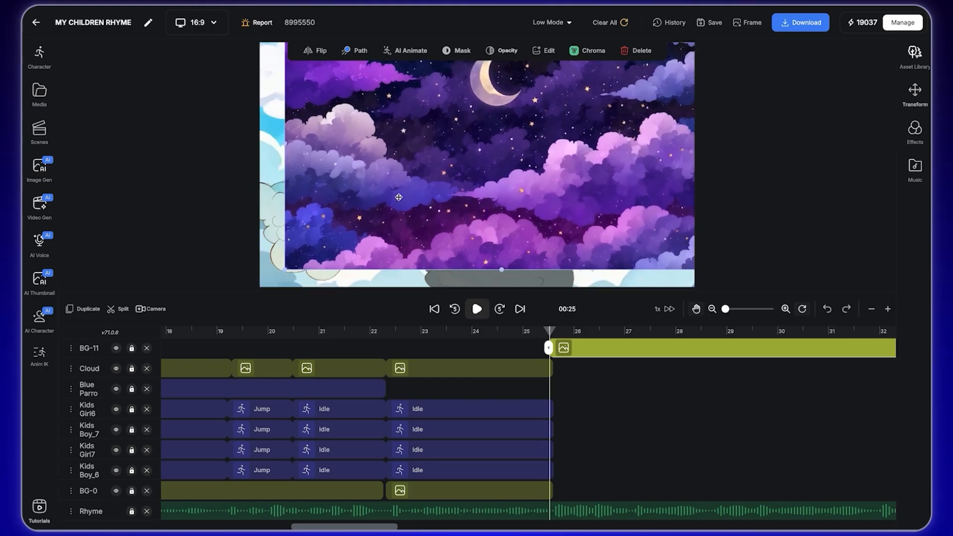
left_click_drag(285, 268, 277, 273)
left_click_drag(345, 235, 335, 244)
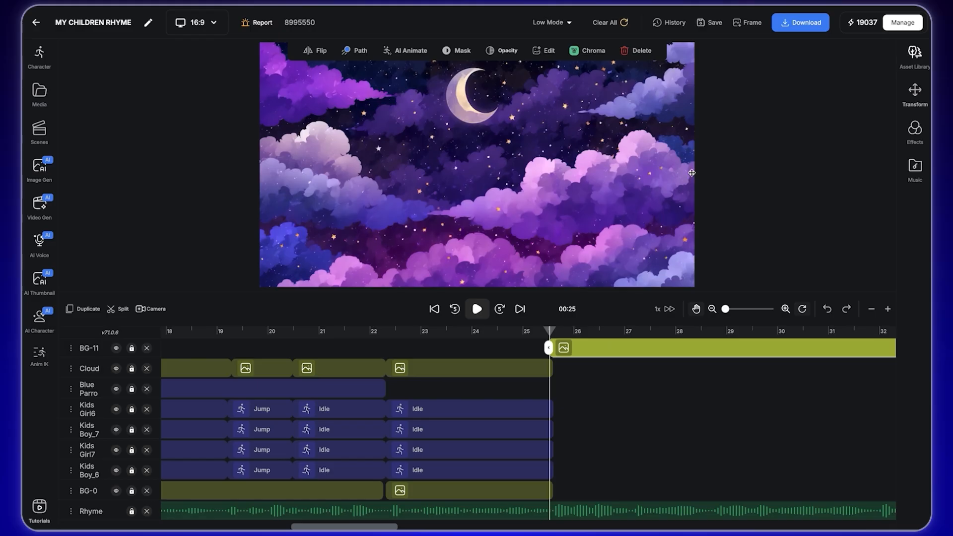
Send the full night sky frame to the video generator with Frame to Video and generate a motion prompt for it.
left_click(749, 24)
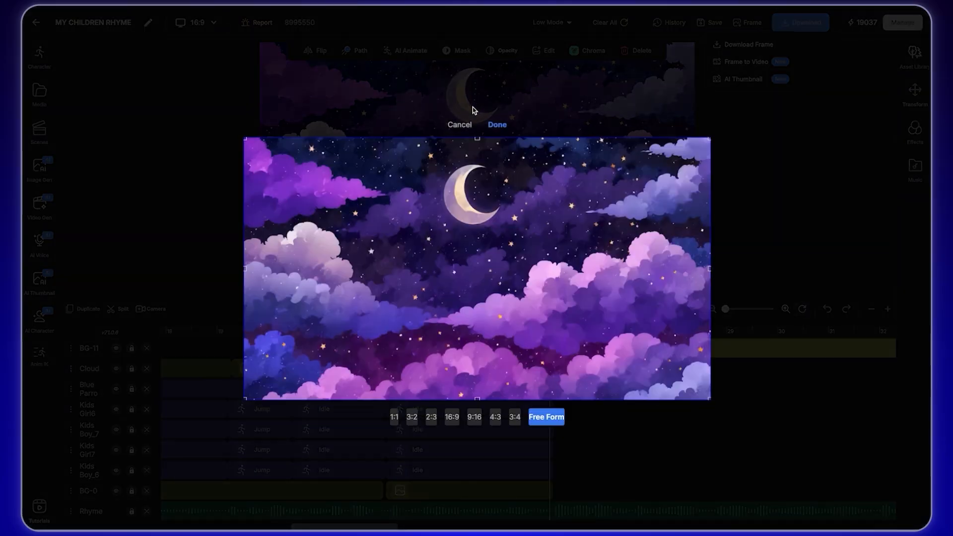
left_click(496, 125)
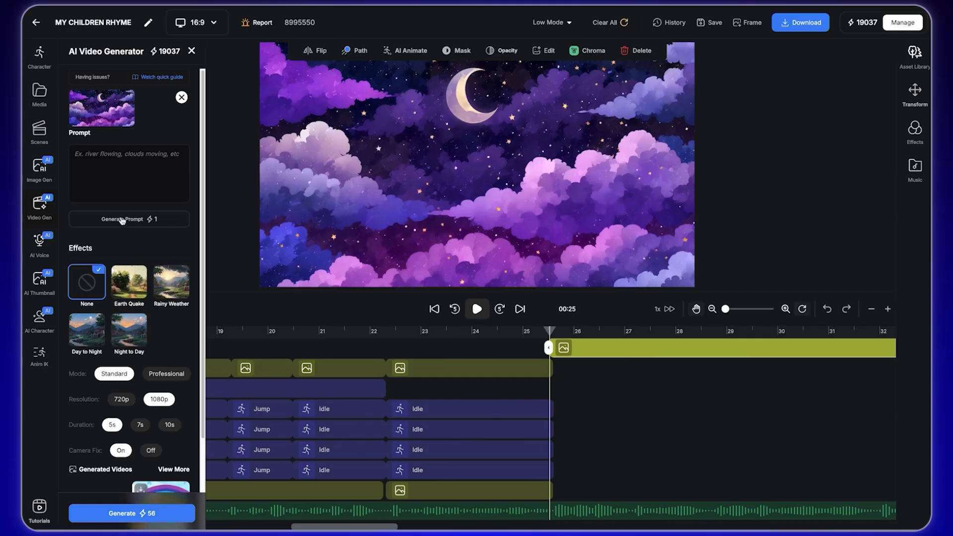
left_click(122, 220)
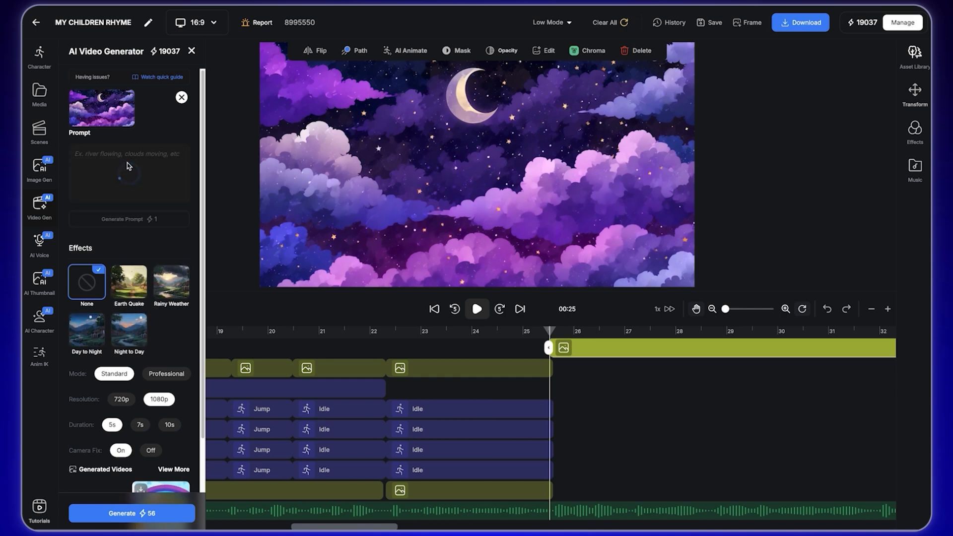
left_click(93, 176)
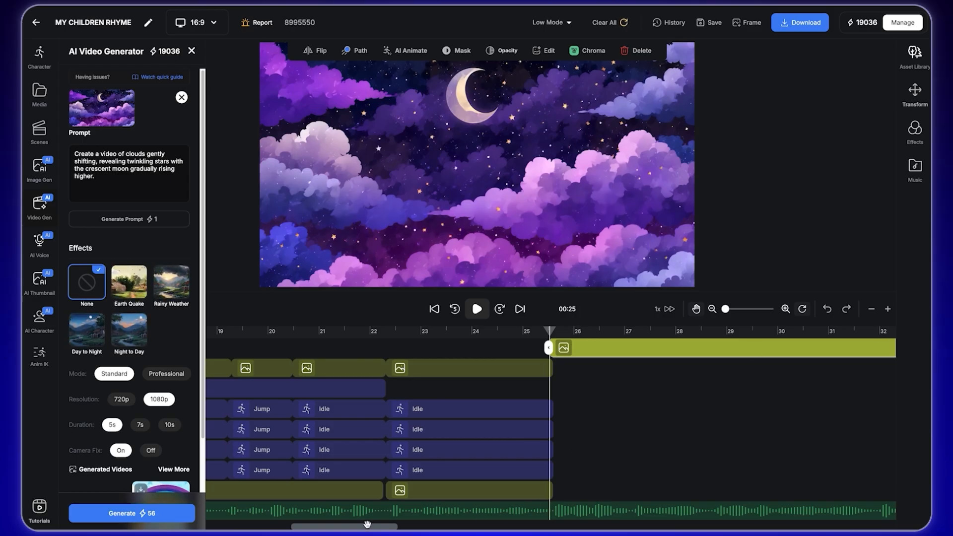
Shorten the night sky image clip on the BG-11 track to end at about 32.5 seconds.
scroll(365, 525, "right", 5)
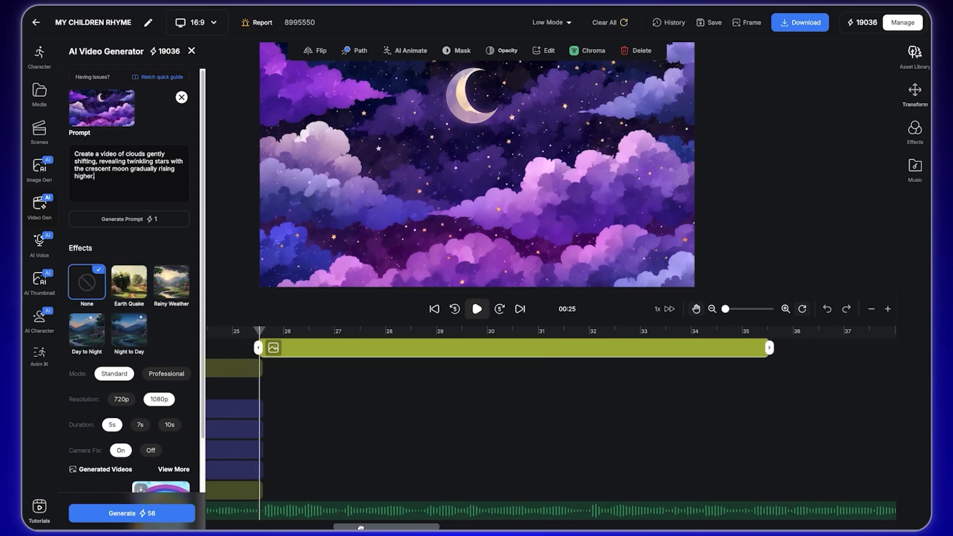
left_click_drag(361, 527, 356, 526)
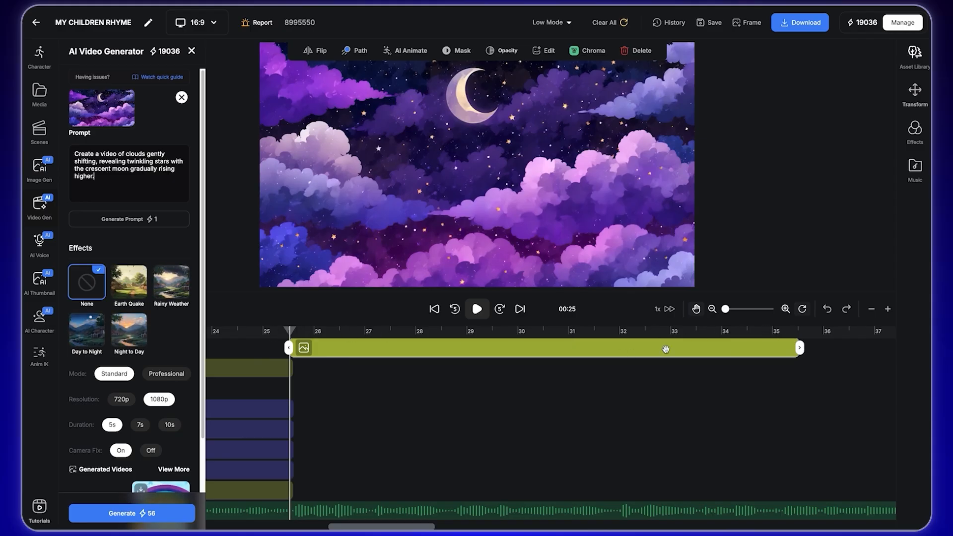
left_click_drag(800, 347, 647, 349)
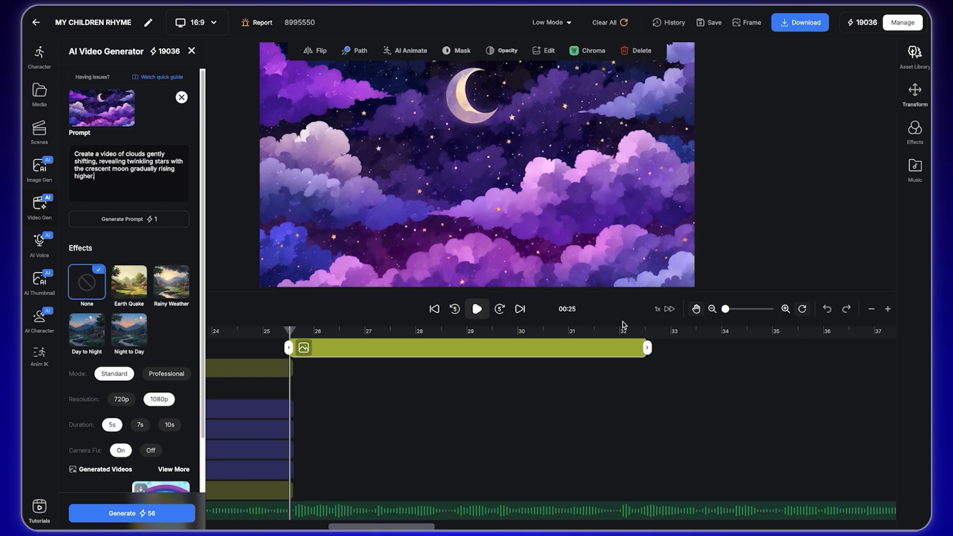
Place the playhead at 32 seconds and generate the night sky video with a duration of 7s.
left_click(622, 332)
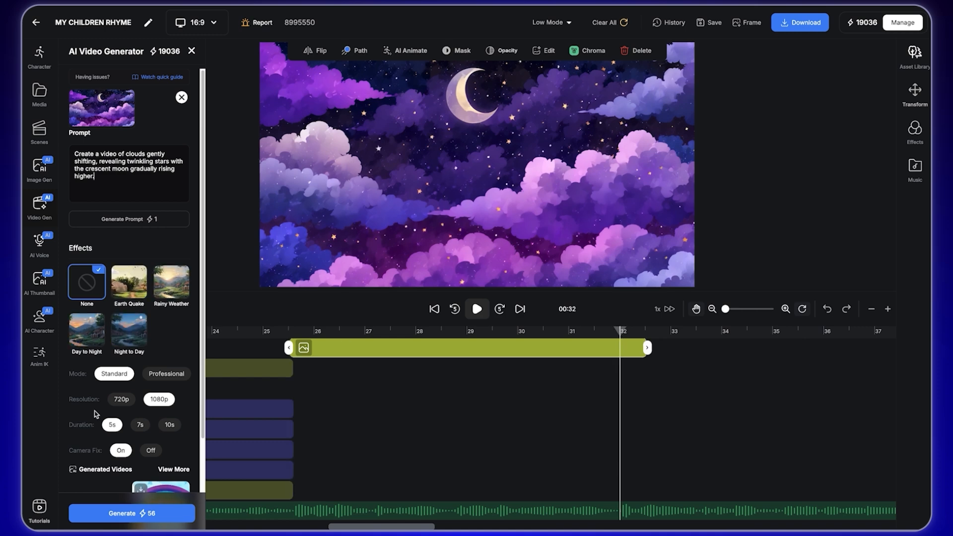
left_click(139, 425)
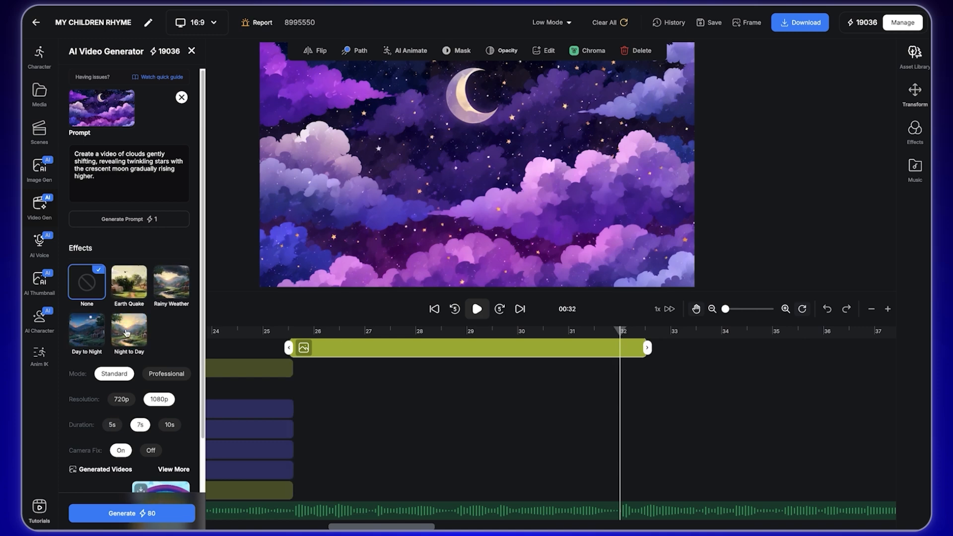
left_click(139, 514)
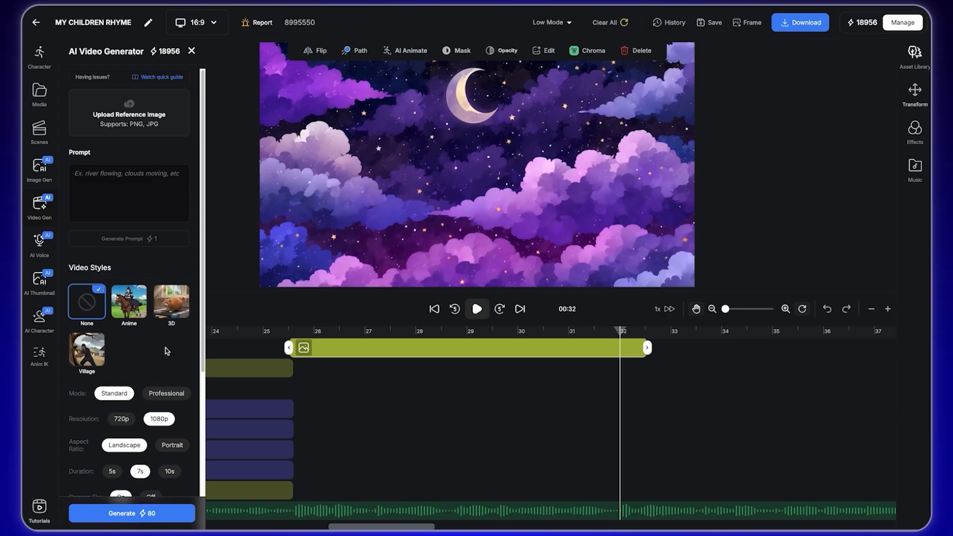
Add the generated night sky video to the timeline and move its start to about 25.5 seconds, directly after the rainbow scene.
scroll(167, 419, "down", 4)
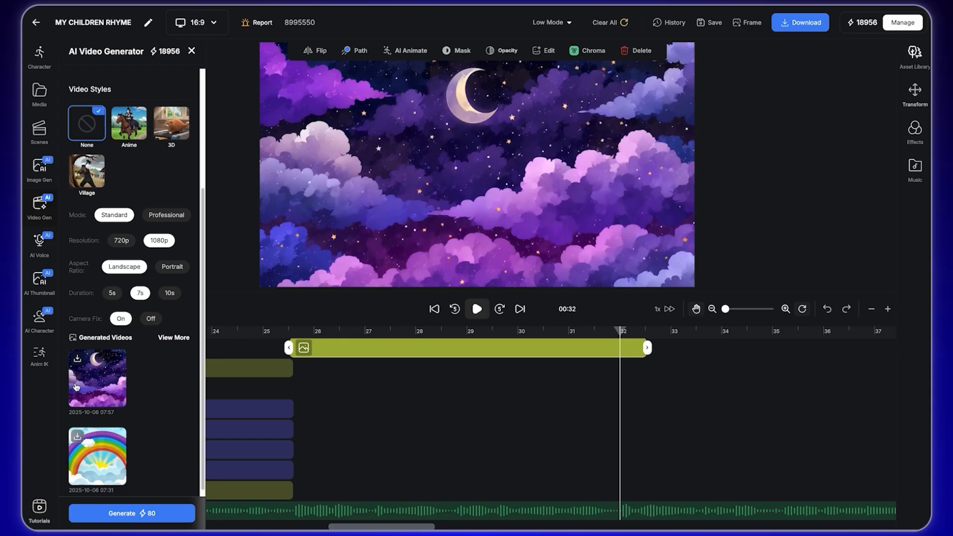
left_click(91, 386)
left_click_drag(707, 349, 376, 350)
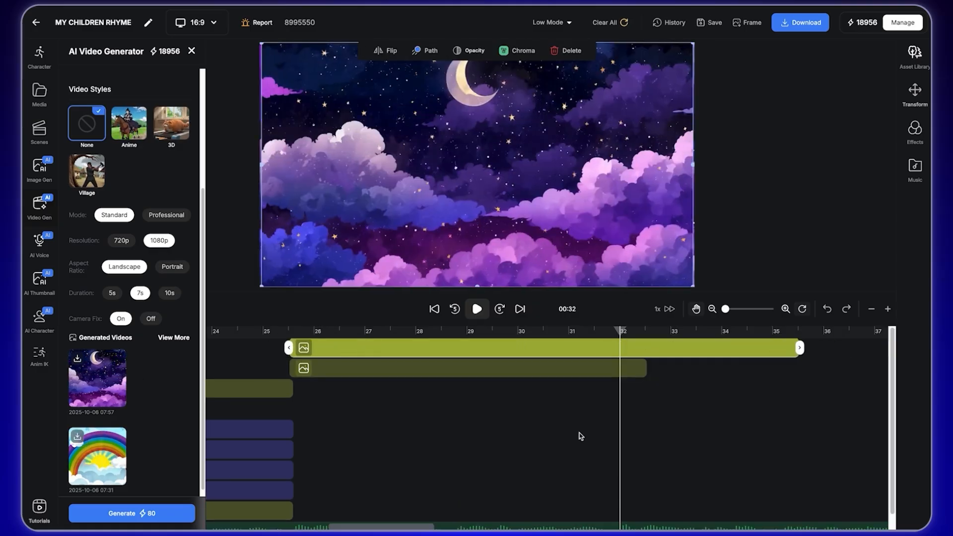
Split the night sky video clip at 32 seconds and delete the part after the split.
left_click(191, 50)
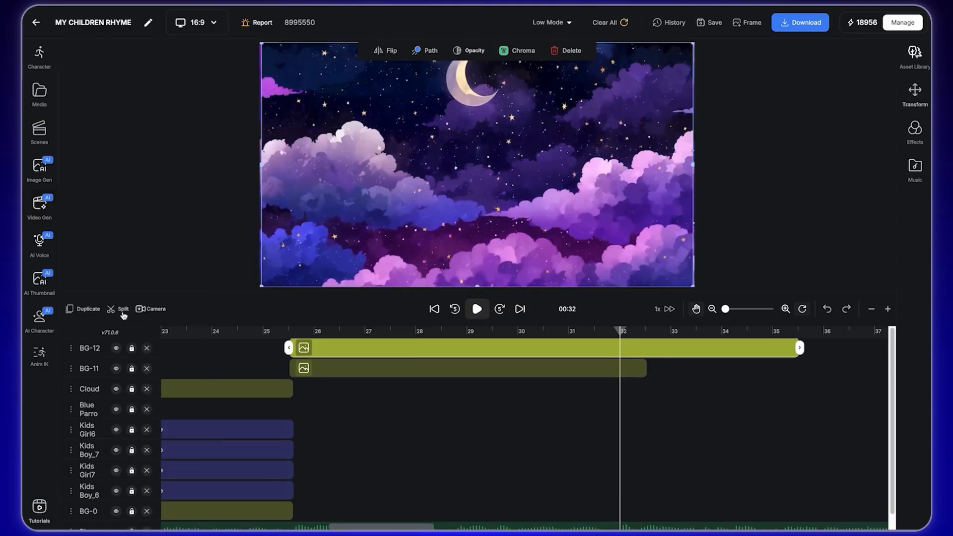
left_click(122, 309)
left_click(571, 51)
Delete the BG-11 night sky image track, then enlarge the night sky video to fill the whole frame.
left_click(438, 369)
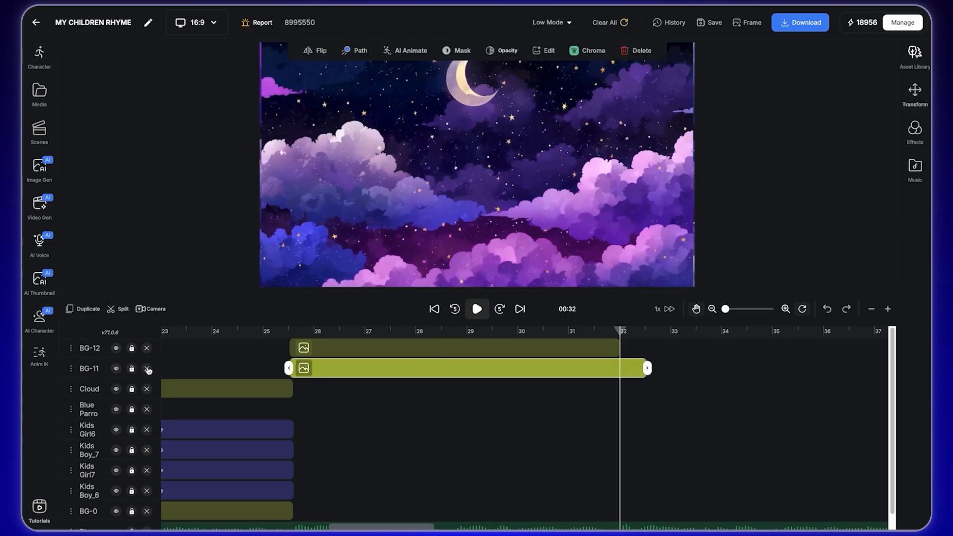
left_click(147, 369)
left_click(323, 331)
left_click(385, 233)
left_click_drag(284, 282, 260, 287)
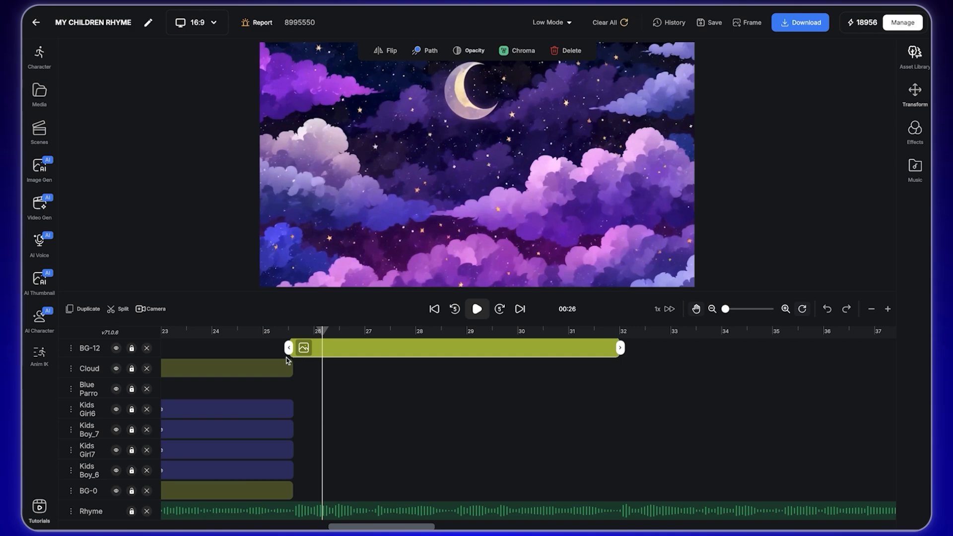
Play the night sky scene from its start at about 25.5 seconds to check the video's motion.
left_click(287, 332)
left_click(477, 309)
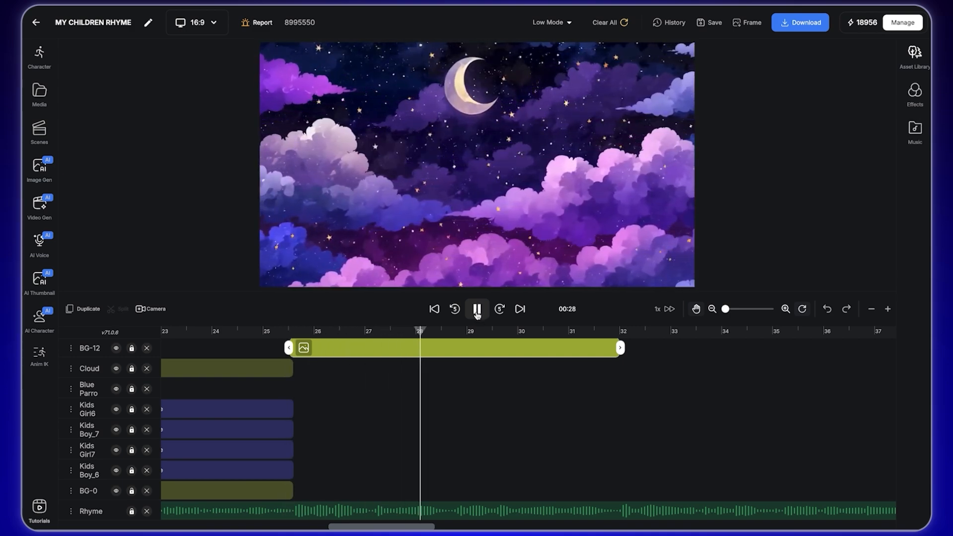
left_click(477, 310)
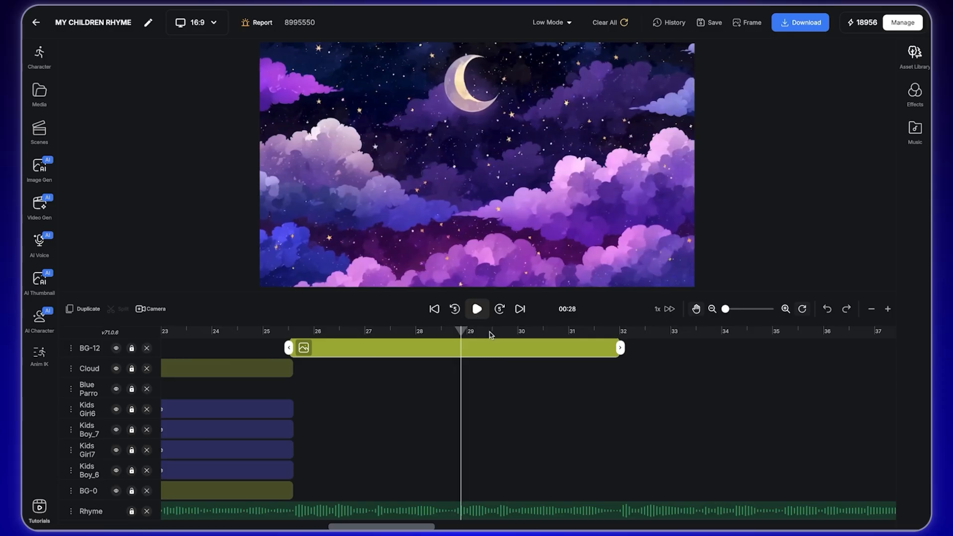
left_click(489, 348)
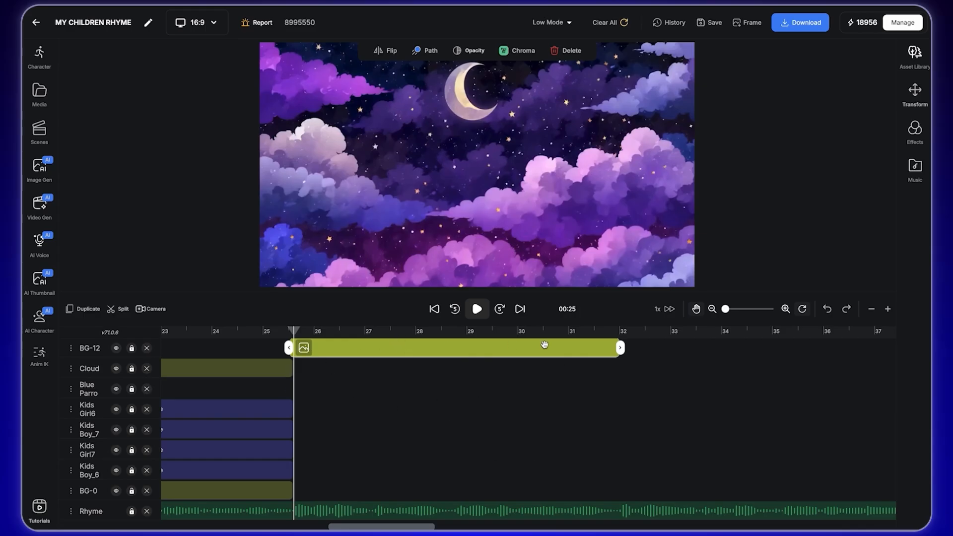
Duplicate the Kids Girl6 and Kids Boy_7 idle clips directly after the rainbow scene and extend the copies to 32 seconds.
left_click(871, 310)
left_click(251, 410)
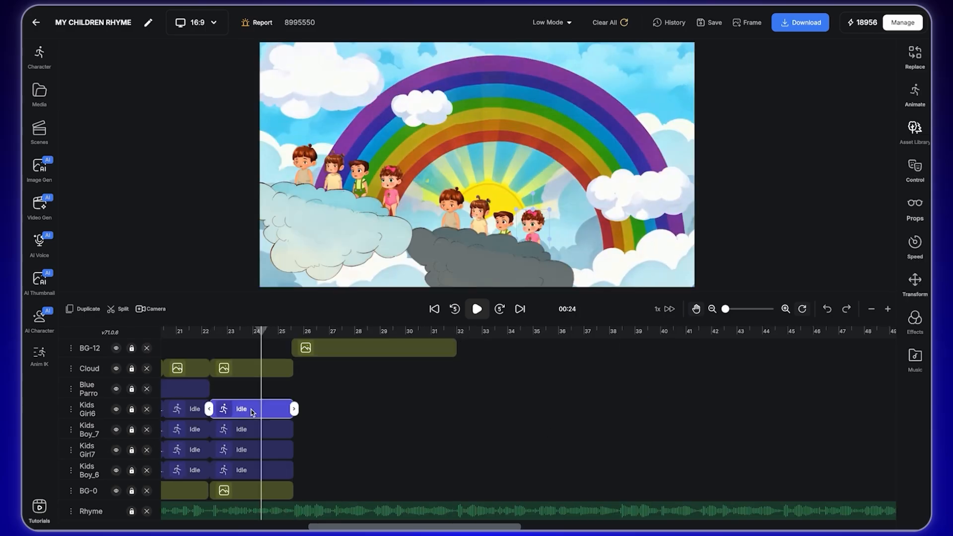
left_click_drag(278, 409, 456, 408)
left_click(458, 331)
left_click(251, 430)
left_click(83, 309)
left_click_drag(517, 440, 346, 435)
left_click_drag(378, 432, 457, 451)
Copy the Kids Girl7 and Kids Boy_6 idle clips into the night sky scene so they end at 32 seconds.
left_click(270, 450)
key("ctrl+c")
key("ctrl+v")
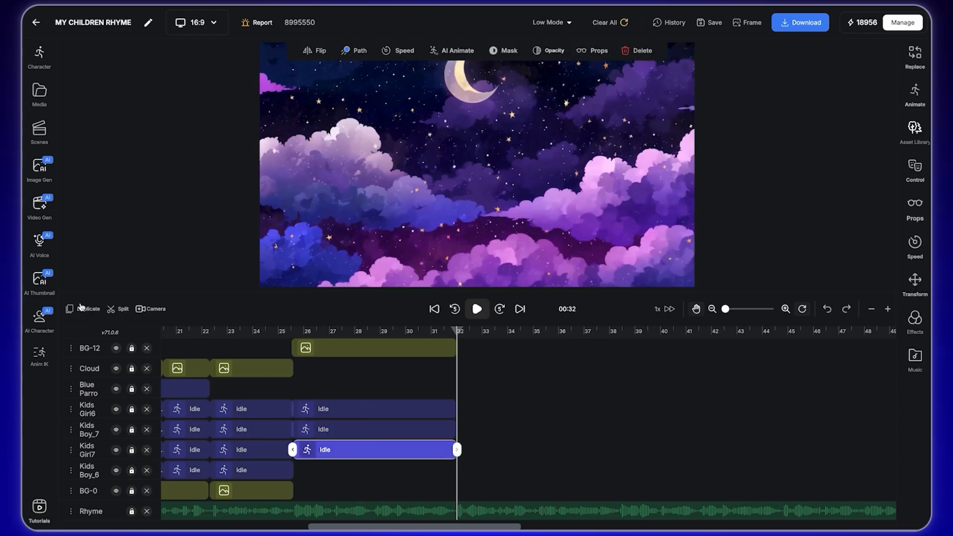
left_click(249, 472)
key("ctrl+c")
key("ctrl+v")
left_click_drag(503, 472, 457, 474)
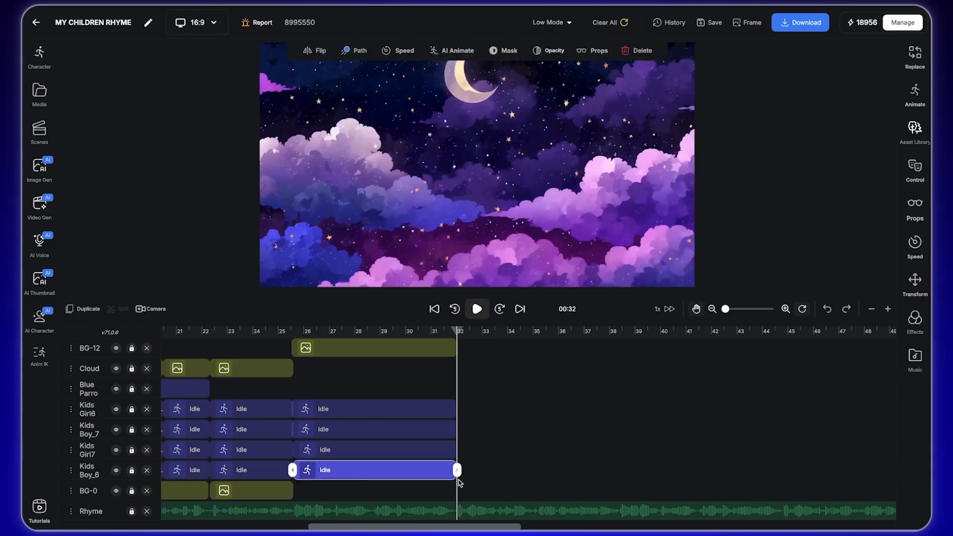
Copy the rainbow scene's Cloud clip into the night sky scene and extend it to 32 seconds.
left_click(259, 370)
key("ctrl+c")
key("ctrl+v")
left_click_drag(487, 369, 457, 371)
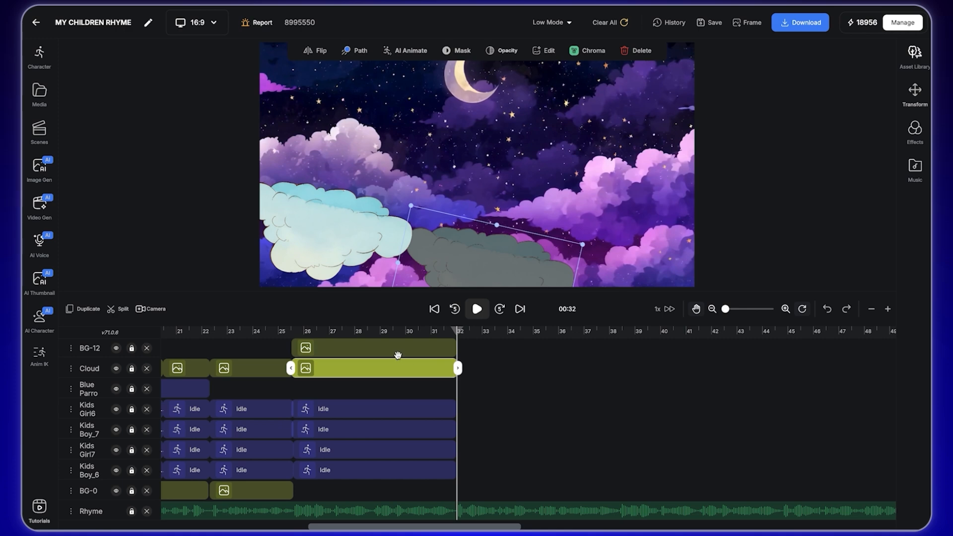
Move the night sky video clip down to the BG-0 track, after the rainbow background, and place the playhead at about 28 seconds.
left_click(340, 349)
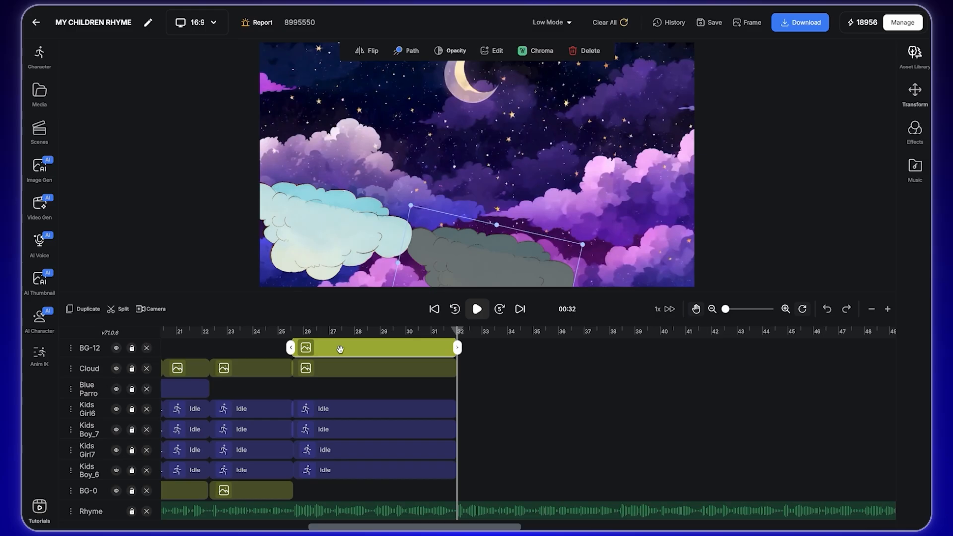
left_click_drag(340, 350, 341, 493)
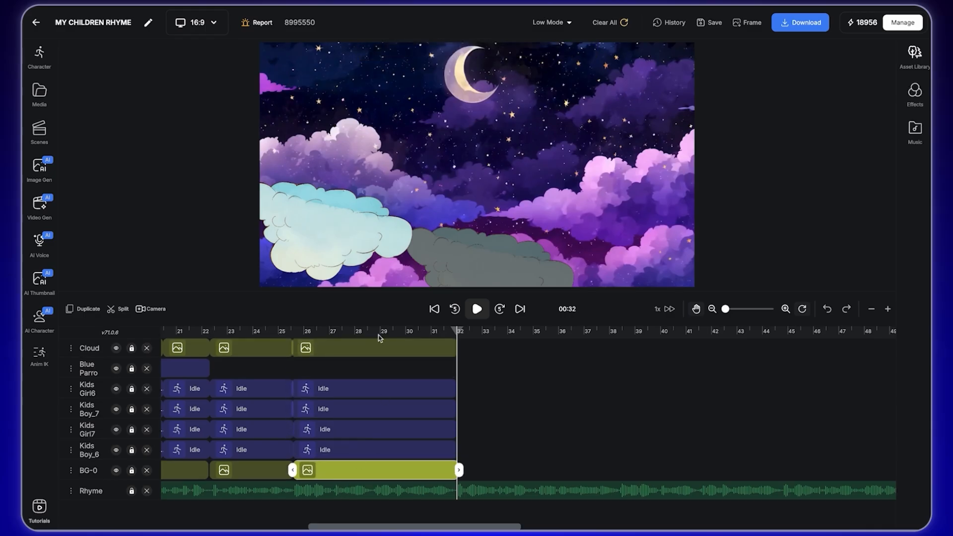
left_click(380, 338)
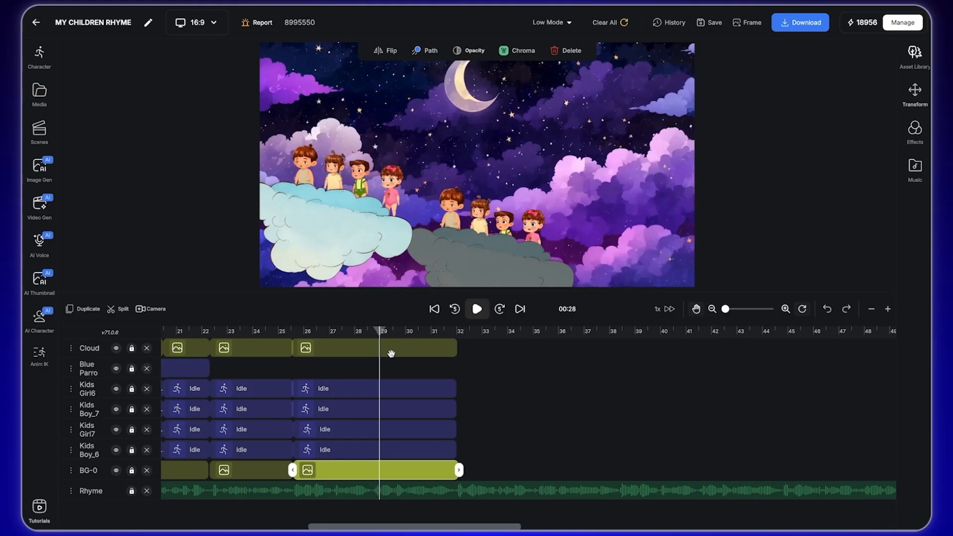
Remove the surplus copies of the four kids and the cloud from the night sky scene, keeping one of each.
left_click(368, 395)
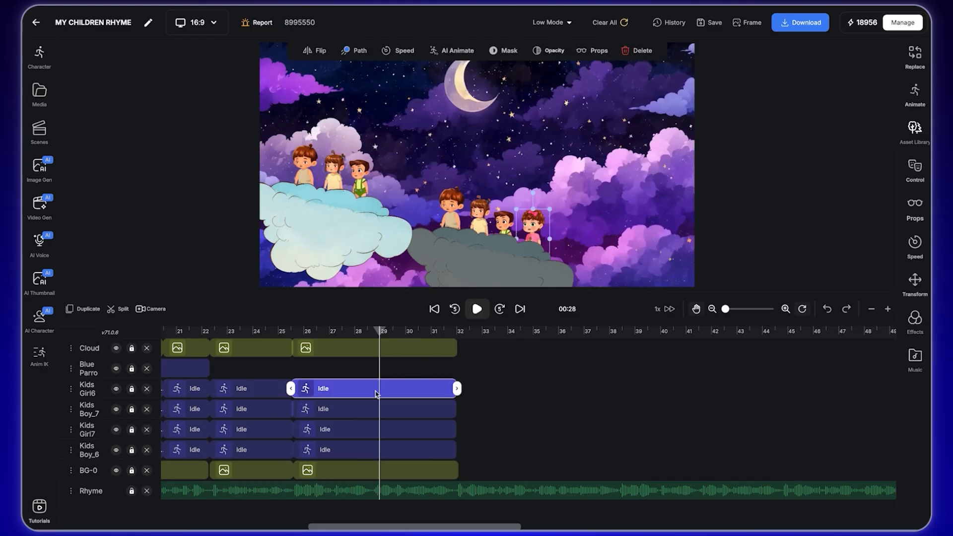
left_click(370, 412)
left_click(362, 350)
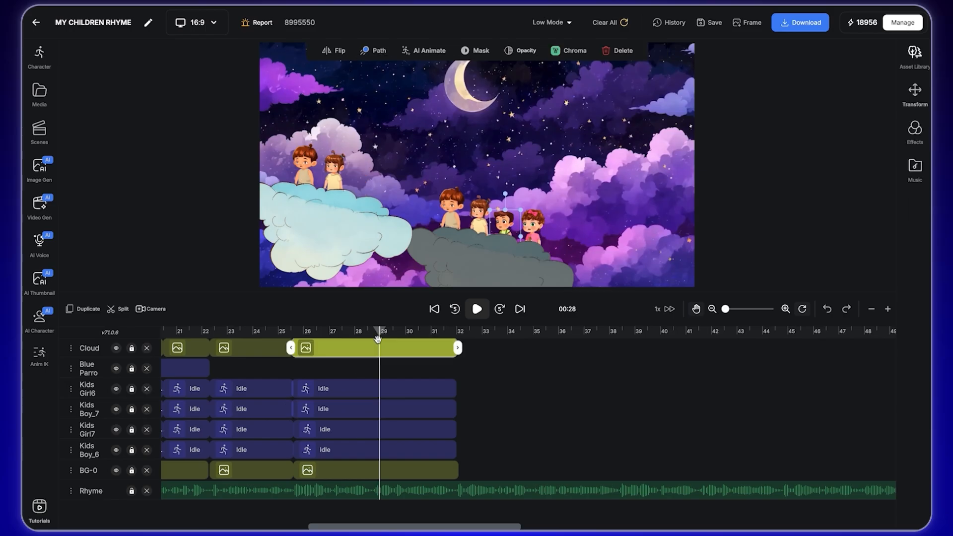
left_click(355, 432)
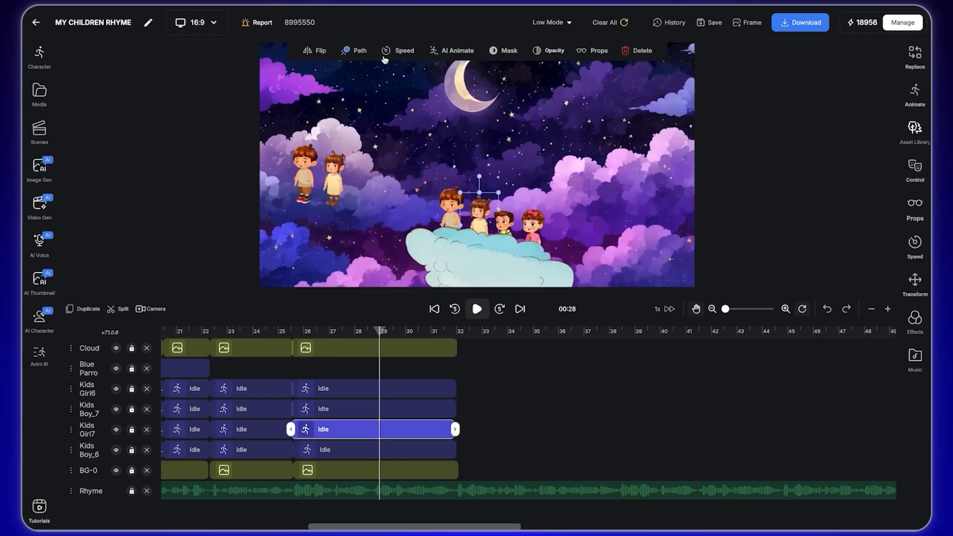
left_click(395, 455)
left_click(364, 51)
left_click(488, 258)
Arrange the four kids in one level row in the middle of the night sky frame.
left_click_drag(451, 199, 441, 162)
left_click_drag(484, 218, 507, 170)
left_click_drag(443, 172, 469, 169)
left_click_drag(502, 225, 530, 169)
left_click_drag(533, 229, 563, 183)
Flip the Kids Boy_6 and Kids Girl7 characters horizontally in the night sky scene.
left_click(469, 178)
left_click(321, 53)
left_click(502, 174)
left_click(321, 53)
Straighten the tilted cloud and position it directly beneath the row of four kids.
left_click_drag(484, 261, 398, 196)
left_click_drag(392, 243, 408, 244)
left_click_drag(411, 150, 512, 216)
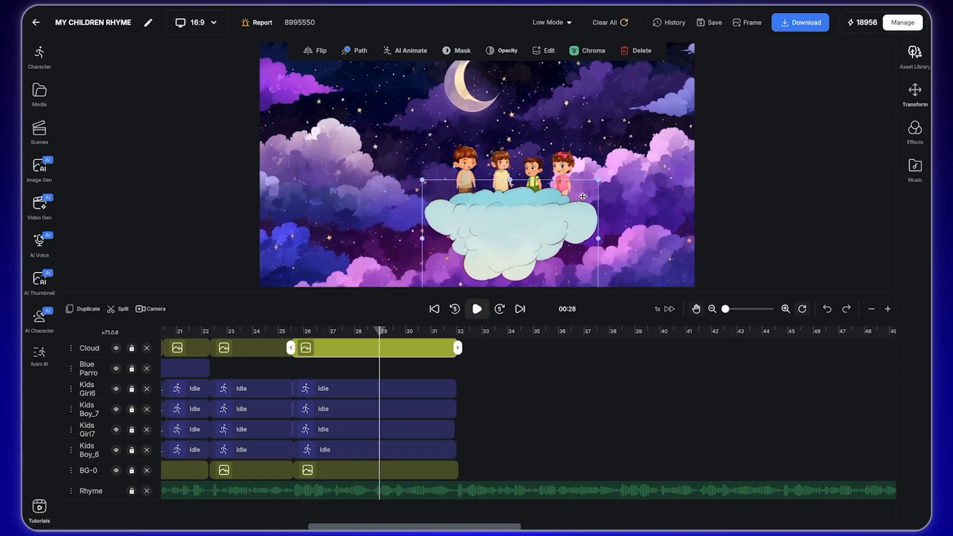
Apply the Dance2 animation to the Kids Boy_6 clip in the night sky scene.
left_click(467, 174)
left_click(922, 95)
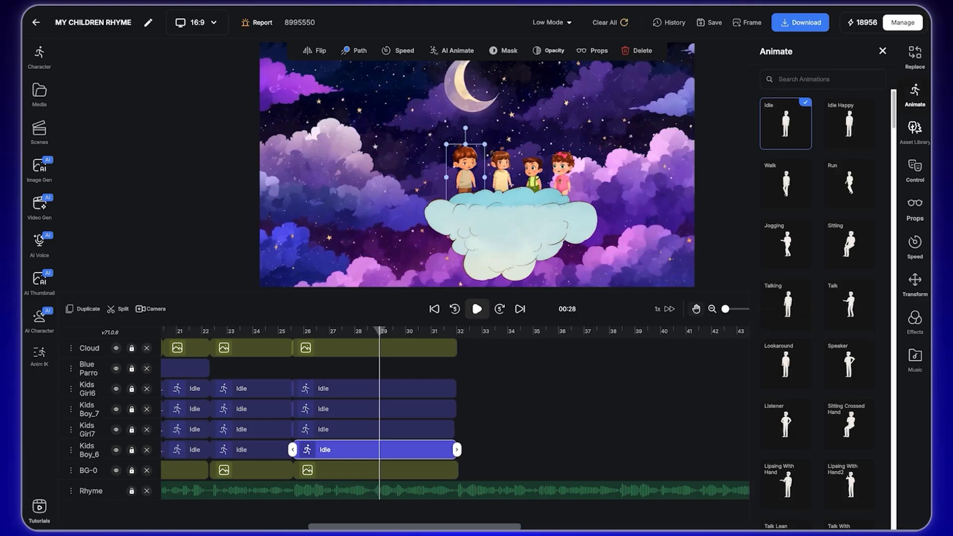
type("danc")
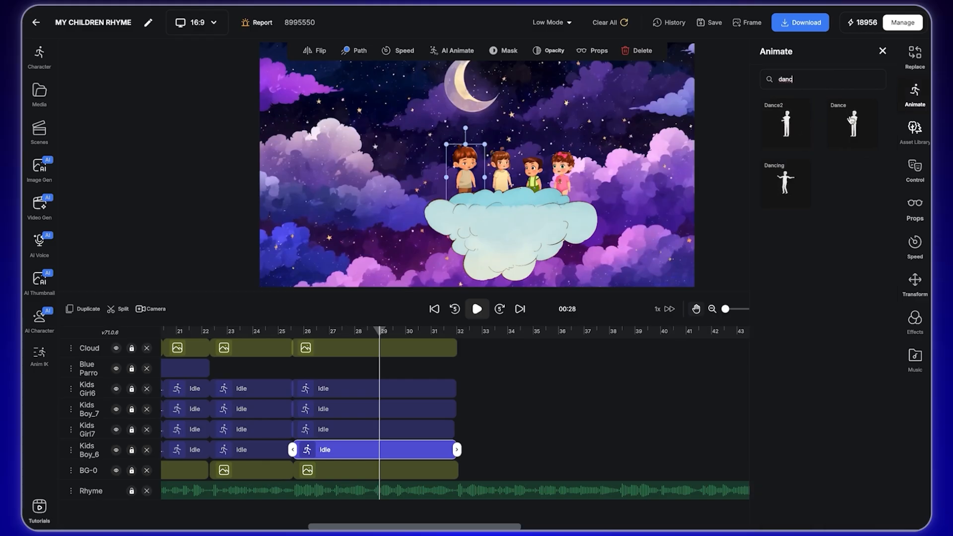
left_click(786, 123)
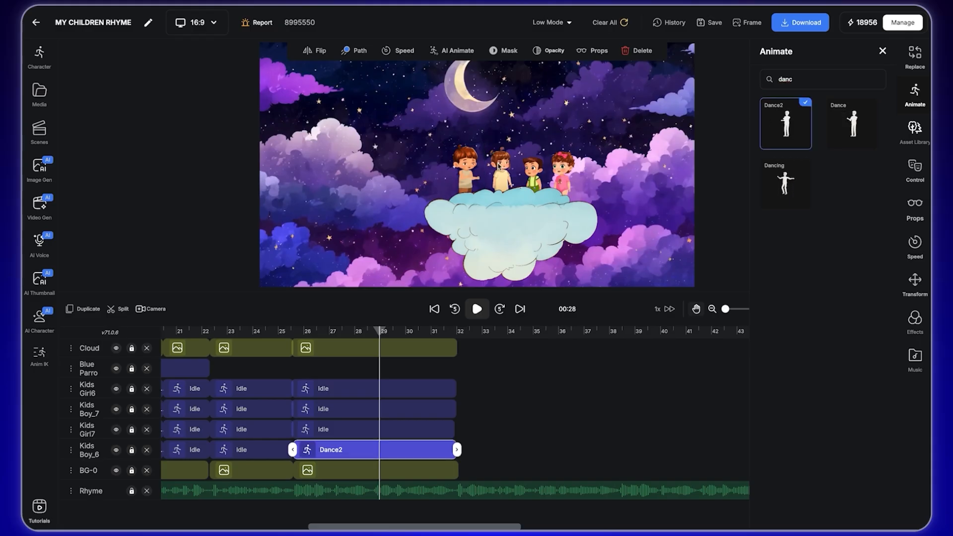
Apply the Dancing animation to the Kids Girl7 clip and the Dance animation to the Kids Boy_7 clip.
left_click(359, 430)
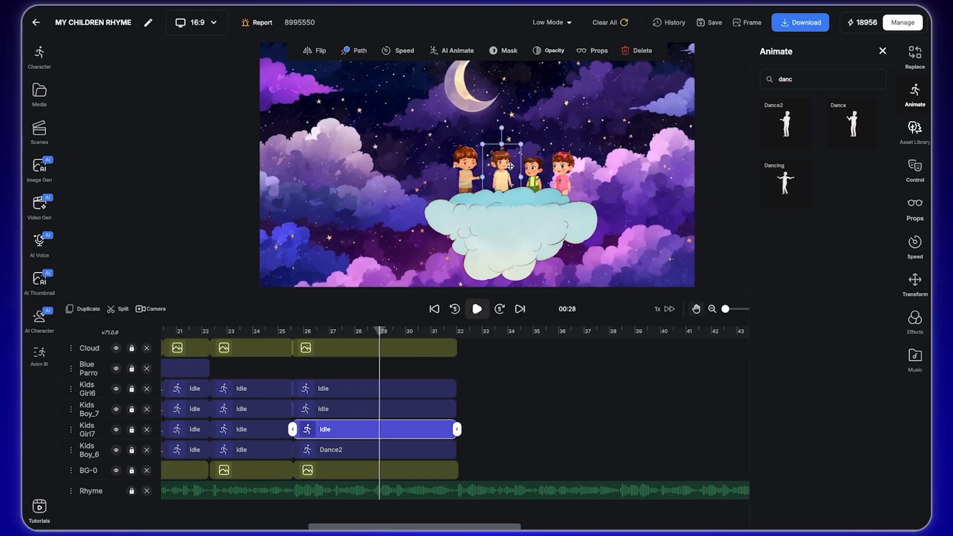
left_click(786, 187)
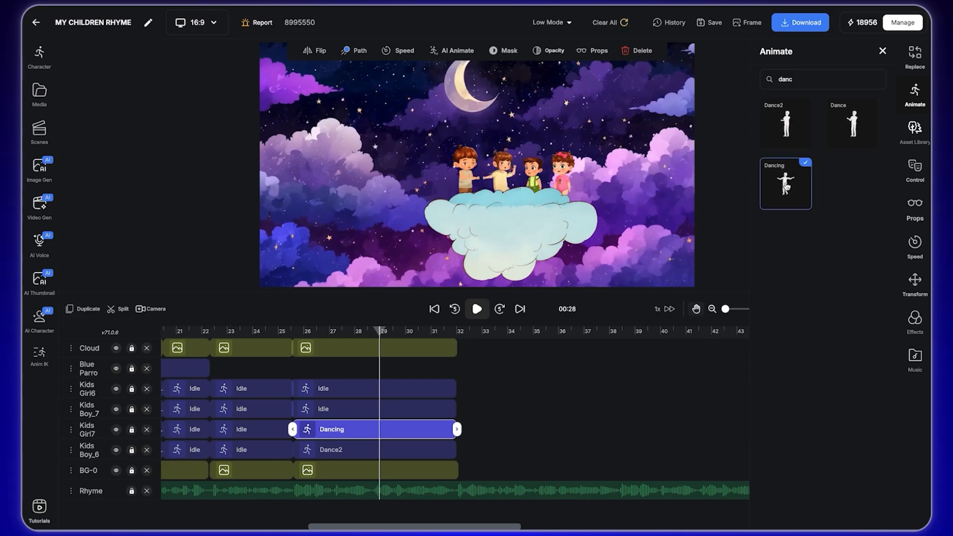
left_click(372, 406)
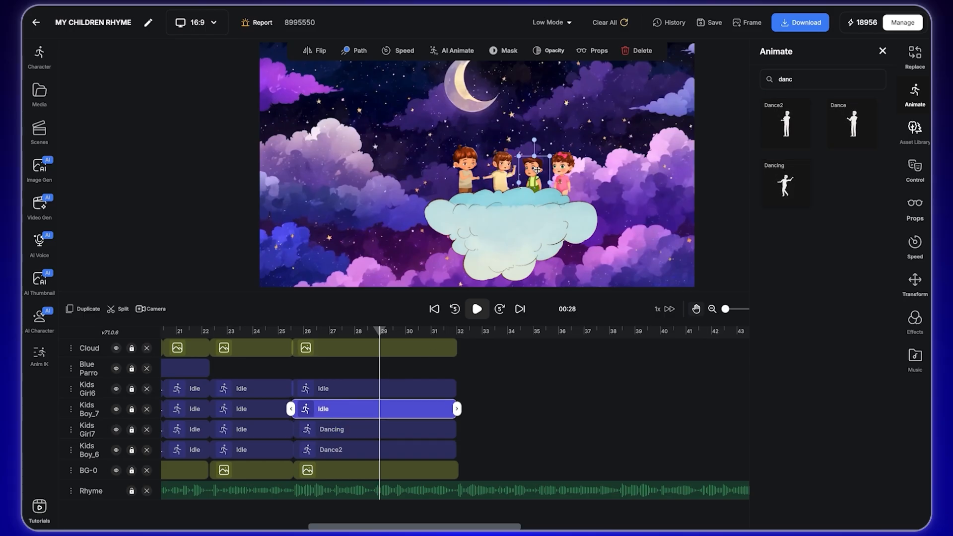
left_click(849, 122)
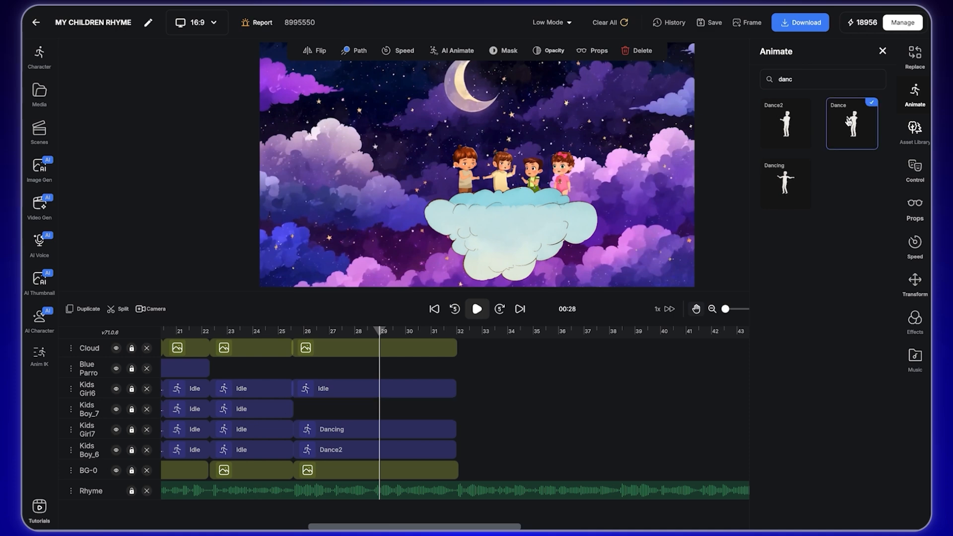
Search the animations for "singing" and apply Singing to the Kids Girl6 clip in the night sky scene.
left_click(395, 388)
double_click(809, 79)
type("sing")
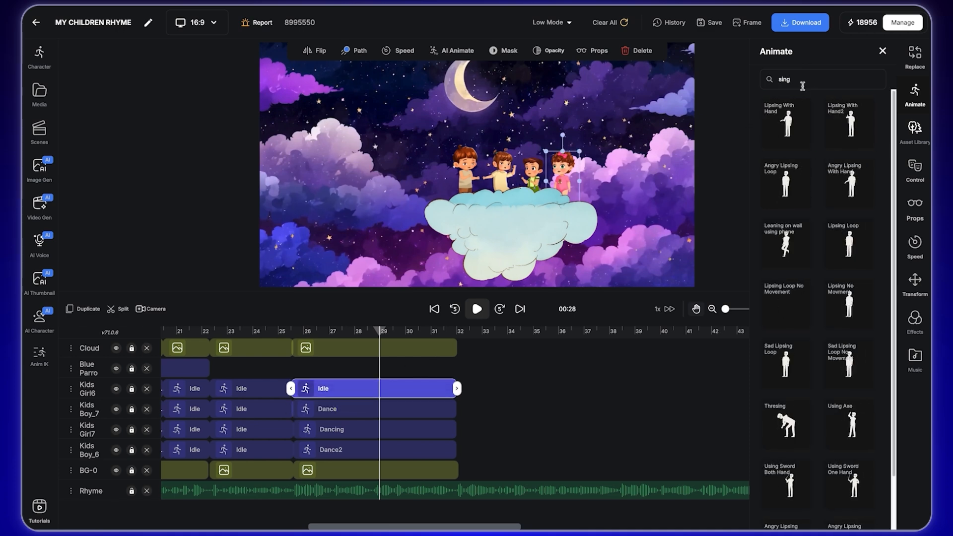
type("ing")
left_click(793, 122)
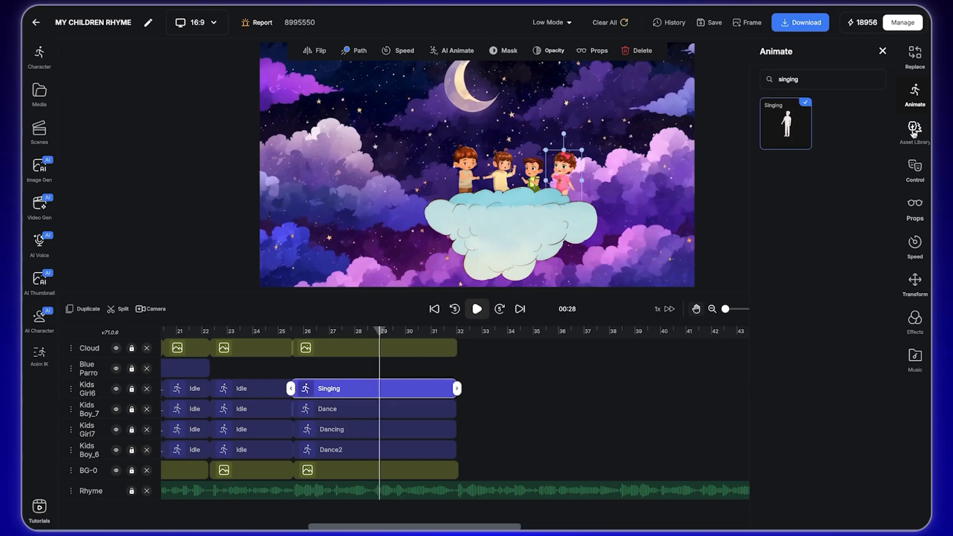
Play the night sky scene from about 25.5 seconds to check the kids' dancing and singing animations.
left_click(916, 170)
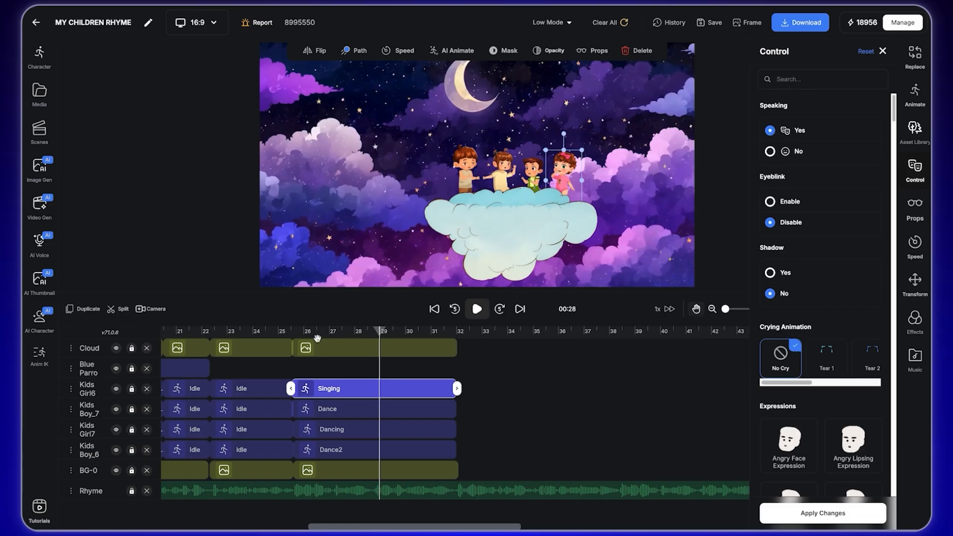
left_click(294, 332)
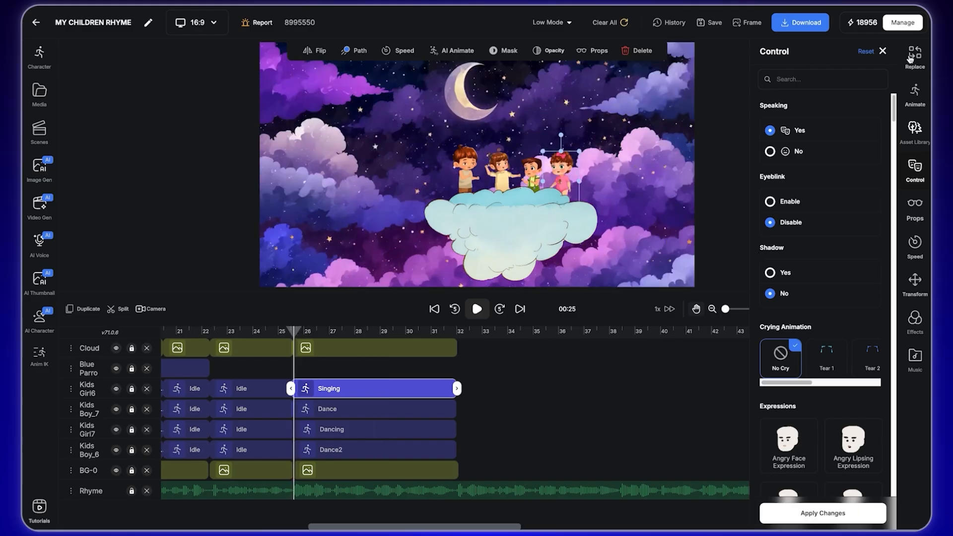
left_click(882, 51)
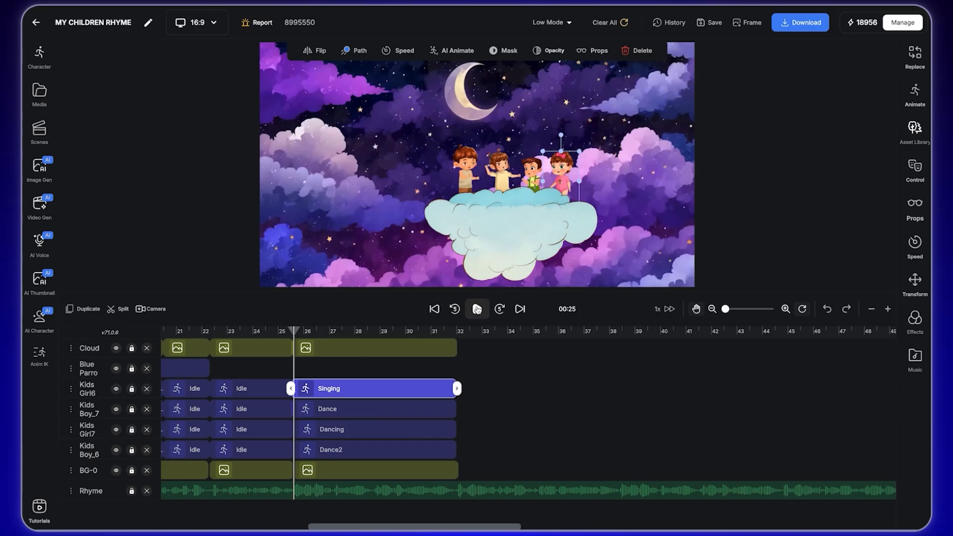
left_click(477, 310)
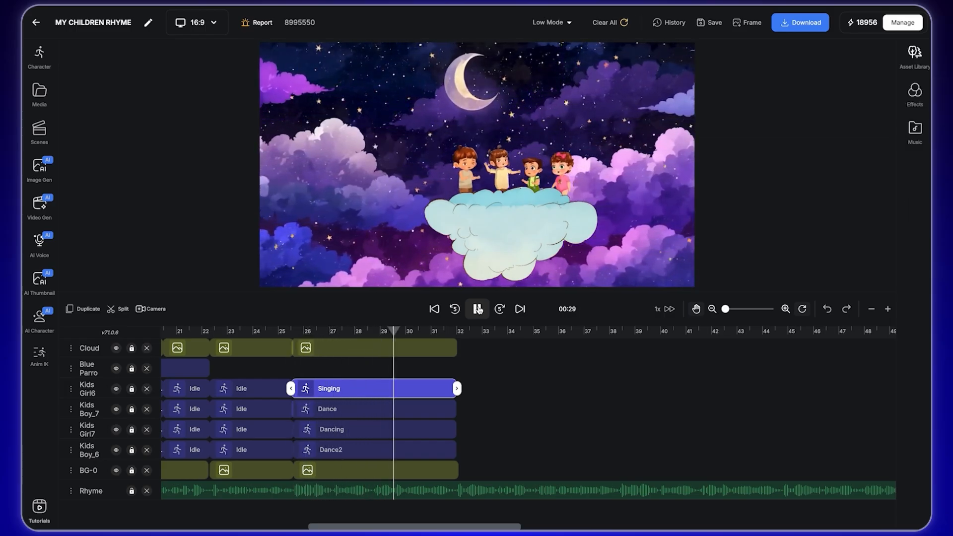
left_click(477, 310)
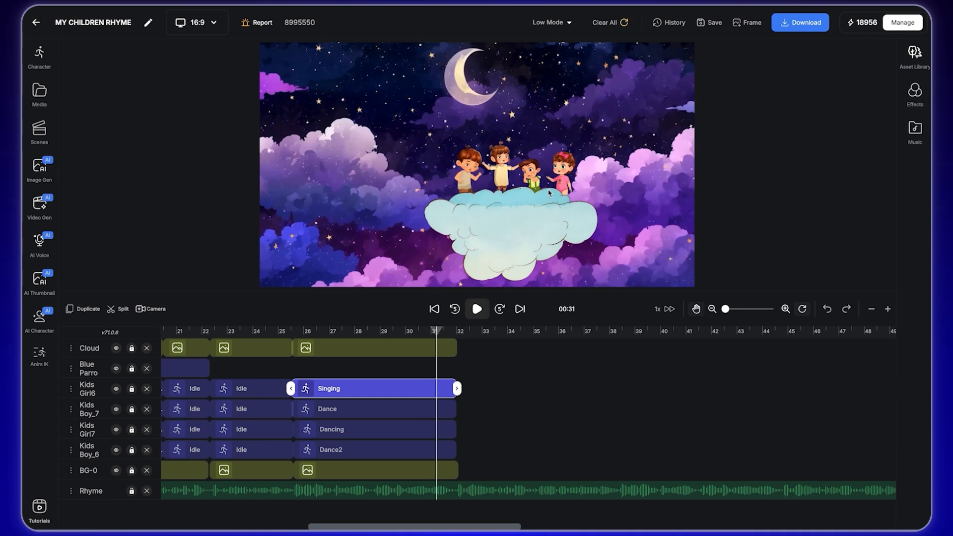
Upload dreamland.jpg to the image generator as an uncropped reference image and use it for Image Stylization.
left_click(562, 279)
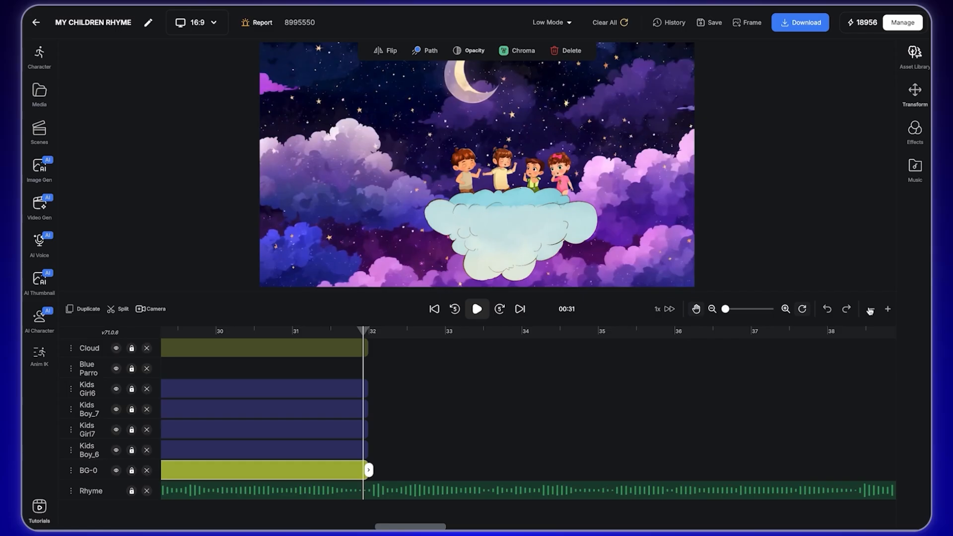
left_click(870, 311)
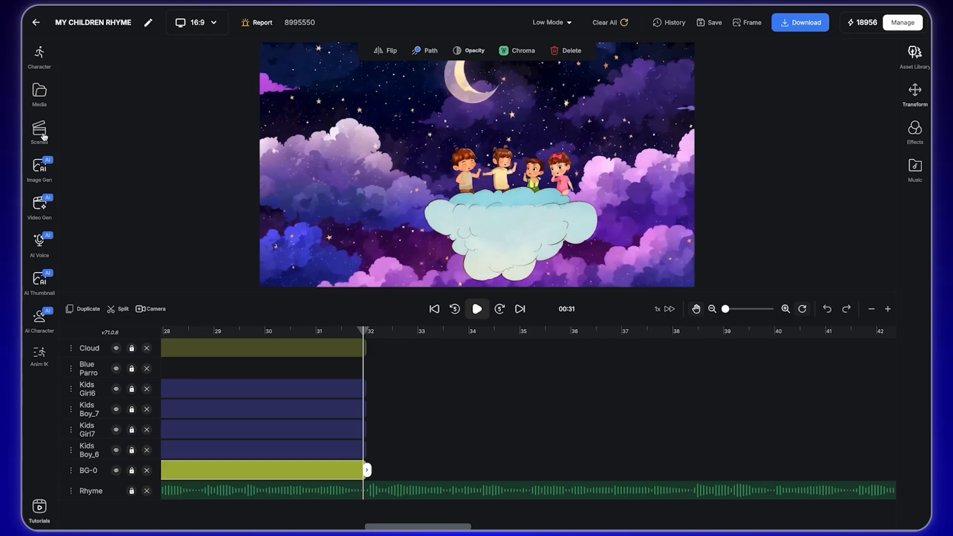
left_click(43, 170)
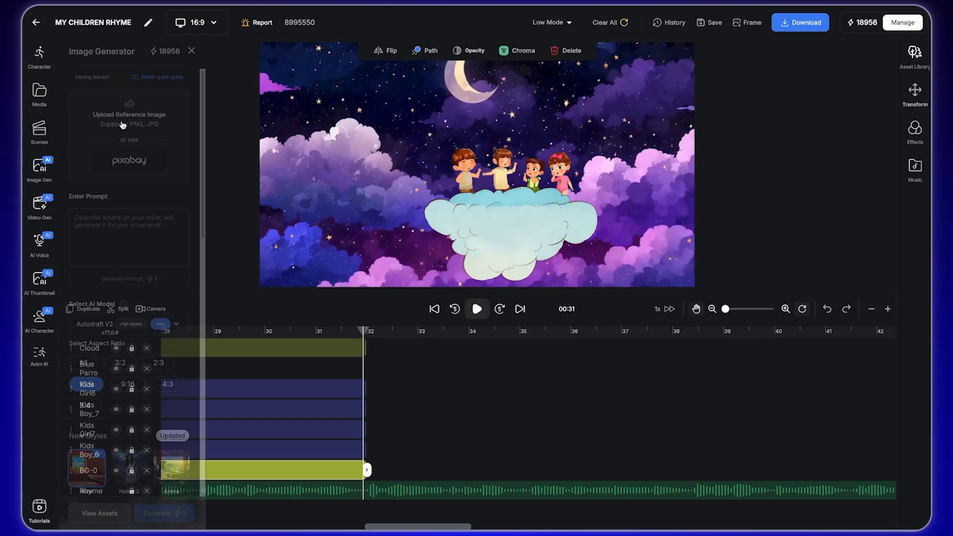
left_click(139, 122)
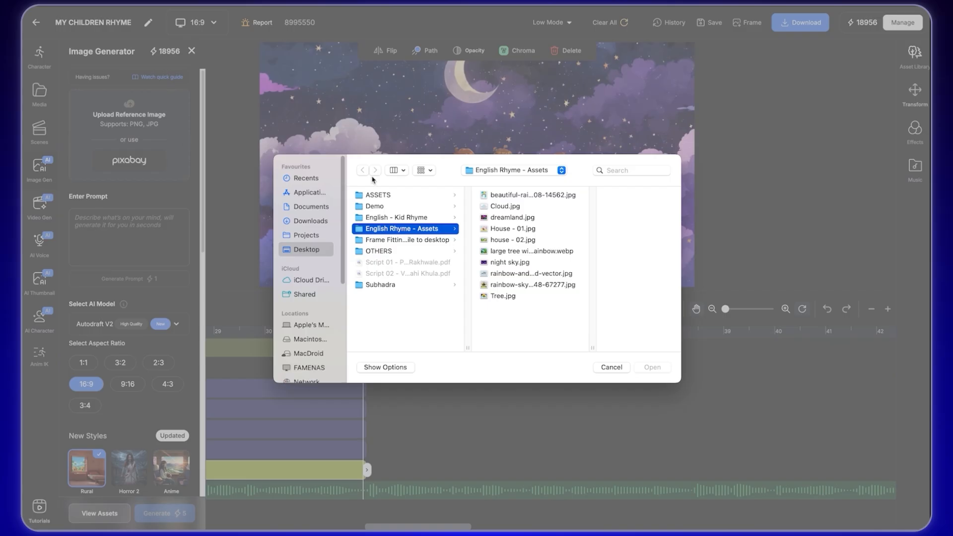
left_click(526, 230)
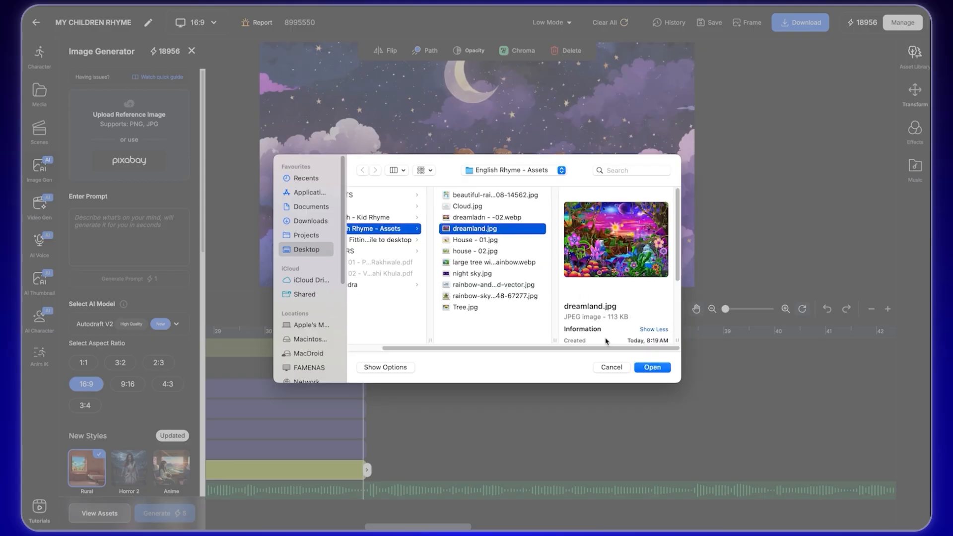
left_click(648, 367)
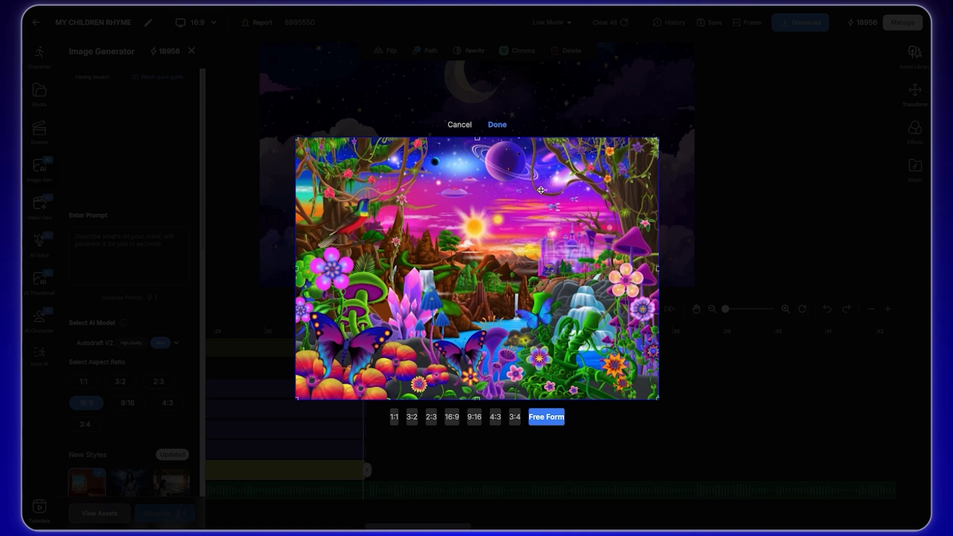
left_click(498, 125)
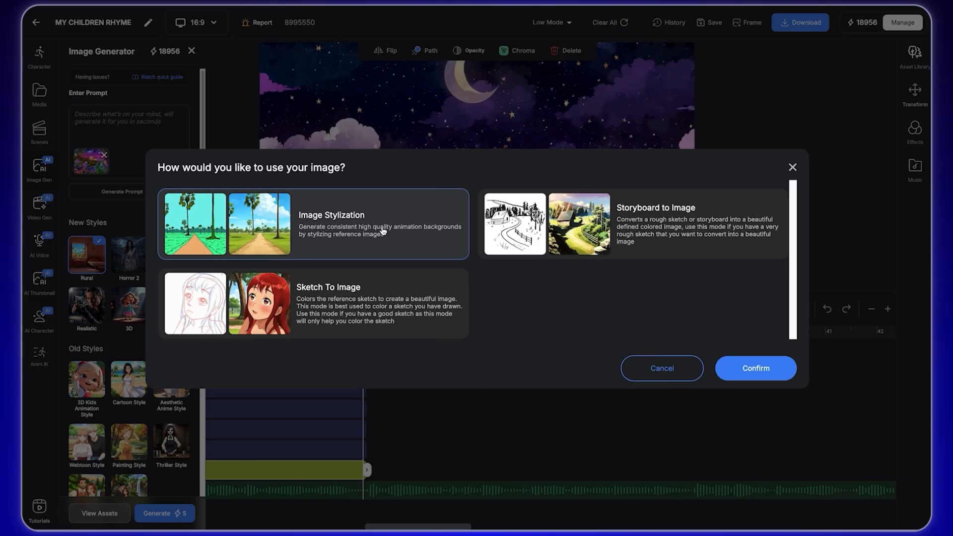
left_click(762, 377)
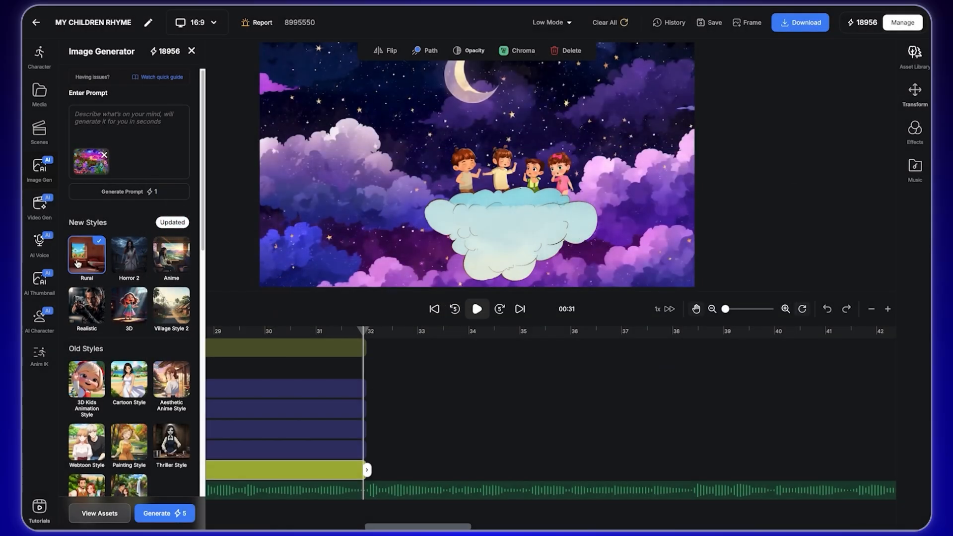
Generate a prompt from the dreamland reference and generate the image in Kids Animation Style.
left_click(157, 192)
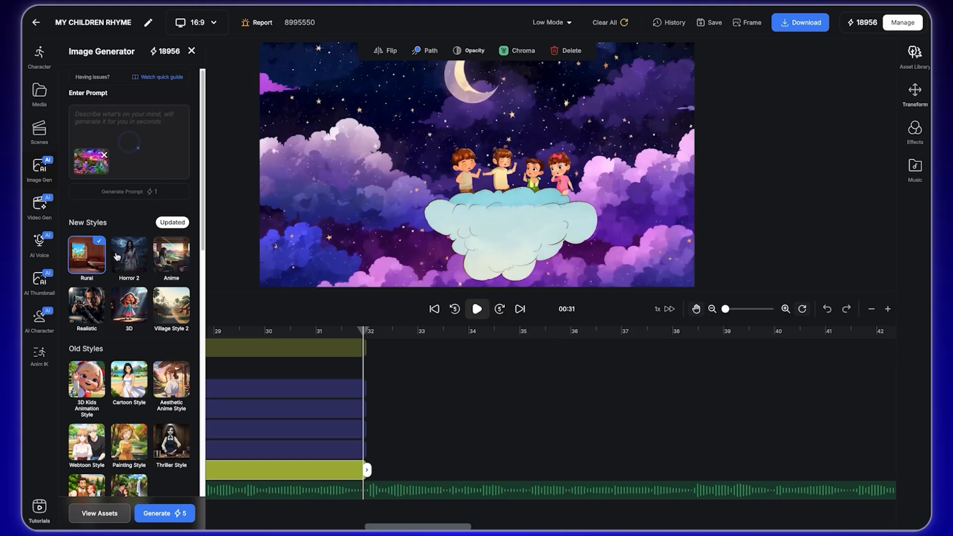
scroll(101, 465, "down", 1)
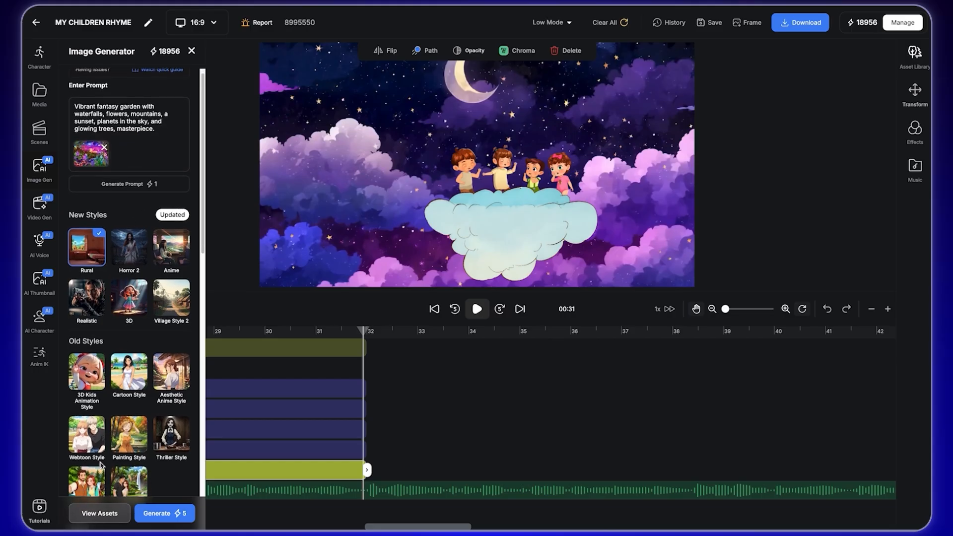
scroll(100, 467, "down", 1)
left_click(83, 476)
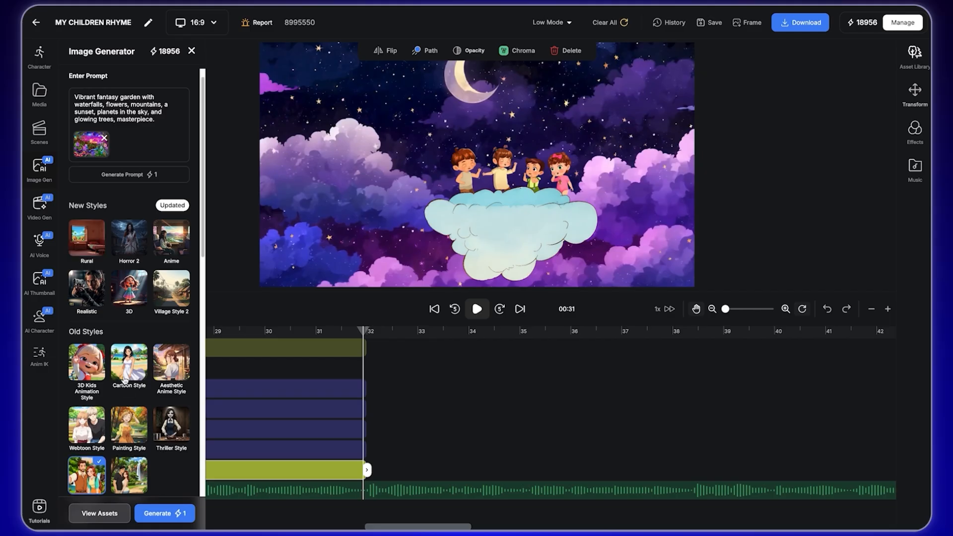
scroll(126, 370, "up", 2)
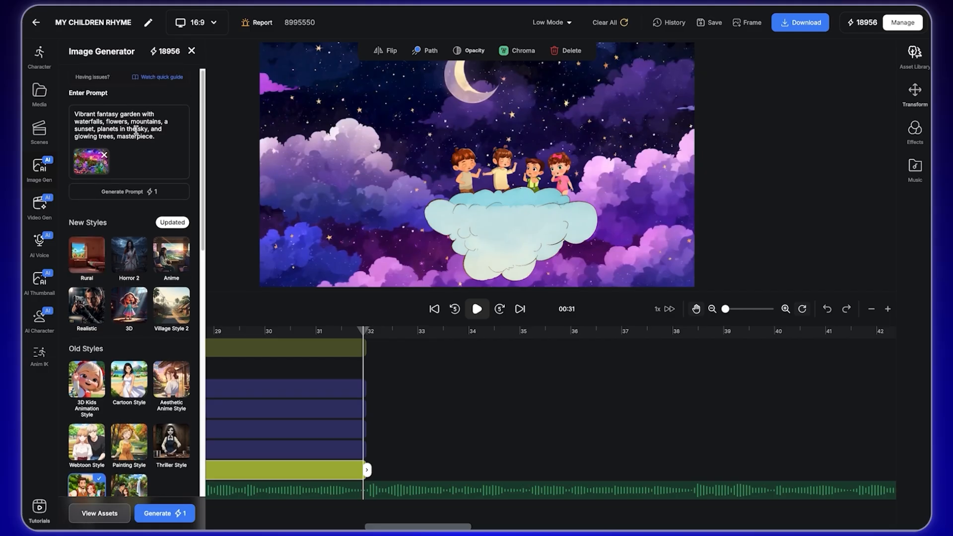
left_click(164, 514)
scroll(127, 242, "down", 5)
scroll(127, 242, "up", 6)
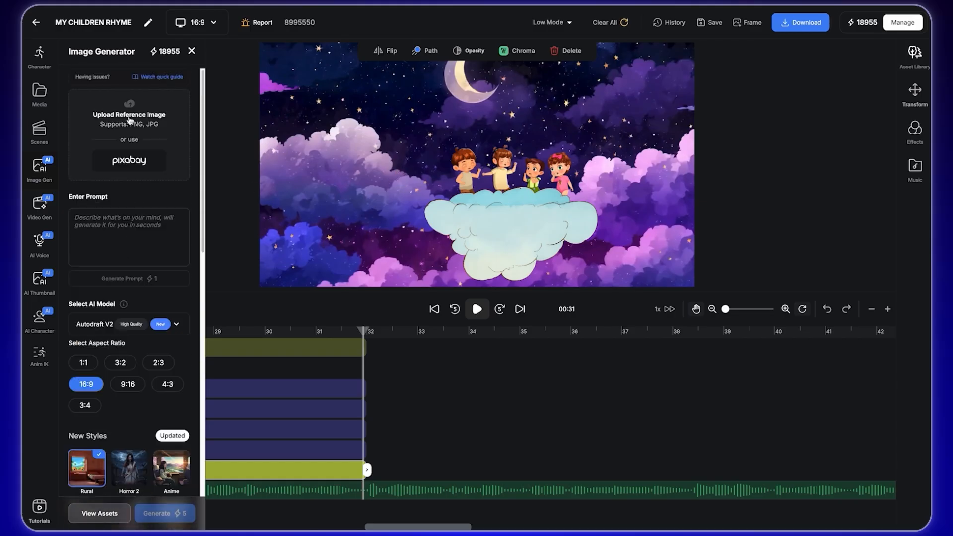
Try to upload "dreamladn - -02.webp" as the image generator's reference image.
left_click(130, 117)
left_click(532, 219)
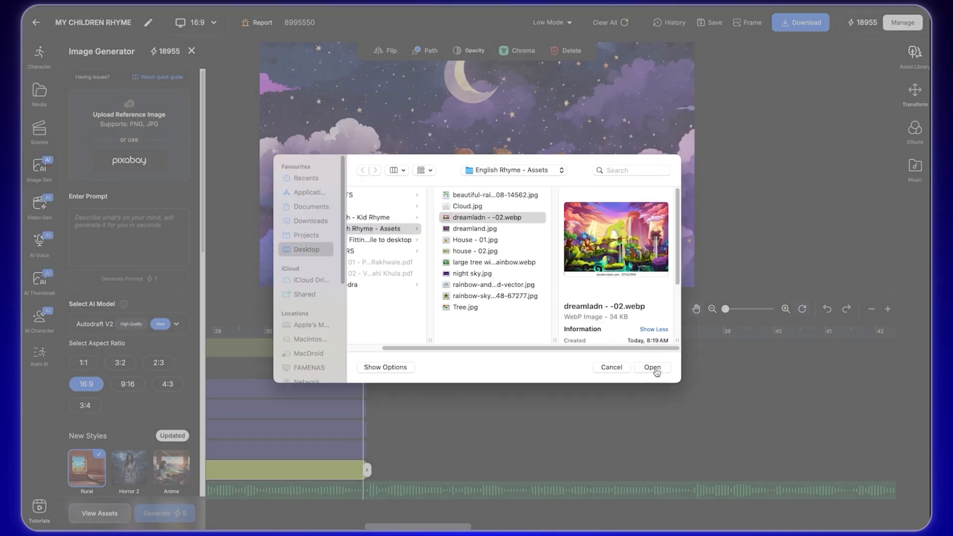
left_click(653, 367)
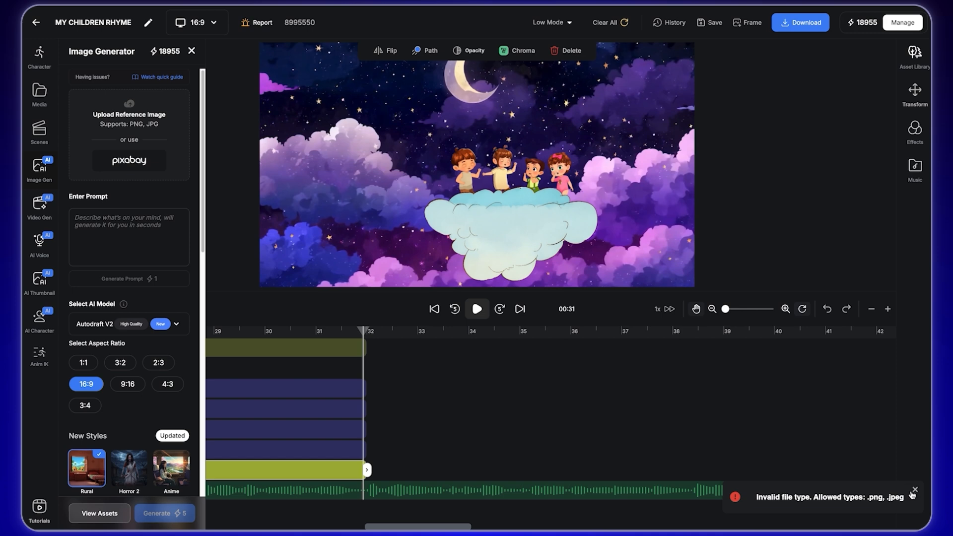
left_click(914, 491)
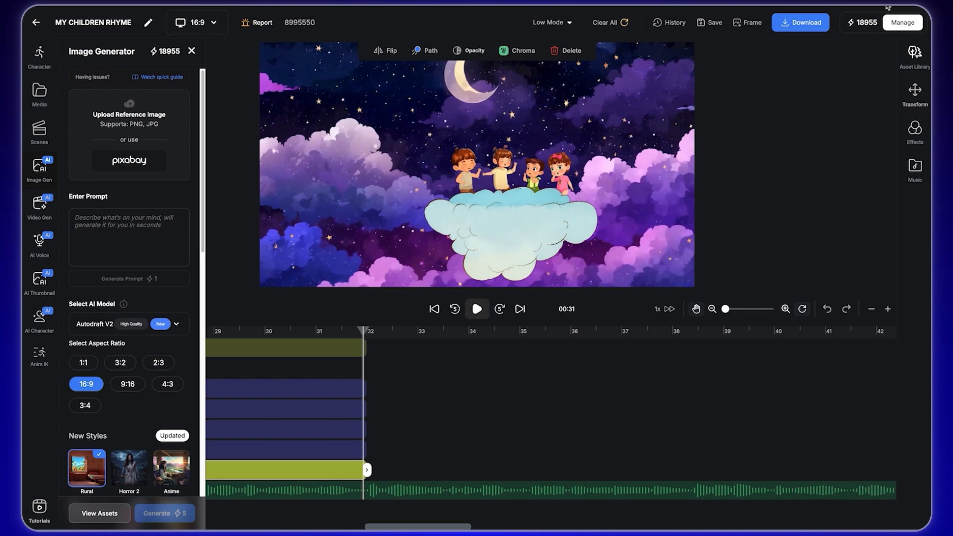
Upload the second dreamland image as a reference, cropping off its bottom caption strip, and generate an Image Stylization background from it.
left_click(112, 116)
left_click(496, 218)
left_click(651, 366)
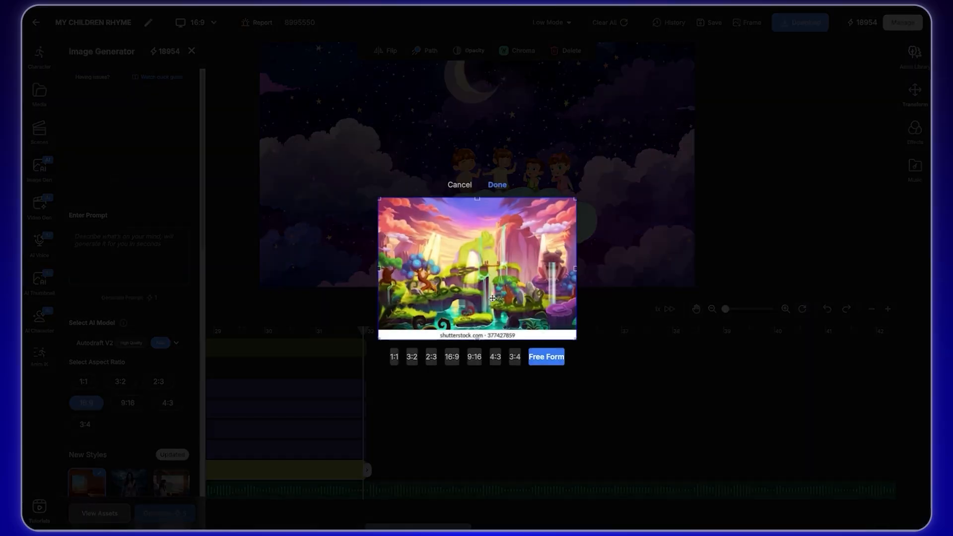
left_click_drag(477, 339, 477, 326)
left_click(497, 185)
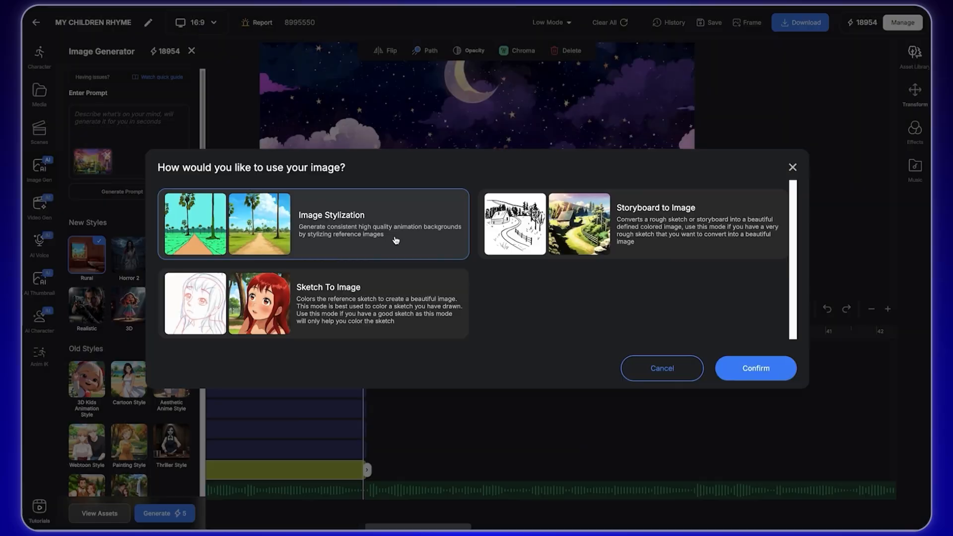
left_click(757, 368)
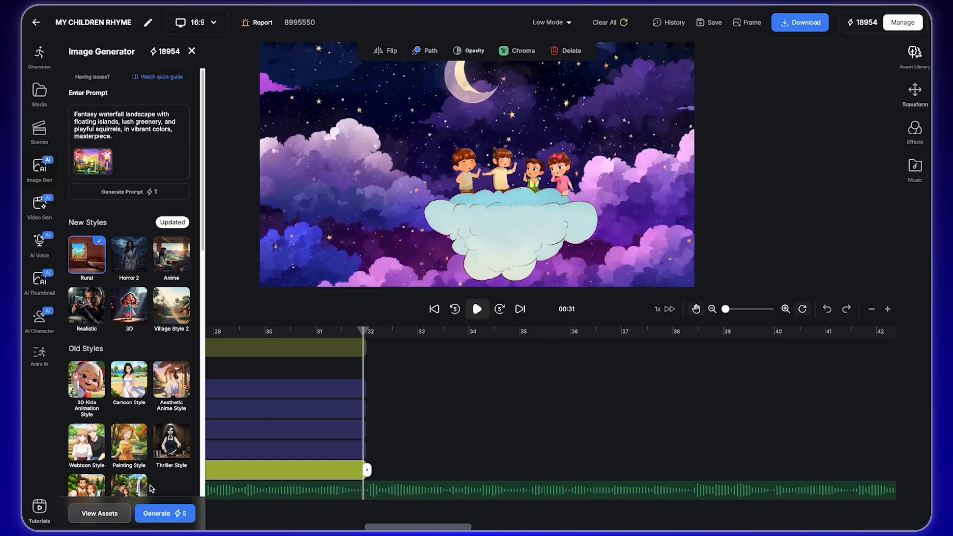
scroll(152, 489, "down", 1)
left_click(174, 514)
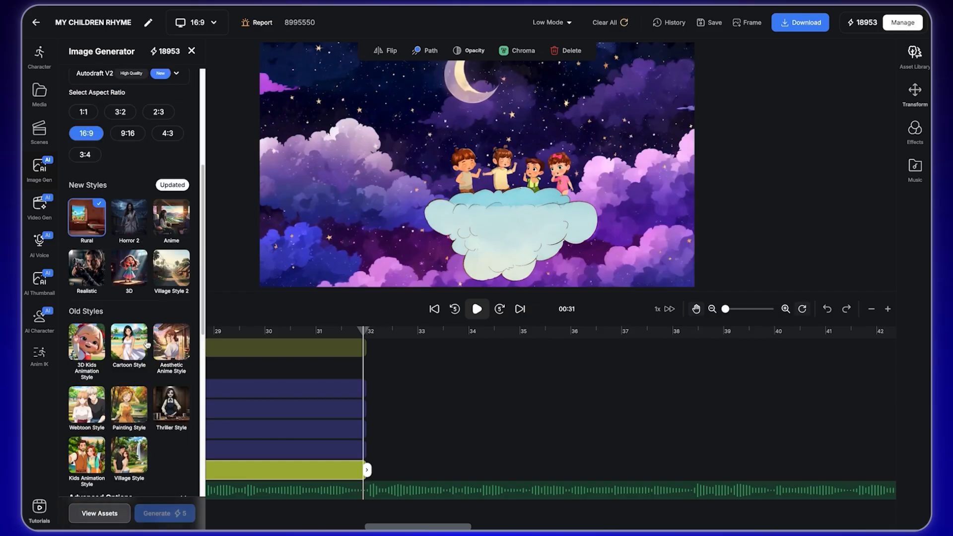
Add the generated fantasy garden image at the end of the night sky scene and enlarge it to fill the frame.
scroll(189, 338, "down", 4)
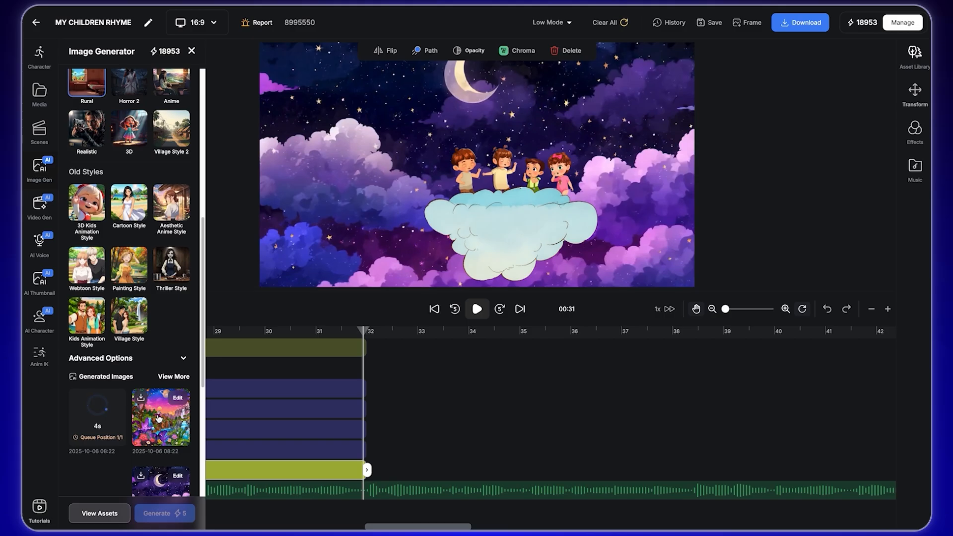
left_click(159, 418)
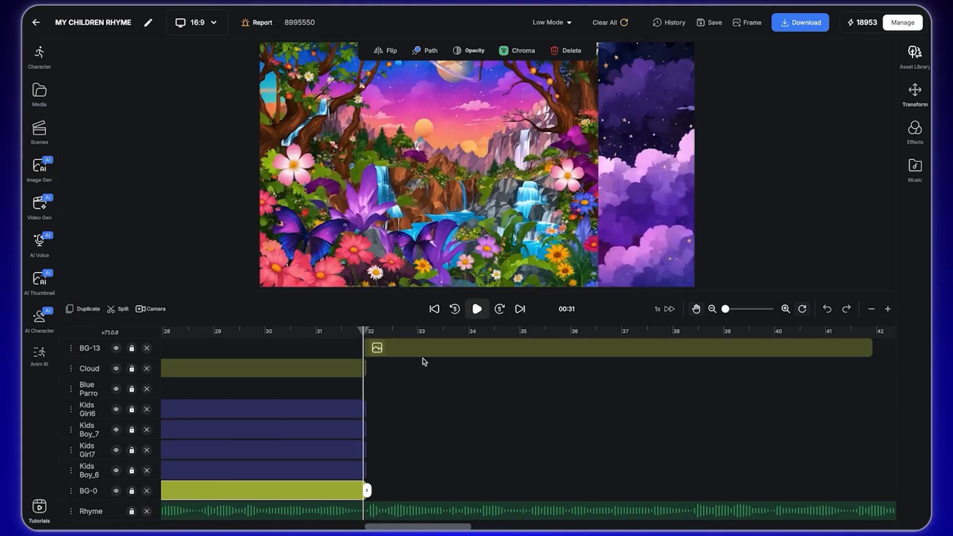
left_click_drag(468, 201, 578, 169)
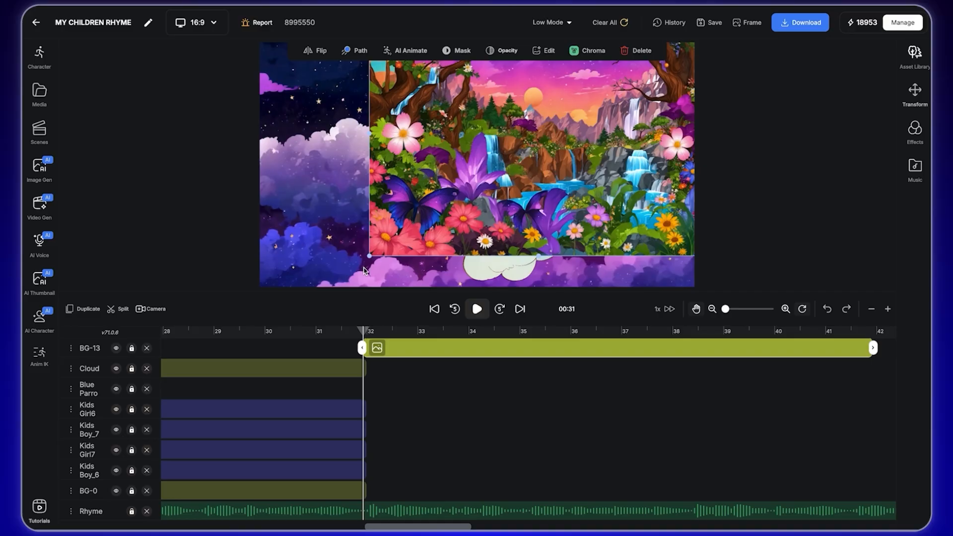
left_click_drag(369, 255, 258, 294)
left_click_drag(411, 212, 430, 190)
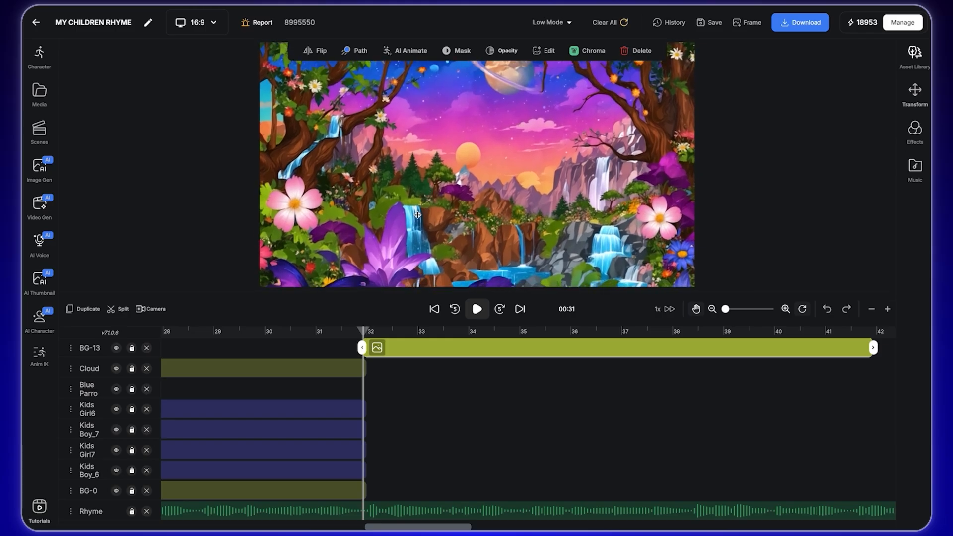
Try the generated waterfall image with squirrels as an enlarged background over the garden image, and delete it.
left_click(32, 176)
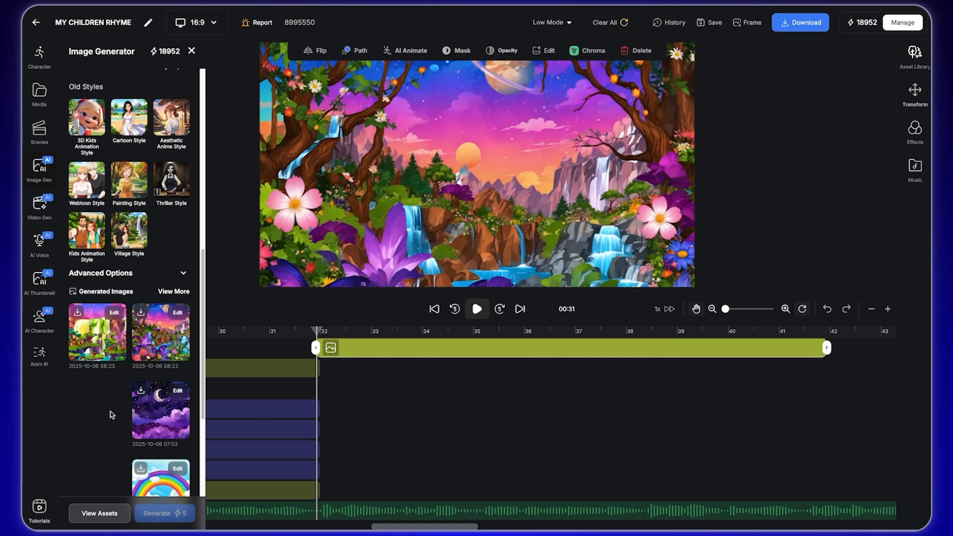
left_click(81, 353)
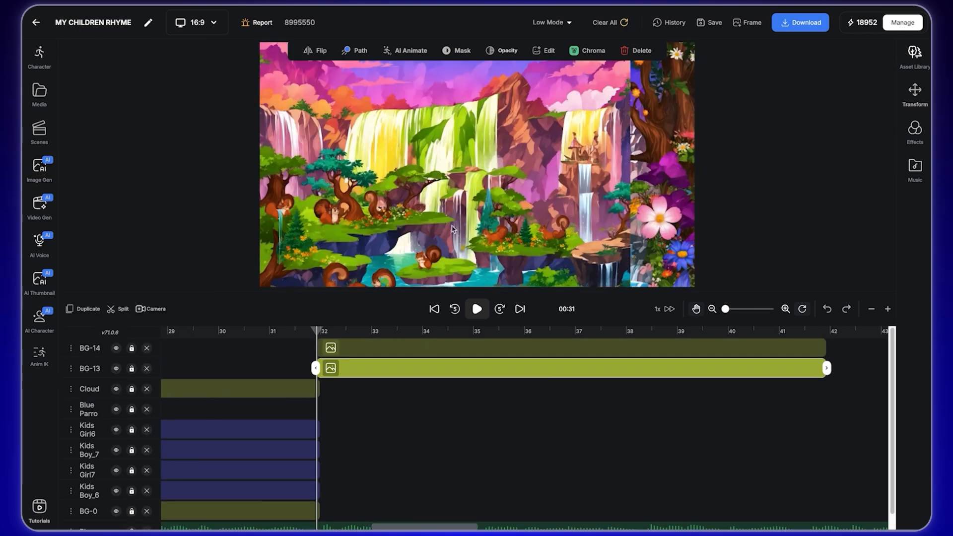
left_click_drag(450, 230, 495, 218)
left_click_drag(336, 260, 249, 283)
left_click_drag(440, 190, 474, 179)
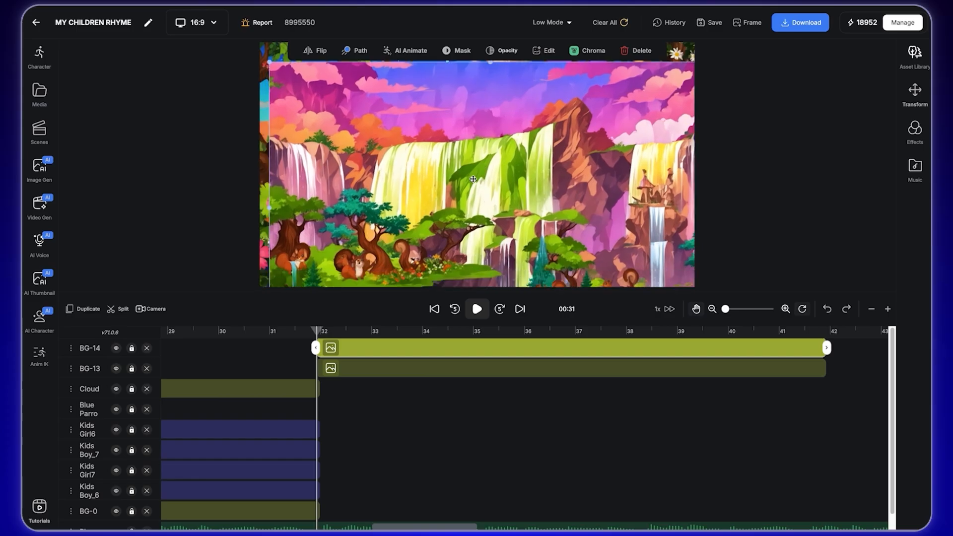
left_click(641, 51)
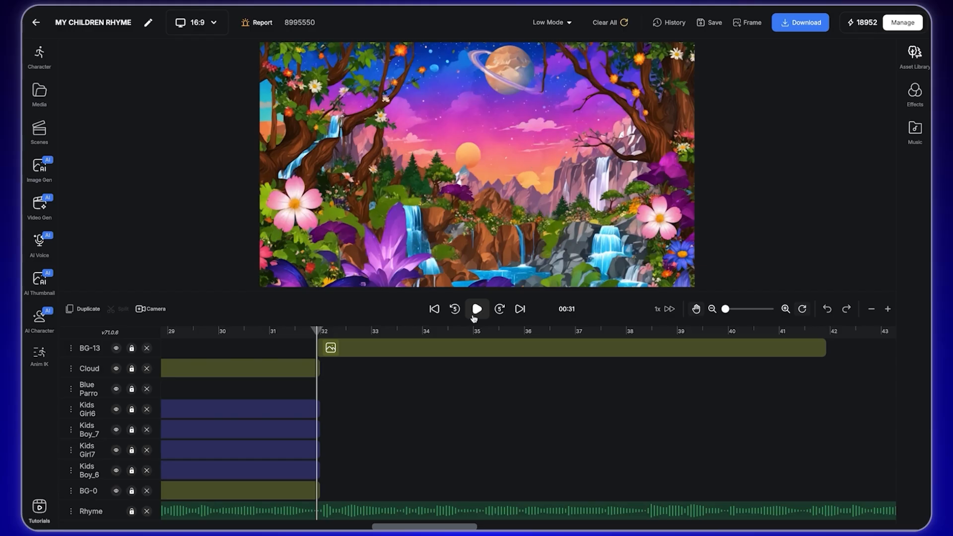
Play the rhyme from about 32 seconds to find where the dreamland scene should end.
left_click(648, 333)
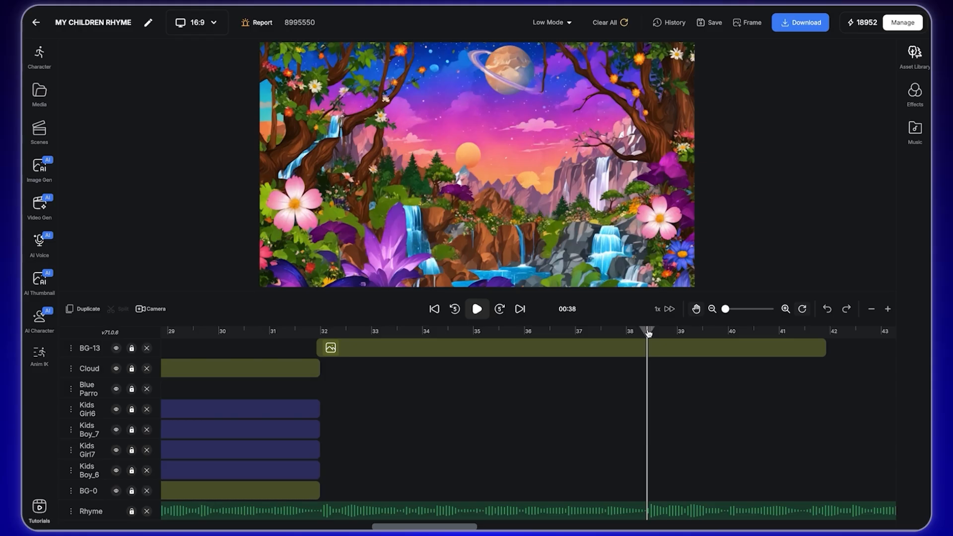
left_click(321, 333)
key("space")
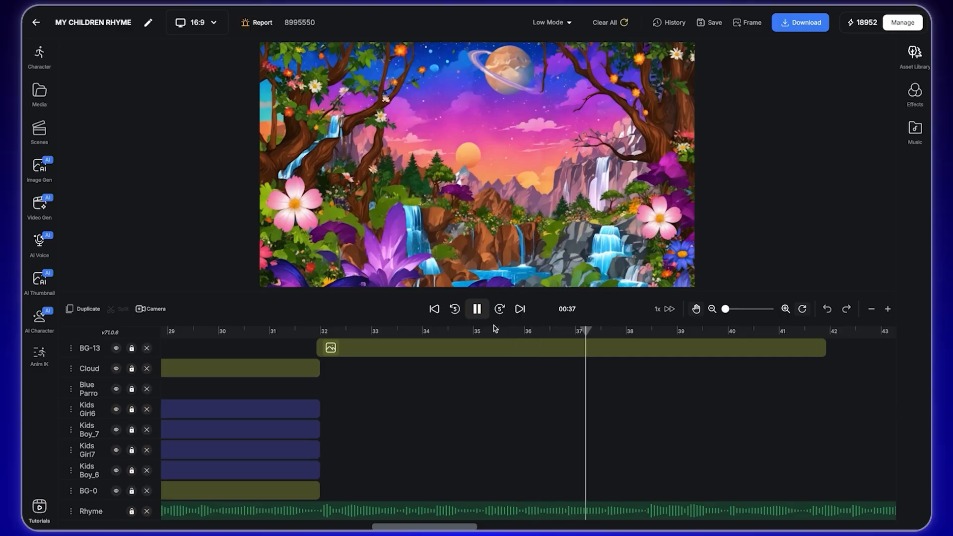
left_click(478, 310)
Trim the fantasy garden background clip to end at about 38.4 seconds and move it onto the BG-0 track.
left_click_drag(651, 335, 647, 336)
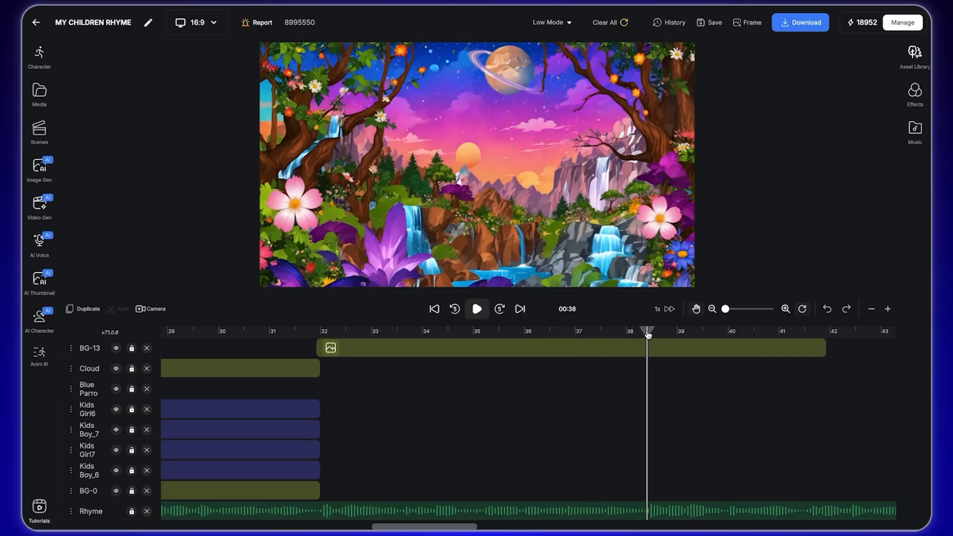
left_click(751, 348)
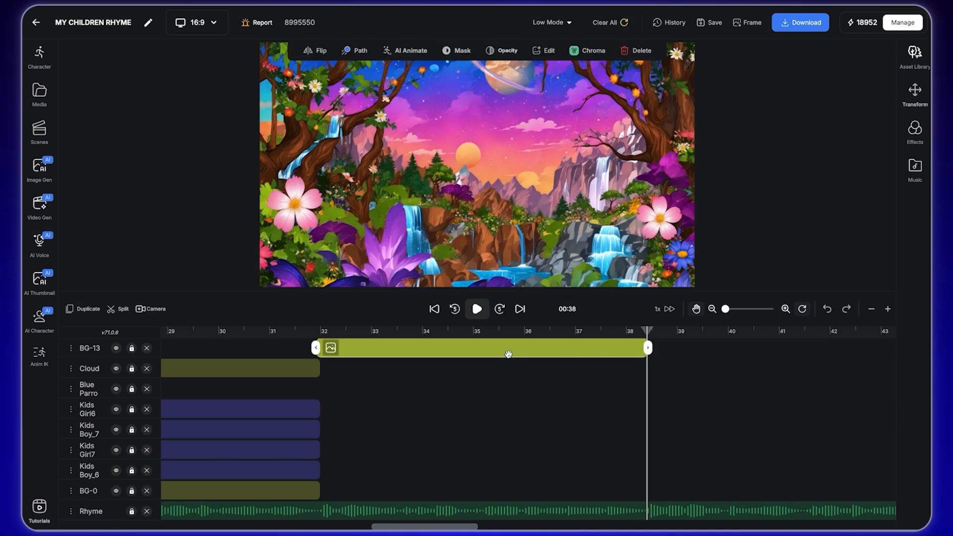
mouse_move(390, 347)
left_mouse_down()
mouse_move(377, 498)
mouse_move(397, 488)
left_mouse_up()
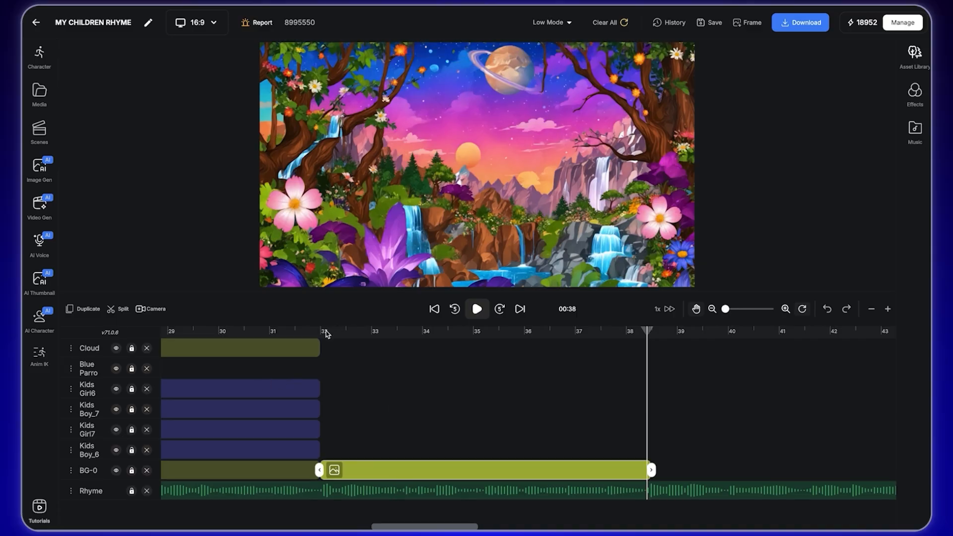
Duplicate the night sky scene's Cloud clip and place the copy over the dreamland scene, starting at about 32 seconds.
left_click(268, 332)
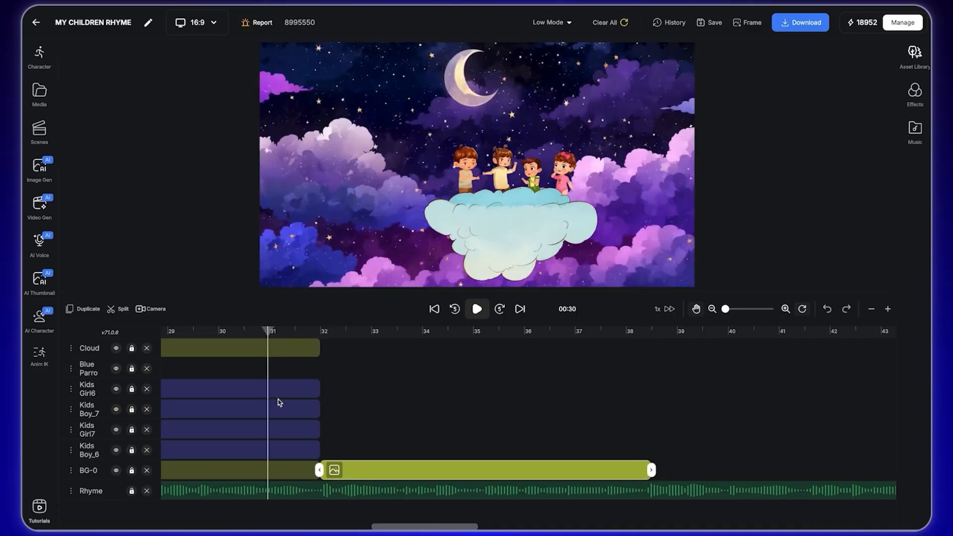
left_click(268, 346)
left_click(89, 309)
left_click_drag(351, 348, 411, 347)
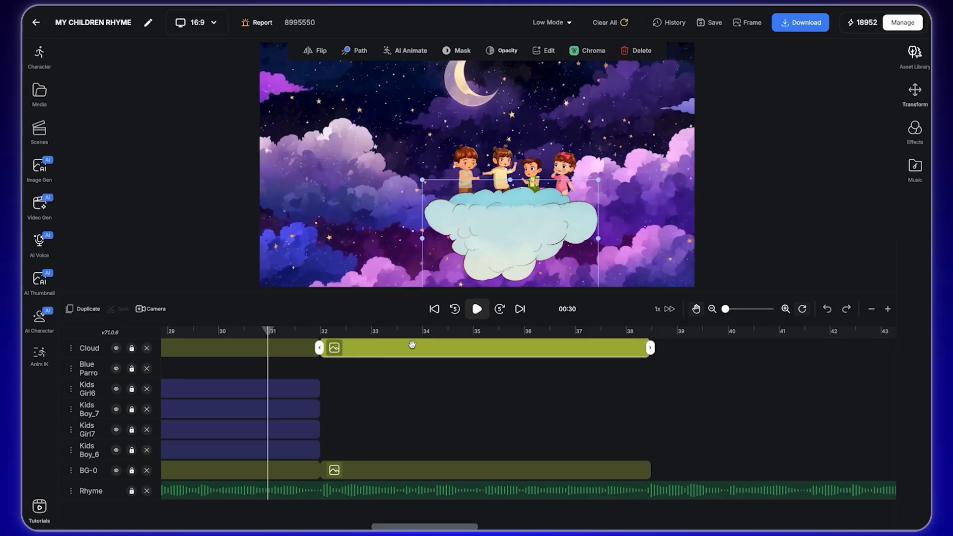
Duplicate the four kids' clips from the night sky scene and place the copies over the dreamland scene, starting at about 32 seconds.
left_click(278, 389)
left_click(88, 309)
left_click_drag(360, 389, 409, 389)
left_click(198, 412)
left_click(88, 309)
left_click_drag(356, 409, 414, 409)
left_click(242, 430)
left_click(88, 309)
left_click_drag(355, 430, 426, 455)
left_click(197, 449)
left_click(88, 309)
Extend the copied Kids Girl7 and Kids Boy_6 clips to end at about 38.4 seconds with the dreamland background.
left_click(652, 333)
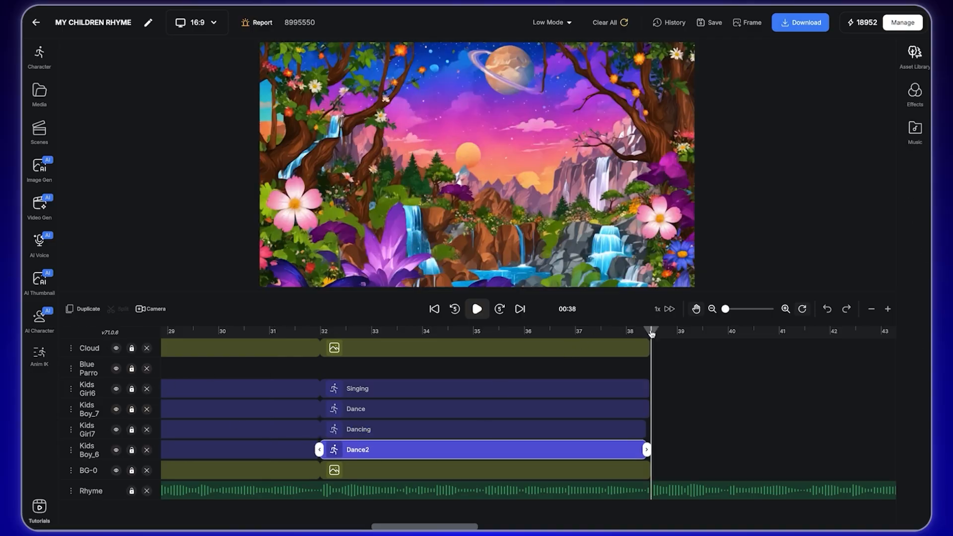
left_click(635, 430)
left_click(645, 449)
left_click_drag(646, 430, 650, 450)
Change the animation of all four kids in the dreamland scene to Claping.
left_click(403, 333)
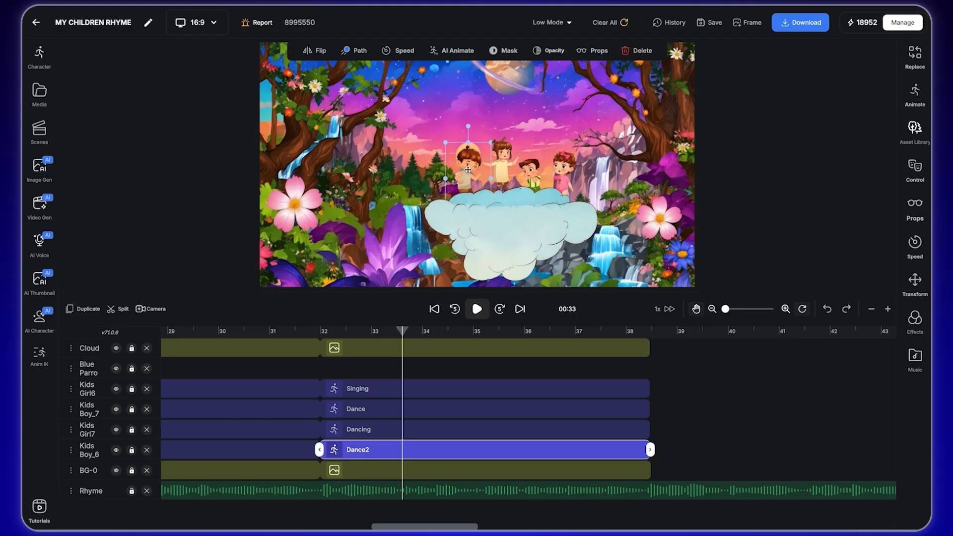
left_click(915, 95)
left_click(804, 79)
type("cla")
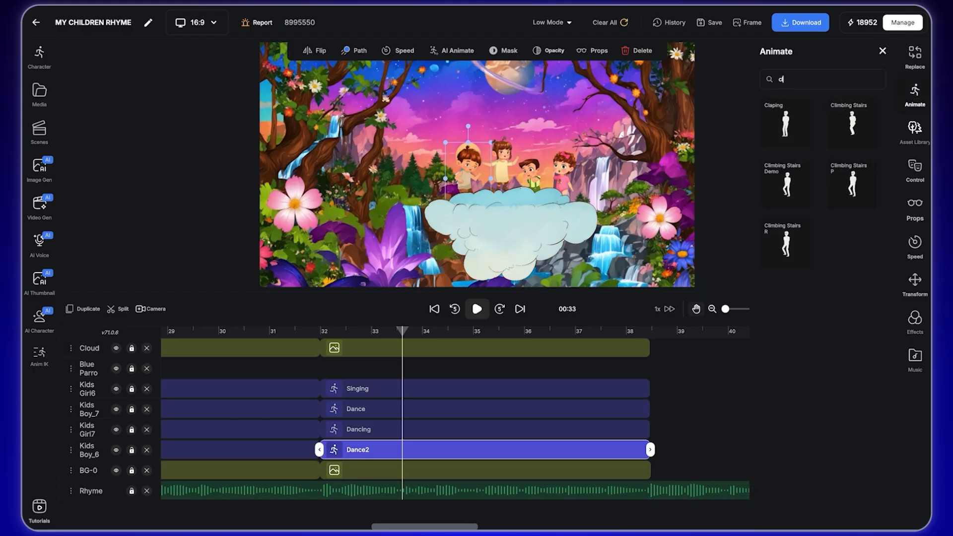
left_click(785, 122)
left_click(503, 165)
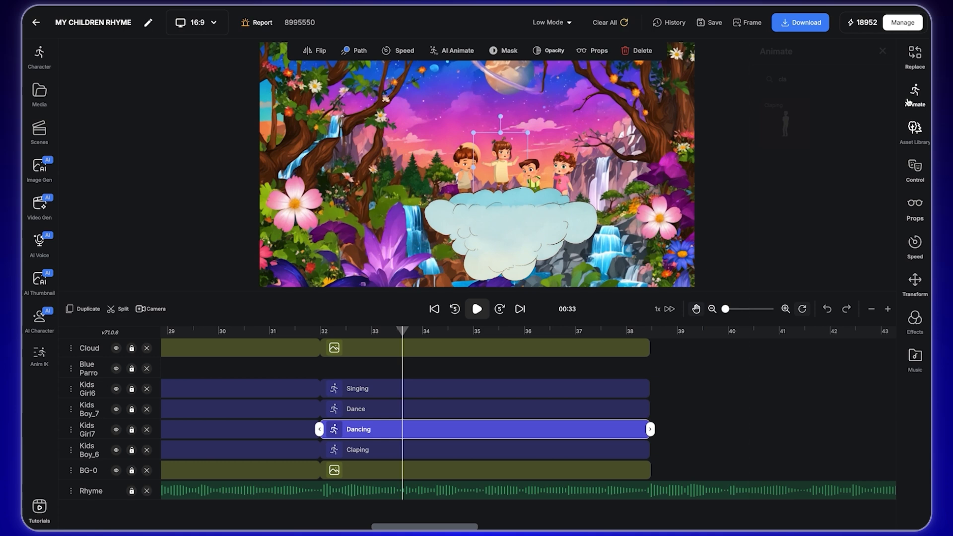
left_click(914, 95)
left_click(785, 123)
left_click(530, 168)
left_click(915, 94)
left_click(786, 123)
left_click(564, 167)
left_click(911, 93)
left_click(780, 137)
Play the dreamland scene to check the kids' clapping animation.
left_click(342, 366)
left_click(477, 309)
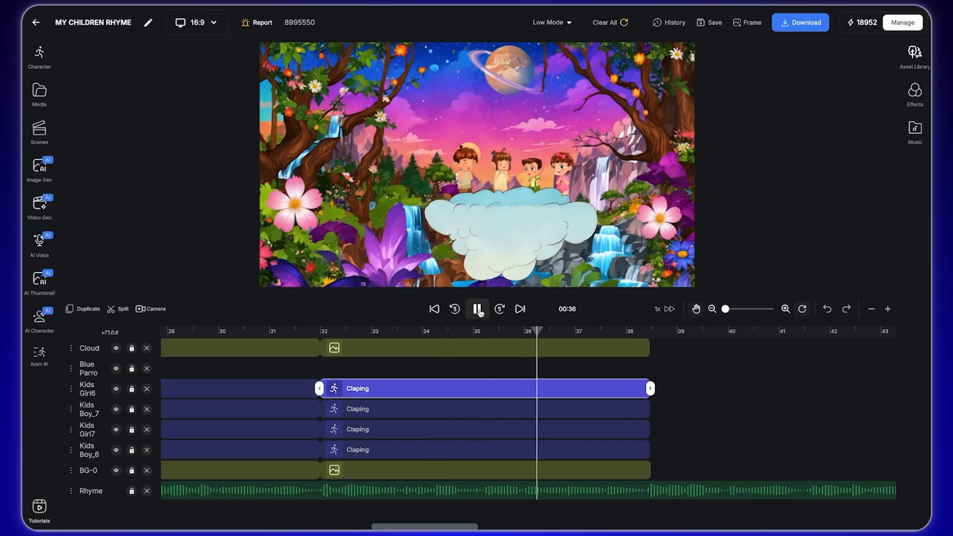
left_click(477, 309)
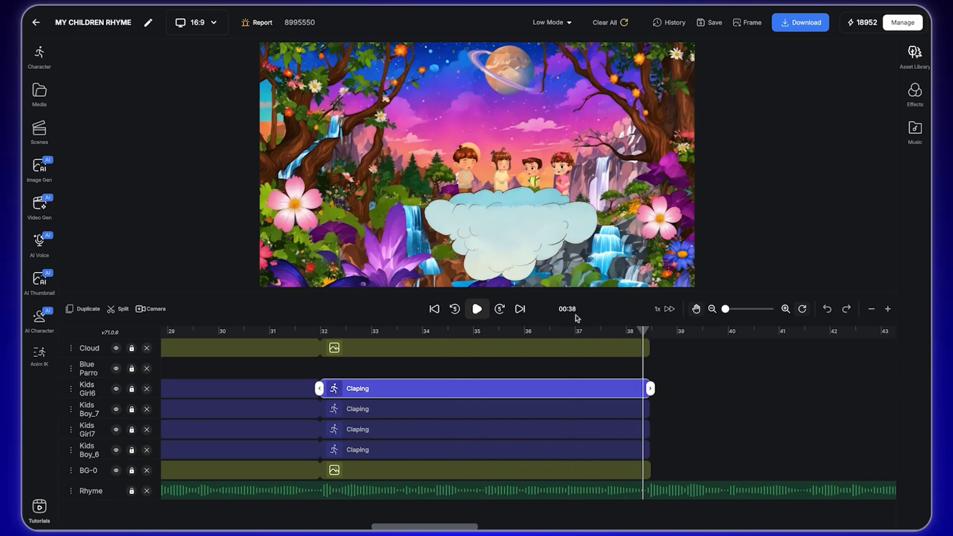
Add a camera clip at the start of the dreamland scene and trim it to end at about 38.4 seconds.
left_click(640, 332)
left_click_drag(637, 335, 324, 331)
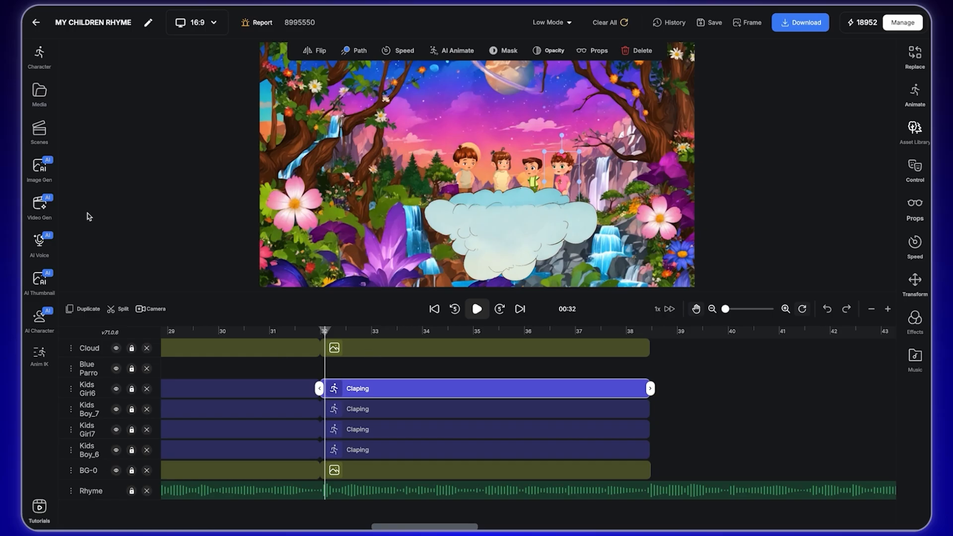
left_click(154, 310)
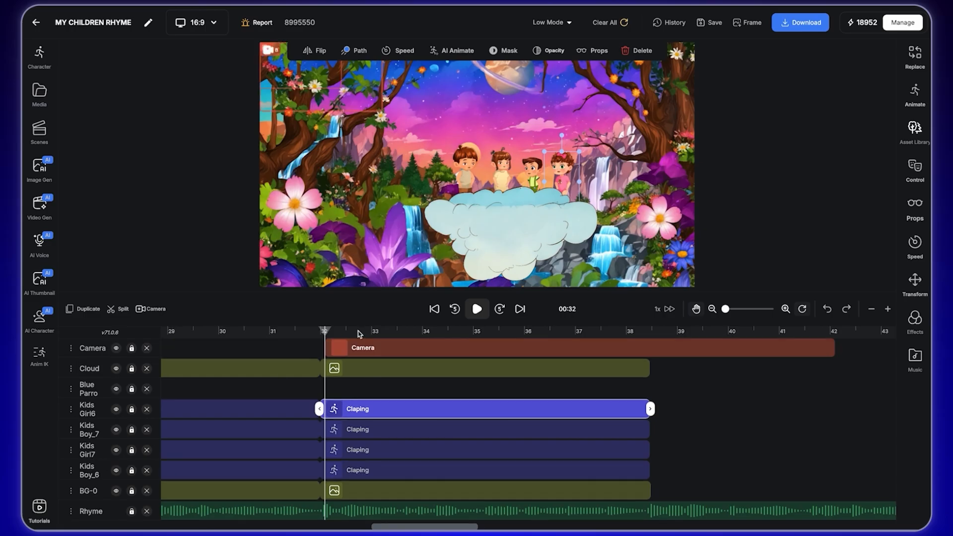
left_click(475, 351)
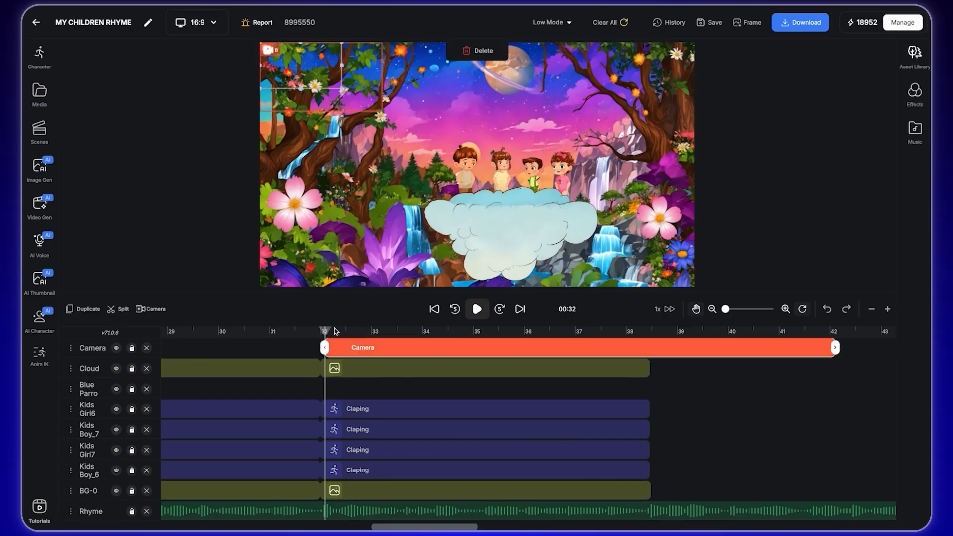
left_click_drag(835, 348, 651, 347)
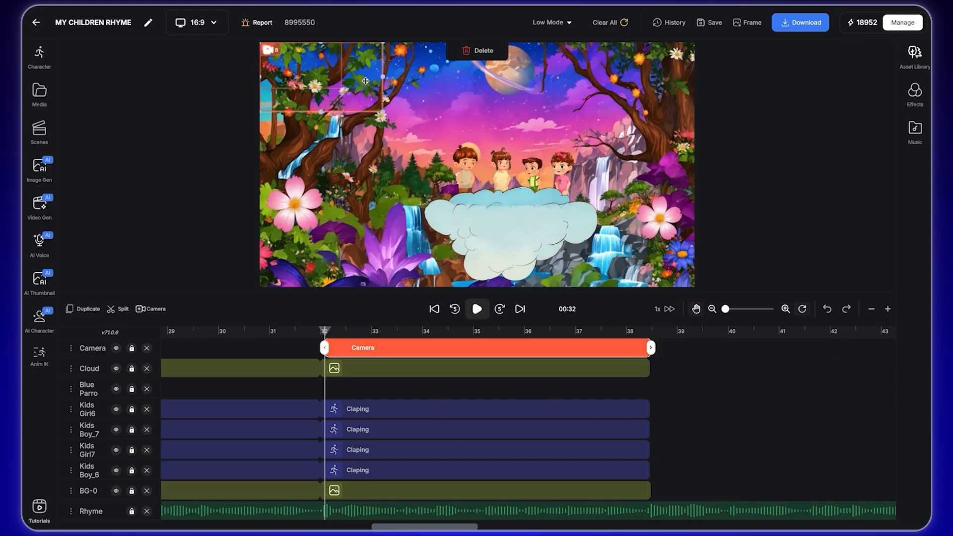
Enlarge camera frame A to the whole dreamland scene, fit frame B around the kids on the cloud, and preview the zoom.
left_click_drag(365, 81, 410, 133)
left_click(290, 58)
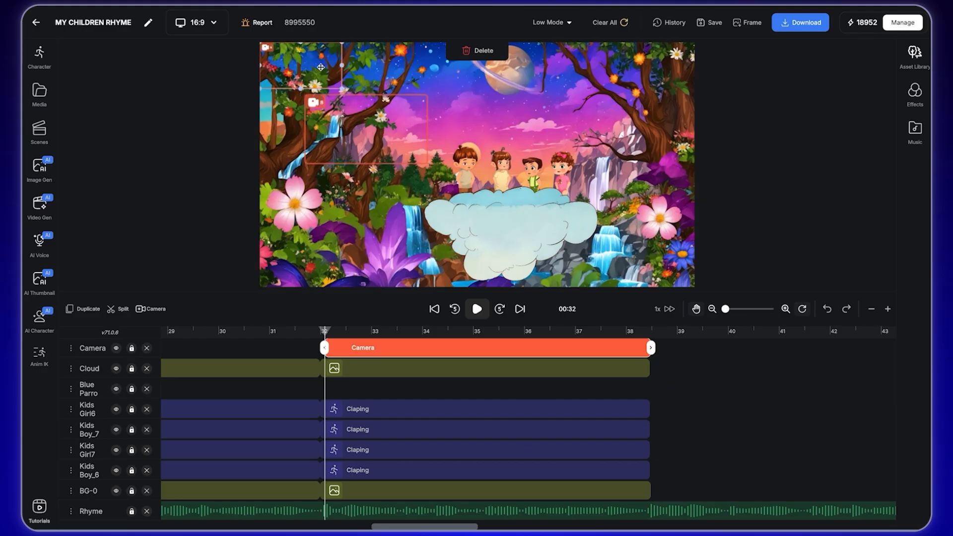
left_click_drag(342, 89, 689, 279)
left_click(388, 142)
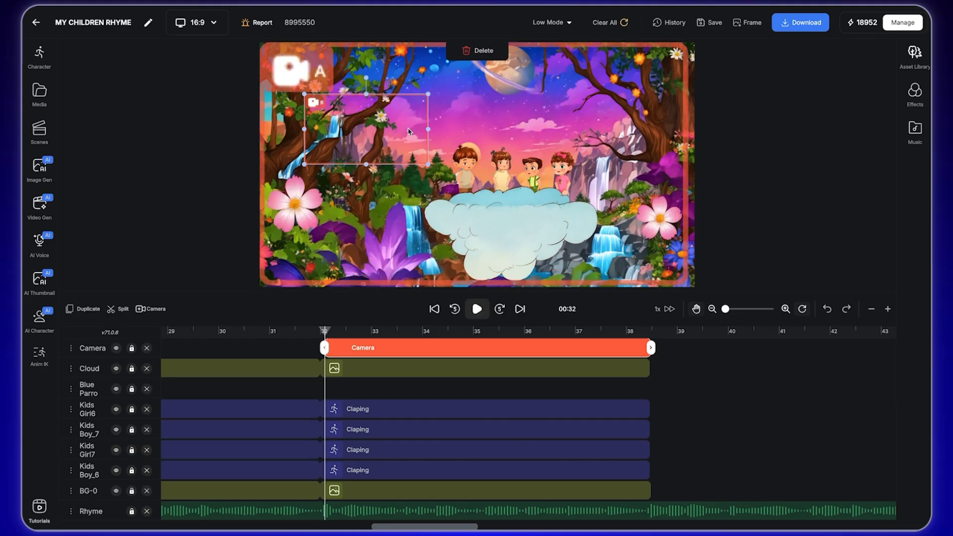
left_click_drag(387, 142, 628, 235)
left_click_drag(551, 186, 536, 189)
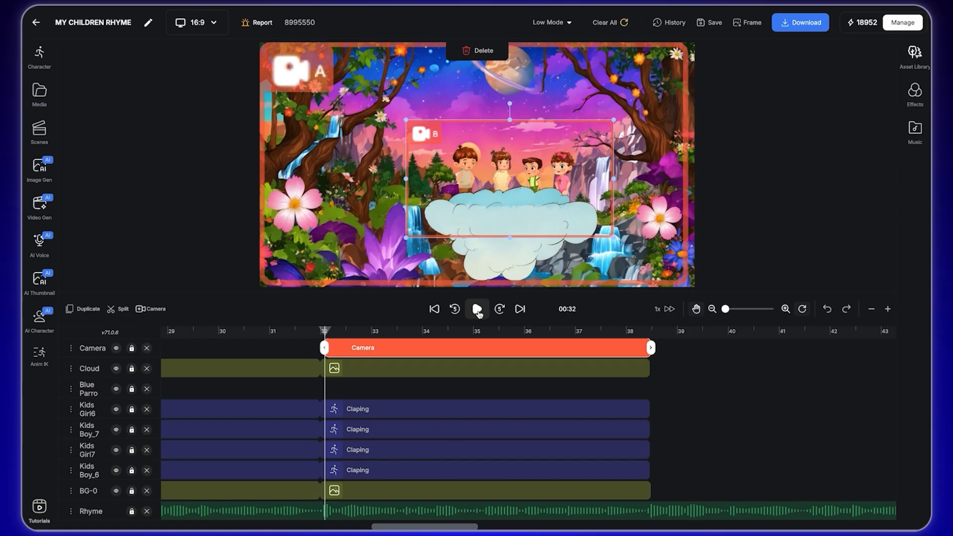
left_click(478, 310)
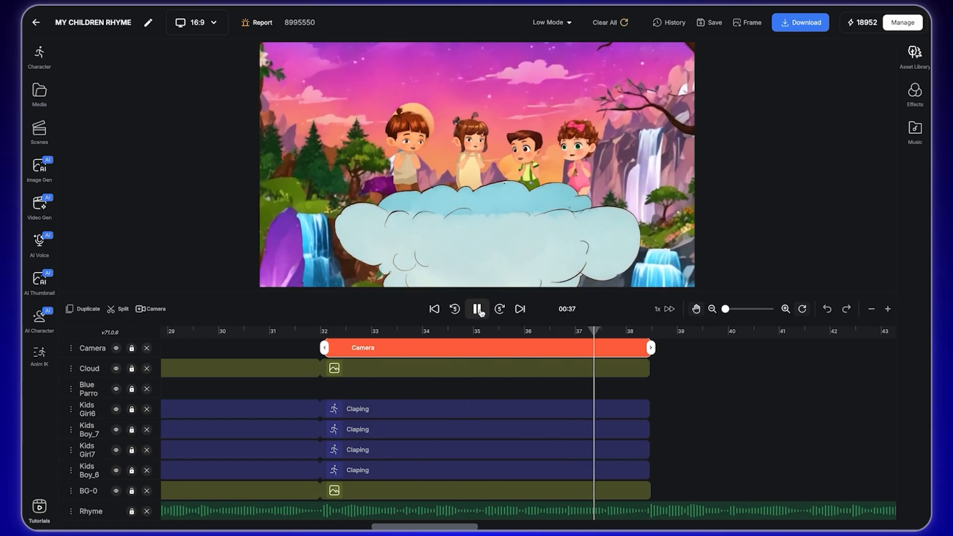
left_click(478, 310)
Split the four kids' Claping clips at about 35 seconds.
left_click_drag(627, 331, 469, 346)
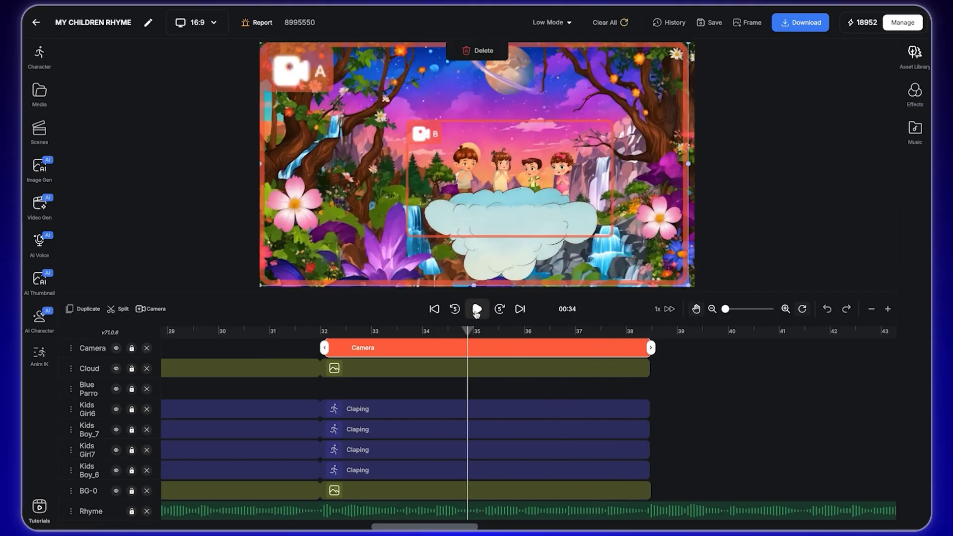
left_click(477, 313)
left_click(476, 313)
left_click_drag(479, 336, 489, 405)
left_click_drag(490, 333, 476, 333)
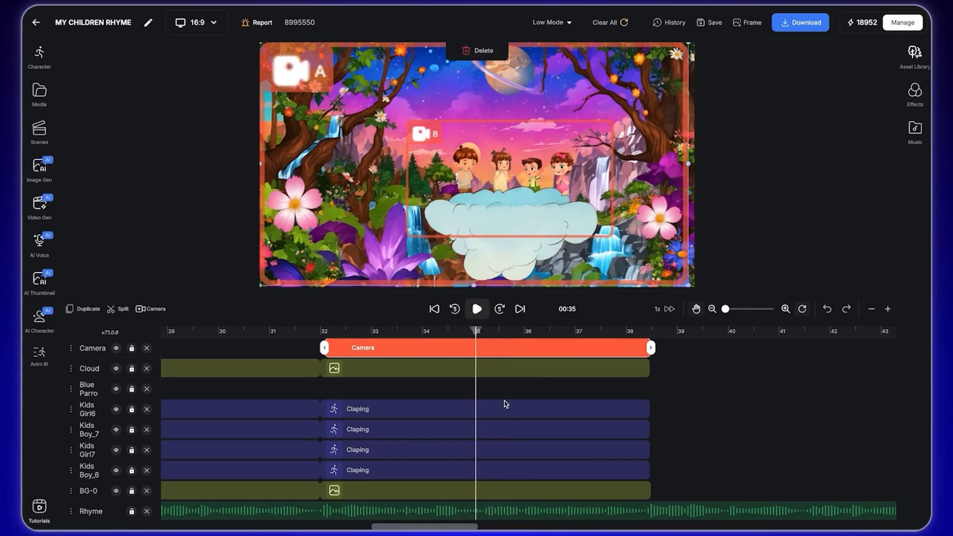
left_click(500, 410)
key("s")
left_click(466, 427)
key("s")
left_click(470, 449)
key("s")
left_click(464, 472)
left_click(118, 310)
Set the second-half animations to Dance2 for Kids Girl6, Dance for Kids Boy_7, Dancing for Kids Girl7 and Dance2 for Kids Boy_6.
left_click(537, 411)
left_click(915, 95)
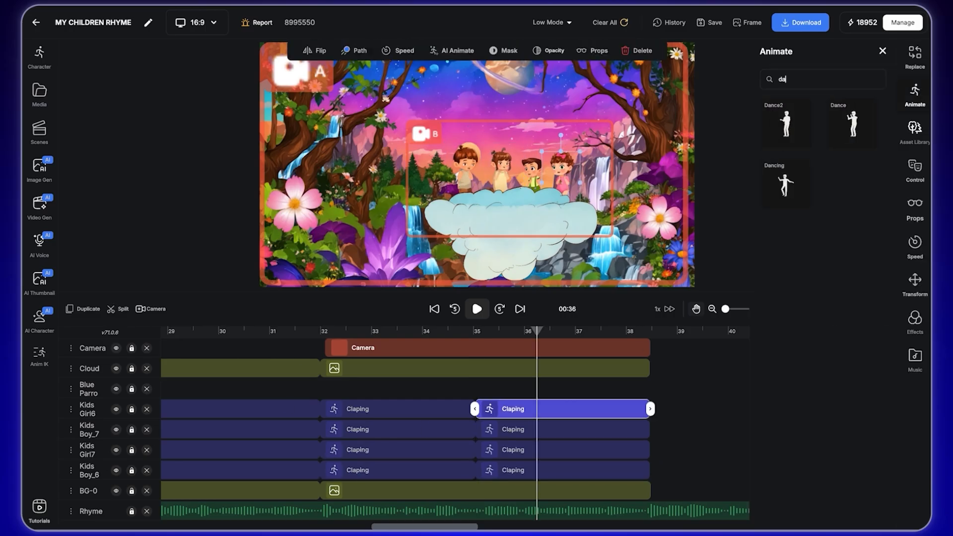
left_click(786, 124)
left_click(546, 429)
left_click(853, 124)
left_click(546, 449)
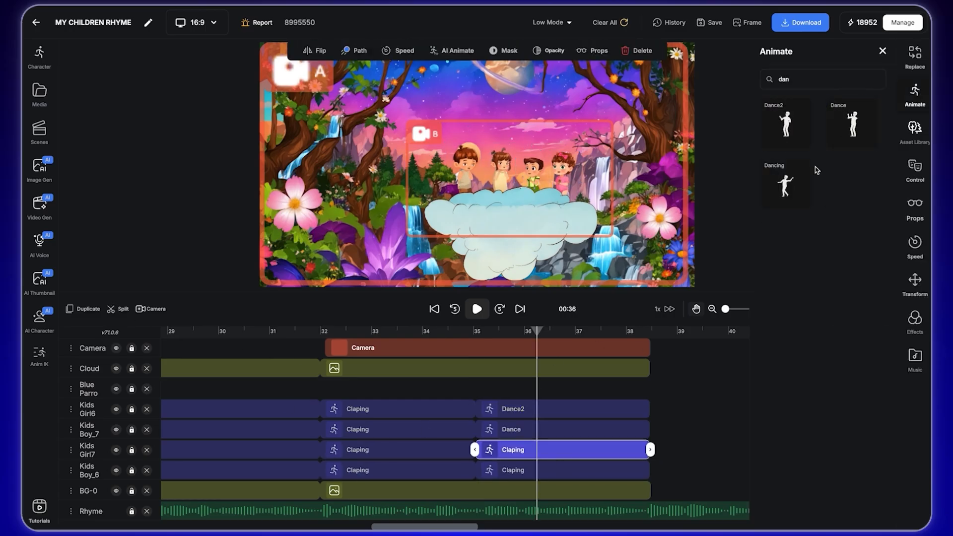
left_click(786, 183)
left_click(546, 469)
left_click(786, 124)
Play the dreamland scene to check the switch from clapping to dancing with the camera zoom.
left_click(355, 332)
left_click(477, 309)
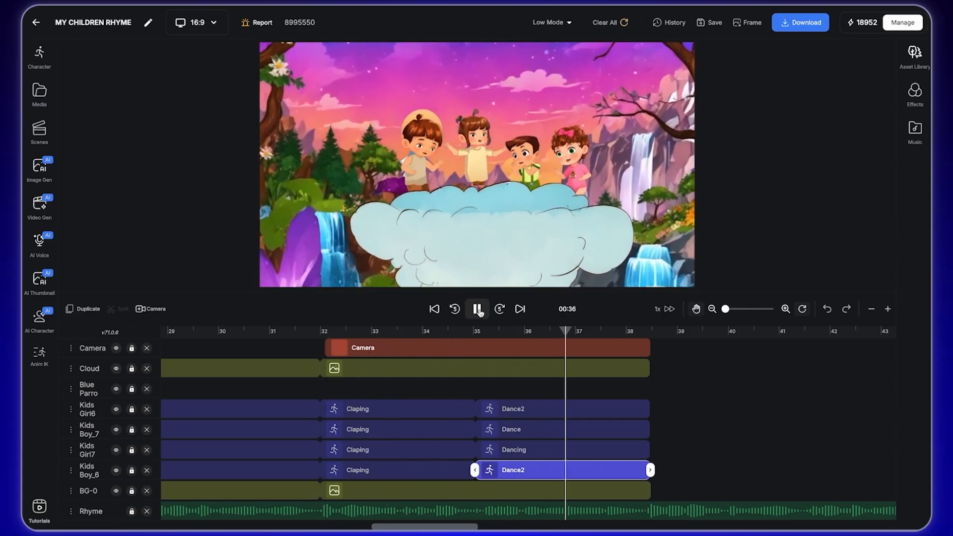
left_click(477, 309)
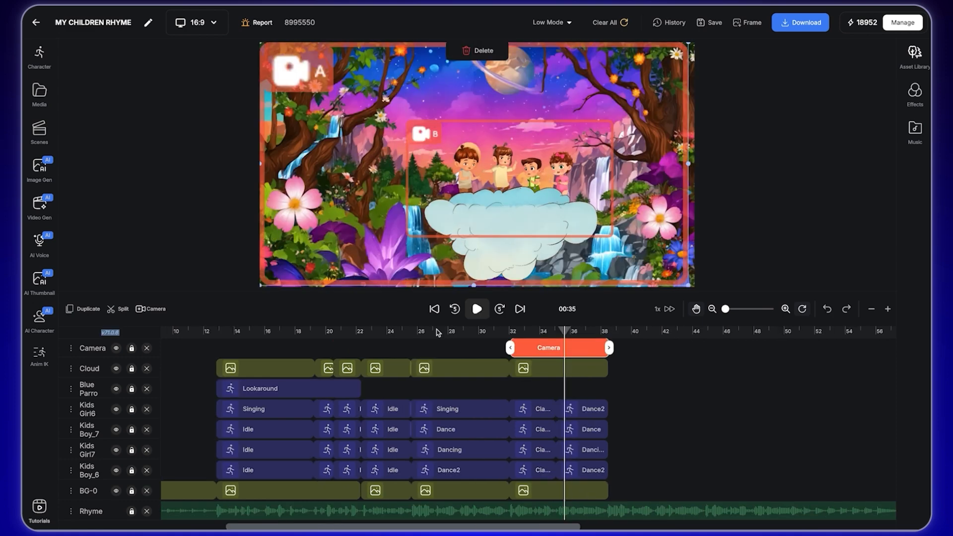
Add a camera clip over the night sky scene and trim it to end at about 32 seconds where the dreamland camera starts.
left_click(425, 332)
left_click_drag(428, 333, 407, 333)
left_click(151, 309)
left_click(449, 348)
left_click_drag(565, 348, 511, 348)
Fit the night sky camera's frame A around the kids and cloud, enlarge frame B to nearly the whole scene, and play it.
left_click(434, 333)
left_click_drag(293, 75, 468, 182)
left_click_drag(557, 219, 640, 259)
left_click(369, 130)
left_click_drag(369, 130, 683, 282)
left_click(412, 331)
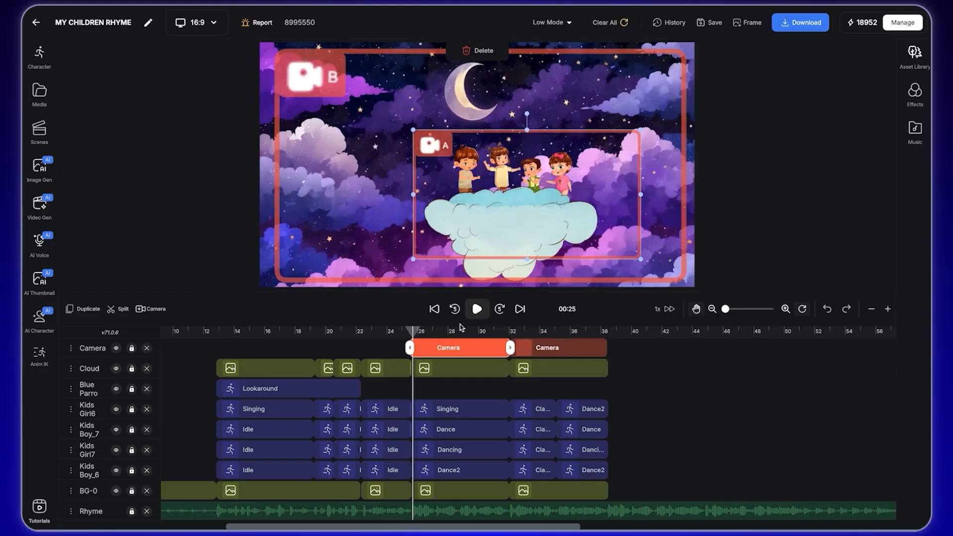
left_click(477, 309)
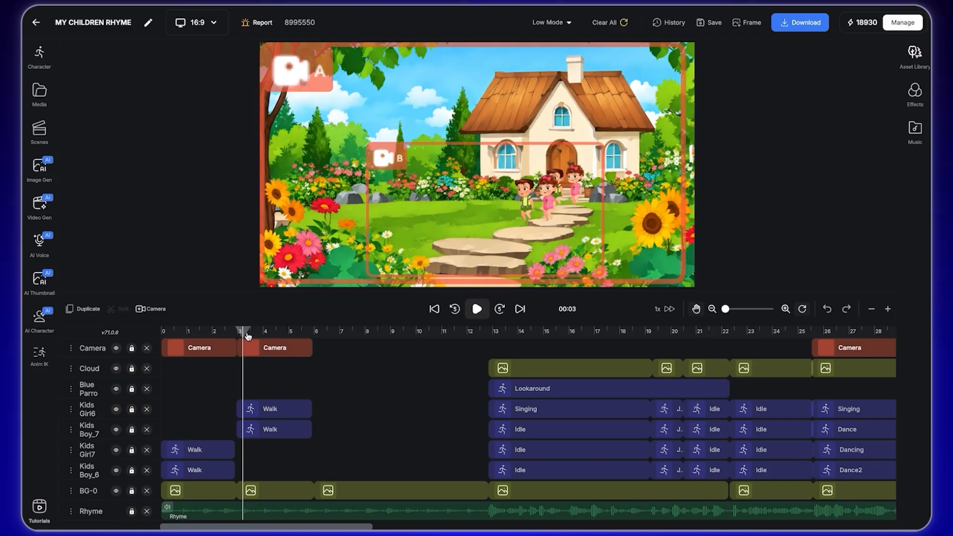
Duplicate the blue parrot's Lookaround clip and place the copy over the empty apple tree scene from about 6 to 12.6 seconds.
left_click_drag(244, 332, 323, 333)
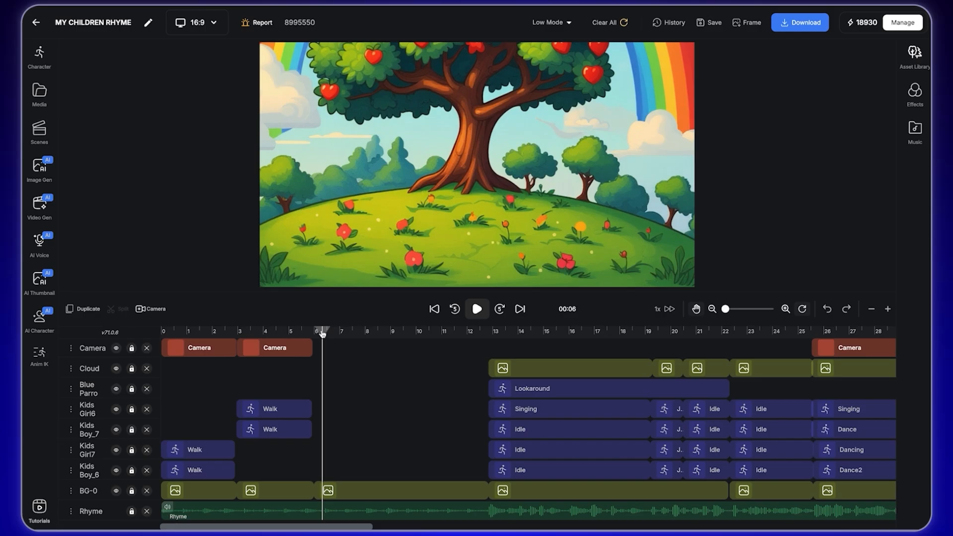
left_click_drag(322, 332, 243, 332)
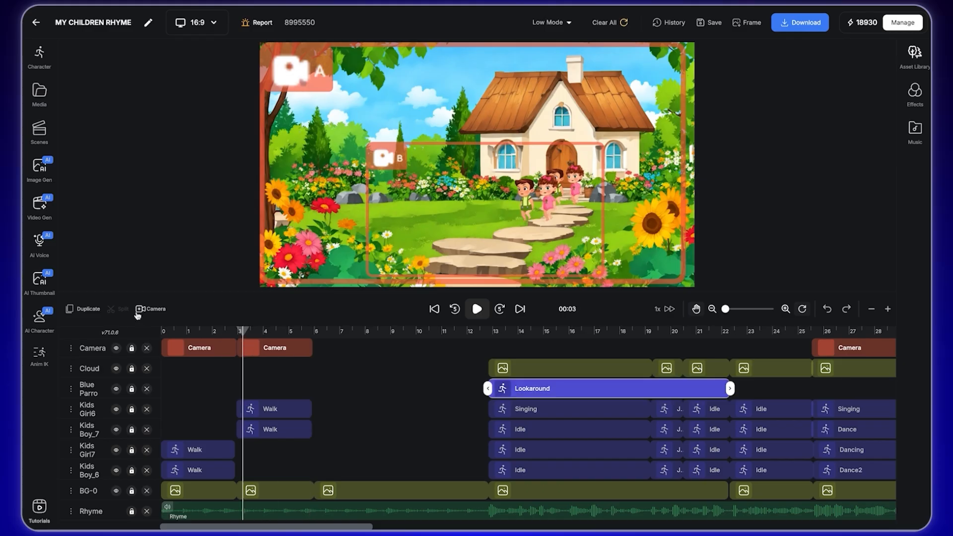
left_click(85, 309)
left_click(320, 388)
left_click_drag(242, 389, 318, 389)
left_click_drag(314, 337, 315, 338)
left_click_drag(321, 390, 314, 390)
left_click(342, 390)
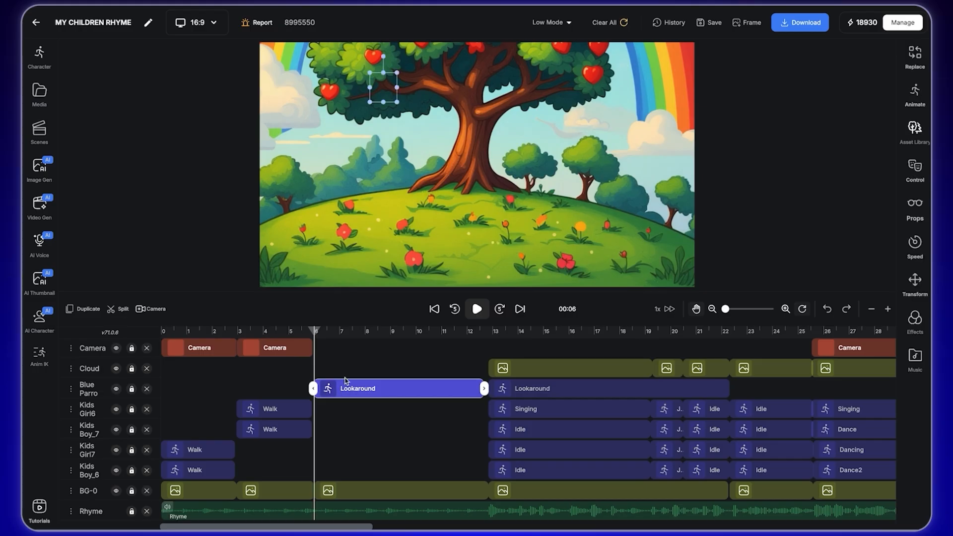
Apply the Flying animation to the parrot copy and give it a motion path ending at the fork of the apple tree's trunk.
left_click(915, 95)
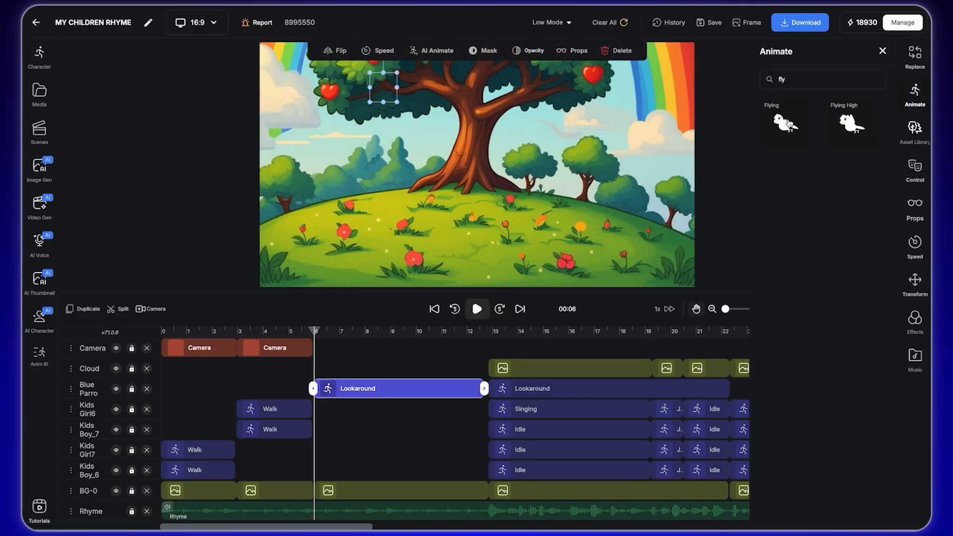
left_click(785, 127)
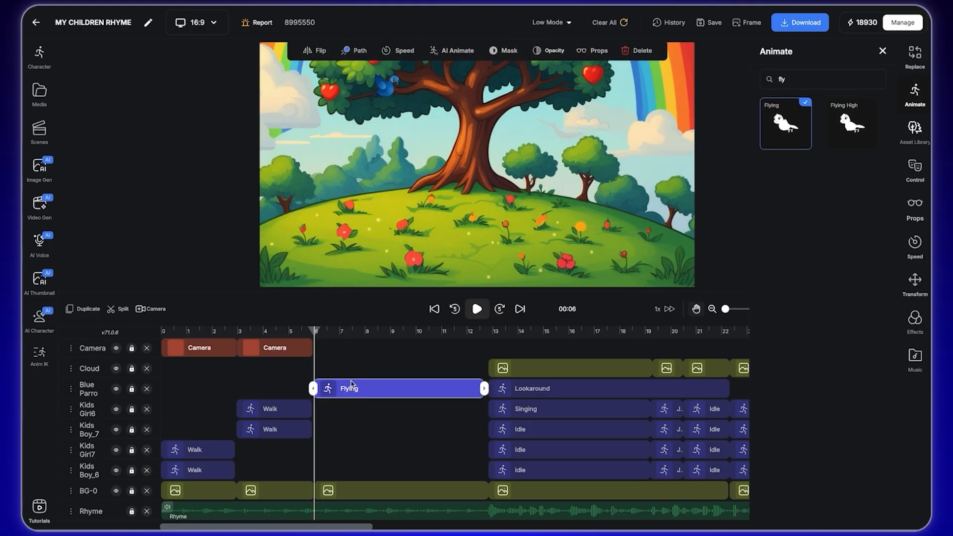
left_click(354, 51)
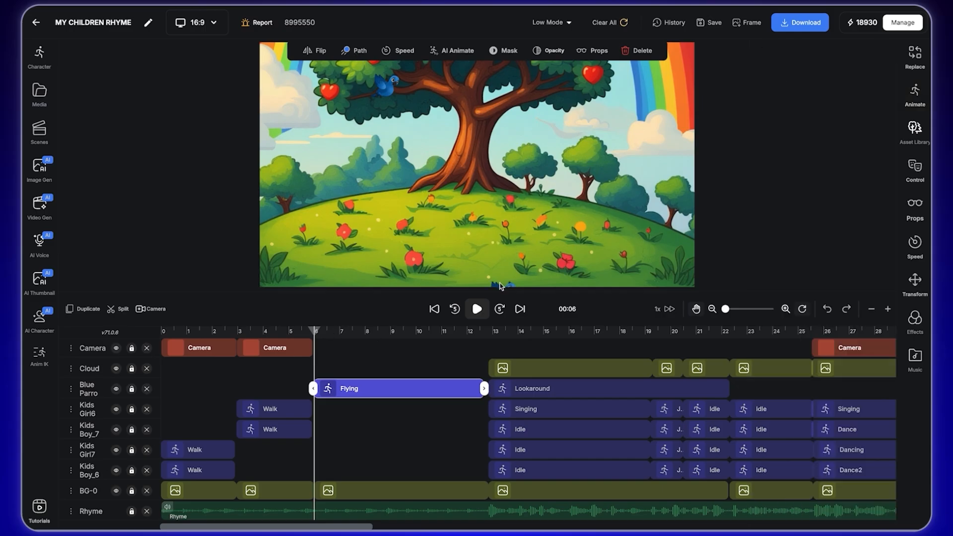
left_click(500, 286)
left_click(476, 310)
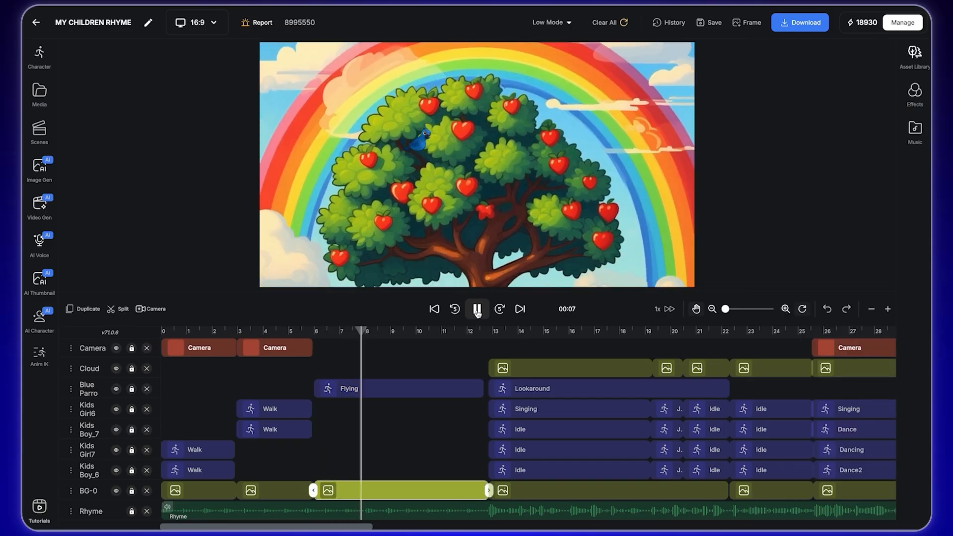
left_click(477, 309)
left_click_drag(511, 286, 496, 83)
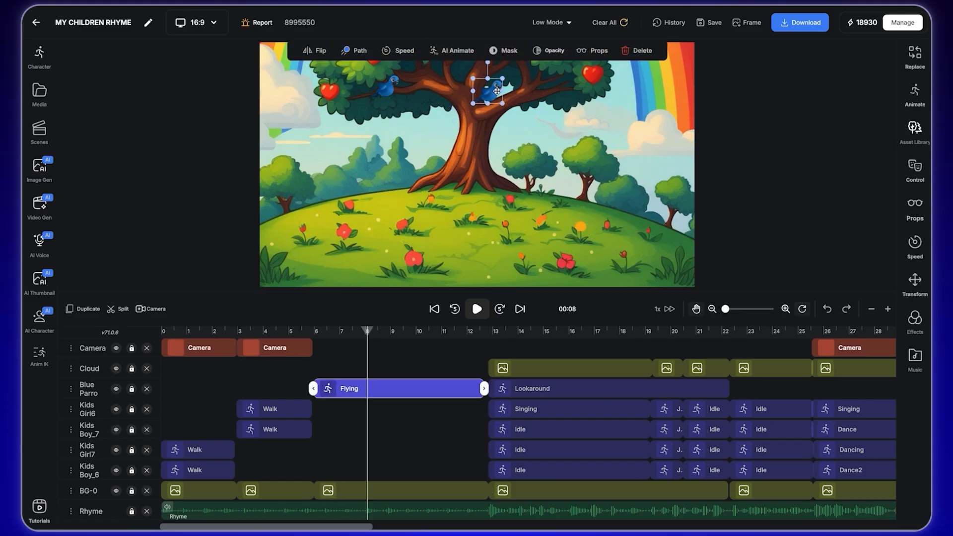
Play the apple tree scene from about 6 seconds to check the parrot's flight into the next scene.
left_click(315, 331)
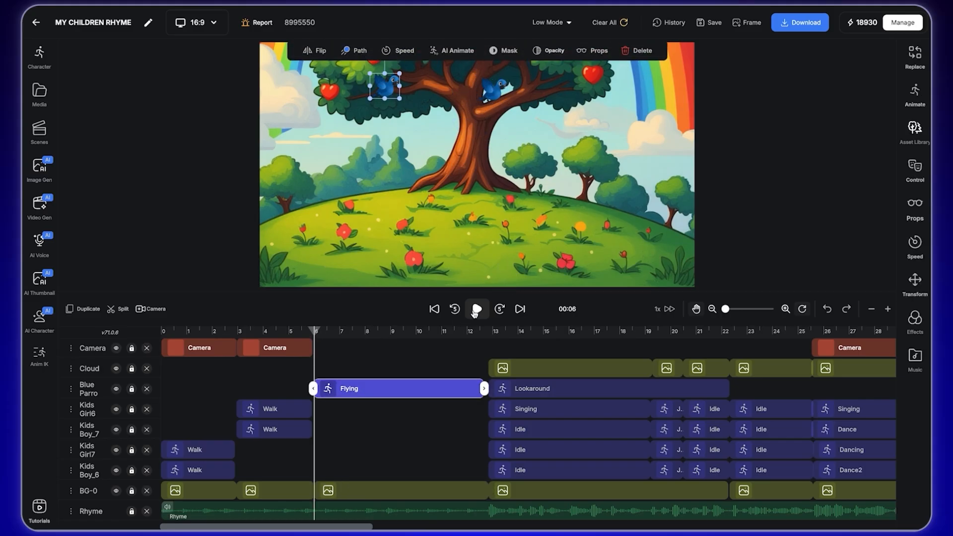
left_click(475, 308)
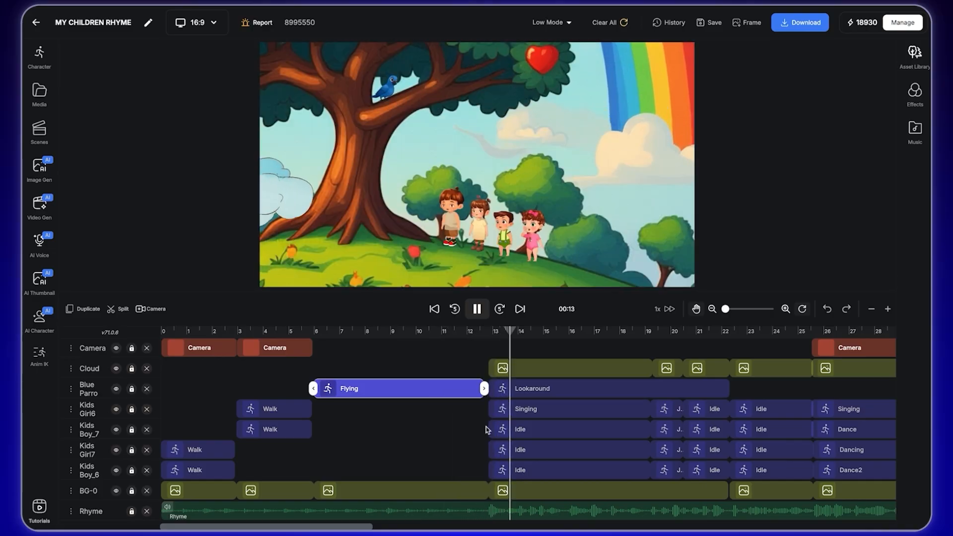
key("space")
Extend the parrot's Flying clip to end where its Lookaround clip begins, at about 12.8 seconds.
left_click(489, 332)
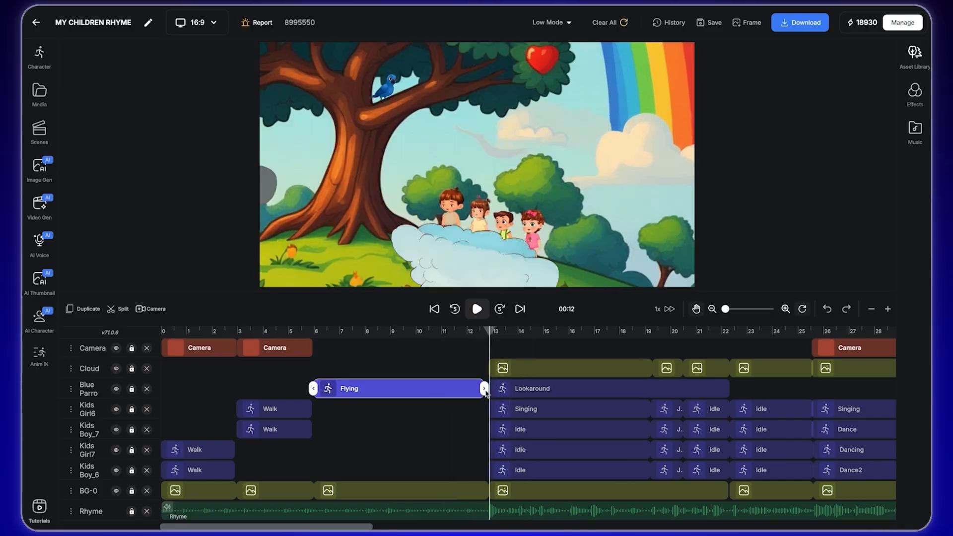
double_click(888, 310)
left_click_drag(468, 391, 490, 390)
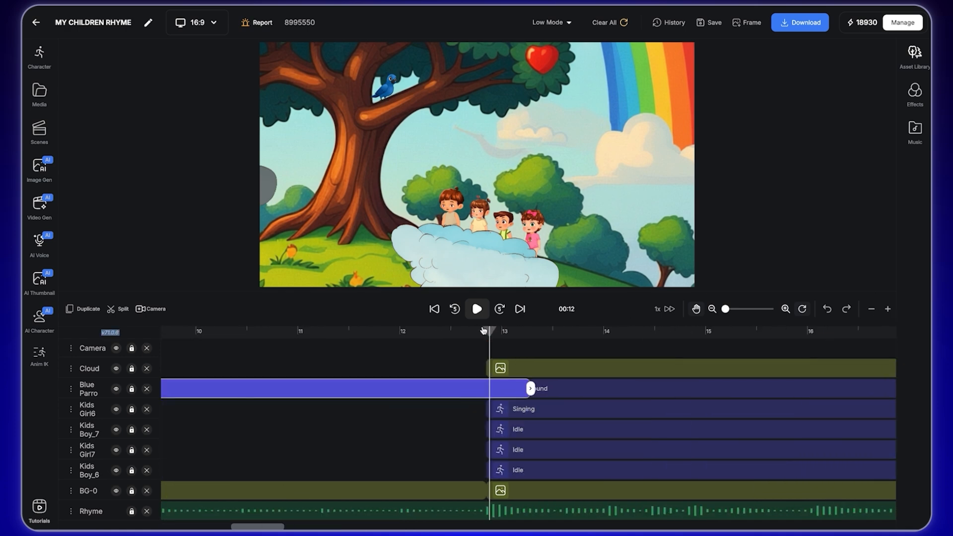
left_click(442, 332)
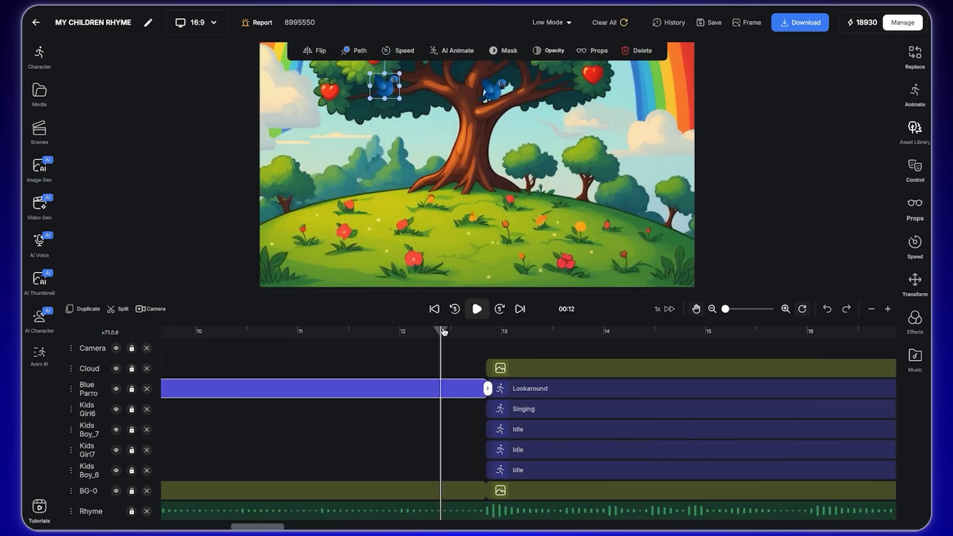
Split the parrot's Flying clip at about 5.9 seconds and delete the part before the split.
left_click(434, 308)
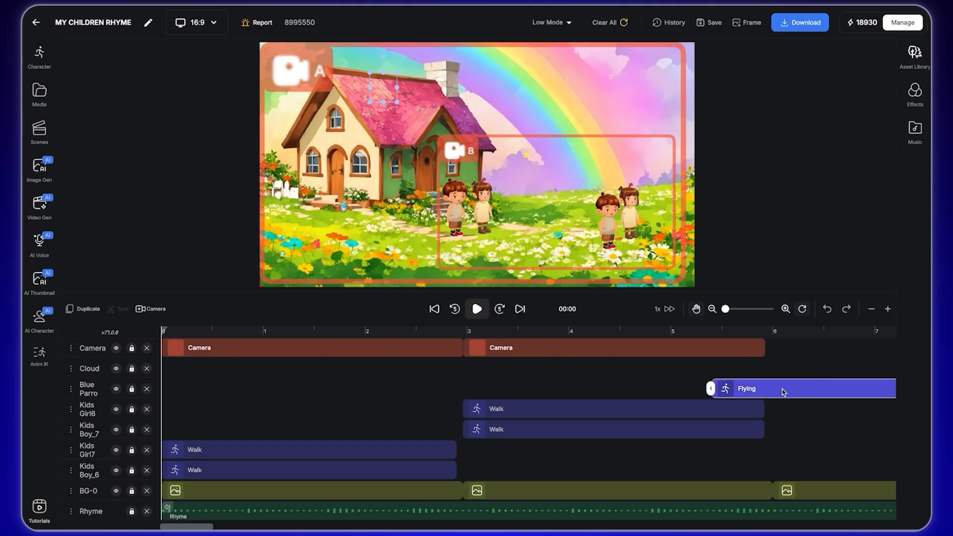
left_click(765, 332)
left_click(118, 310)
left_click(643, 50)
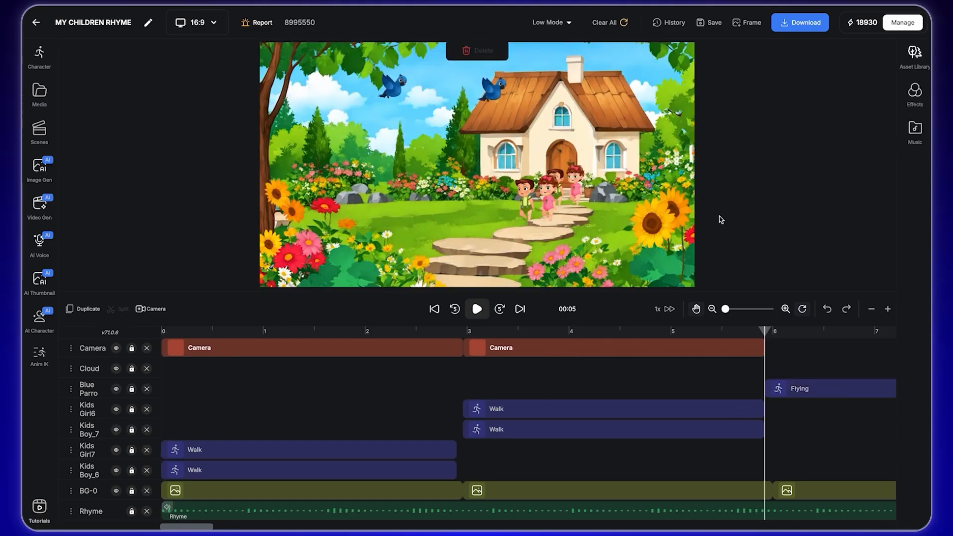
Play the apple tree scene from about 5.9 seconds to check the parrot's flight into the tree.
scroll(198, 526, "right", 10)
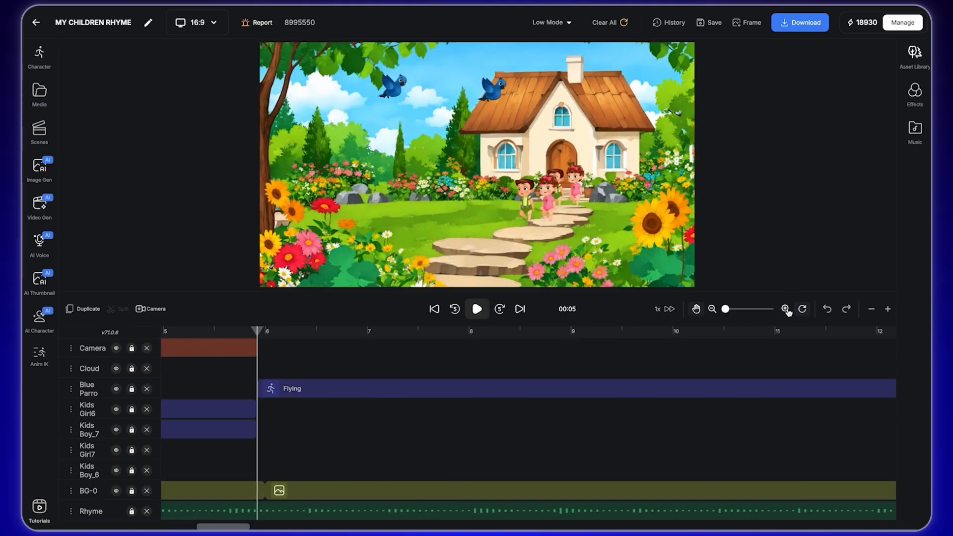
left_click(870, 310)
left_click(870, 310)
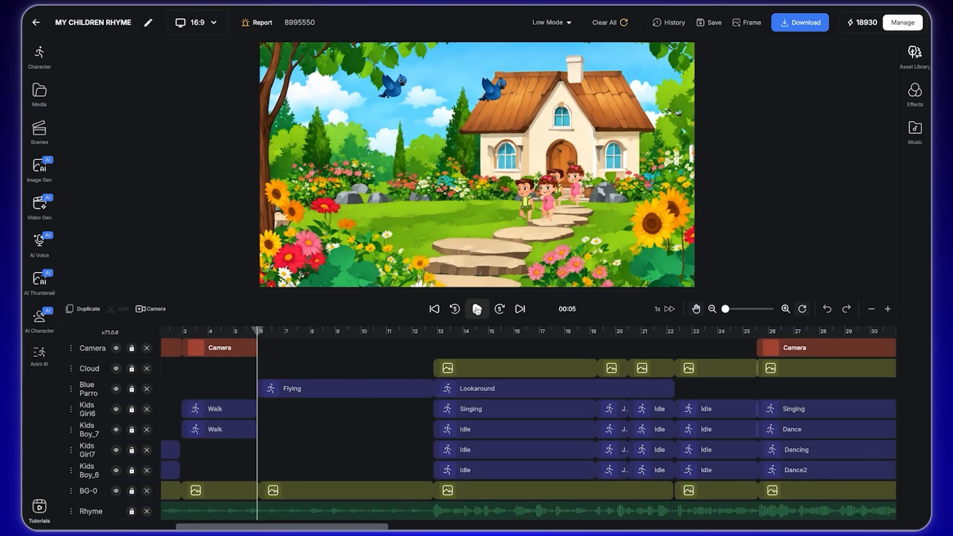
left_click(476, 310)
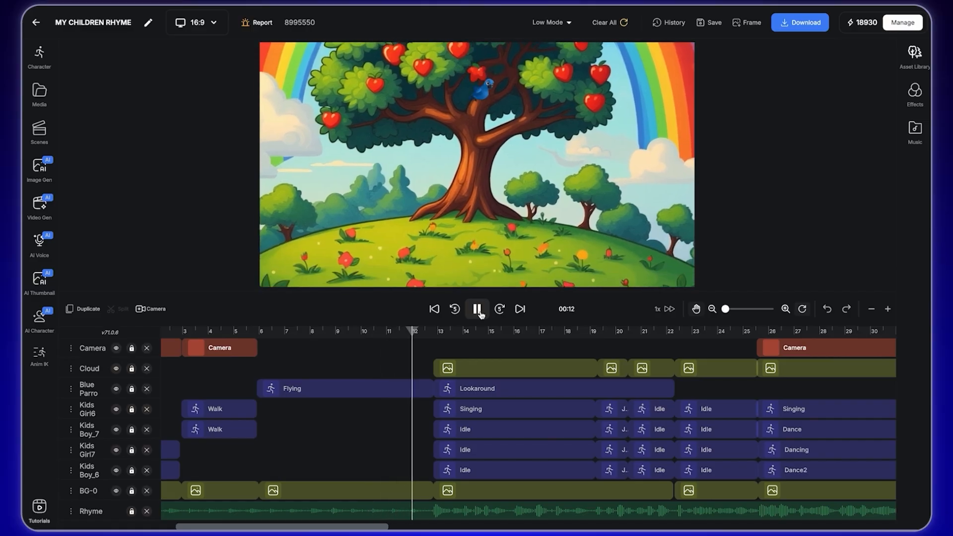
left_click(477, 309)
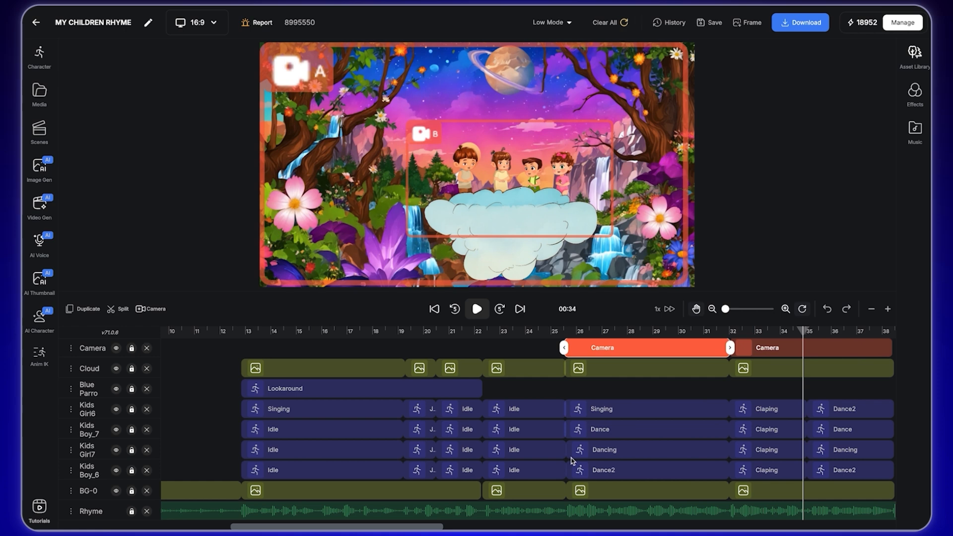
Export the video with the Local Fast method at 4K 2160p quality and close the download dialog.
left_click(798, 22)
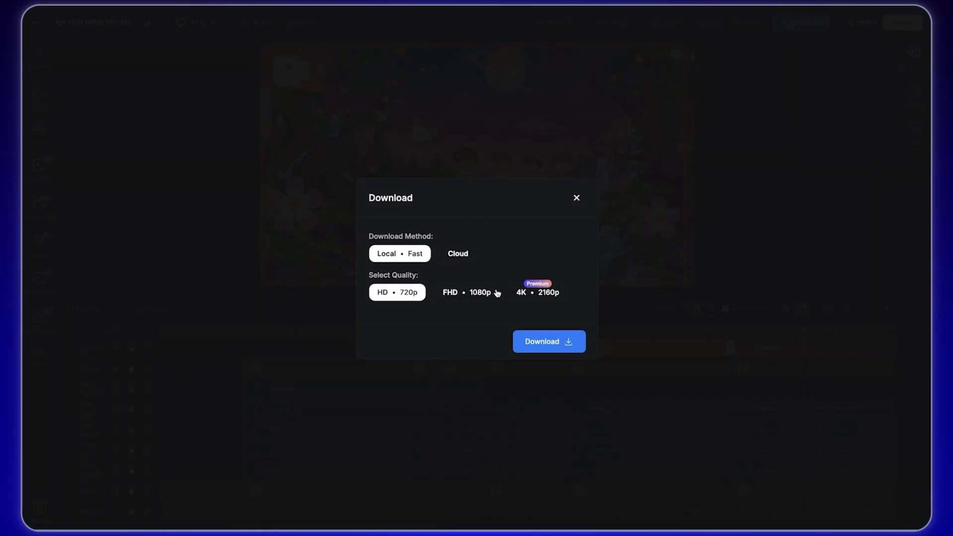
left_click(534, 295)
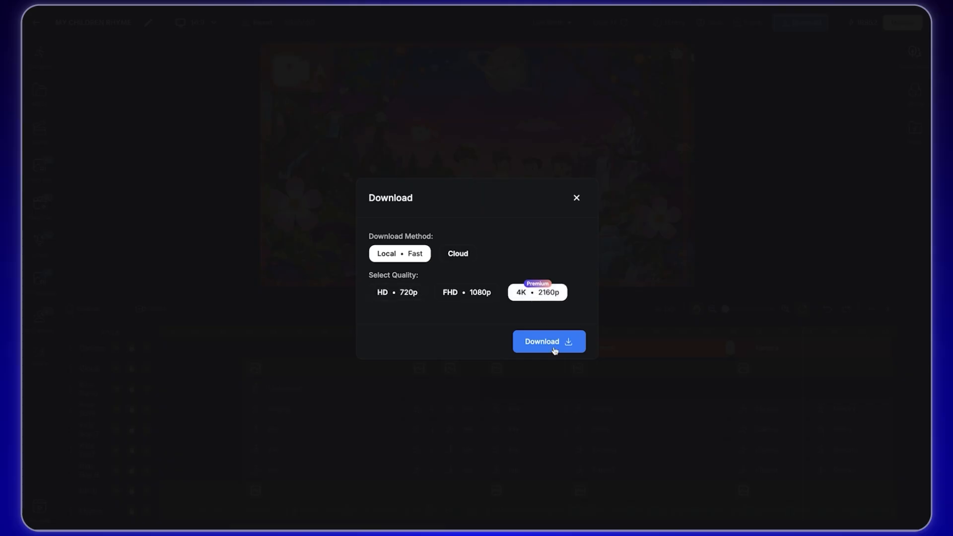
left_click(536, 342)
left_click(546, 344)
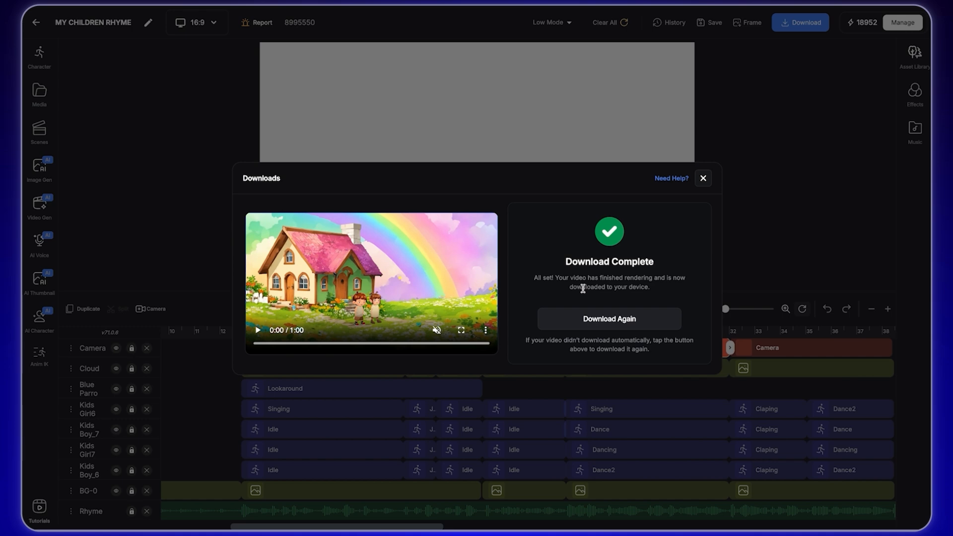
left_click(703, 179)
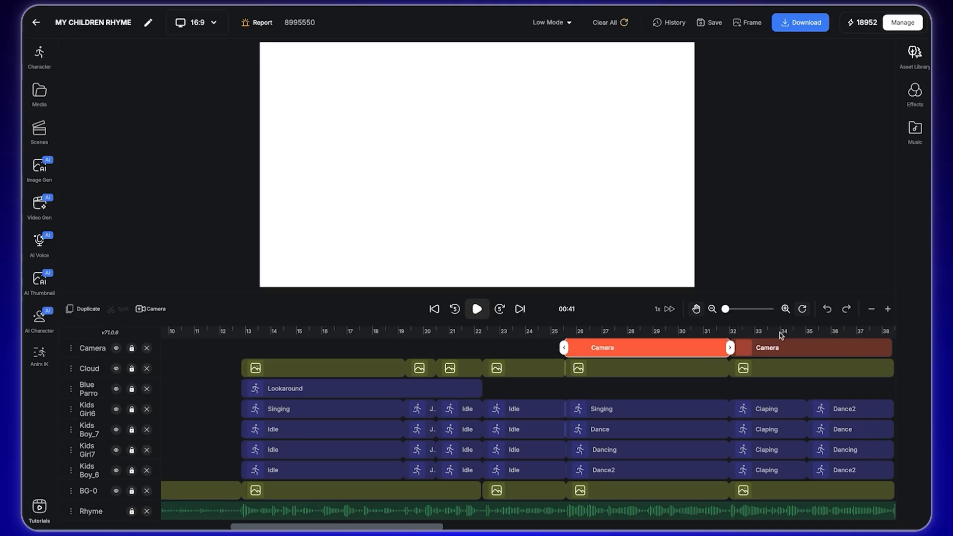
Hide the Camera track and move the playhead to the moonlit cloud scene at about 27 seconds.
left_click(781, 333)
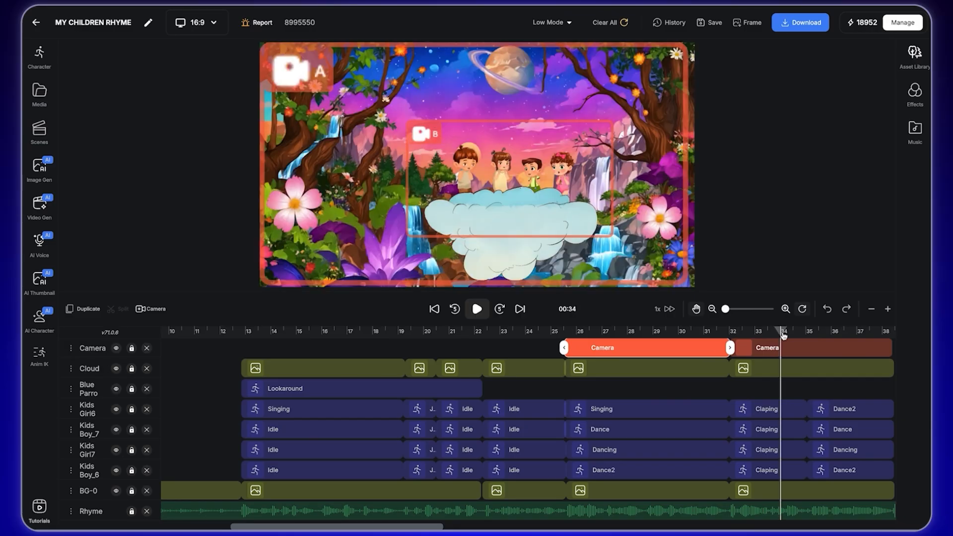
left_click_drag(784, 336, 621, 331)
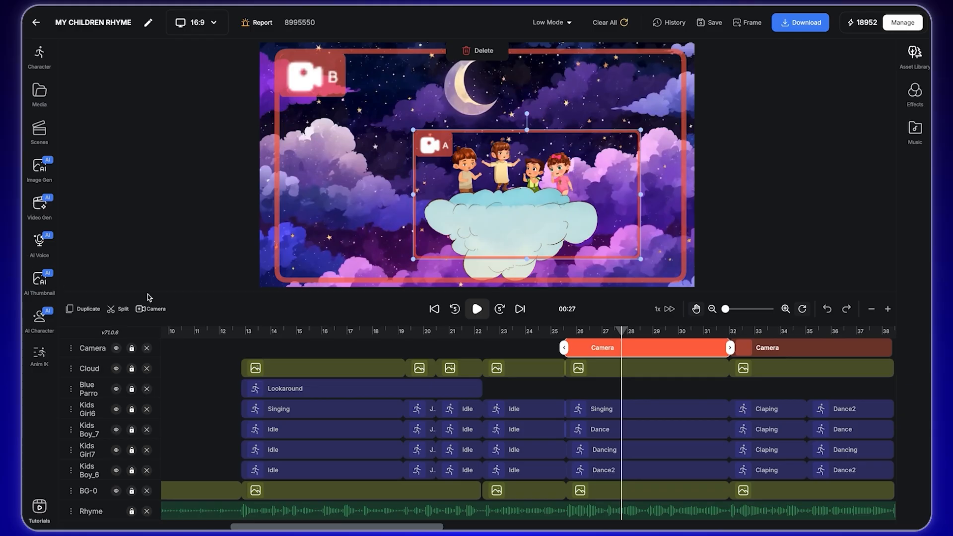
left_click(117, 349)
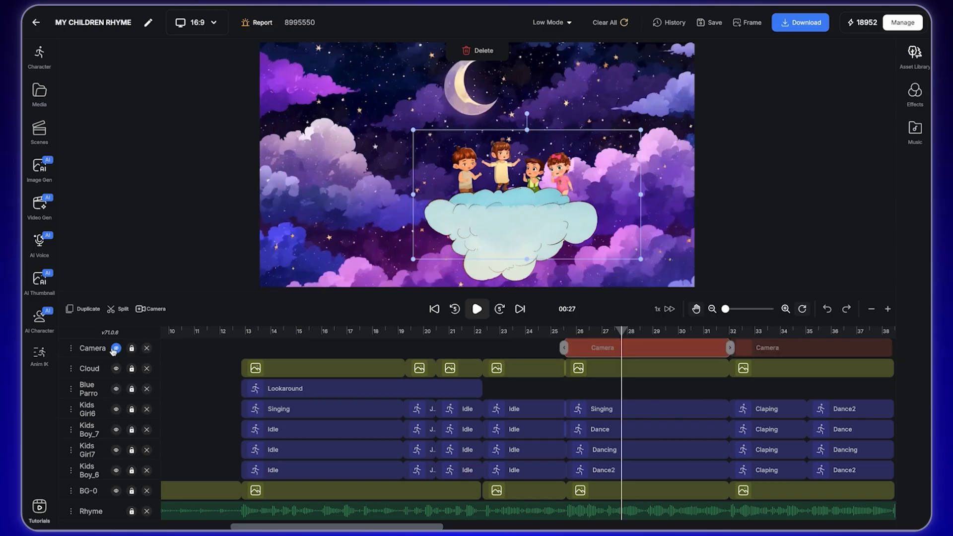
left_click(535, 333)
left_click(604, 332)
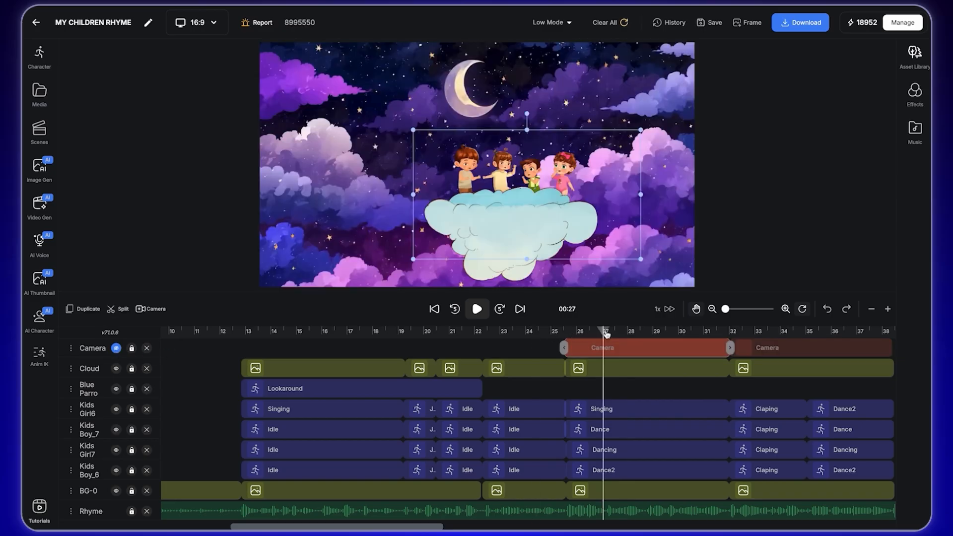
Capture the current frame as the AI thumbnail's reference image, cropped closely around the moon, the four kids and the upper cloud.
left_click(44, 283)
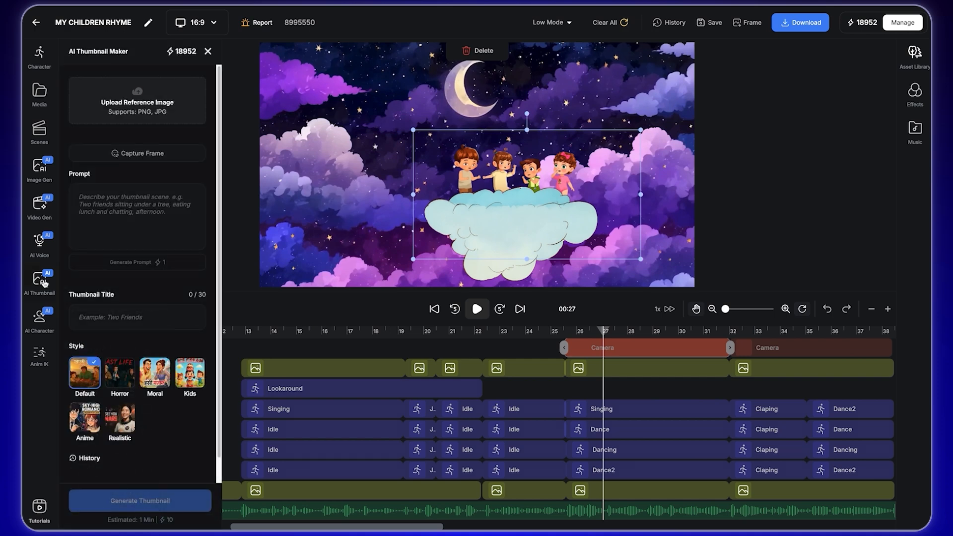
left_click(148, 158)
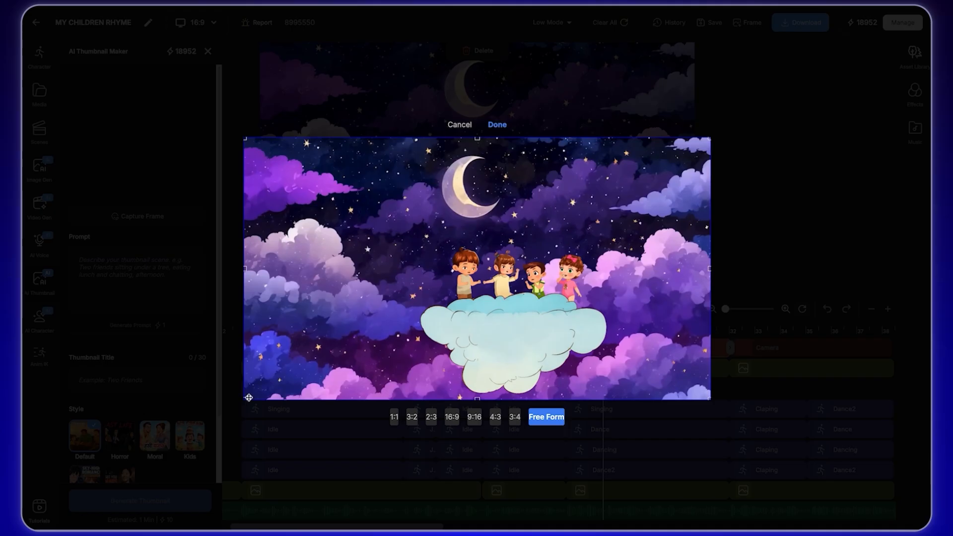
left_click_drag(248, 398, 249, 291)
left_click_drag(249, 141, 350, 203)
left_click_drag(531, 295, 531, 349)
left_click_drag(531, 203, 531, 143)
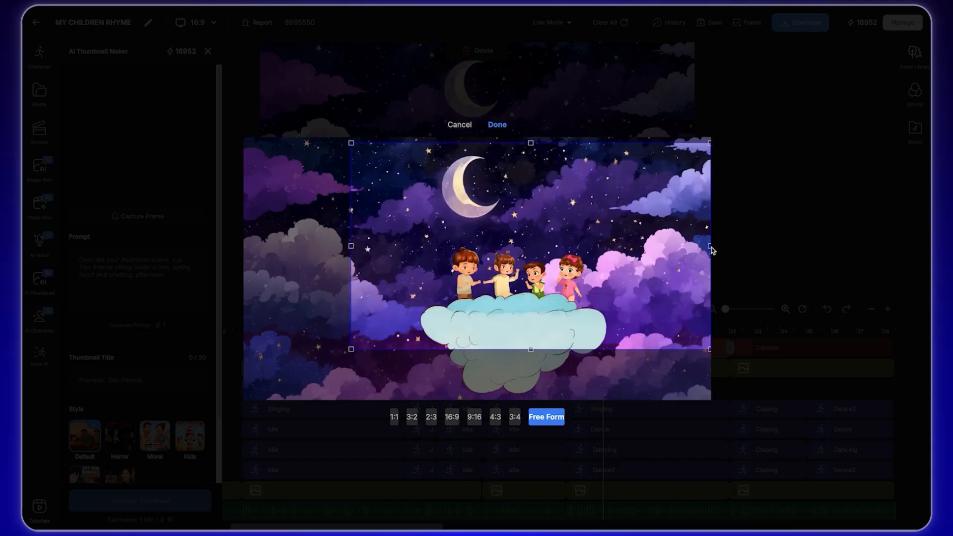
left_click_drag(710, 247, 618, 245)
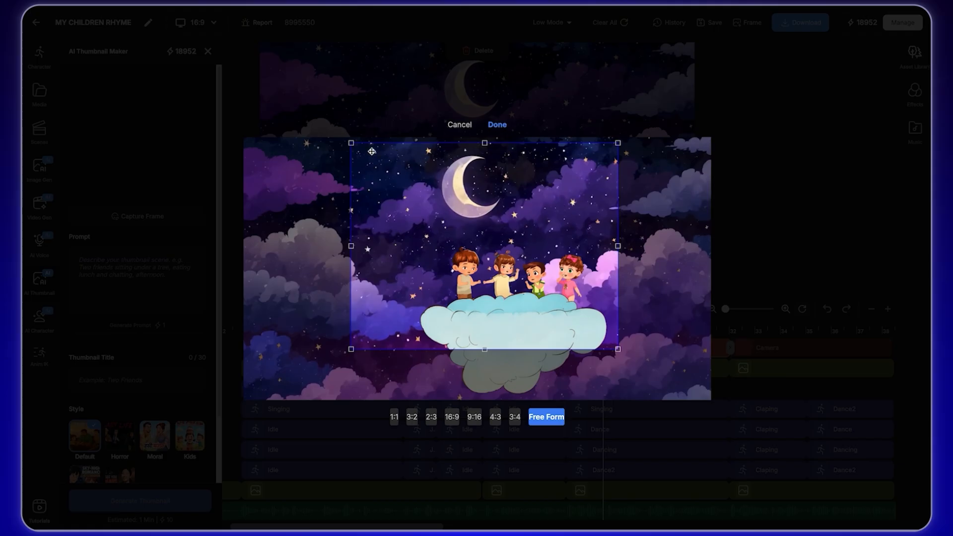
left_click_drag(350, 141, 389, 149)
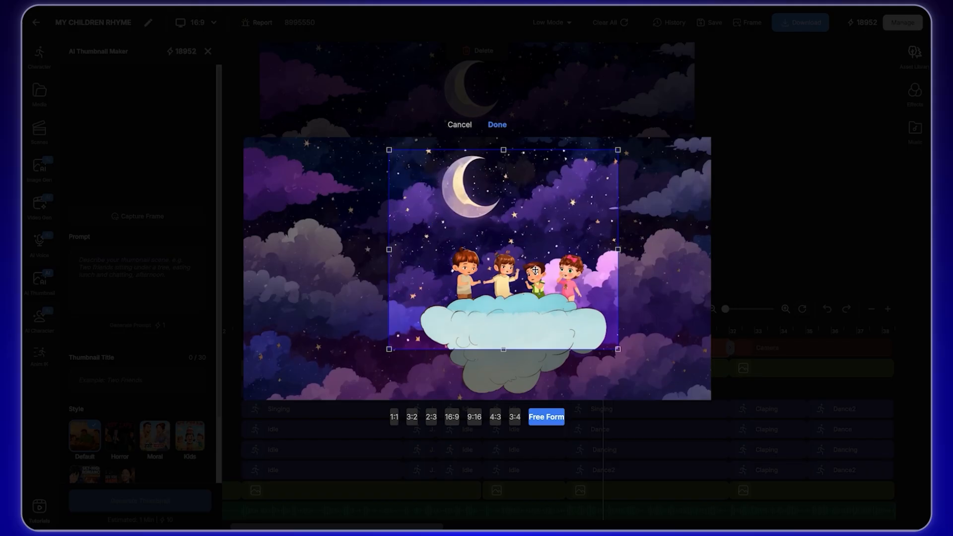
left_click(497, 126)
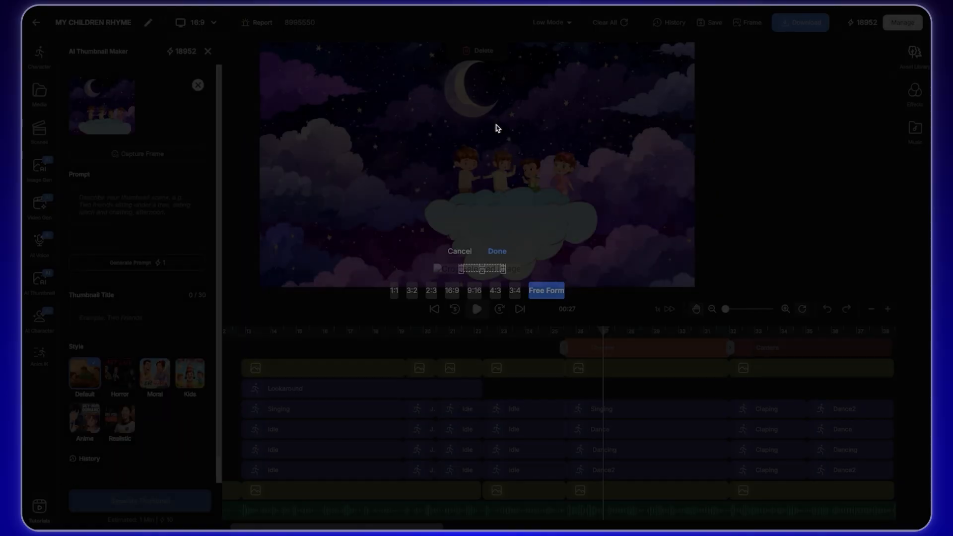
Generate an AI thumbnail titled "Dreamland Rhyme" in the Kids style, using a prompt auto-generated from the captured frame.
left_click(130, 268)
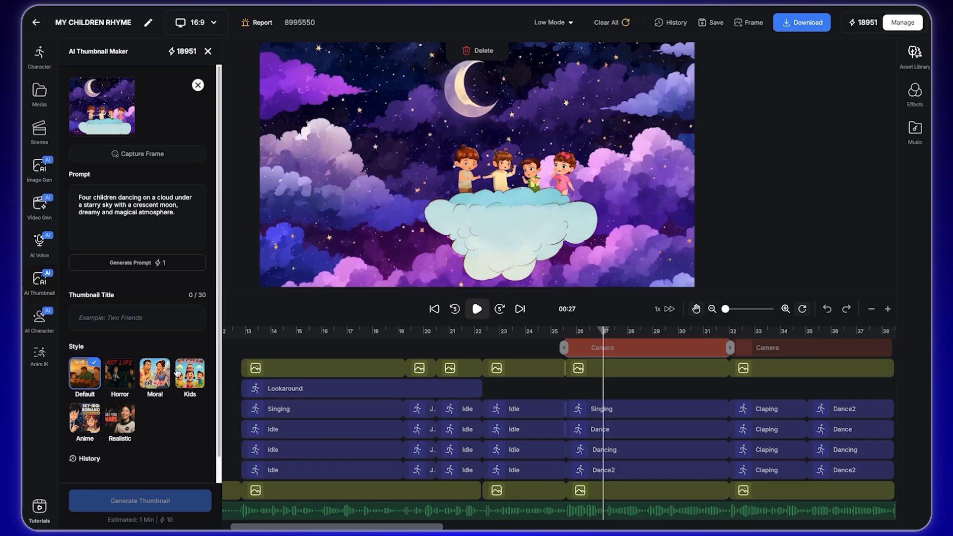
left_click(190, 381)
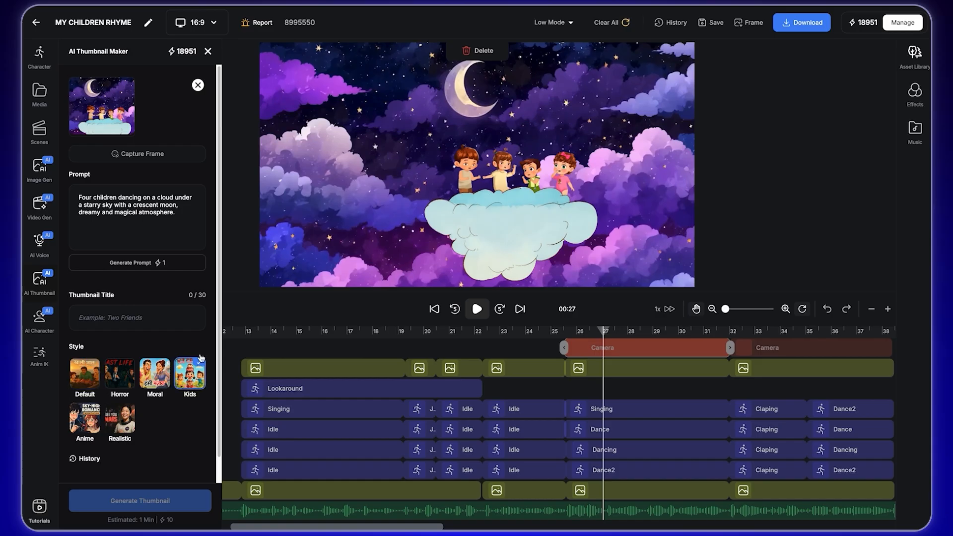
left_click(109, 319)
type("Dreamland Rhyme")
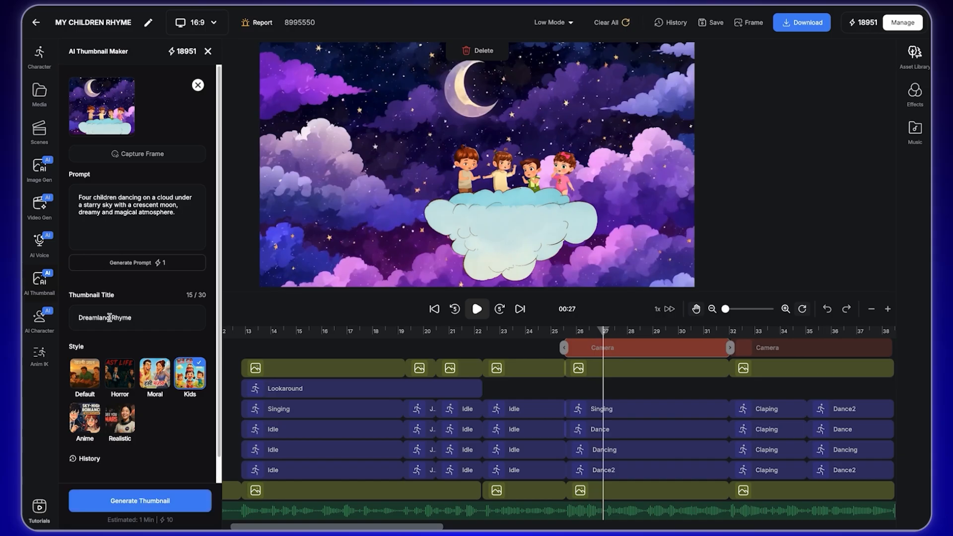
left_click(124, 501)
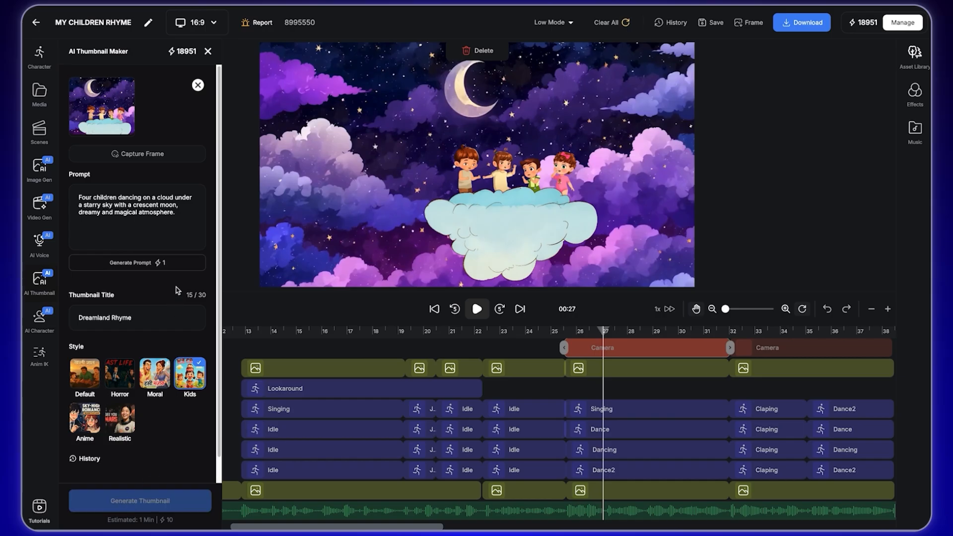
scroll(174, 284, "down", 1)
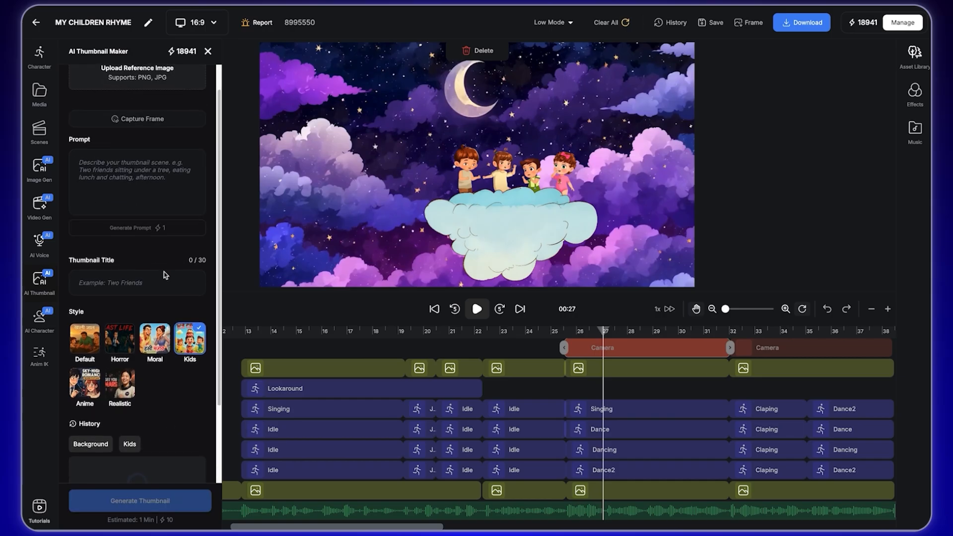
Copy the rainbow scene's cloud and background clips from about 22 seconds to about 39 seconds.
left_click(777, 332)
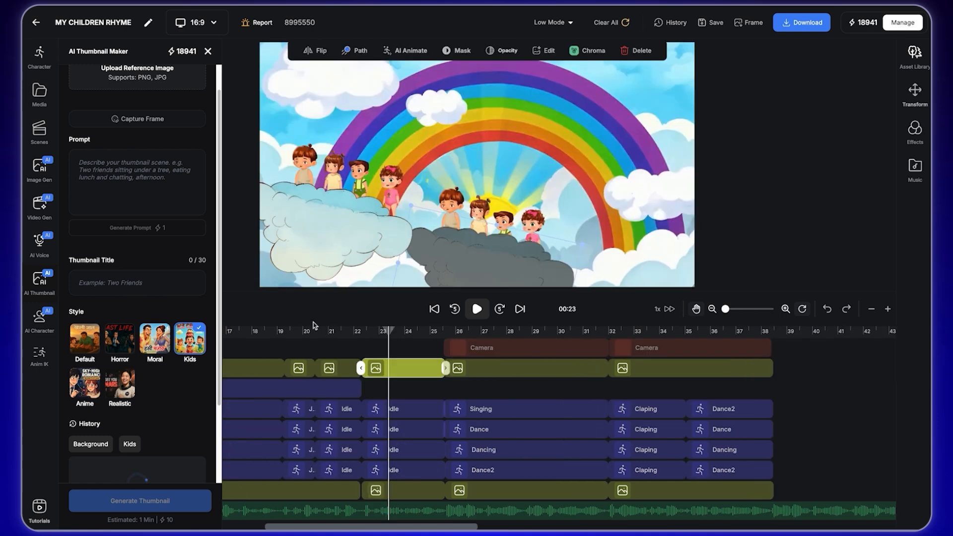
left_click(208, 51)
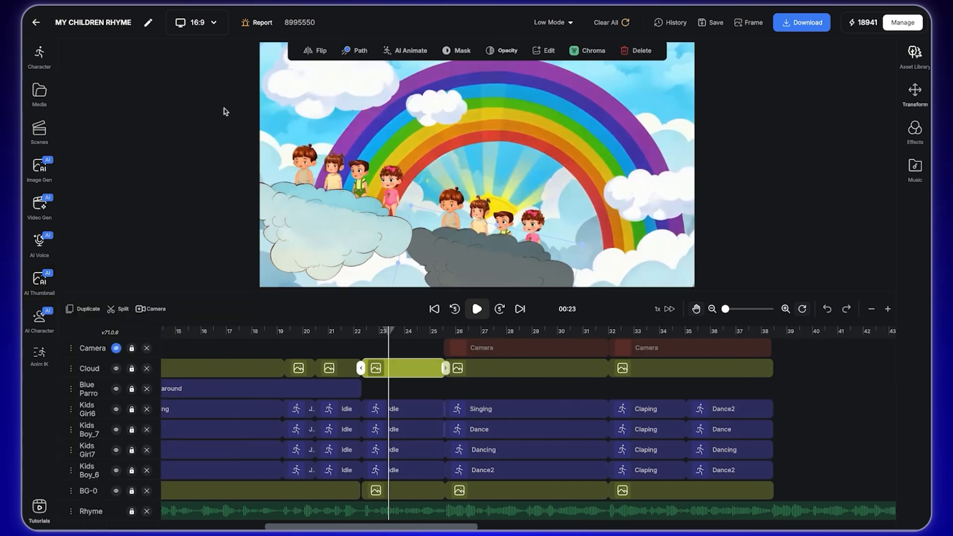
left_click_drag(425, 368, 831, 372)
left_click_drag(409, 491, 839, 491)
Duplicate the four kids' Idle clips from the rainbow scene and align the copies with the cloud copy at about 39 seconds.
left_click(410, 408)
left_click(83, 309)
left_click(377, 431)
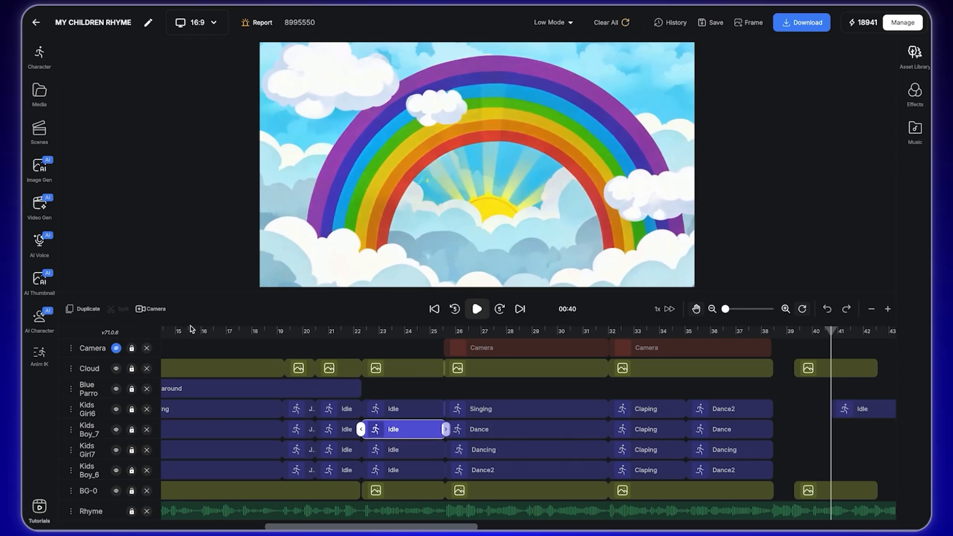
left_click(83, 309)
left_click(392, 449)
left_click(83, 309)
left_click(390, 470)
left_click(84, 309)
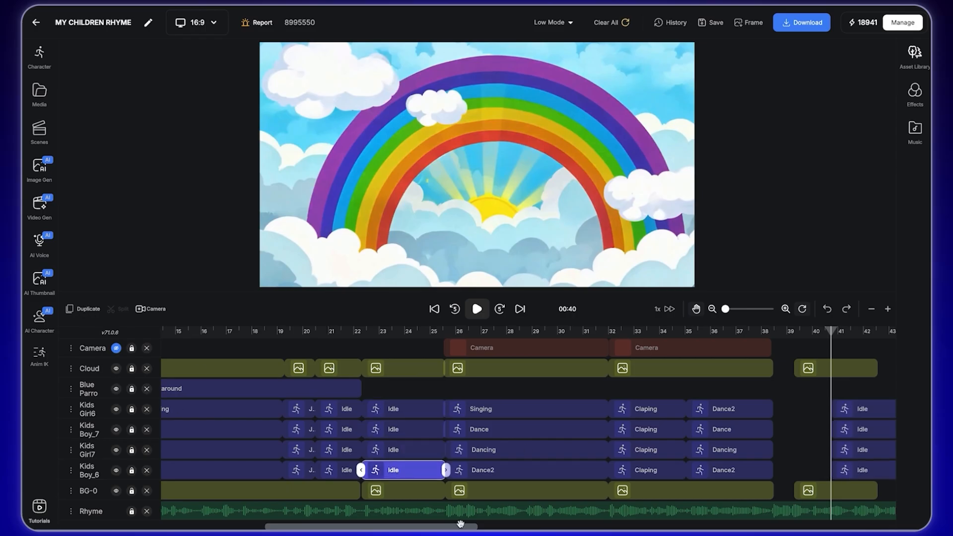
left_click_drag(355, 527, 474, 526)
left_click_drag(452, 408, 410, 470)
Delete the copied rainbow background clip beneath the duplicated kids and cloud at about 39 seconds.
left_click(414, 336)
left_click(404, 365)
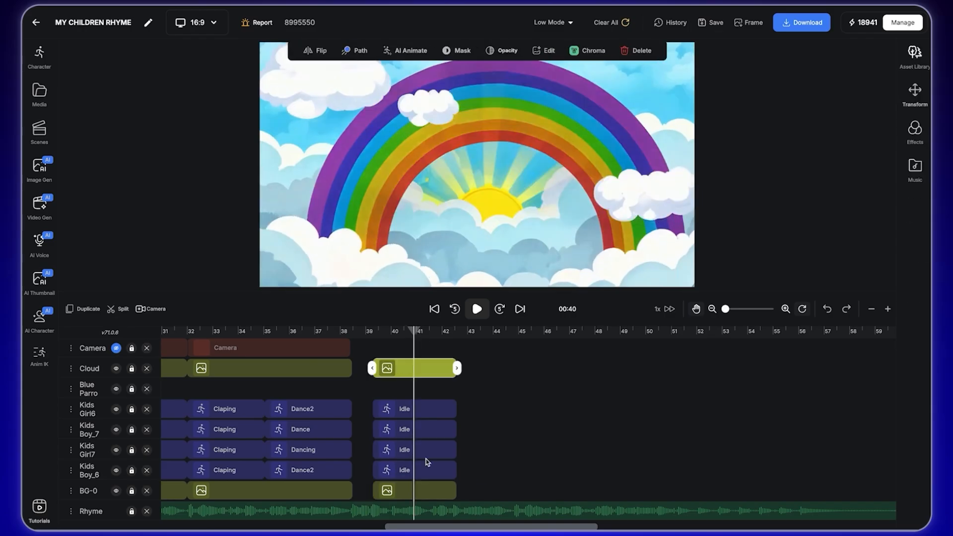
left_click(427, 489)
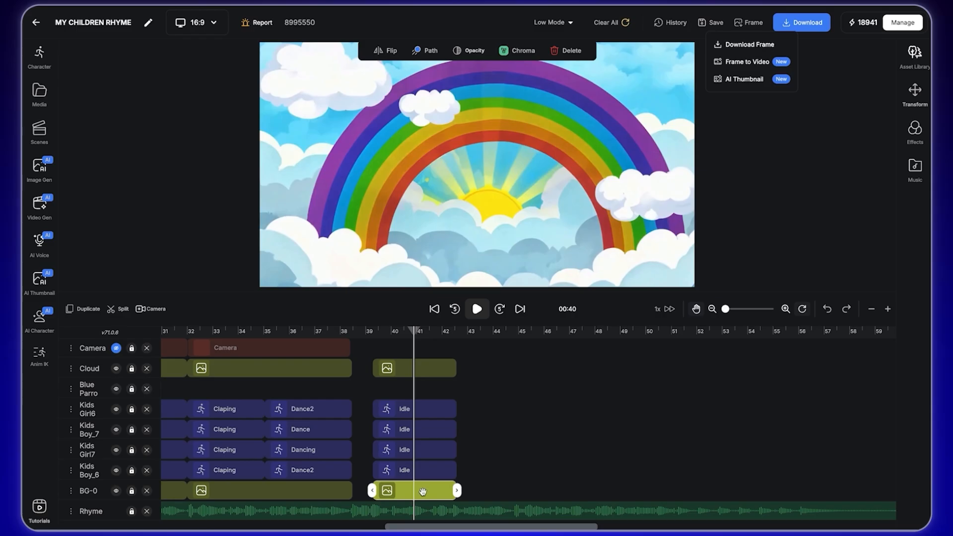
left_click(568, 52)
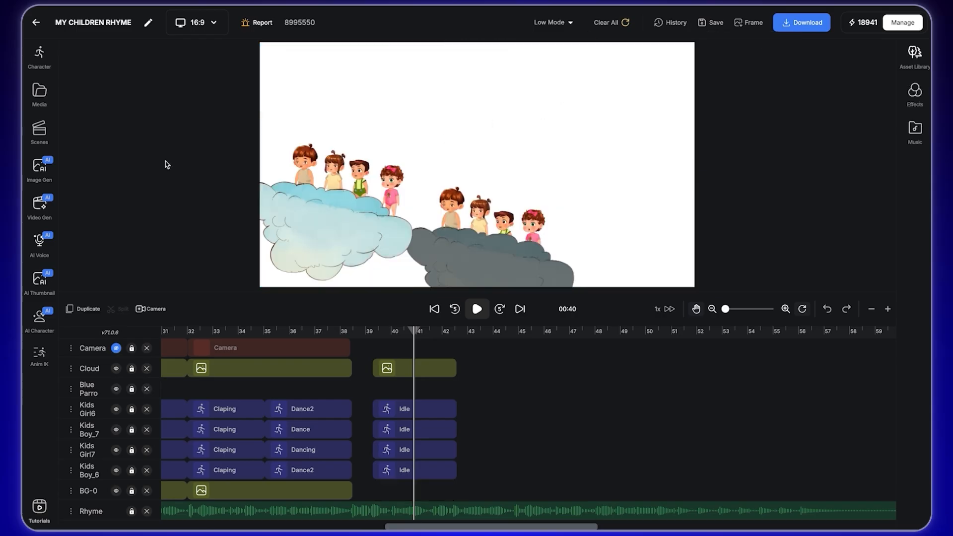
Add the previously generated rainbow-over-clouds image as a background clip starting at about 41 seconds.
left_click(39, 166)
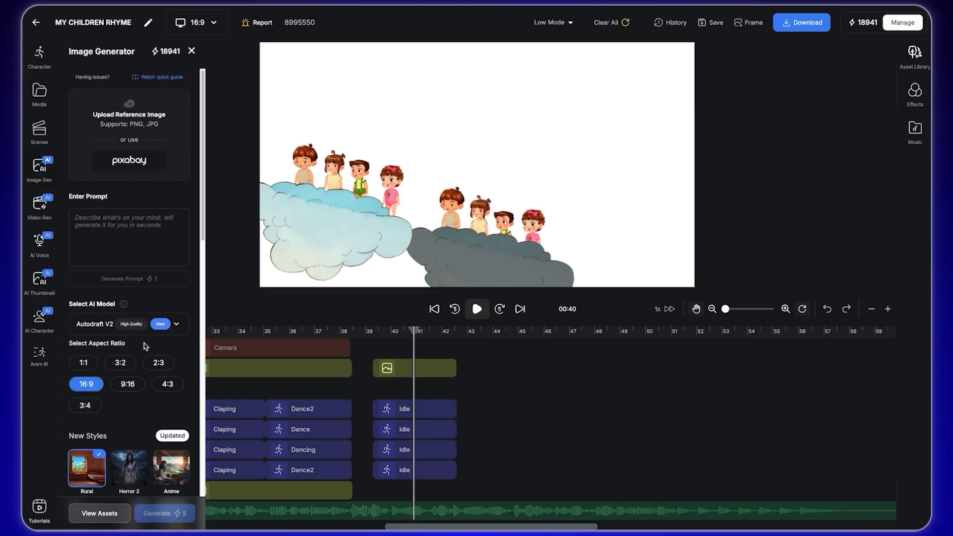
scroll(130, 347, "down", 15)
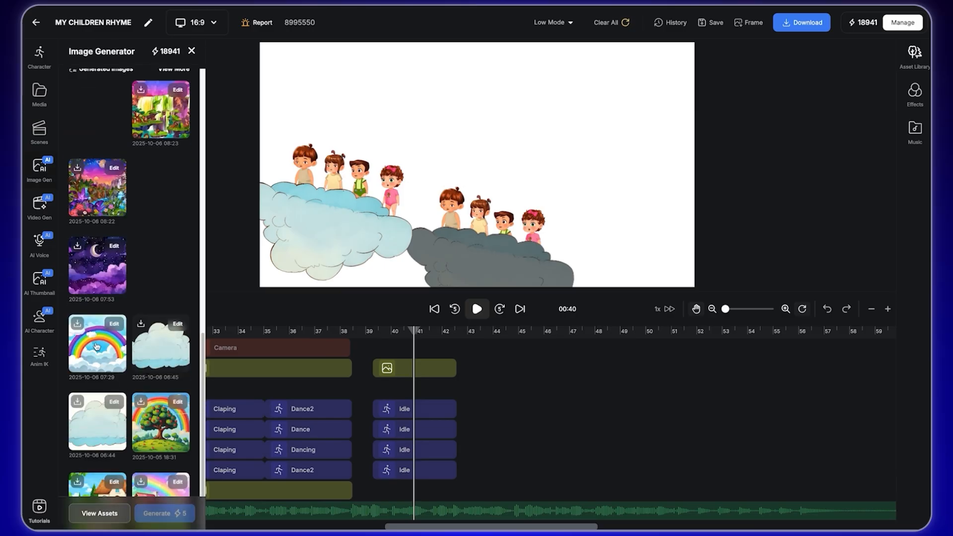
left_click(96, 346)
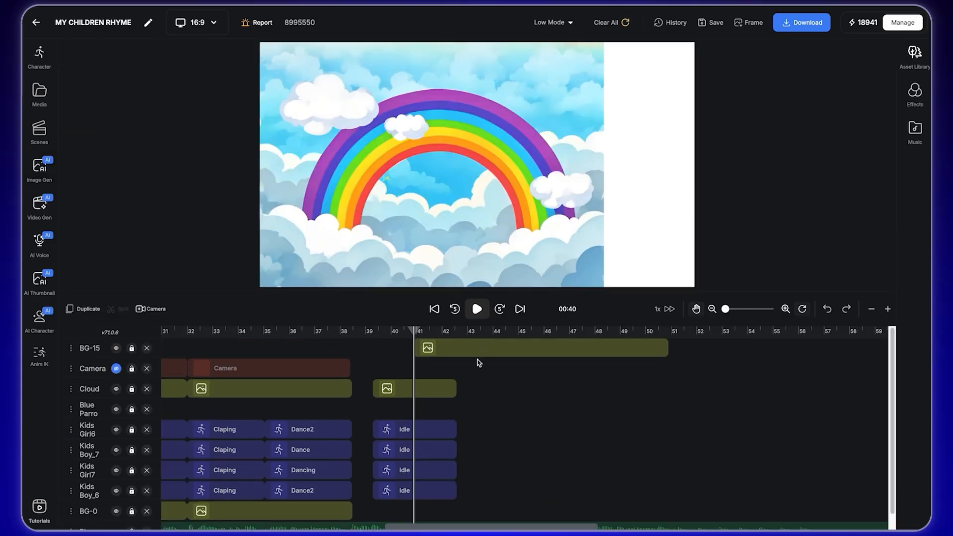
Move the rainbow image clip to the BG-0 track at about 39 seconds and enlarge it to fill the frame.
left_click_drag(471, 350, 404, 511)
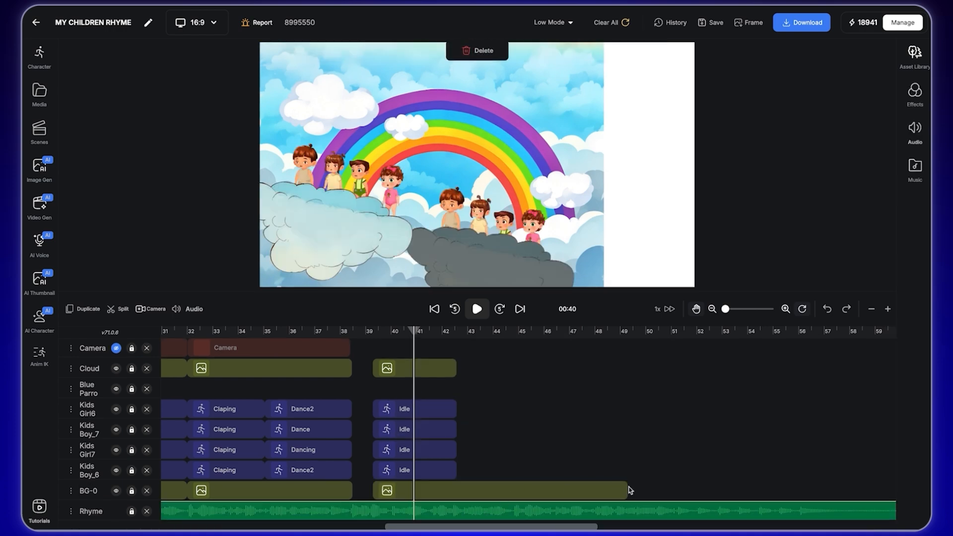
left_click(574, 132)
left_click_drag(524, 133, 606, 123)
left_click_drag(471, 128, 489, 71)
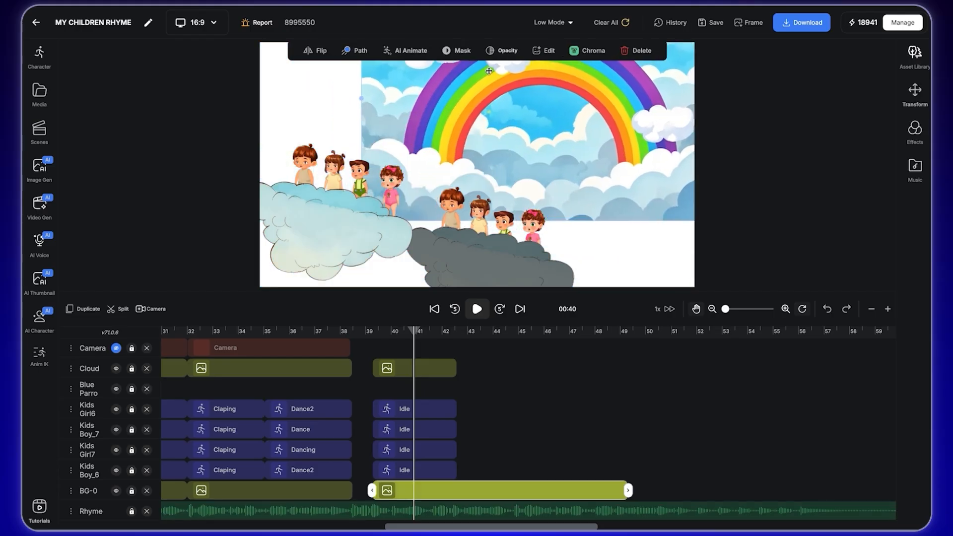
left_click_drag(459, 157, 600, 99)
key("ctrl+z")
key("ctrl+z")
key("ctrl+z")
key("ctrl+z")
Remove the motion paths from the copied cloud and the four kids' Idle clips at about 39 seconds.
left_click(361, 217)
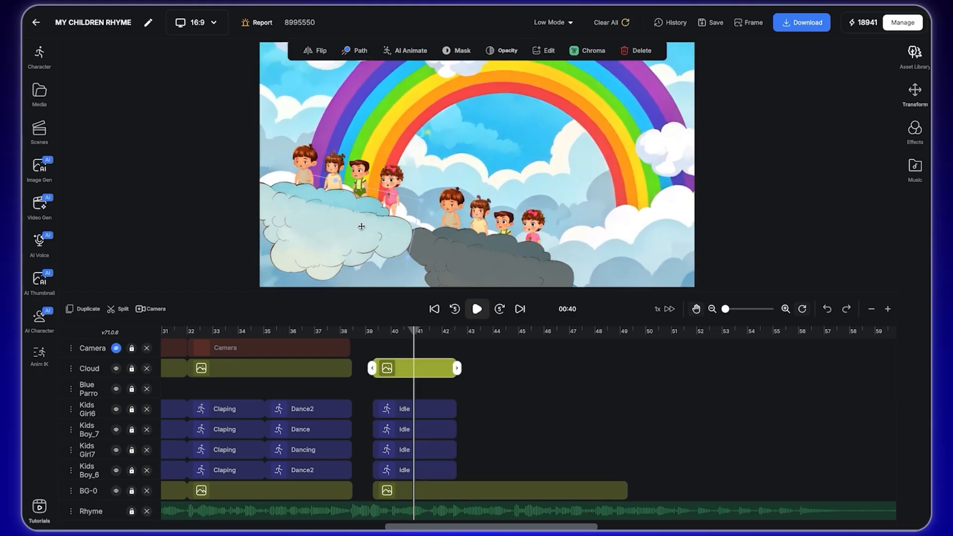
left_click(489, 254)
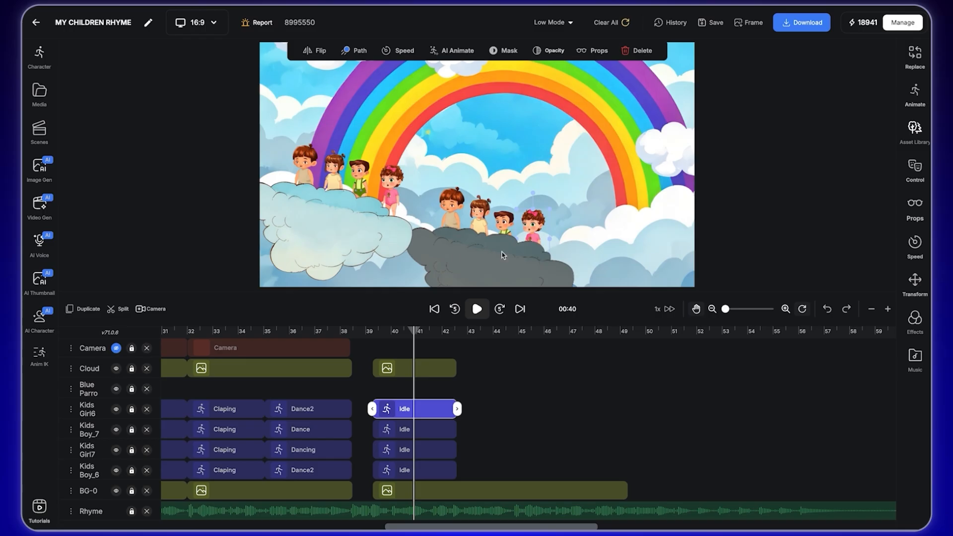
left_click(358, 52)
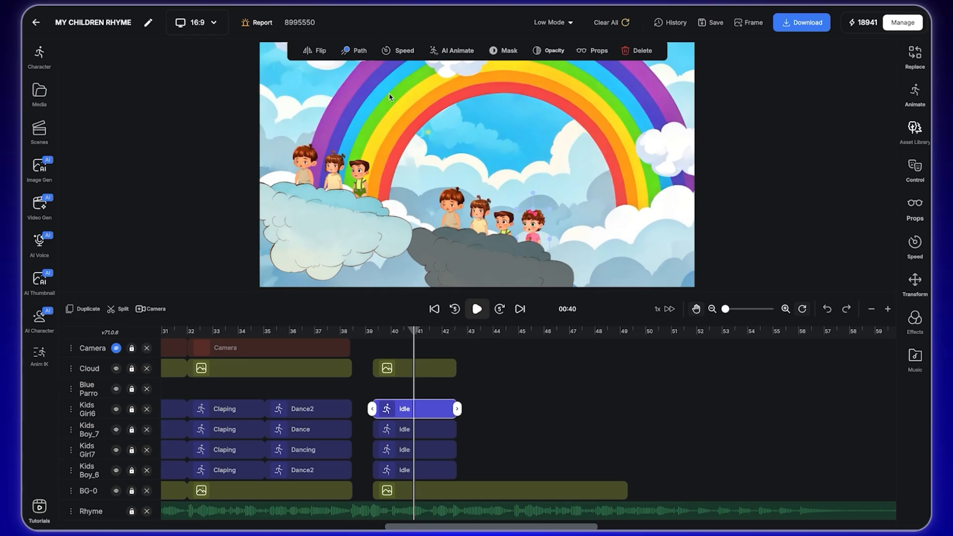
left_click(416, 435)
left_click(361, 53)
left_click(410, 367)
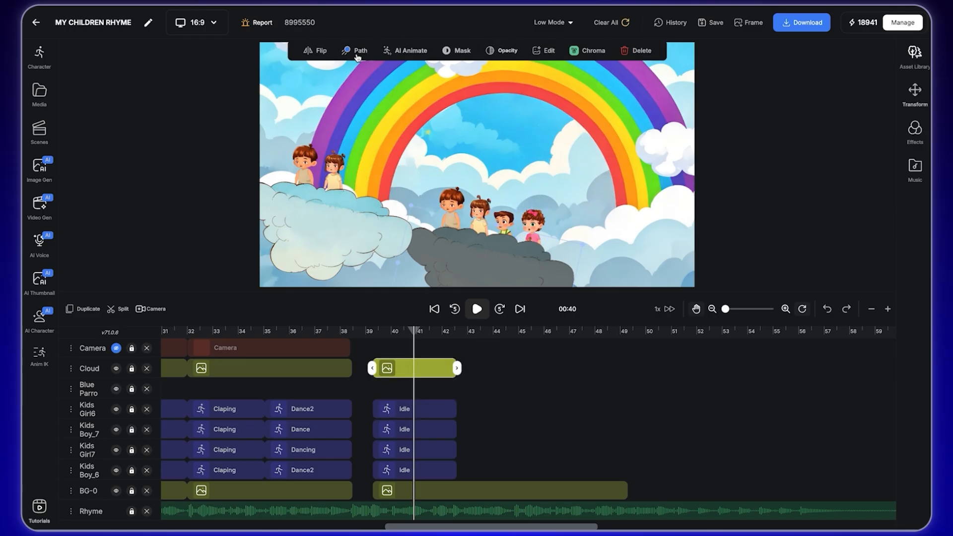
left_click(358, 54)
left_click(418, 450)
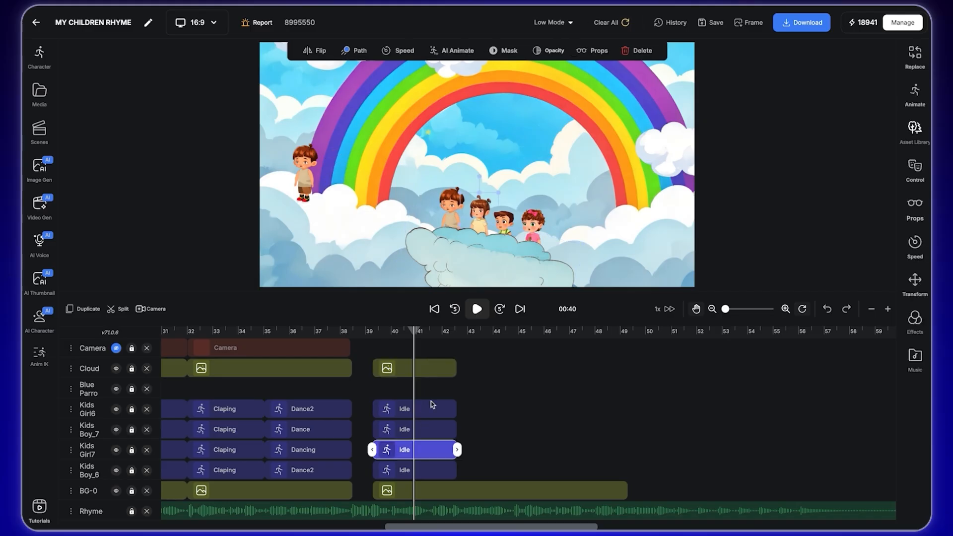
left_click(422, 469)
left_click(357, 52)
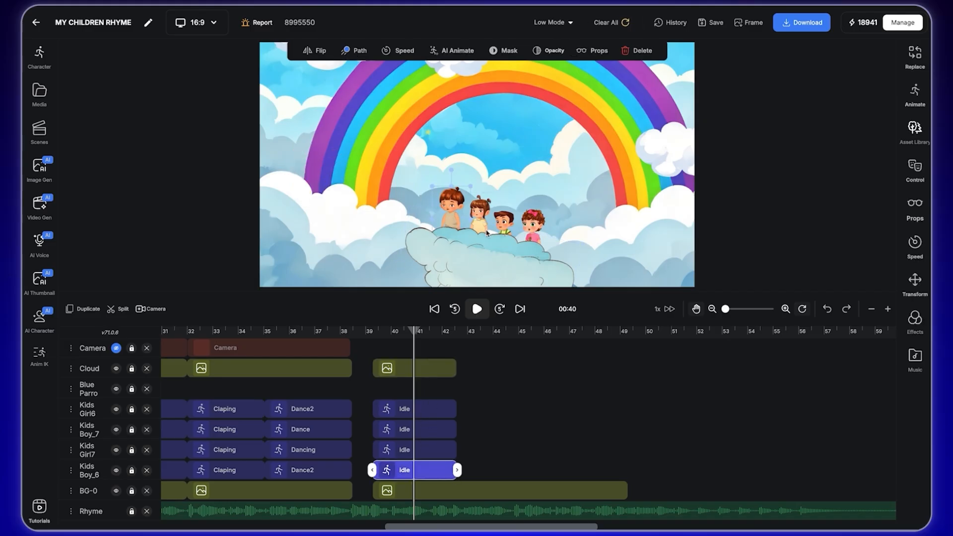
Raise the four kids and their cloud in the frame so they sit beneath the rainbow arch.
left_click(446, 218)
left_click_drag(450, 209, 450, 172)
left_click_drag(480, 221, 482, 174)
left_click(506, 229)
left_click_drag(506, 228, 506, 183)
left_click(532, 227)
left_click_drag(532, 227, 531, 182)
left_click_drag(492, 272, 490, 232)
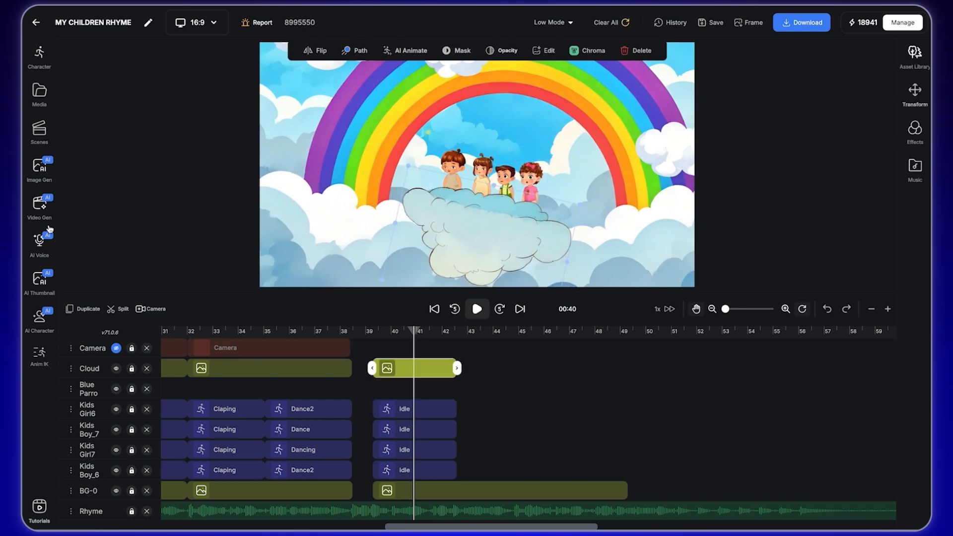
Capture the current frame as the thumbnail reference, cropped around the kids and rainbow, and generate a prompt from it.
left_click(43, 281)
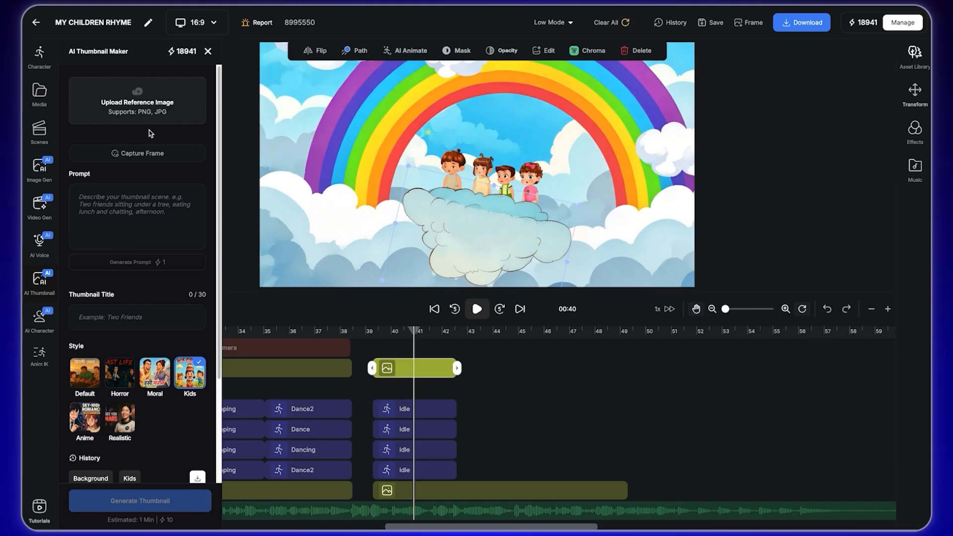
left_click(136, 154)
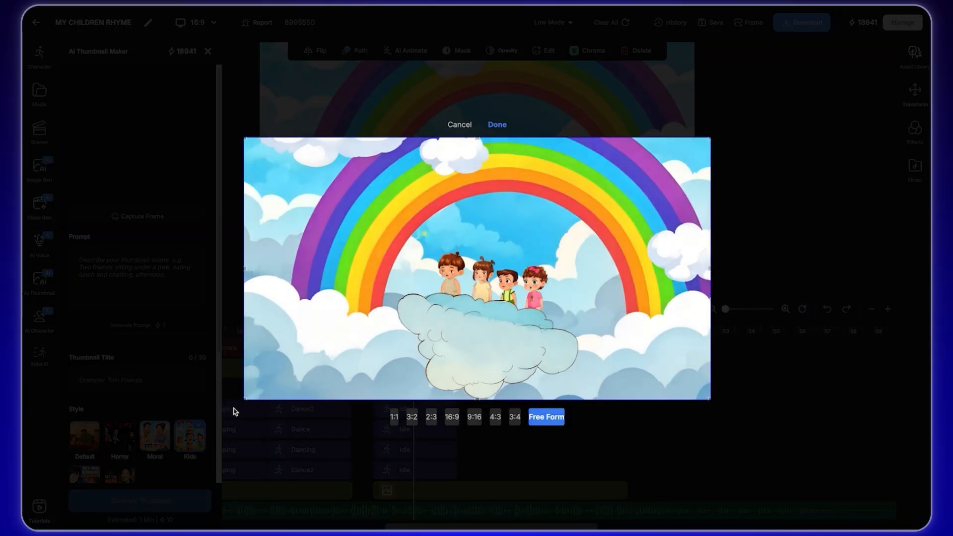
left_click_drag(243, 137, 416, 230)
left_click_drag(559, 310, 489, 238)
left_click_drag(336, 147, 326, 137)
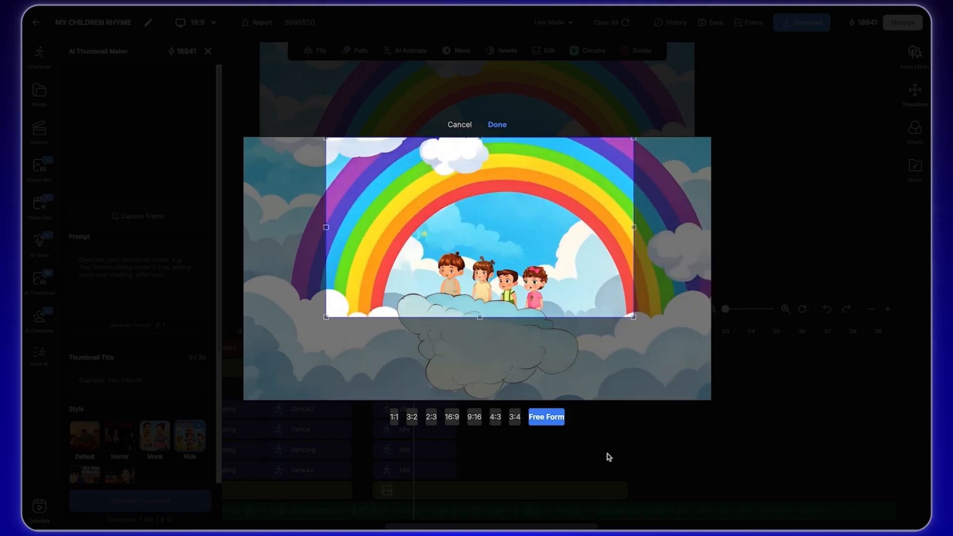
left_click(497, 125)
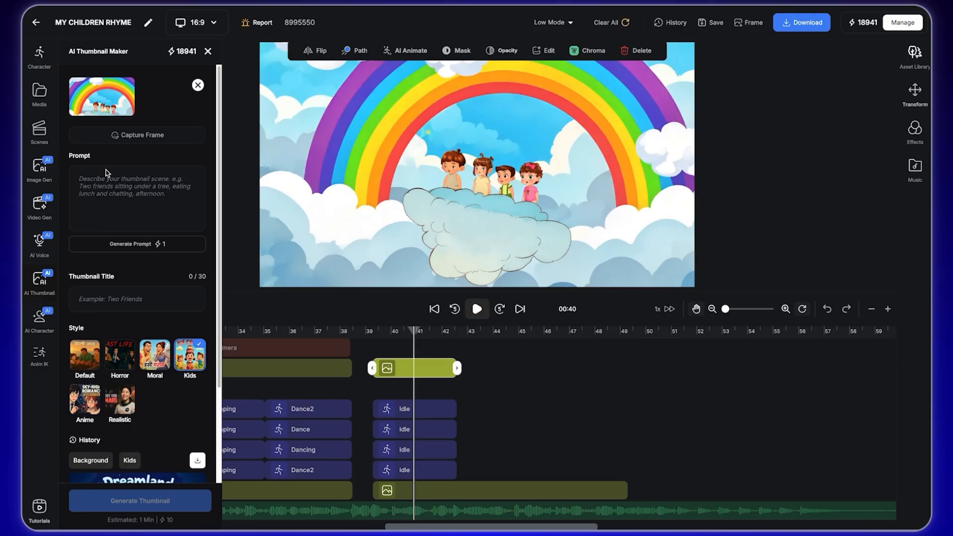
left_click(135, 248)
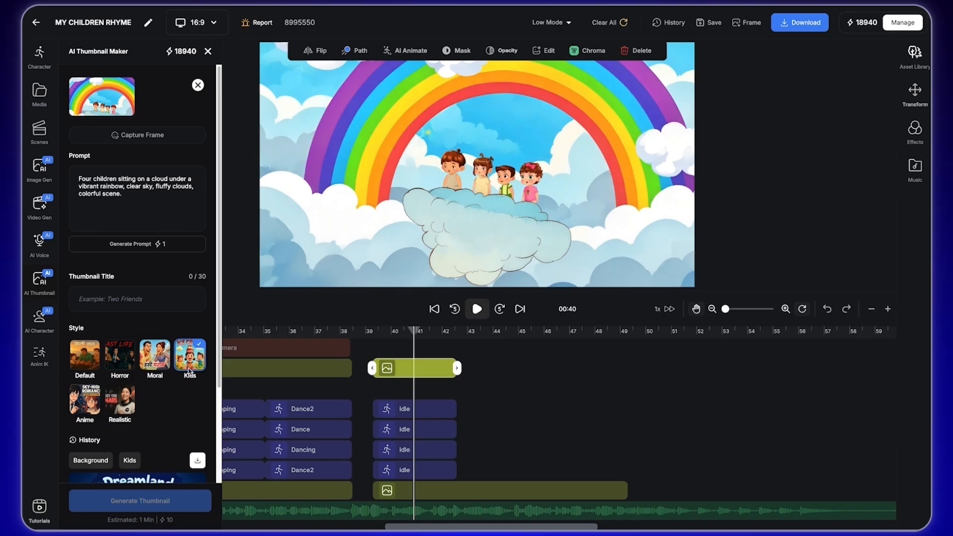
Title the thumbnail "Dreamland Rhyme" and generate it in the Kids style.
left_click(123, 300)
type("Fream")
key("BackSpace")
key("ctrl+a")
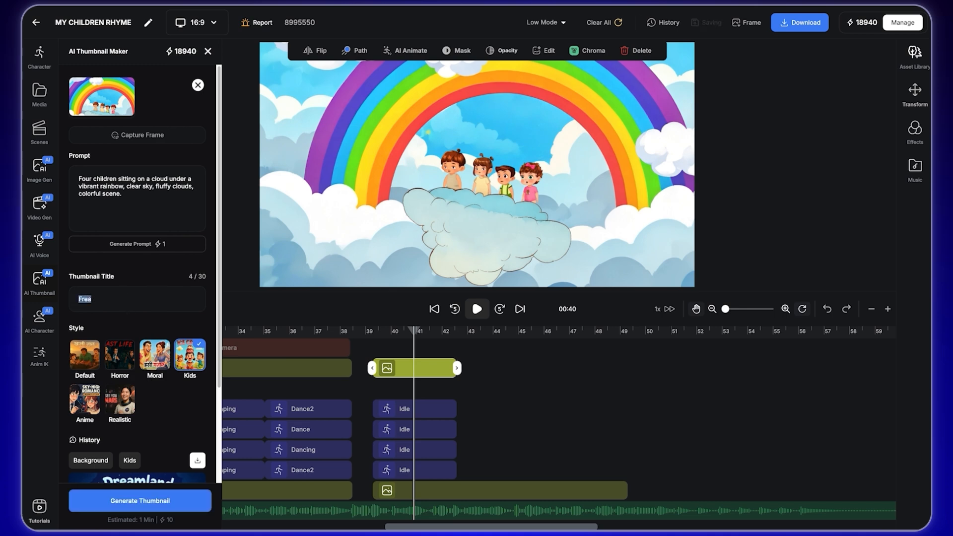
type("Dreamland Rhyme")
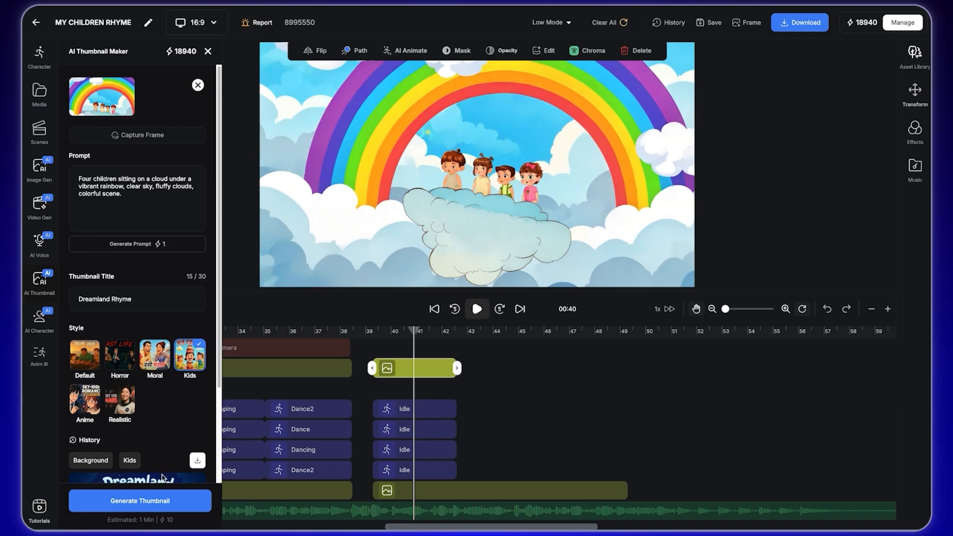
left_click(148, 505)
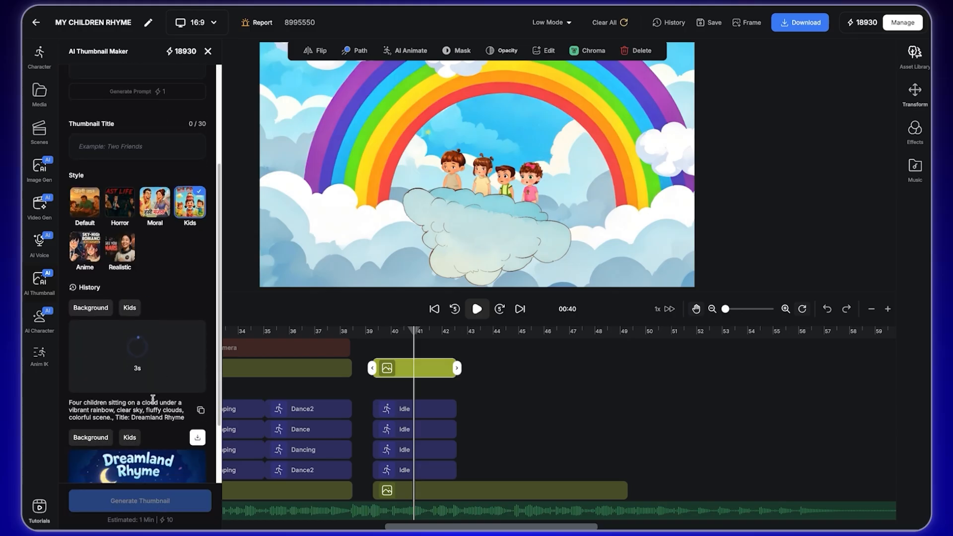
Download the earlier night-sky Dreamland Rhyme thumbnail to the English Rhyme - Assets folder as "Thumb".
scroll(159, 377, "down", 3)
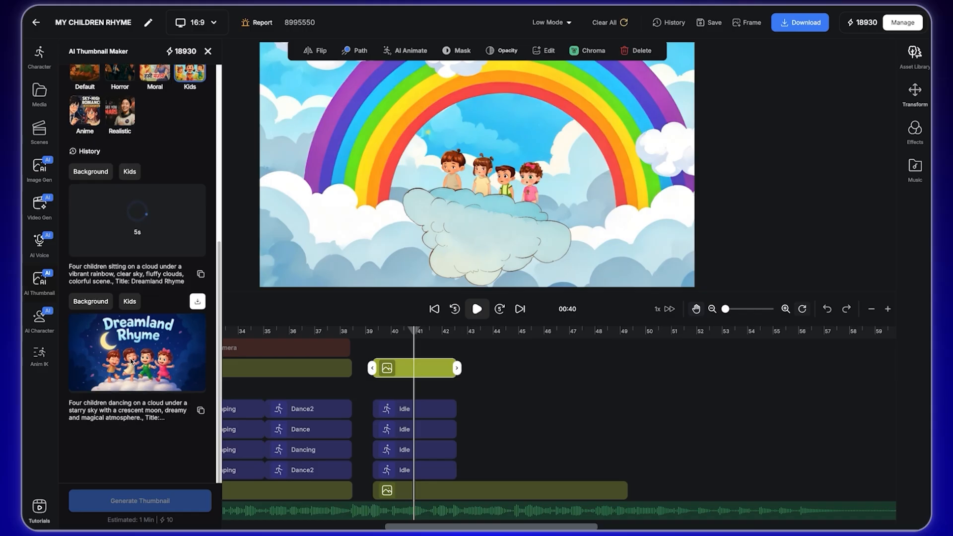
left_click(198, 302)
left_click(390, 261)
left_click_drag(482, 166, 415, 158)
type("Thumb")
key("Return")
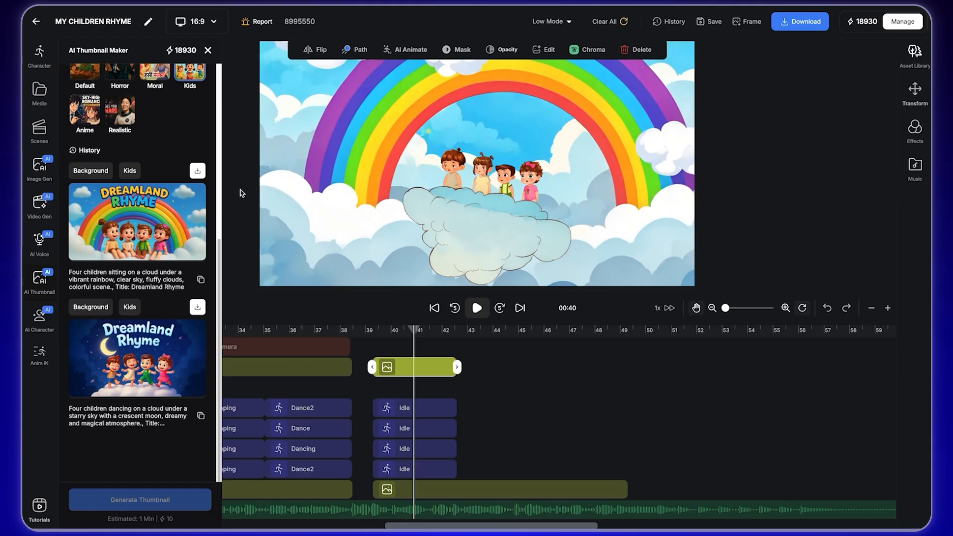
Download the new rainbow Dreamland Rhyme thumbnail from the generation history.
left_click(197, 171)
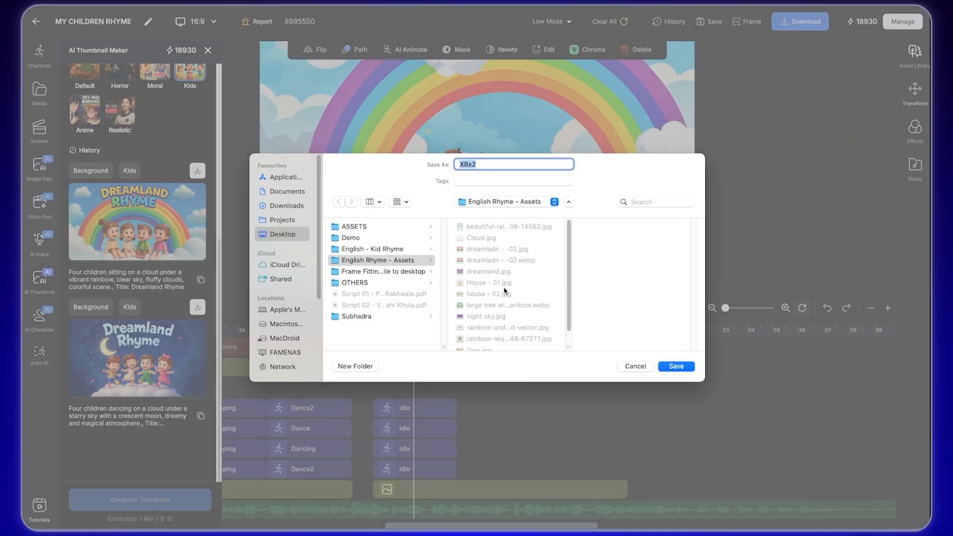